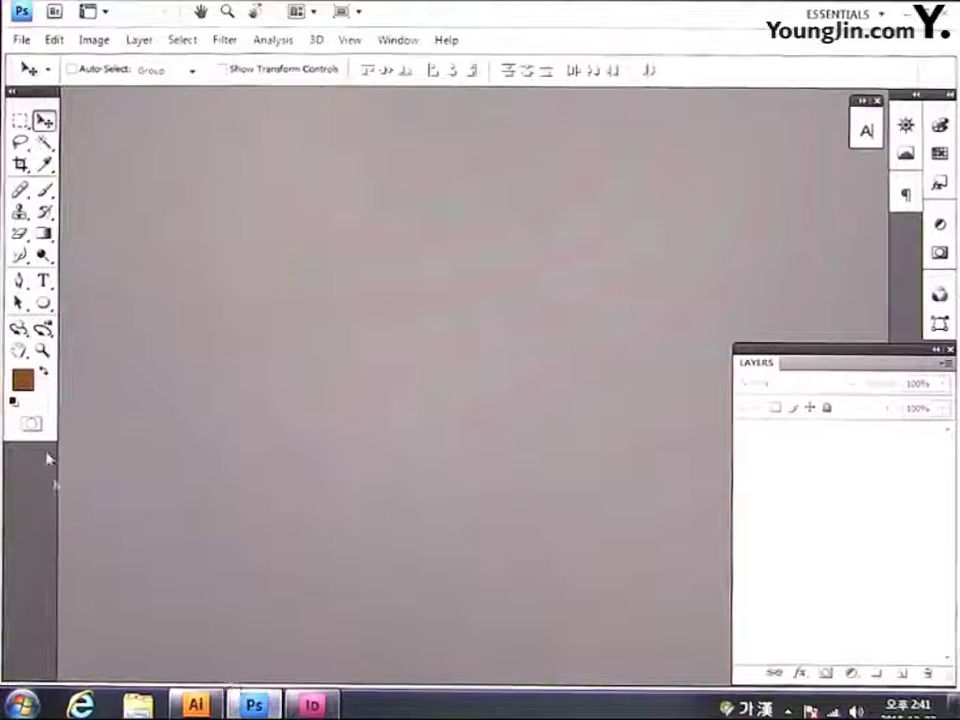
- Start a new document and set its size to 267 mm wide by 180 mm high
left_click(20, 39)
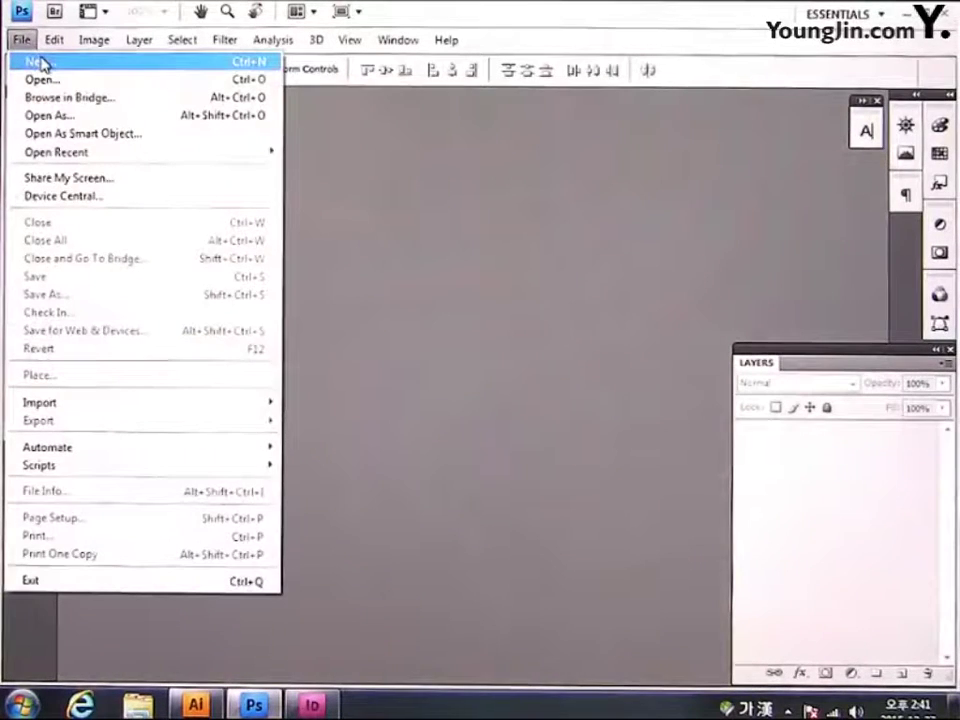
left_click(40, 63)
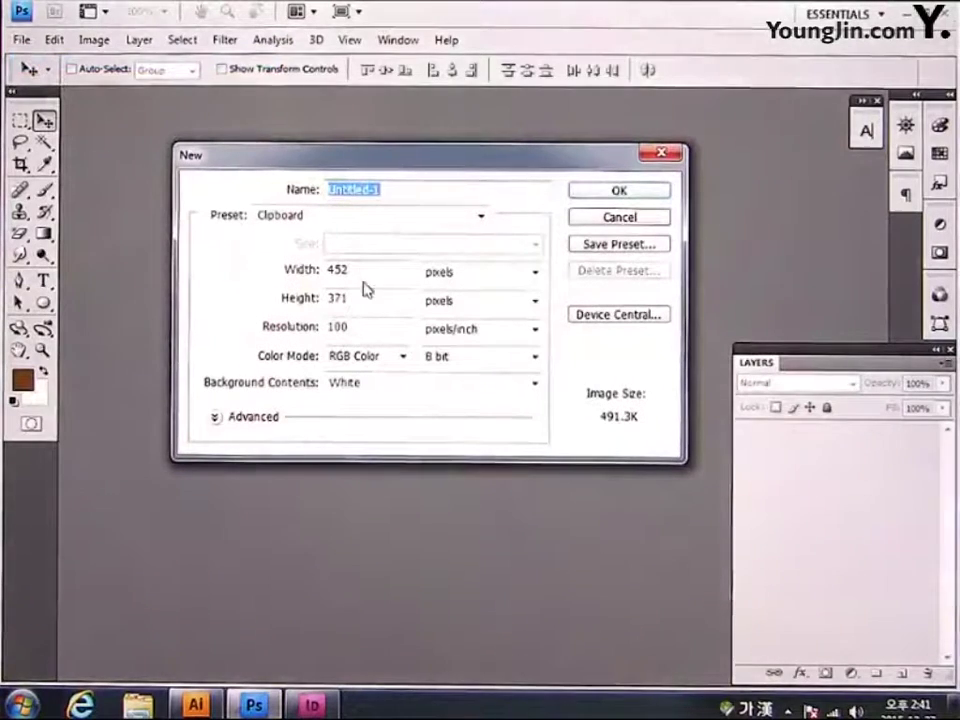
double_click(369, 272)
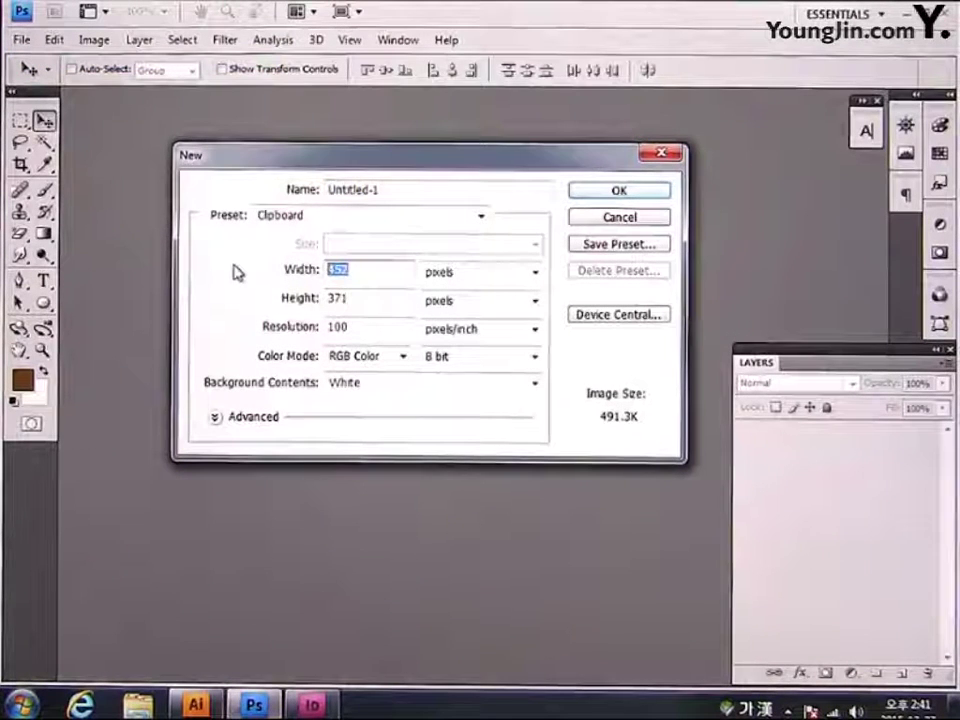
type("267")
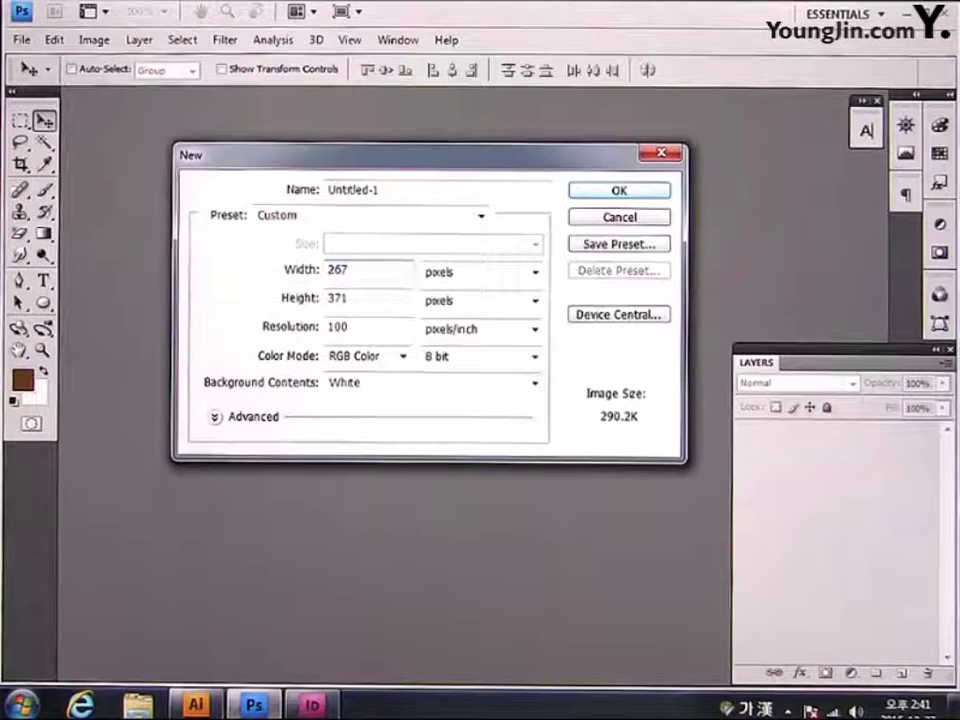
left_click(475, 271)
left_click(454, 336)
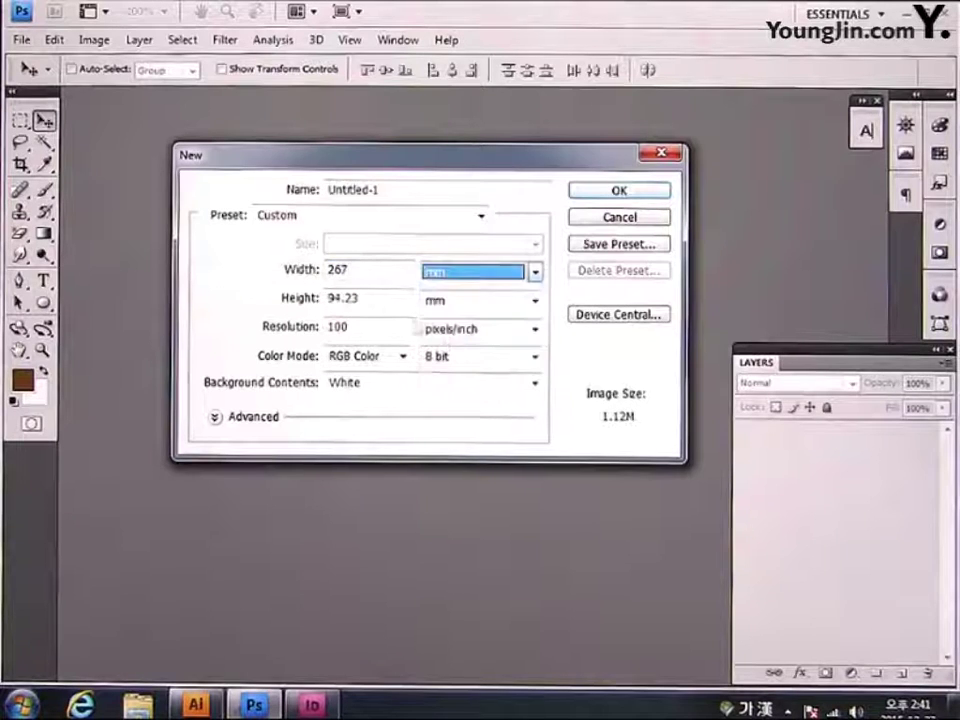
double_click(368, 298)
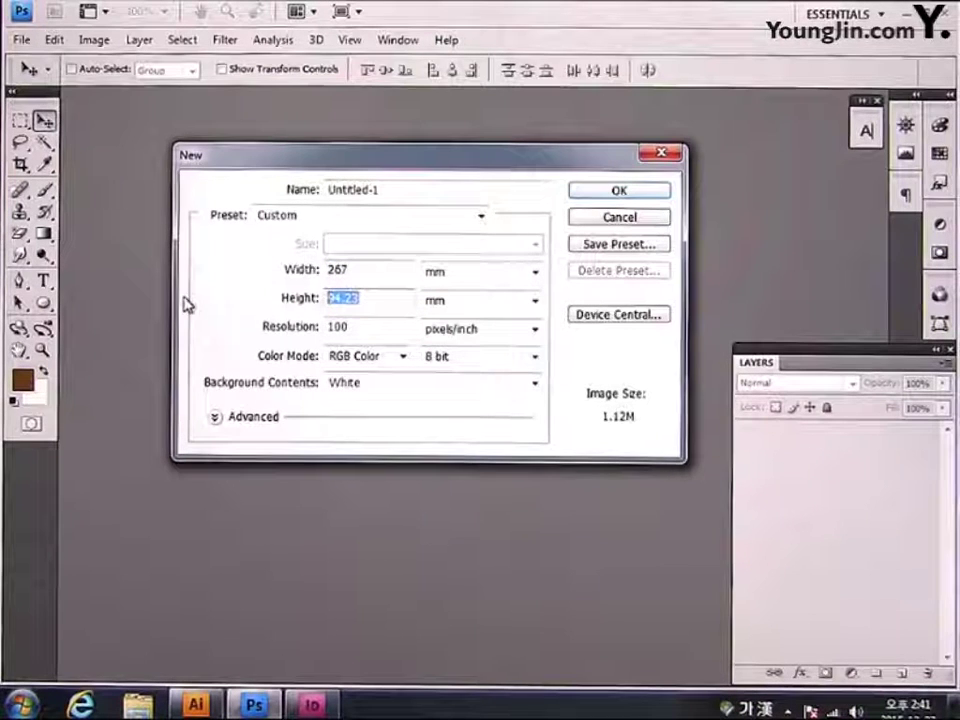
type("180")
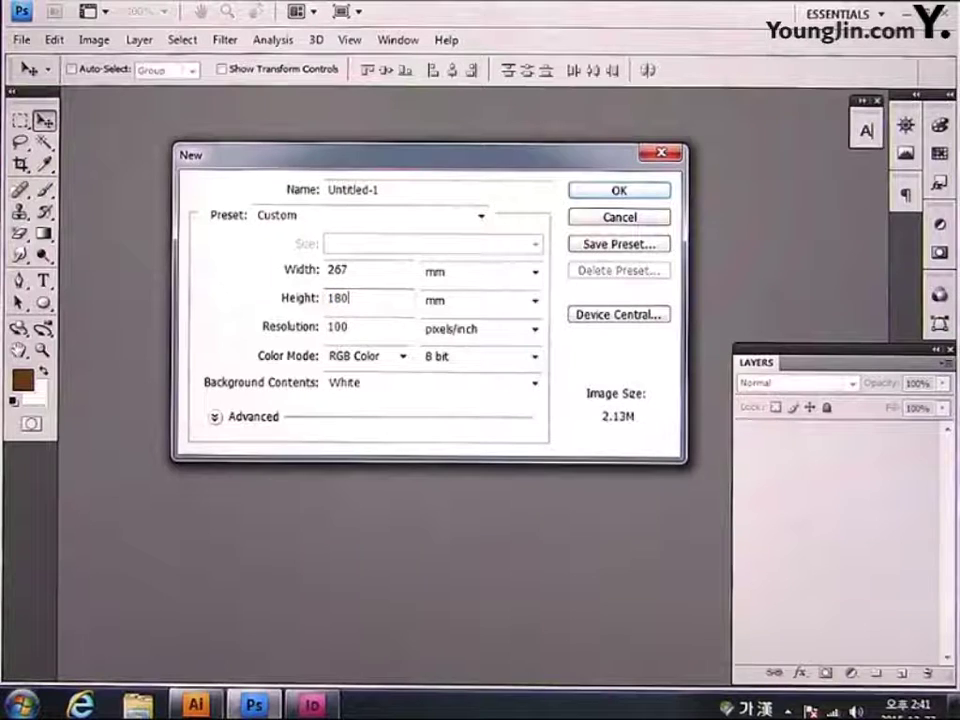
- Set the color mode to CMYK Color, keeping the resolution at 100 pixels/inch, and create the document
double_click(359, 330)
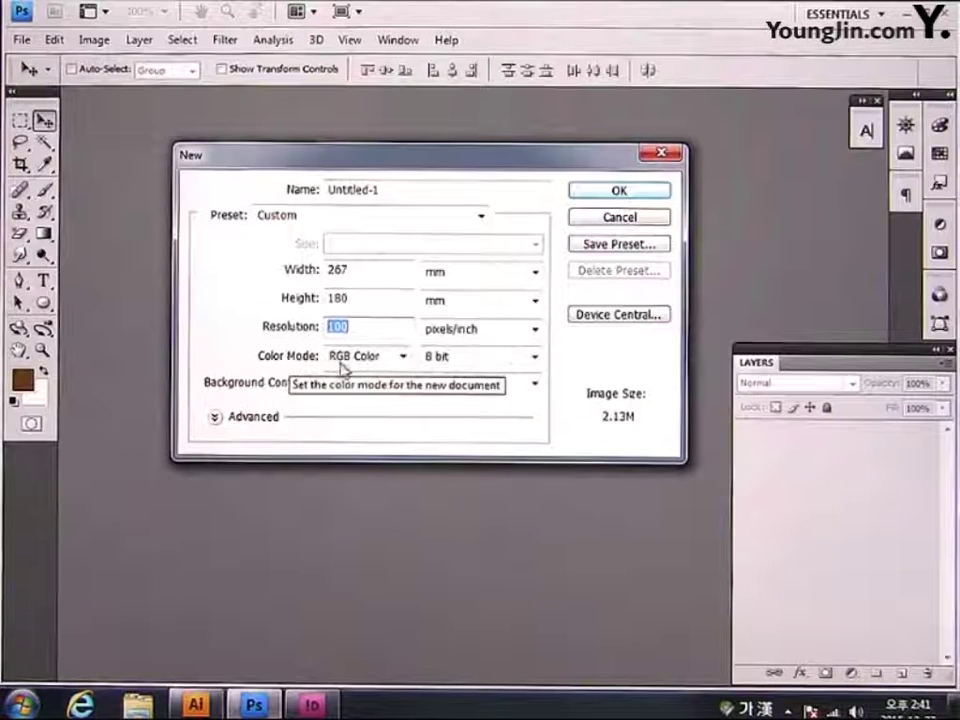
left_click(402, 356)
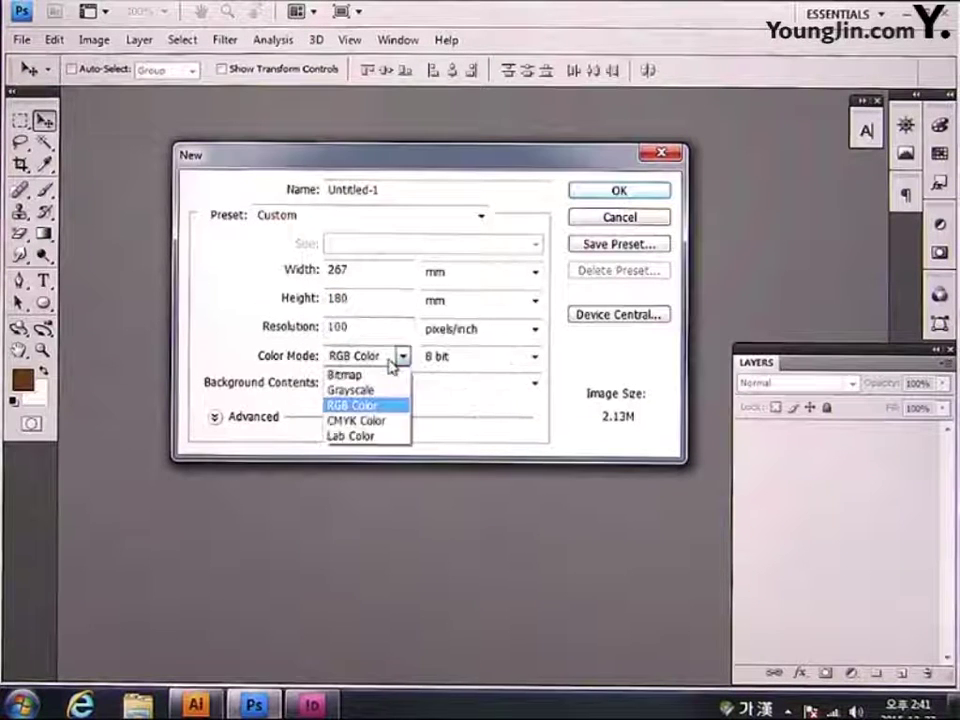
left_click(381, 422)
left_click(646, 194)
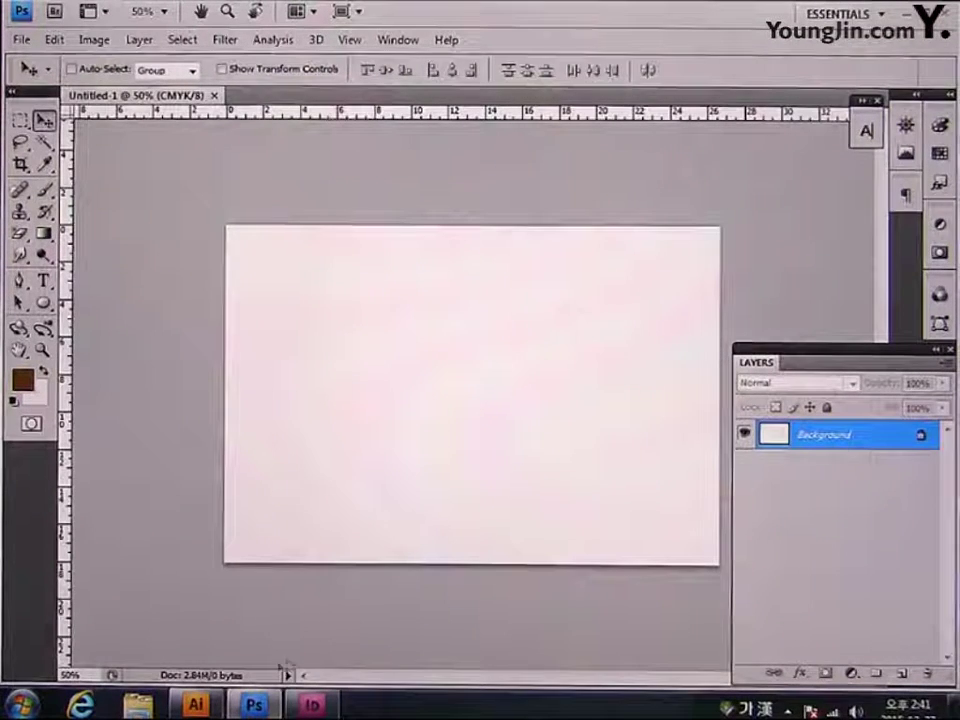
- Switch to Illustrator, hide the 도형 layer and unlock the 그리드 layer of the artwork
left_click(197, 707)
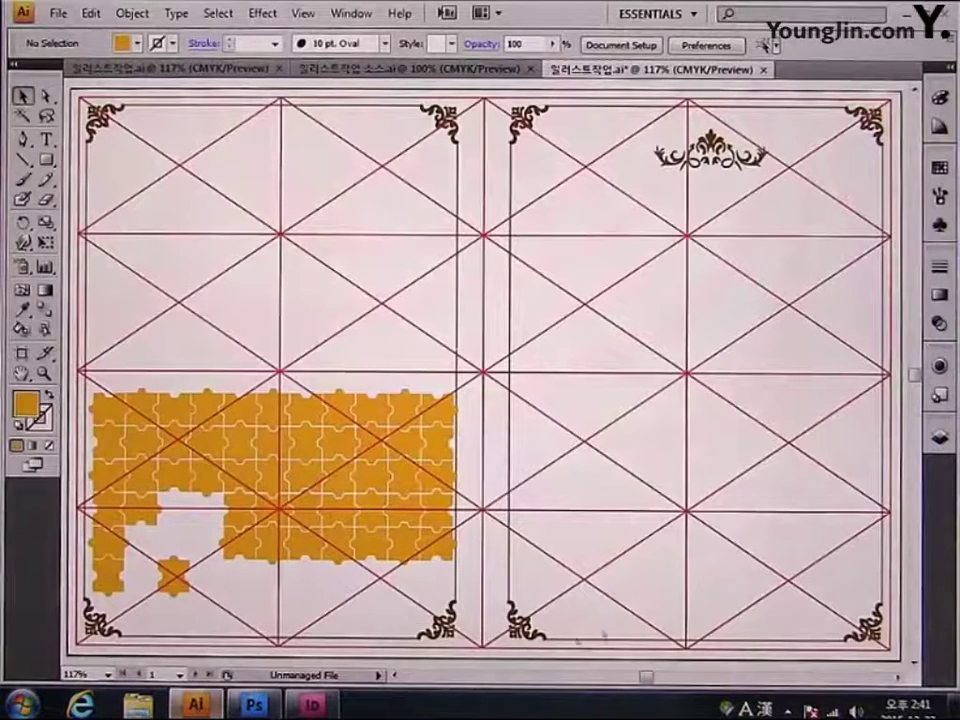
left_click(940, 437)
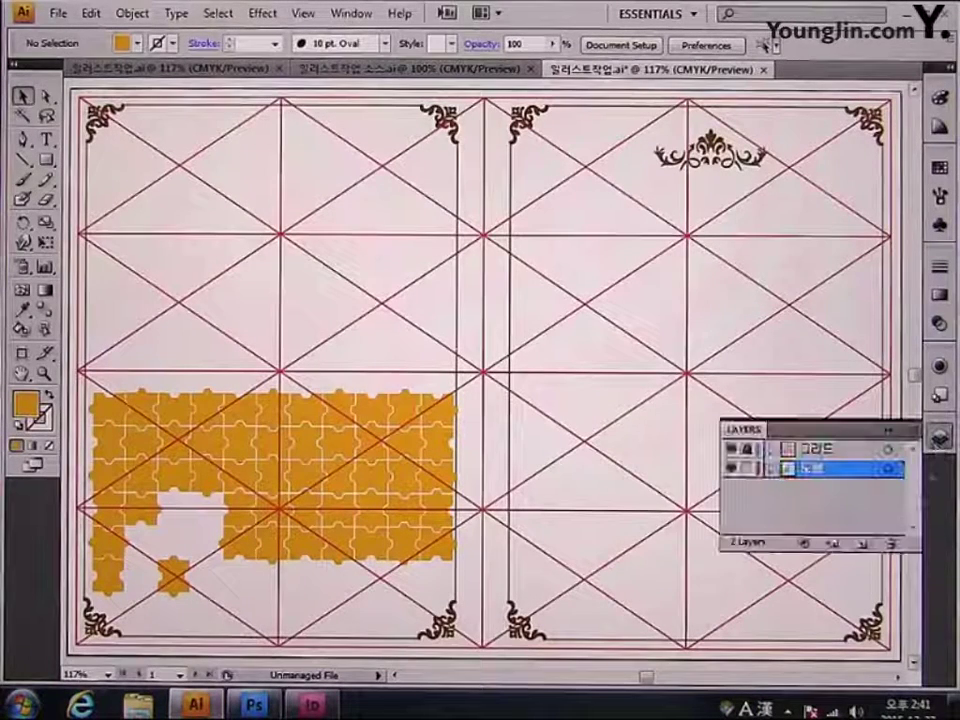
left_click(732, 468)
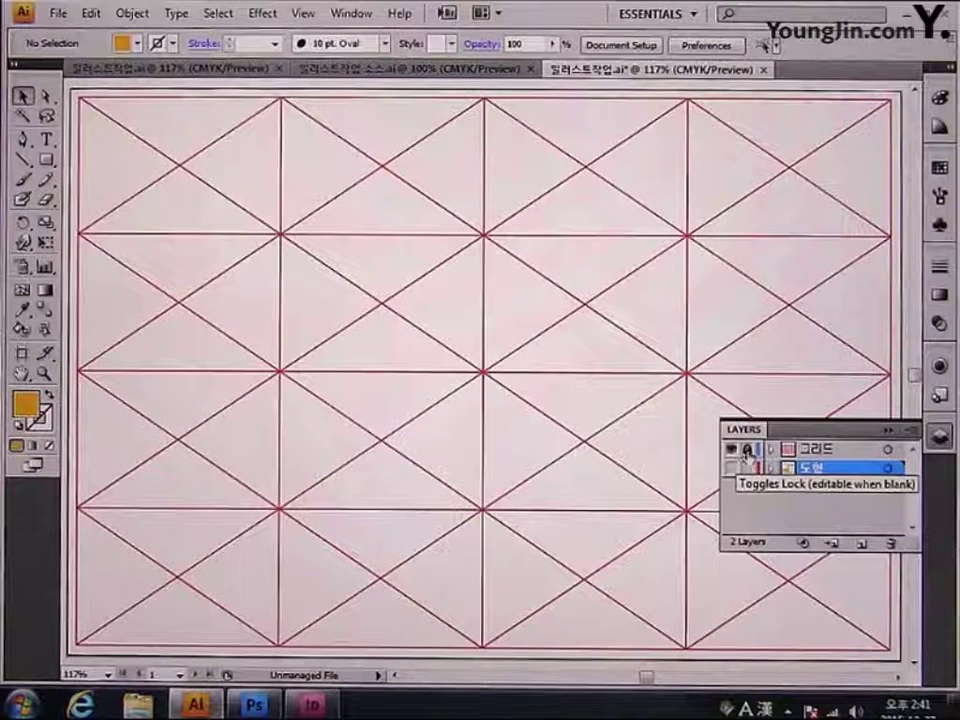
left_click(747, 451)
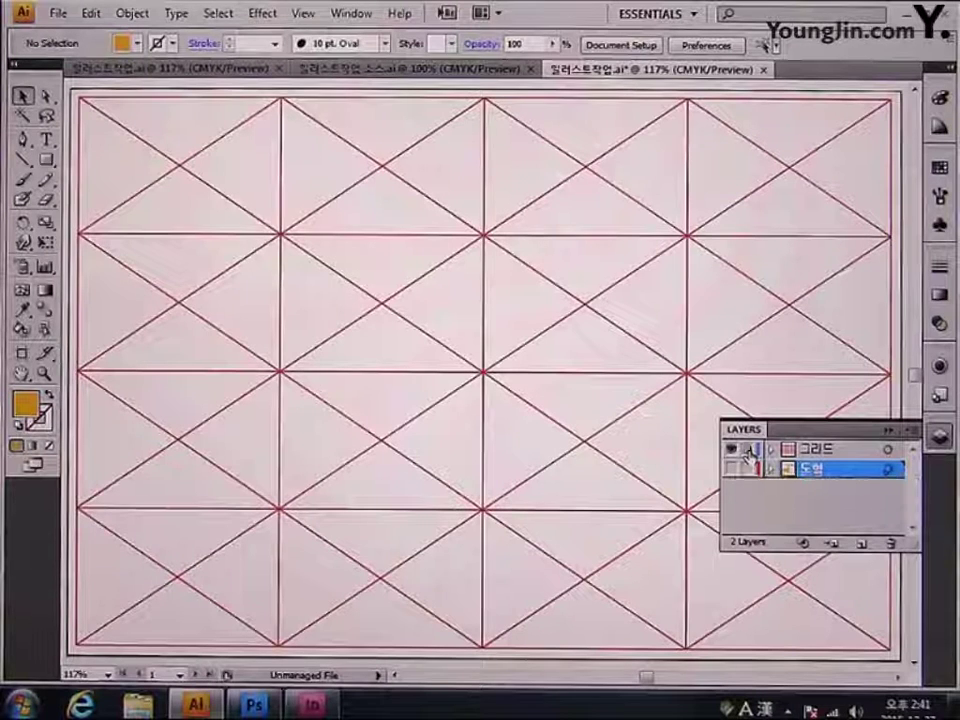
- Copy the red grid group into the new Photoshop document, pasting it as Pixels at 100% height scale
left_click(485, 404)
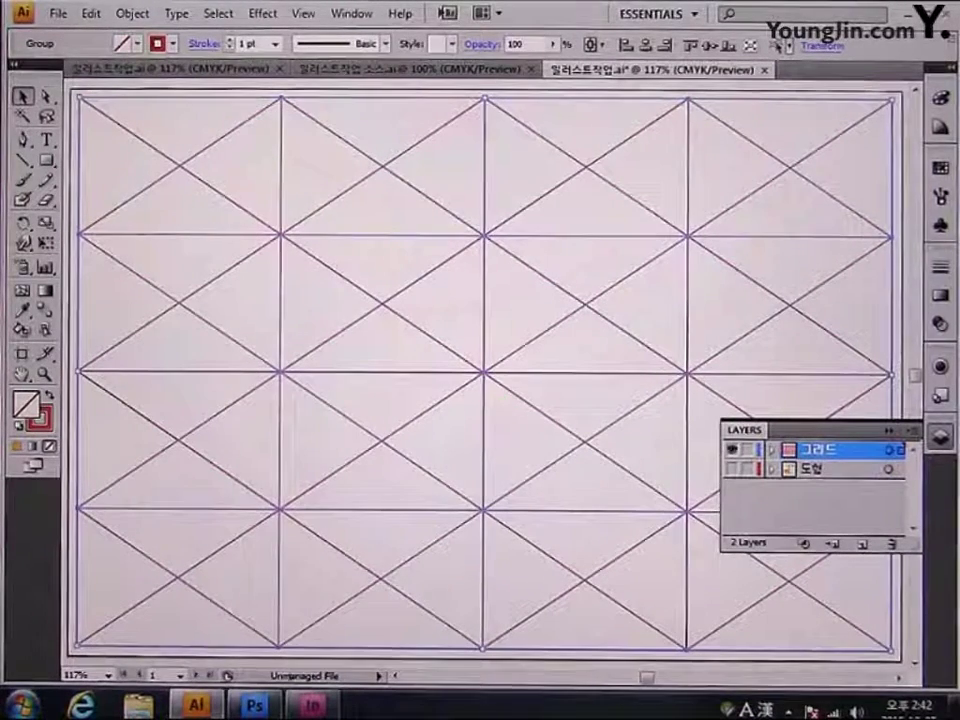
left_click(255, 705)
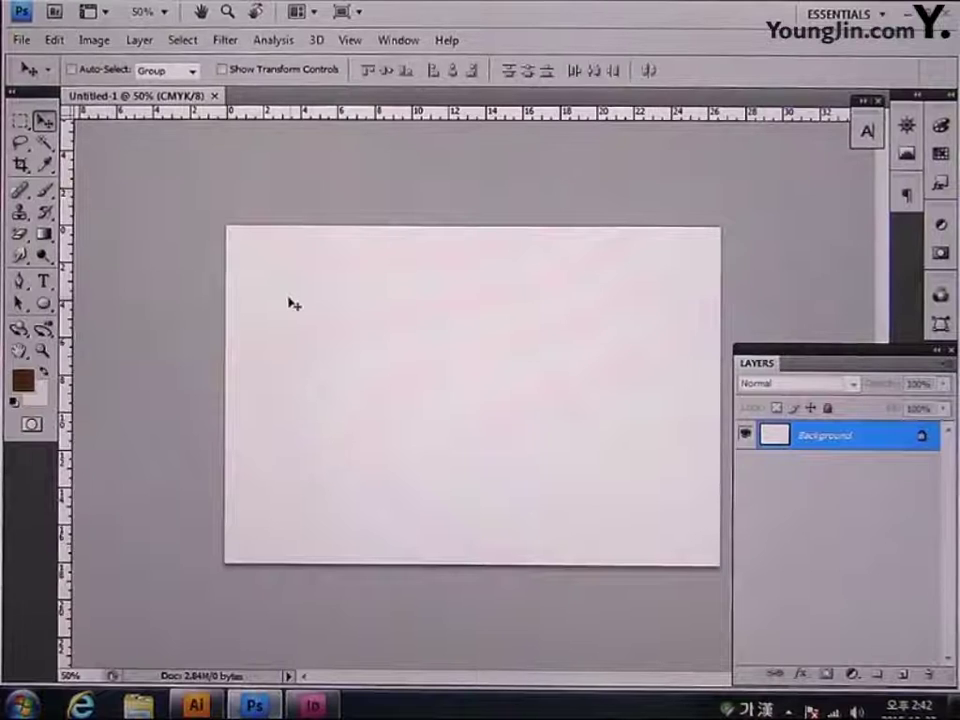
key("ctrl+v")
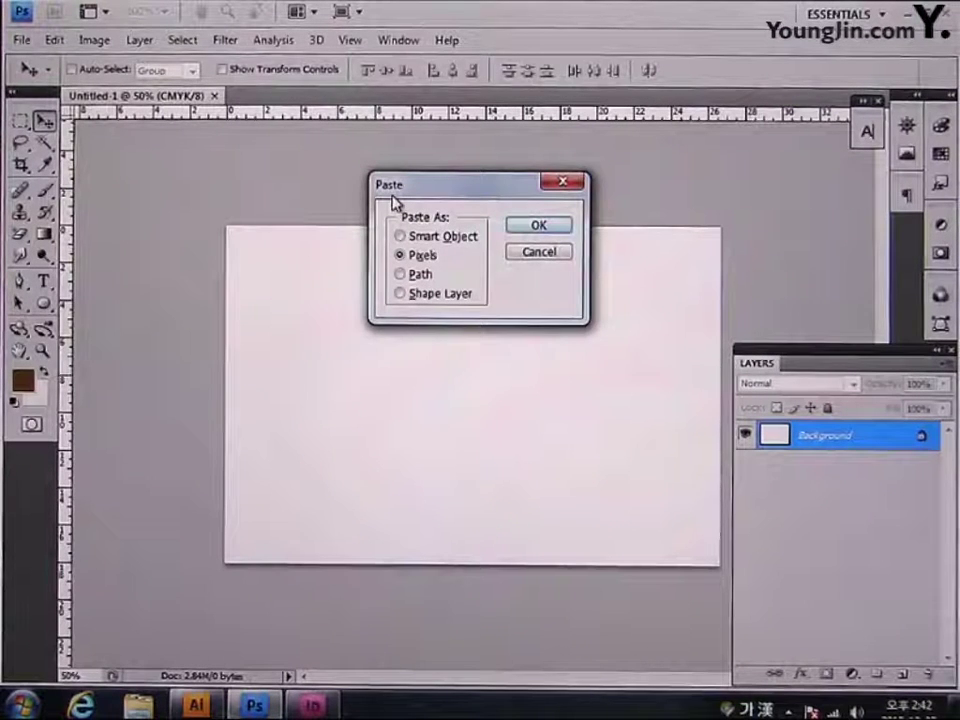
left_click(538, 225)
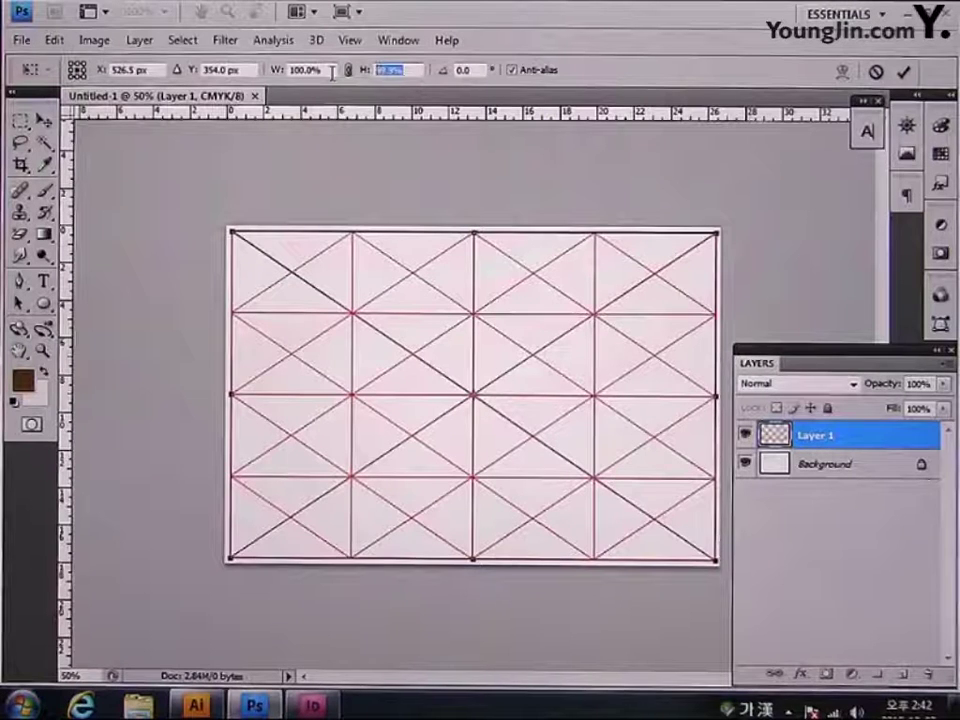
type("100")
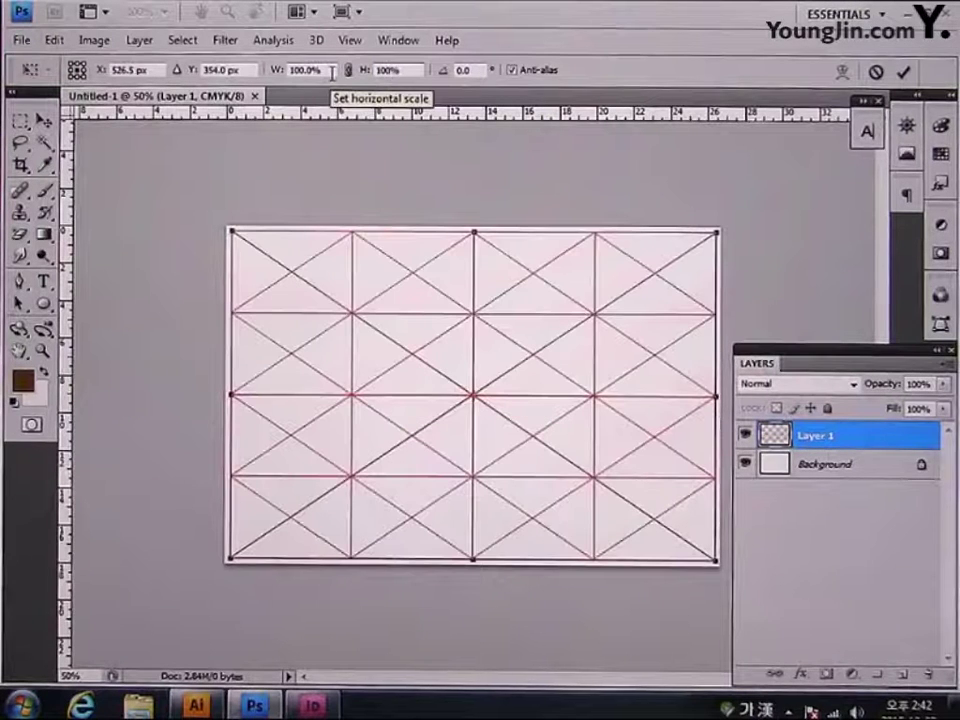
key("Return")
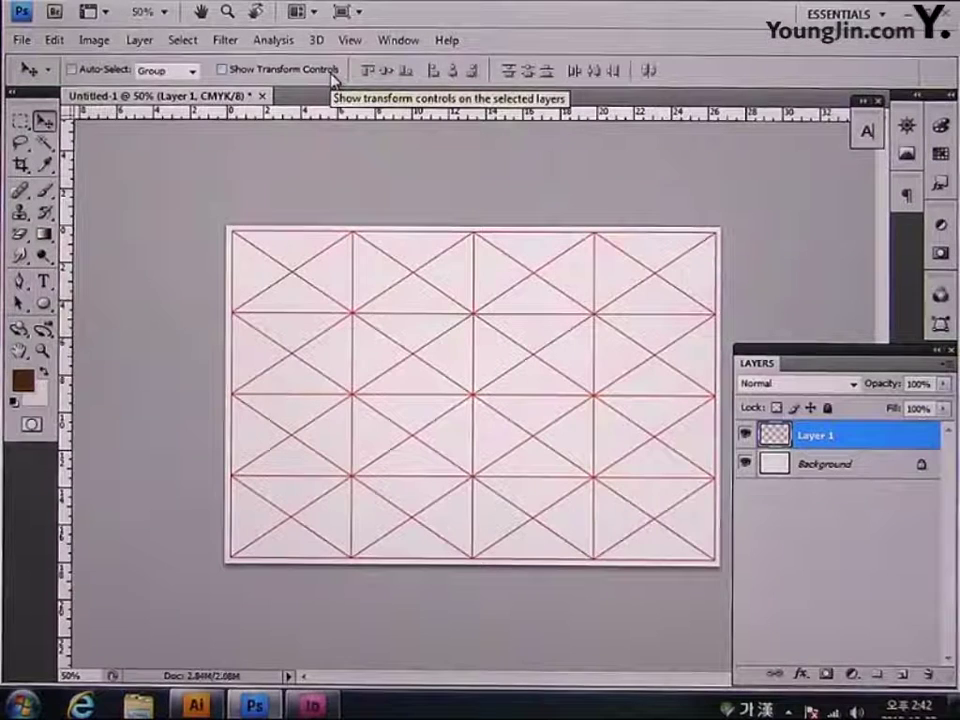
- Rename the pasted grid's layer to 그리드 and fully lock it
double_click(806, 438)
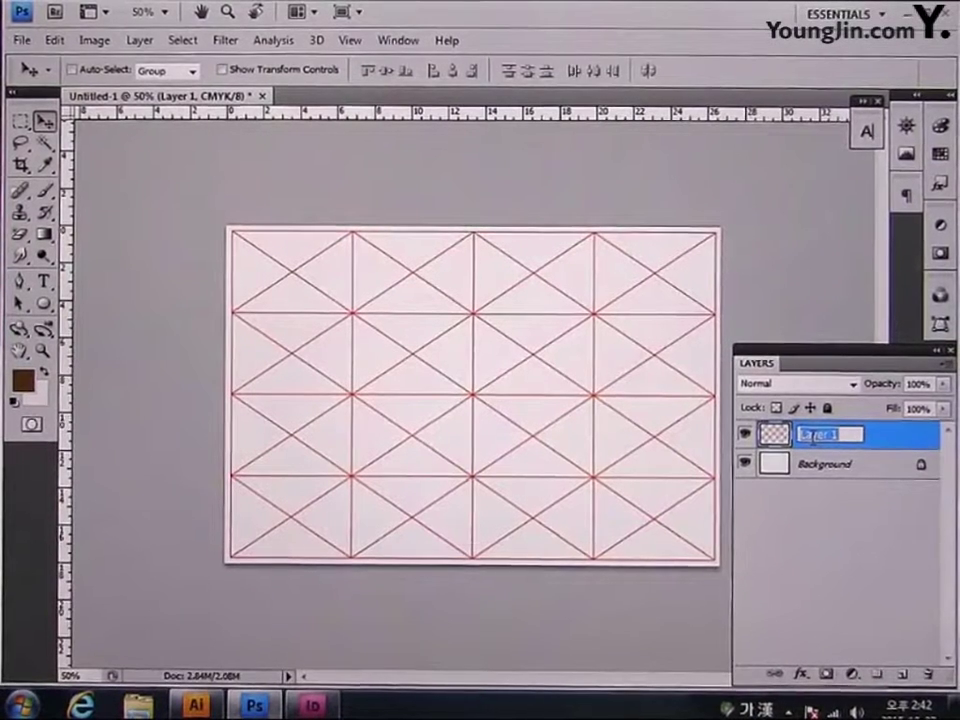
type("그림")
type("드")
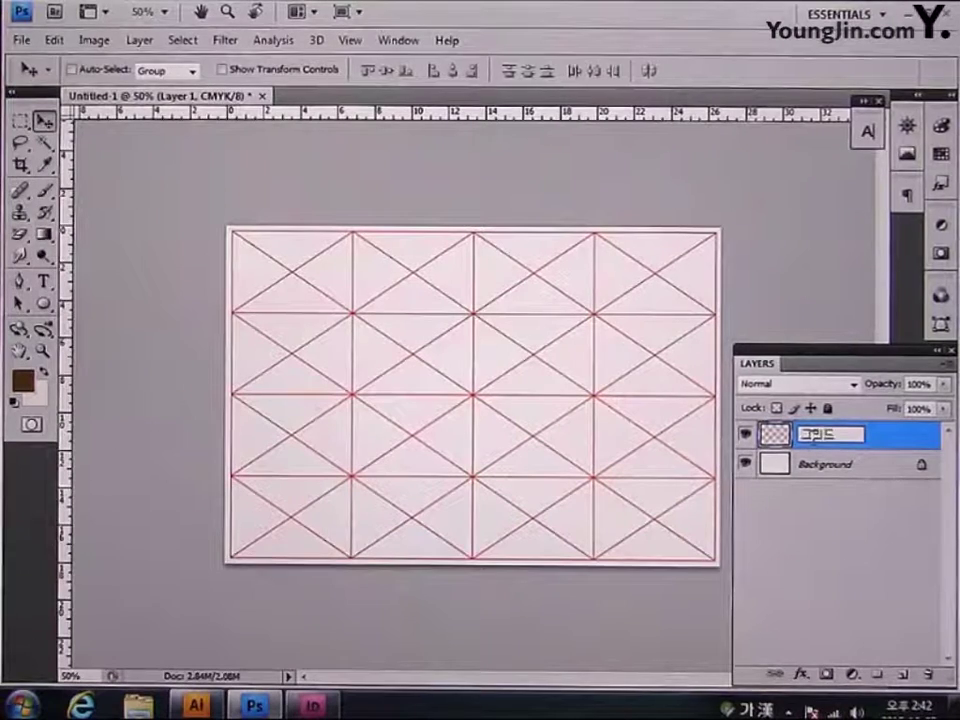
key("Return")
double_click(812, 438)
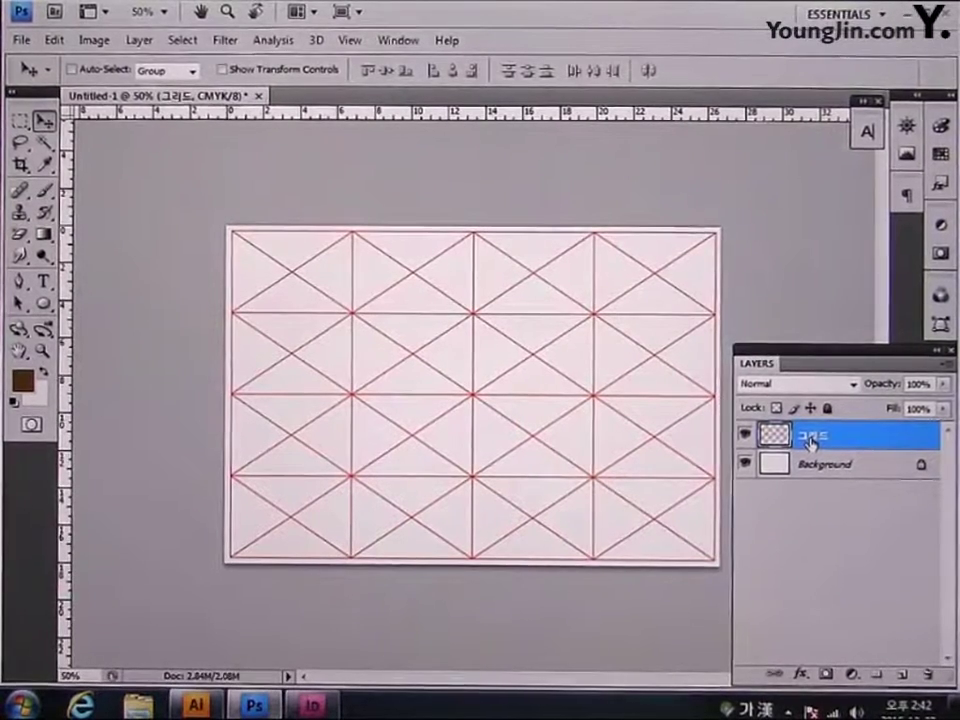
key("Return")
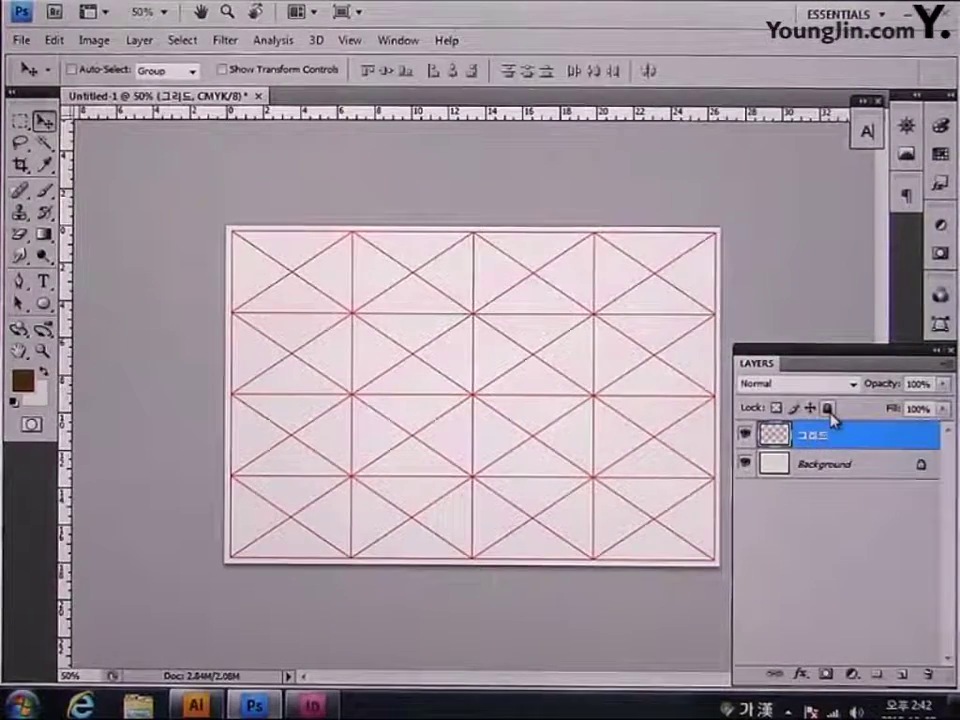
left_click(828, 408)
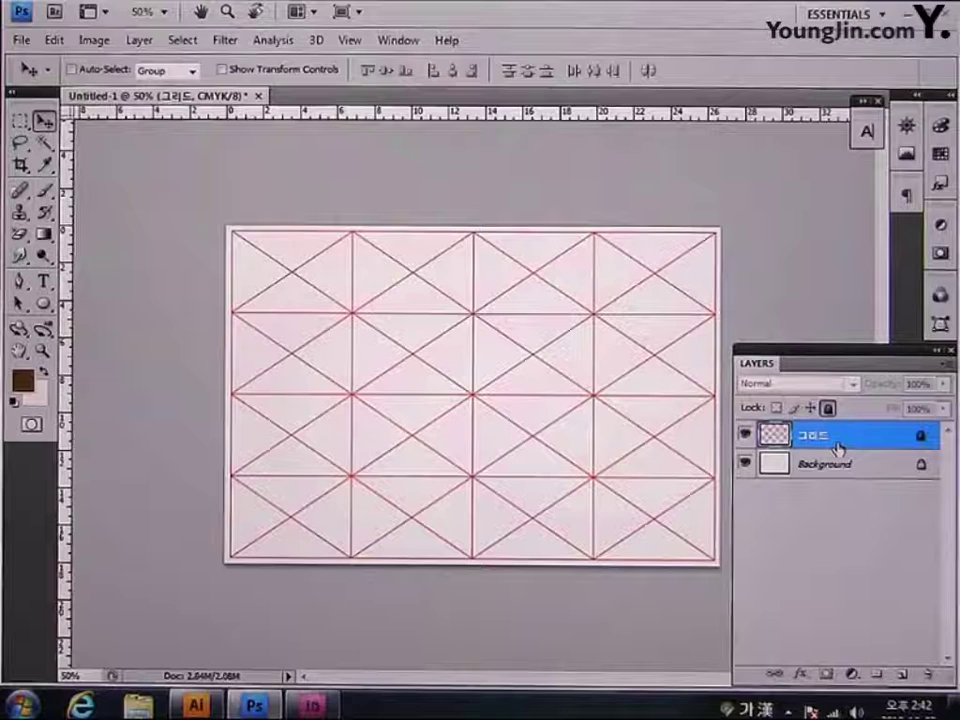
- Save the document as 포토샵작업 in Photoshop format in the 작업 folder, accepting the default format options
left_click(20, 40)
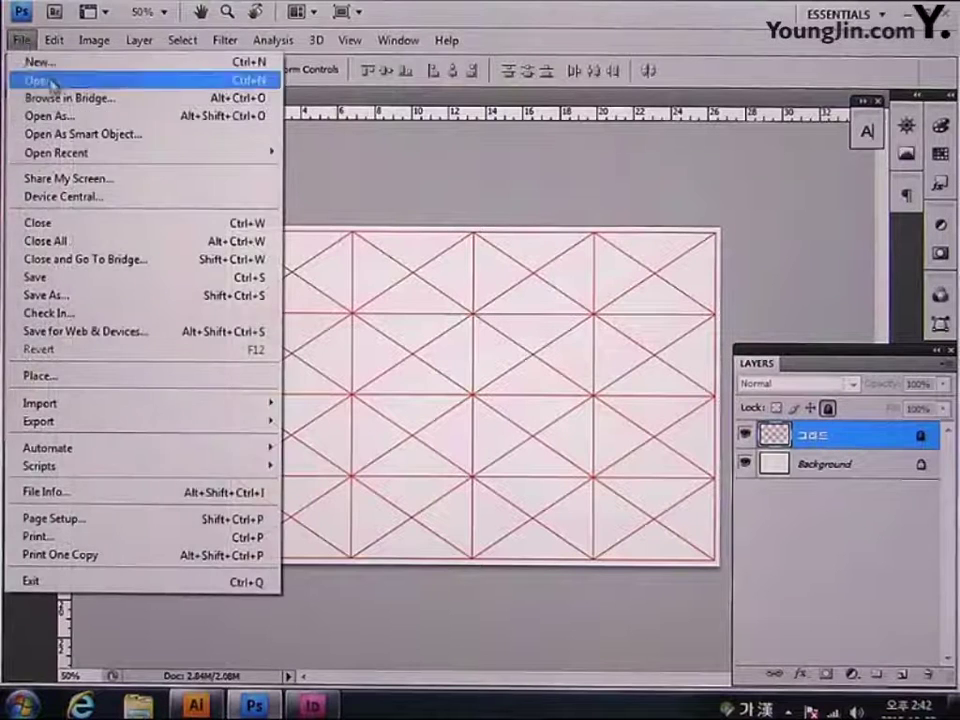
left_click(86, 278)
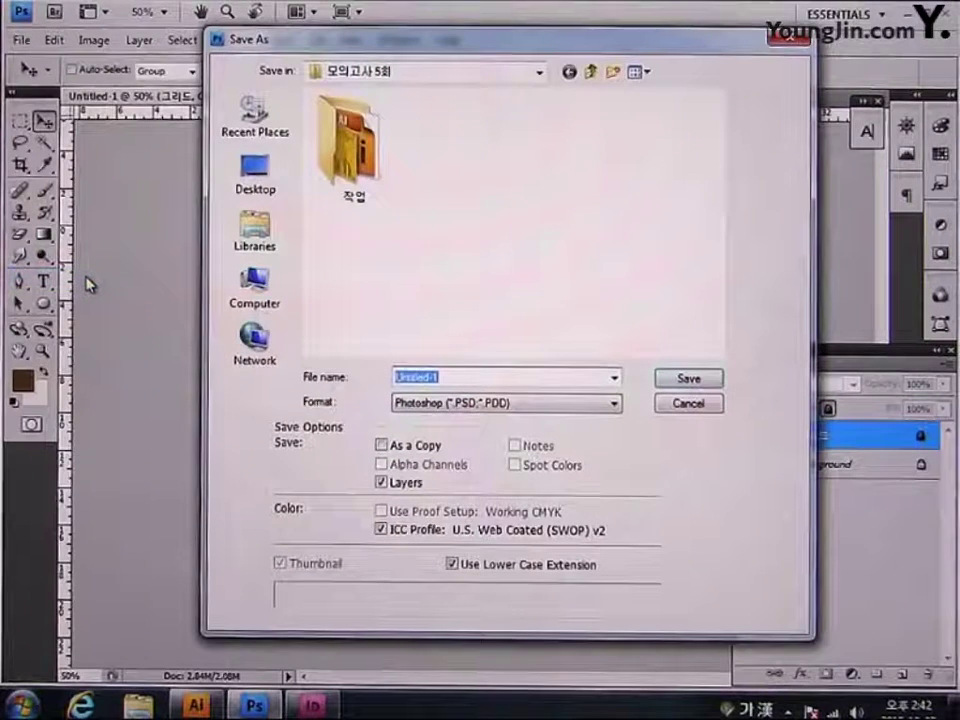
left_click(447, 72)
left_click(400, 248)
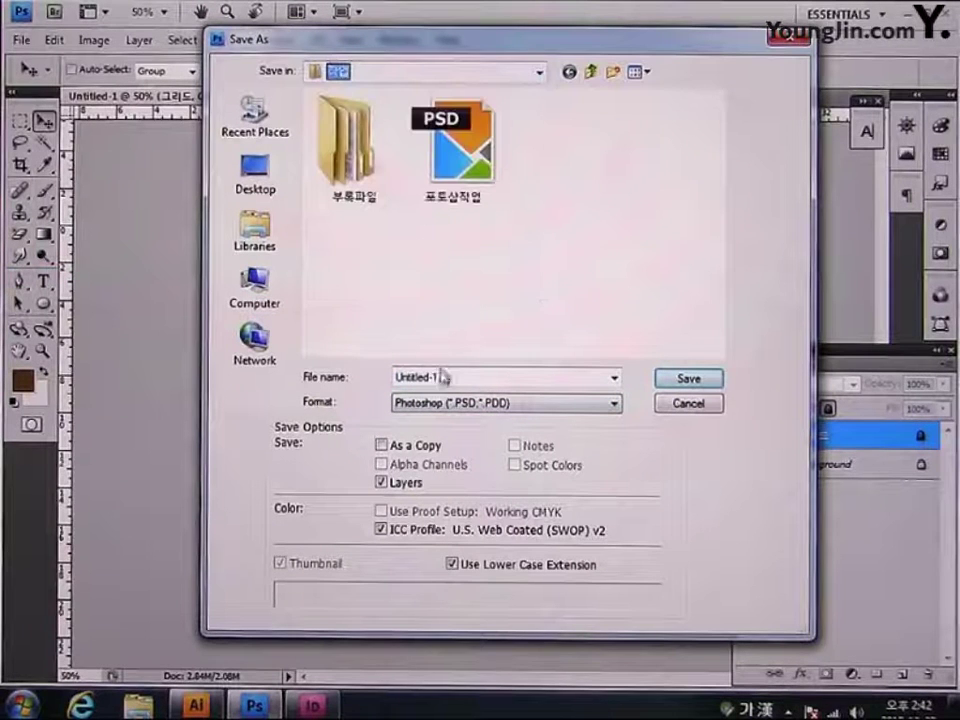
double_click(454, 376)
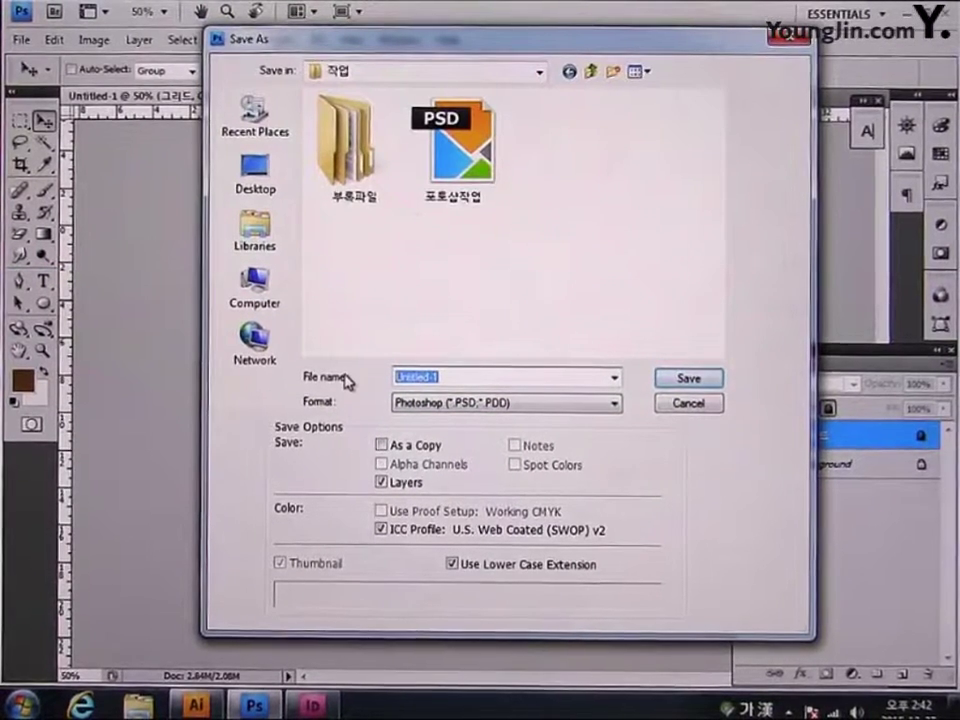
type("포")
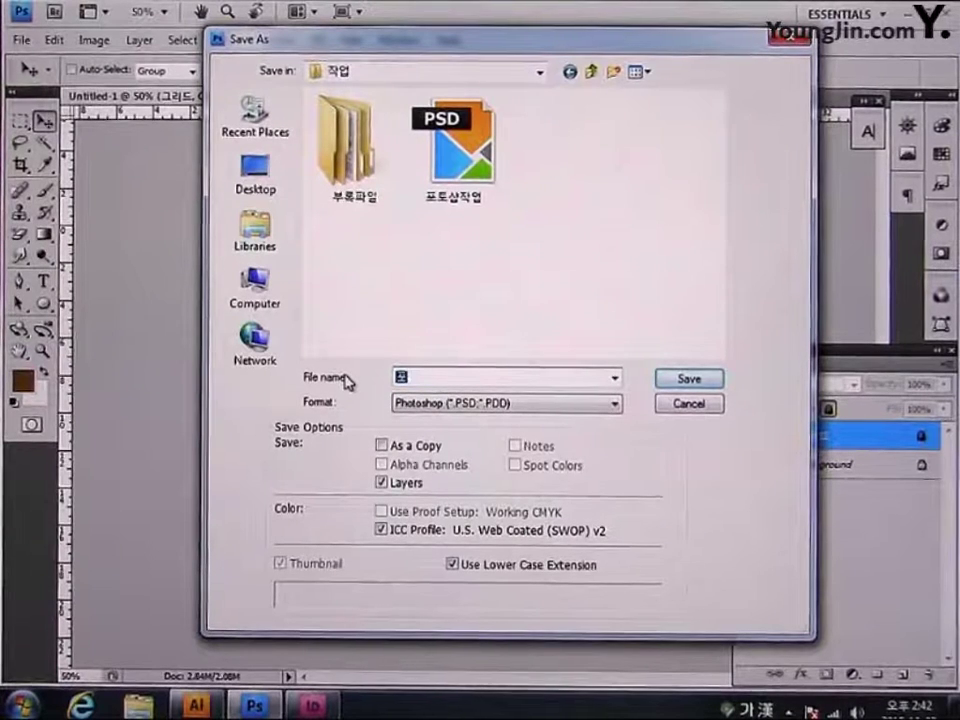
type("로샵작업")
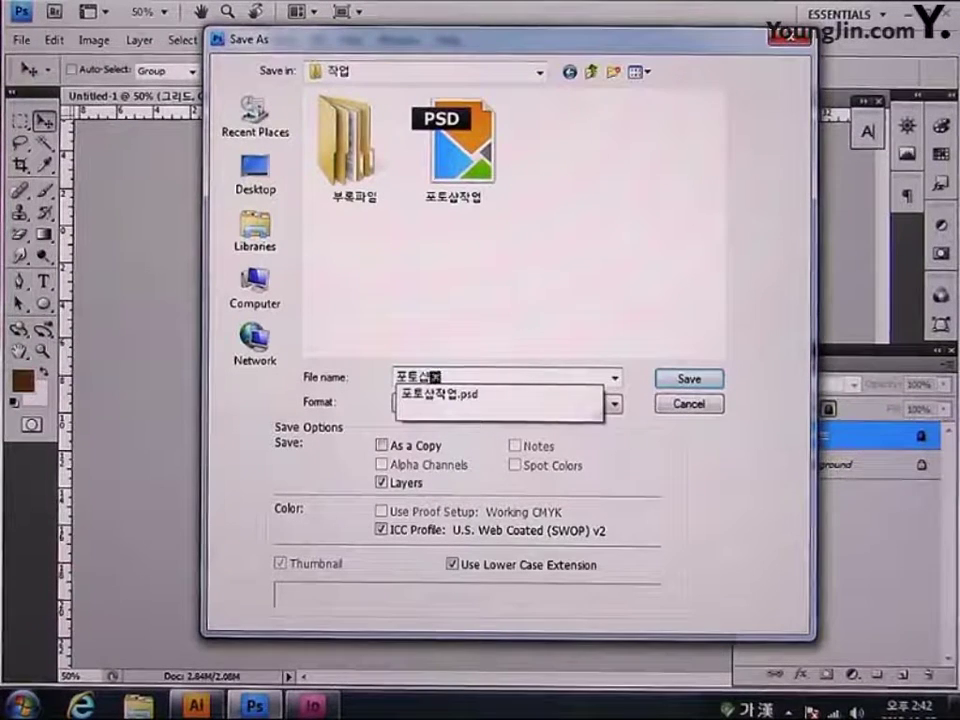
key("Return")
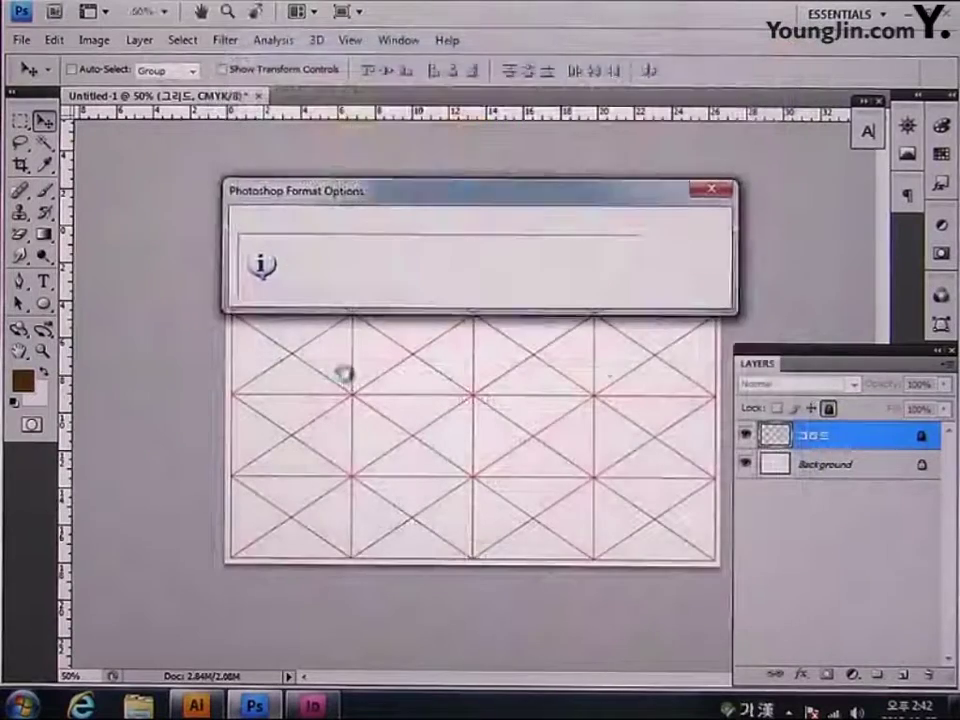
key("Return")
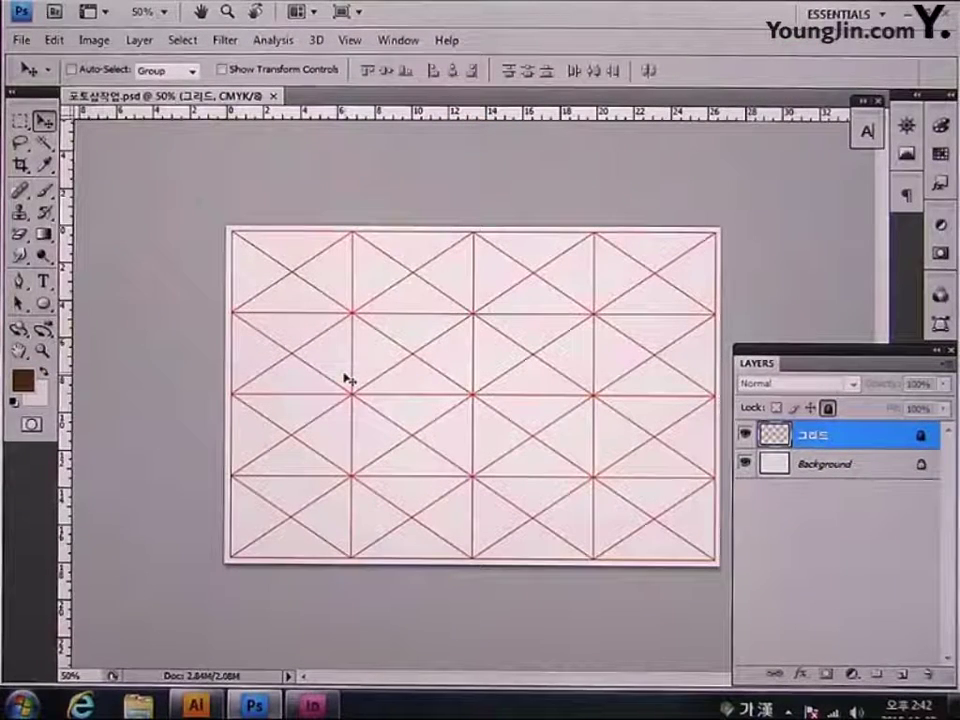
- Open the 배경 background image from the 모의고사 5회 folder inside the Part5 실전 모의고사 source files
left_click(21, 40)
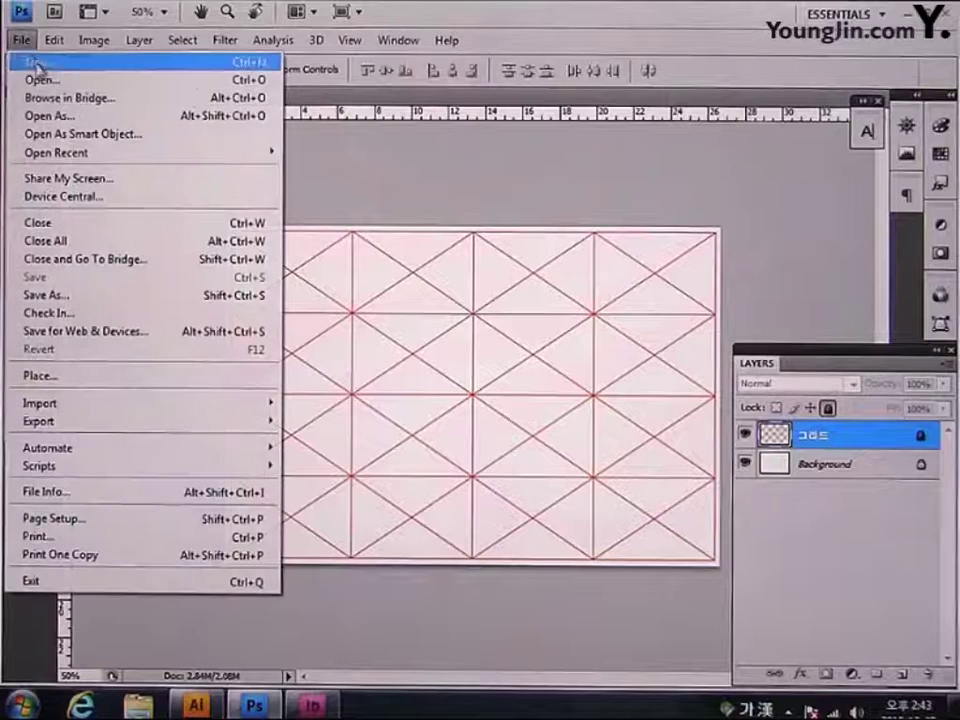
left_click(45, 80)
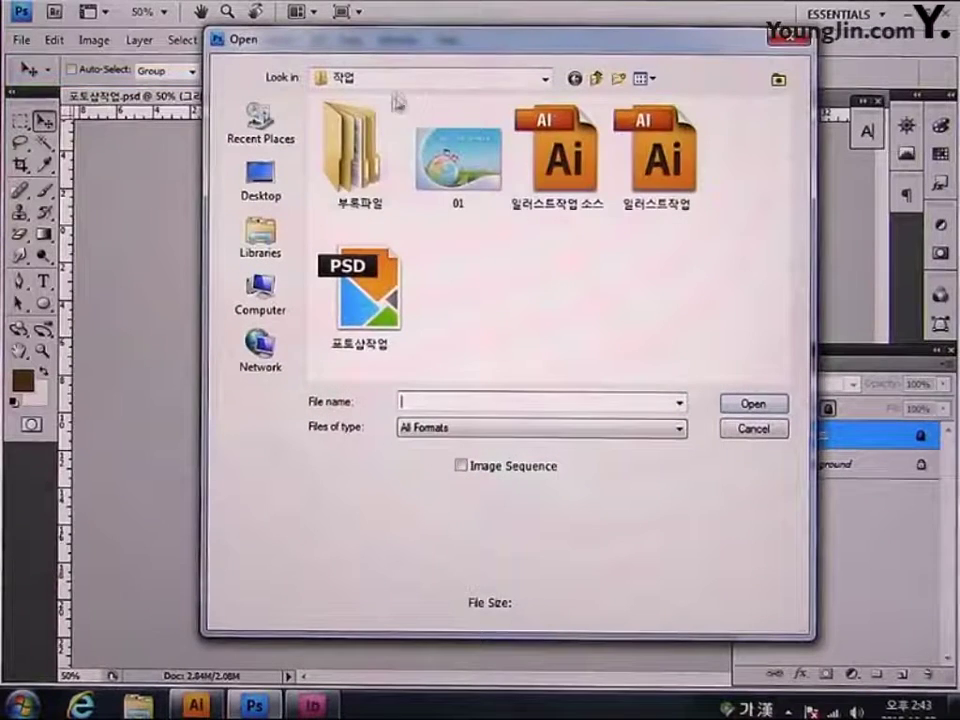
double_click(352, 130)
double_click(412, 186)
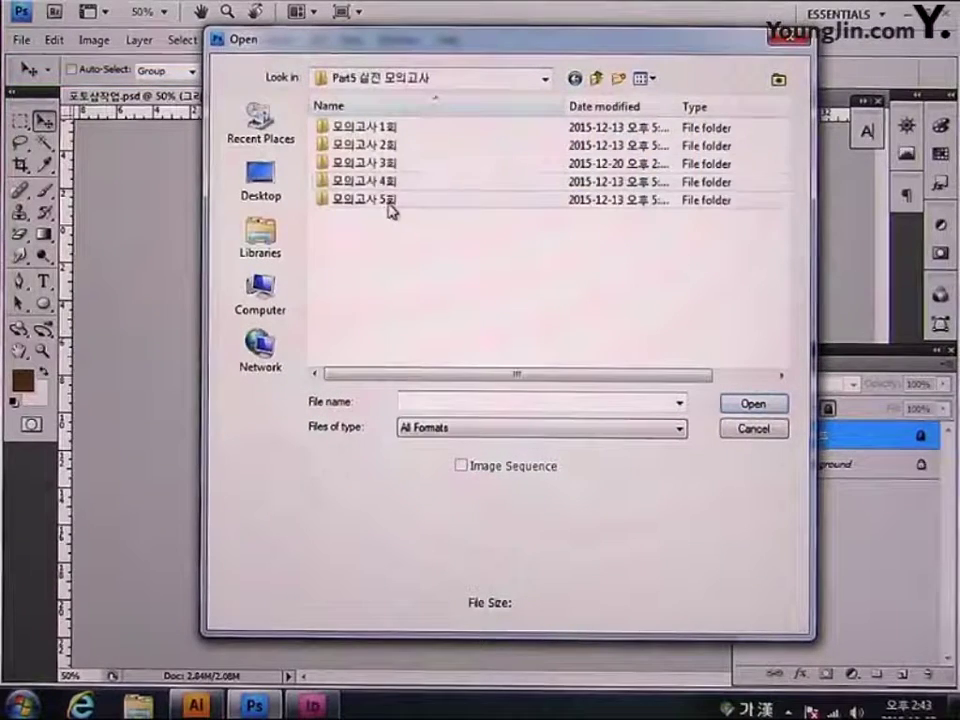
double_click(388, 200)
left_click(548, 205)
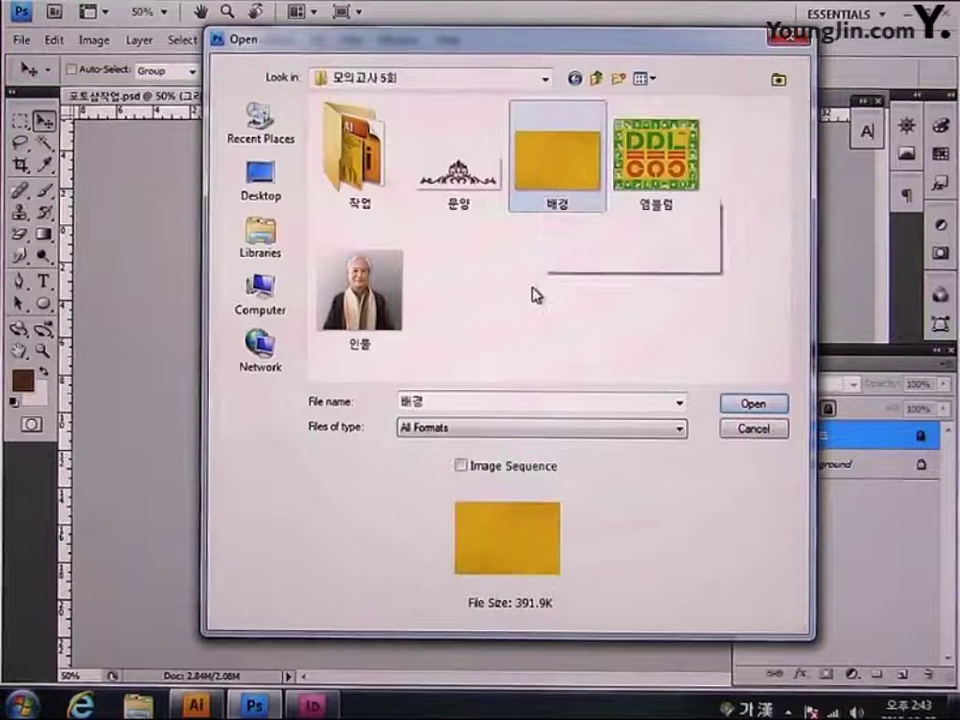
left_click(757, 420)
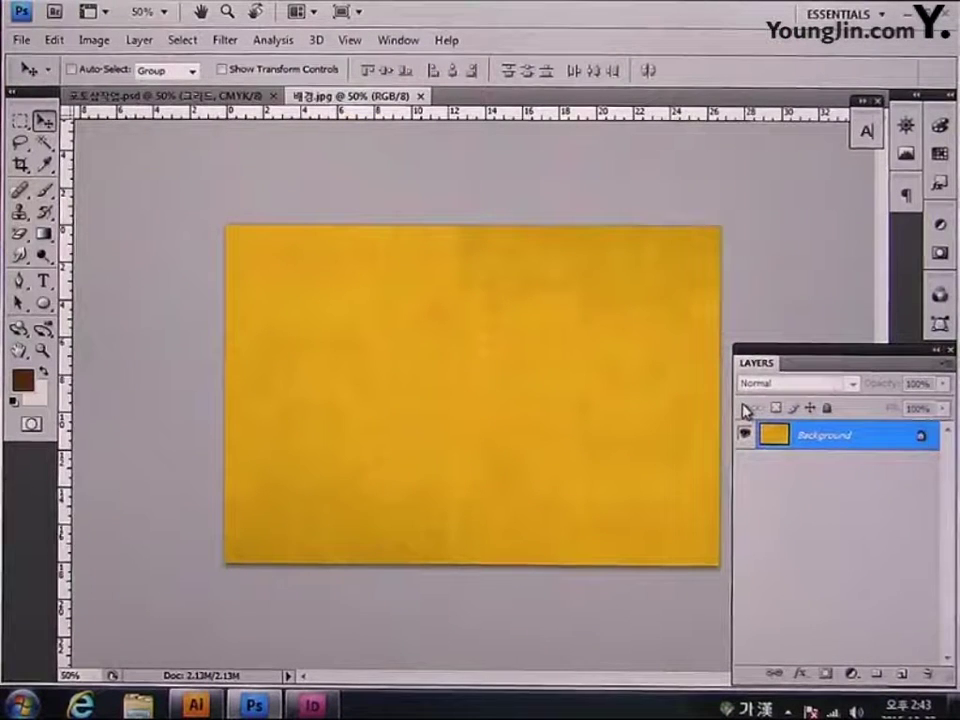
- Copy the entire 배경 image into the 포토샵작업 document and place its layer directly beneath the 그리드 layer
key("ctrl+a")
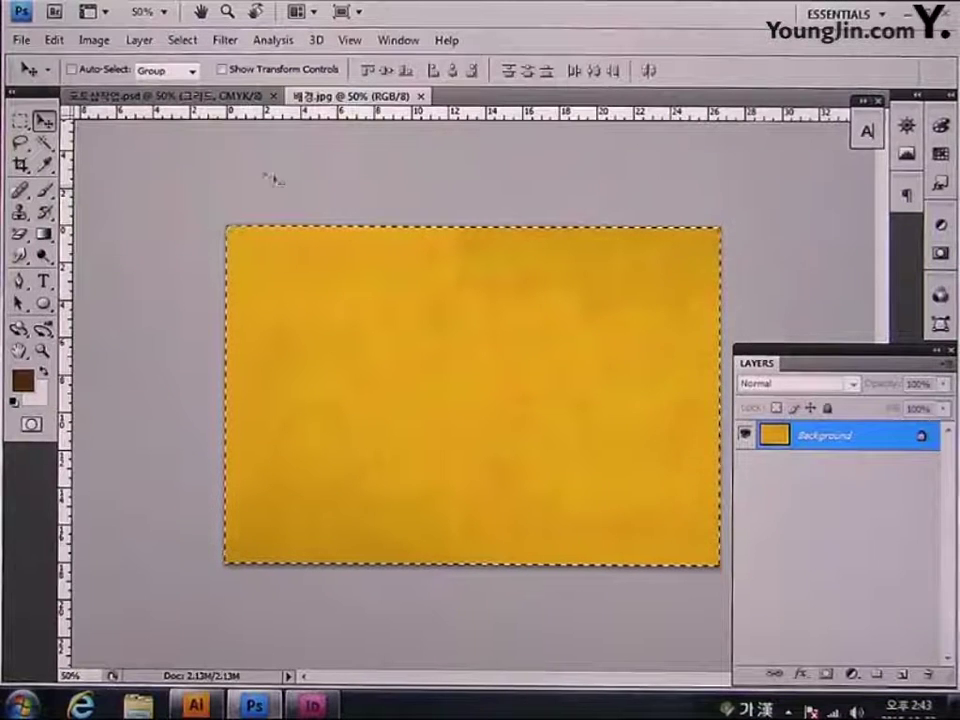
left_click(165, 97)
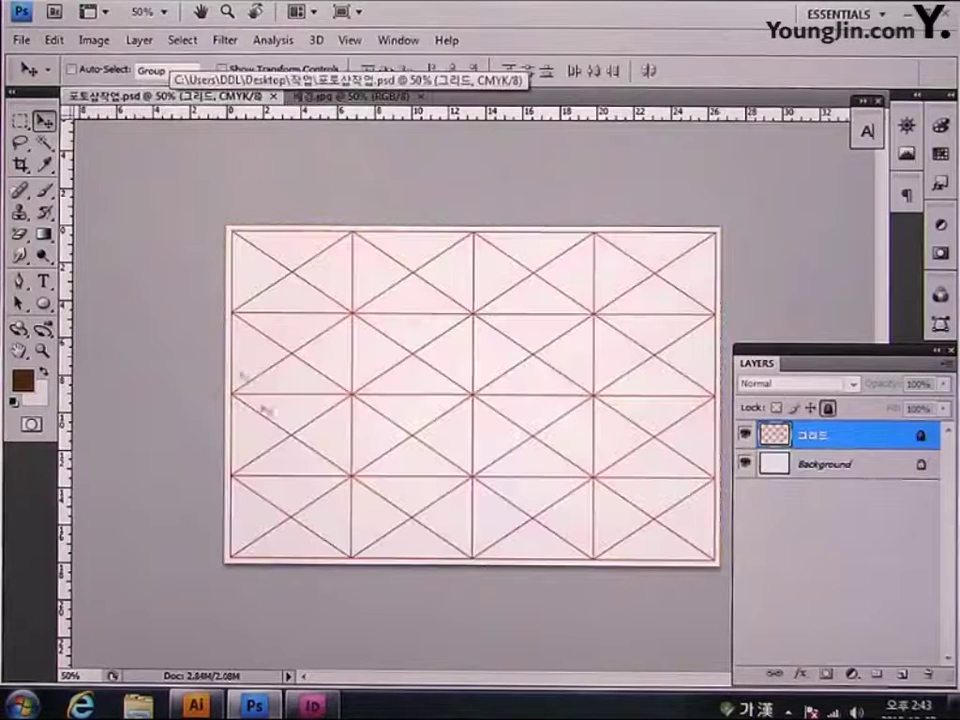
left_click_drag(528, 216, 528, 216)
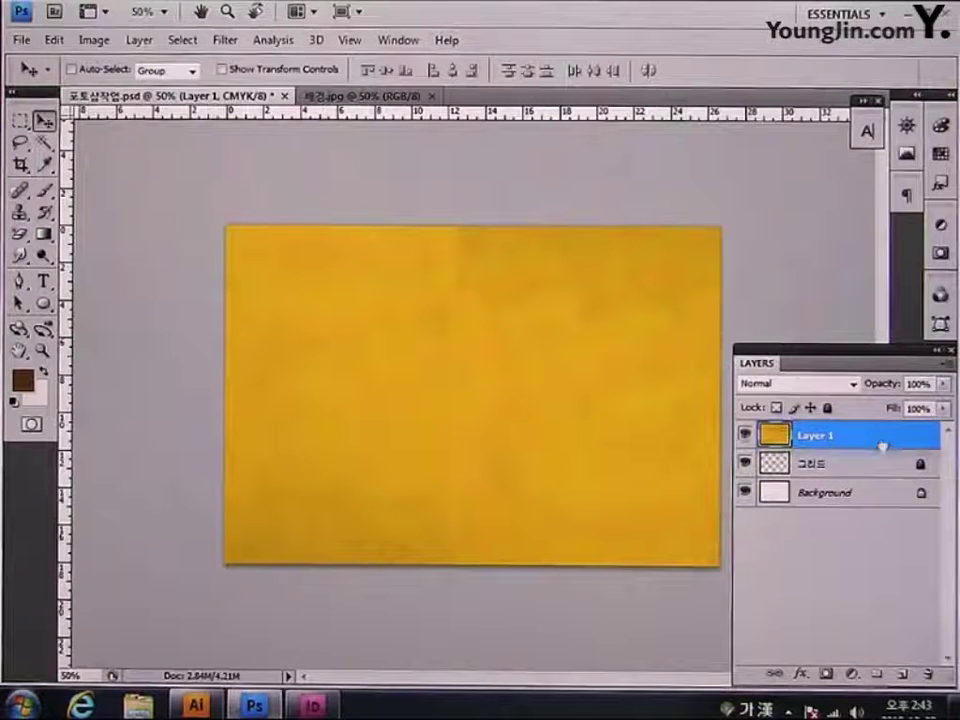
left_click_drag(881, 446, 881, 483)
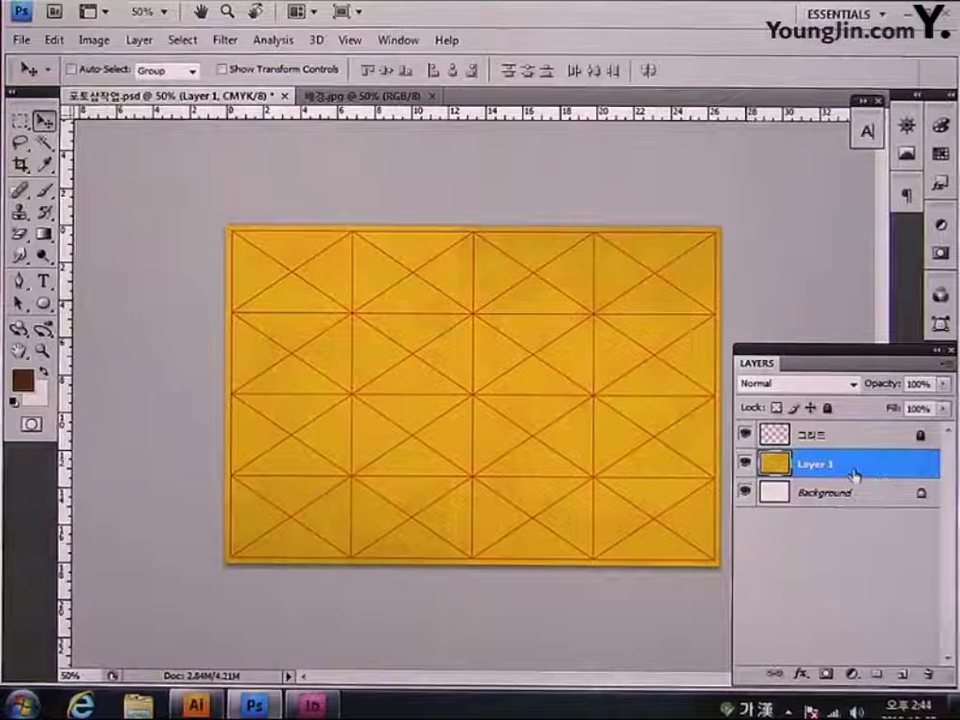
- Merge the yellow image layer with the Background layer
left_click(873, 493, "shift")
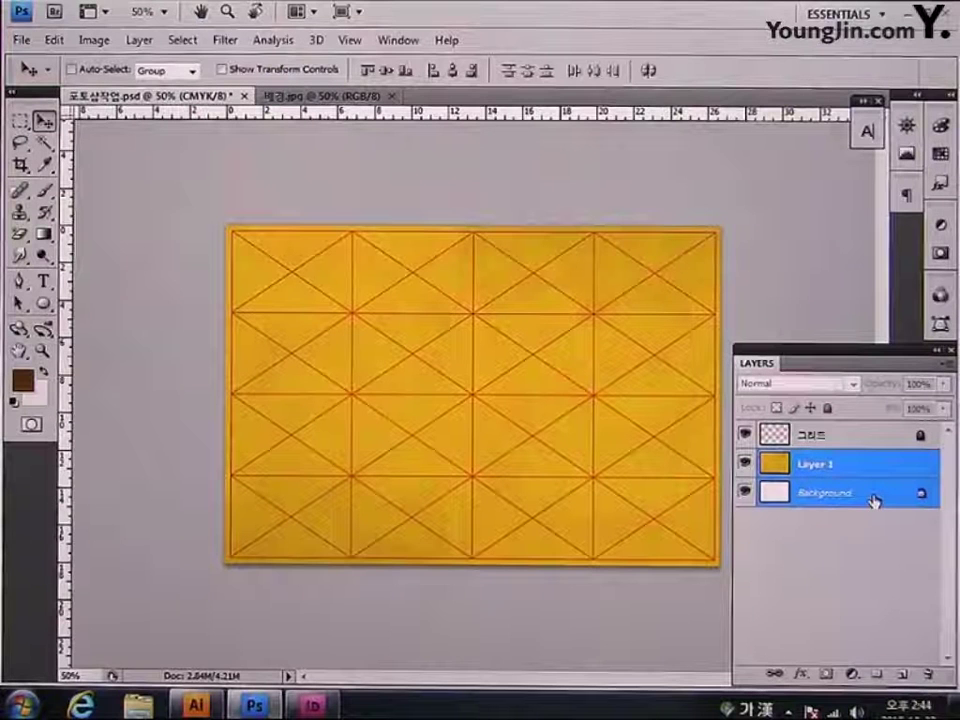
right_click(873, 500)
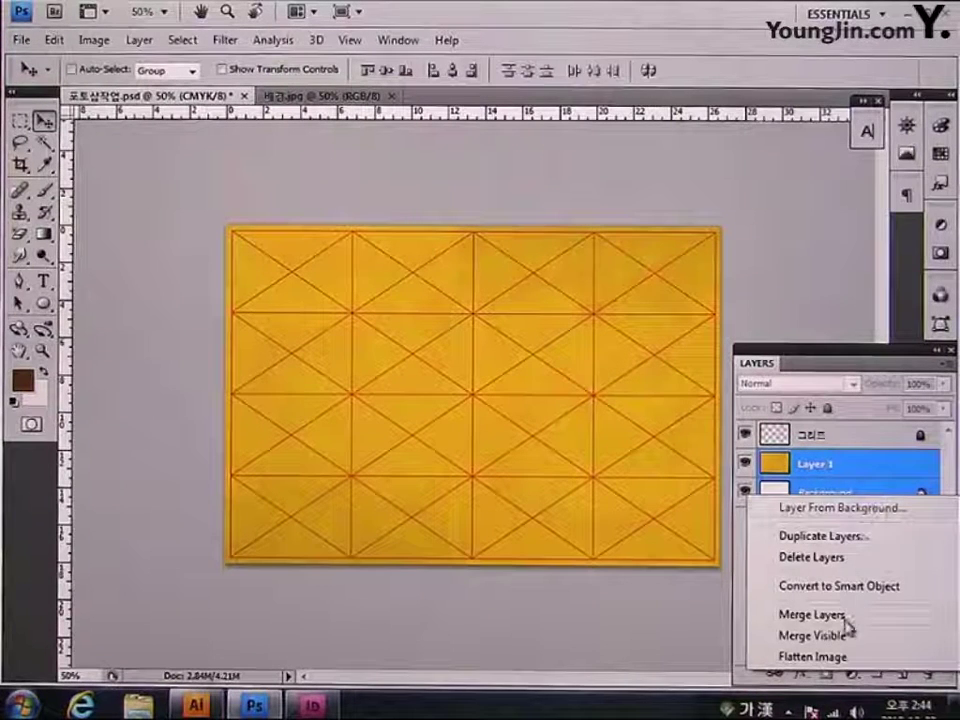
left_click(812, 615)
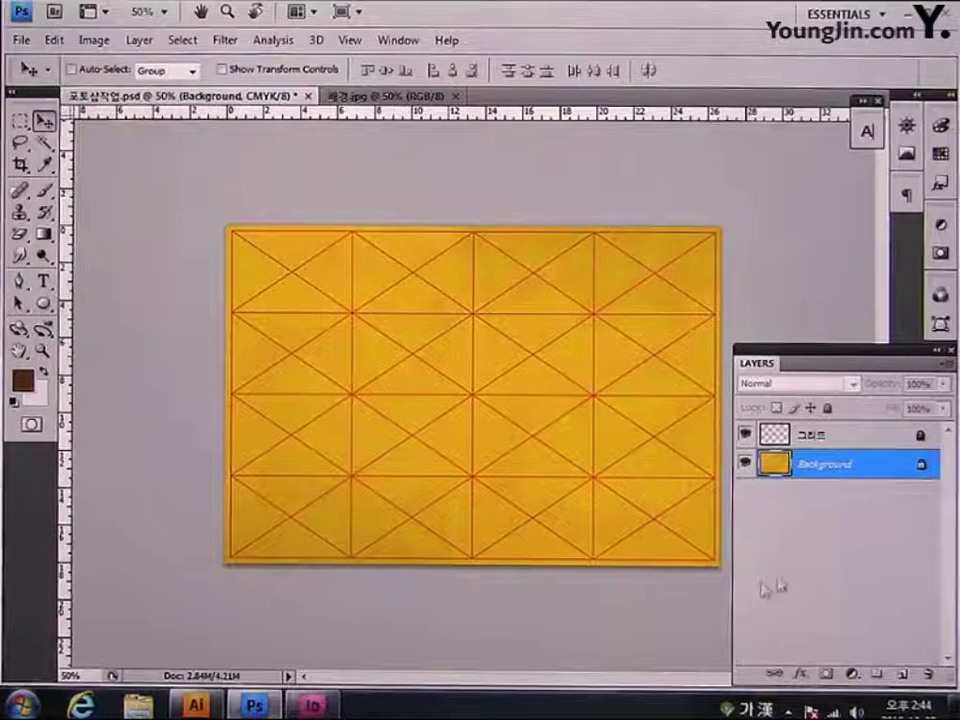
- Switch to Illustrator, hide the 그리드 layer and show the 도형 layer
left_click(199, 705)
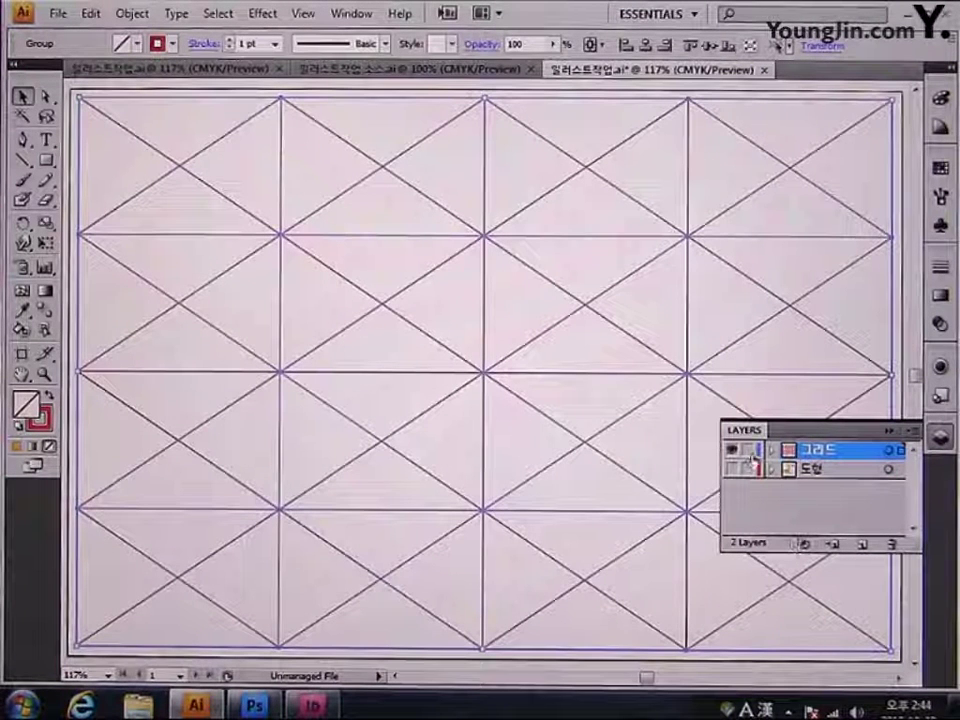
left_click(733, 452)
left_click(733, 452, "ctrl")
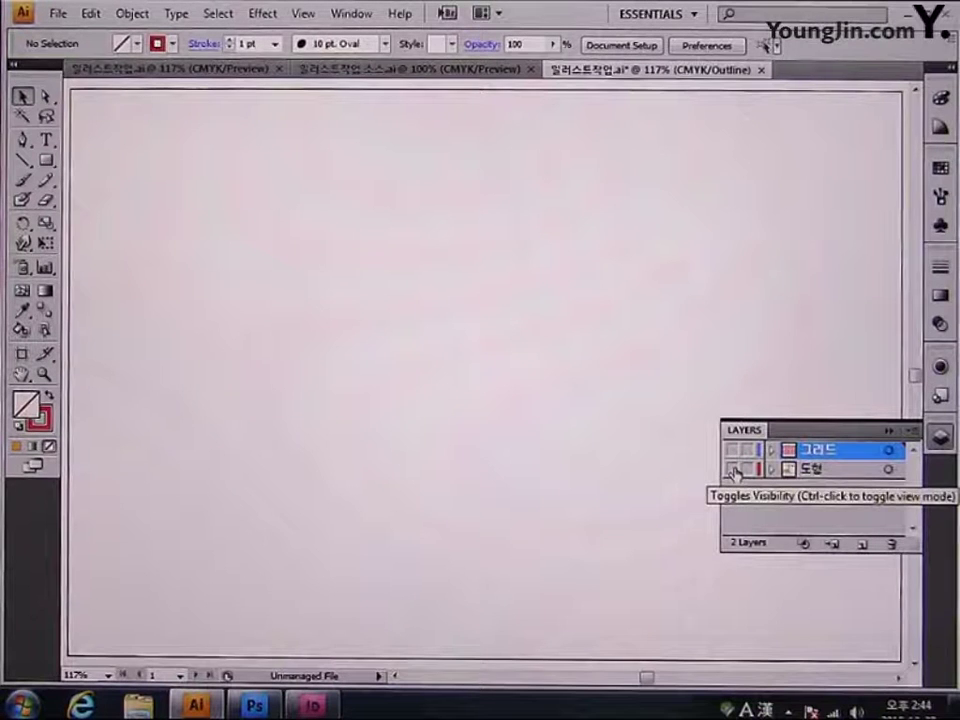
left_click(733, 469, "ctrl")
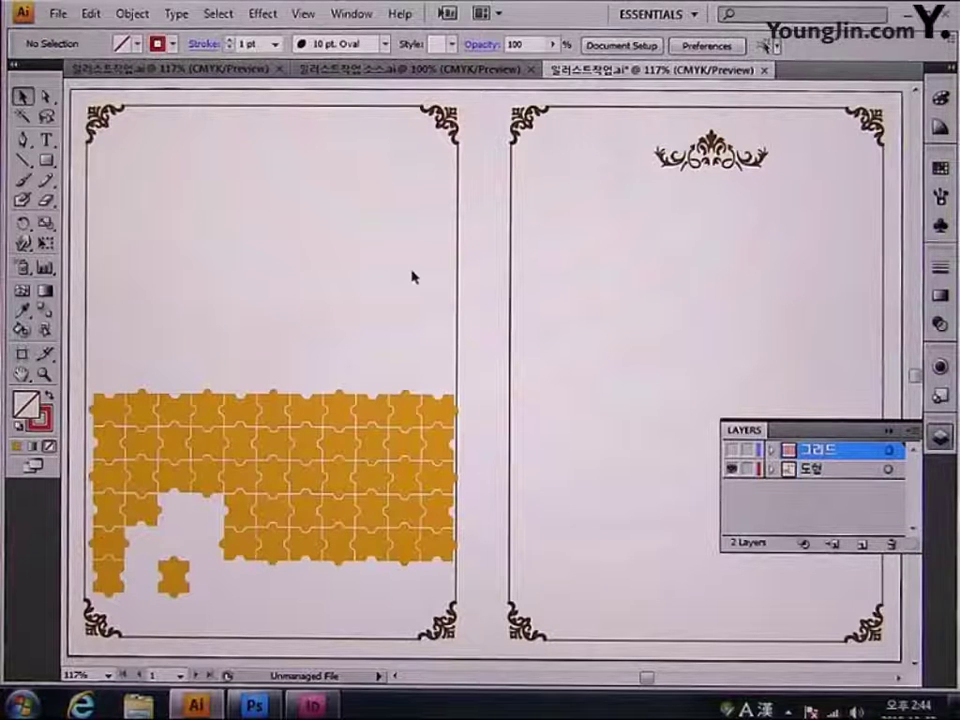
- Copy both ornamental frames together with the outer page rectangle into the 포토샵작업 Photoshop document, pasting them as Pixels
left_click(462, 291)
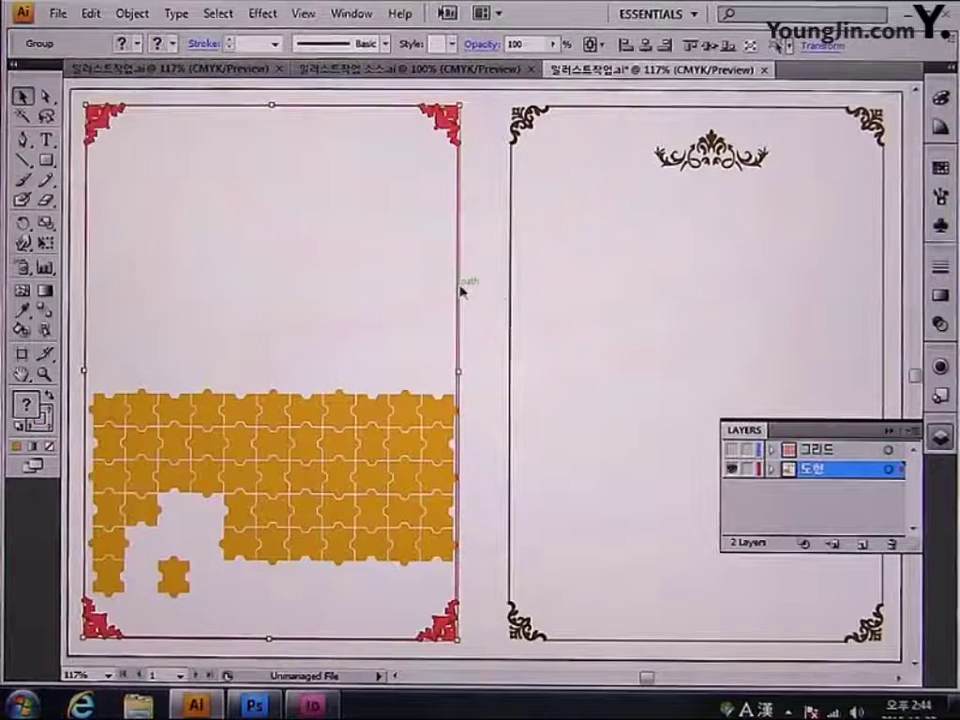
left_click(511, 303, "shift")
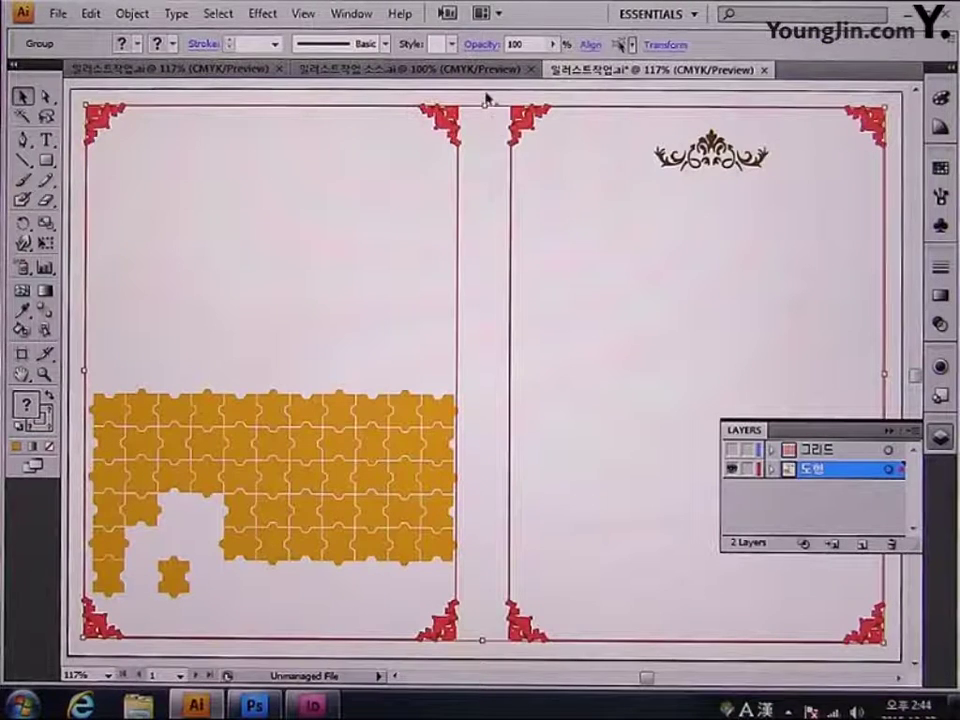
left_click(540, 171, "shift")
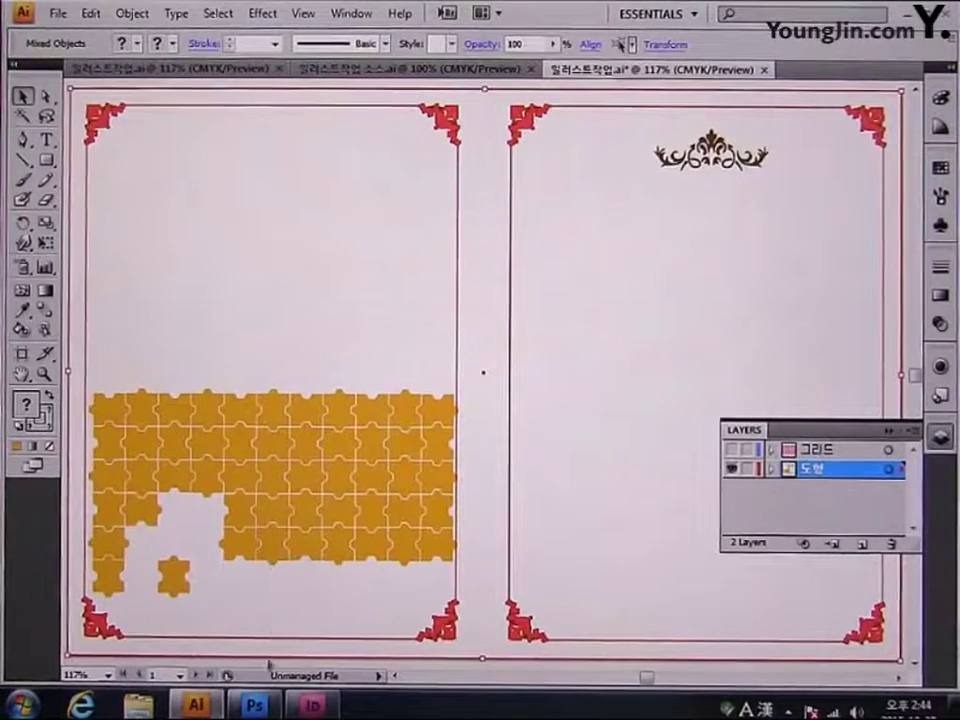
left_click(254, 705)
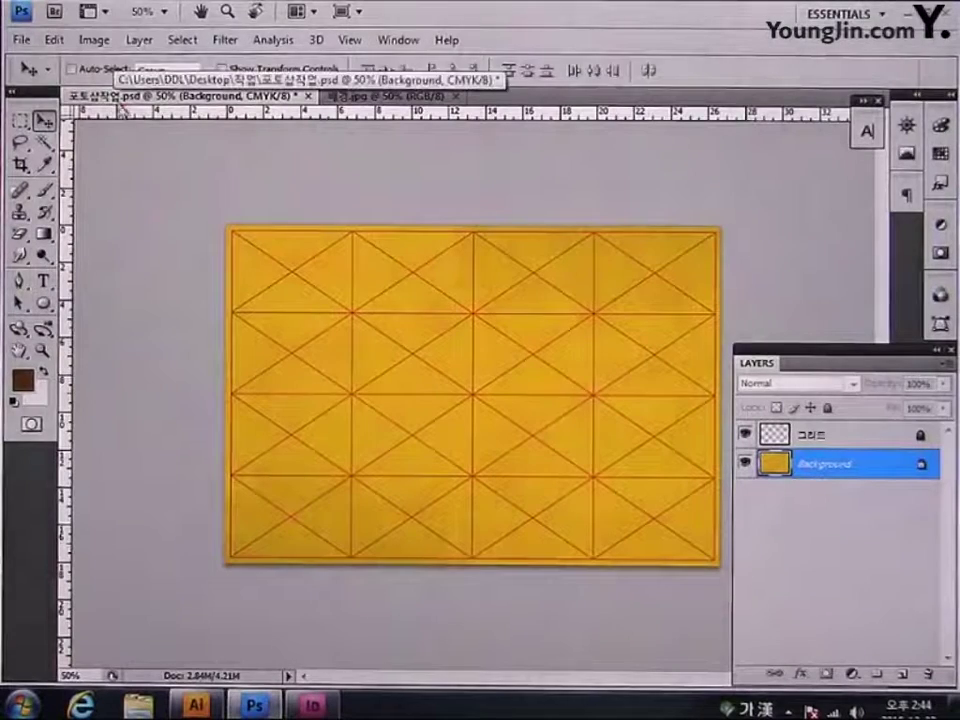
key("ctrl+v")
left_click(543, 227)
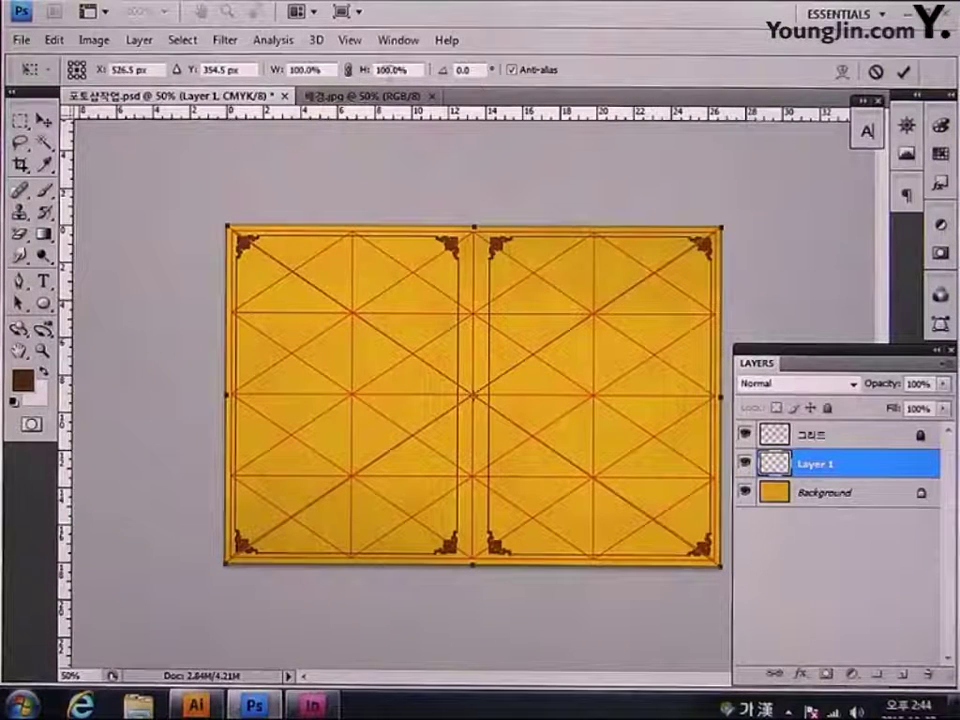
key("Return")
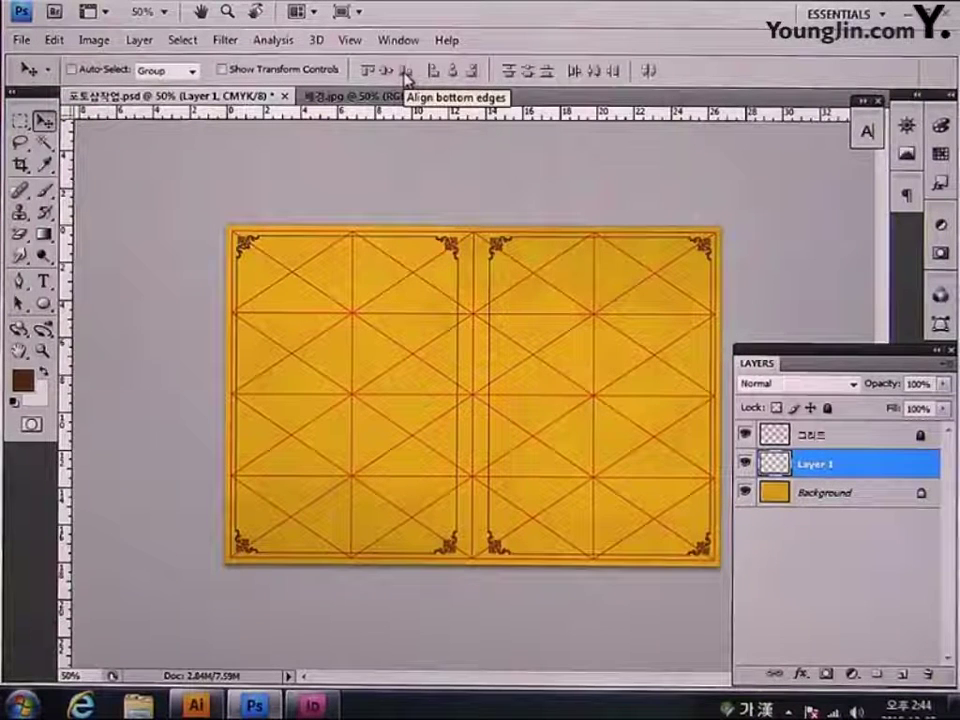
- Rename the pasted frames' layer to 테두리
double_click(815, 466)
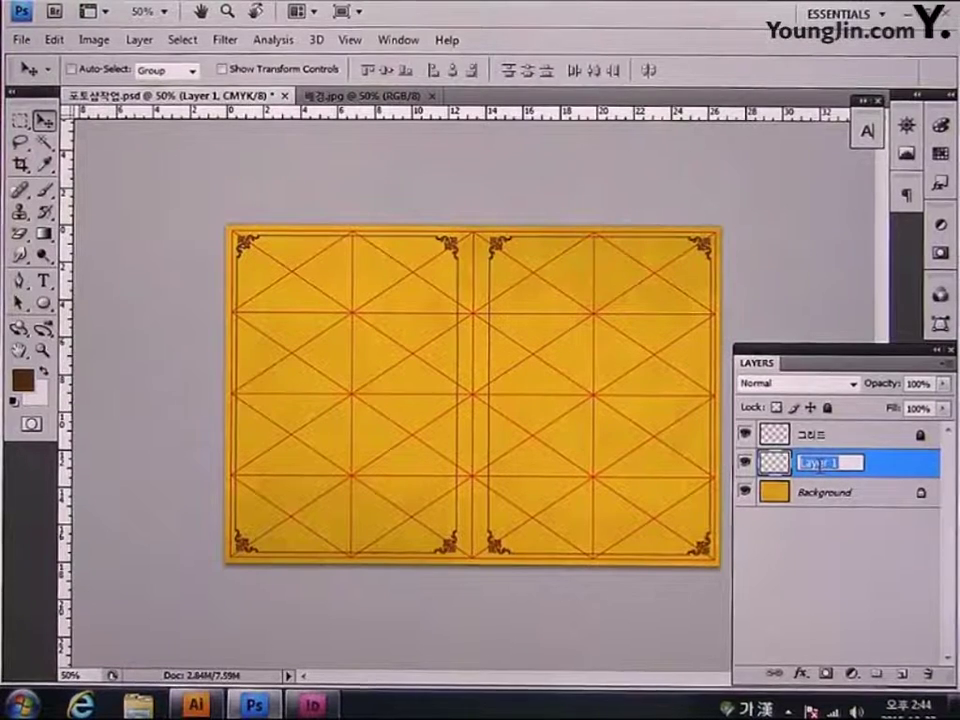
type("테두리")
key("Return")
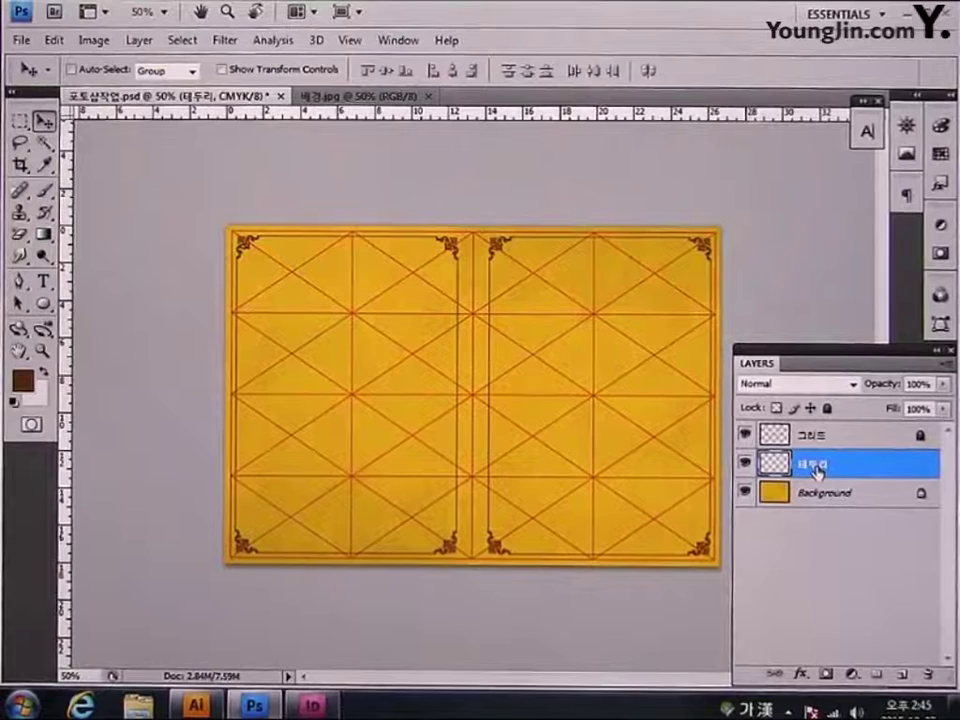
- Copy the crown-like ornament and the outer page rectangle from Illustrator into the Photoshop document, pasting them as Pixels
left_click(200, 705)
left_click_drag(712, 158, 712, 155)
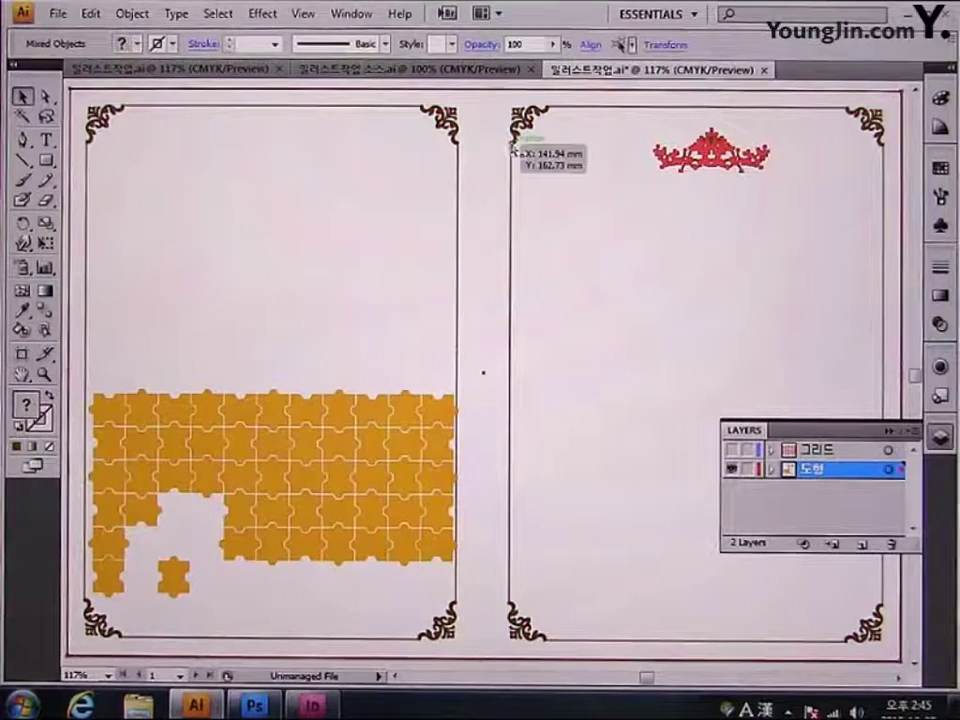
left_click(237, 580)
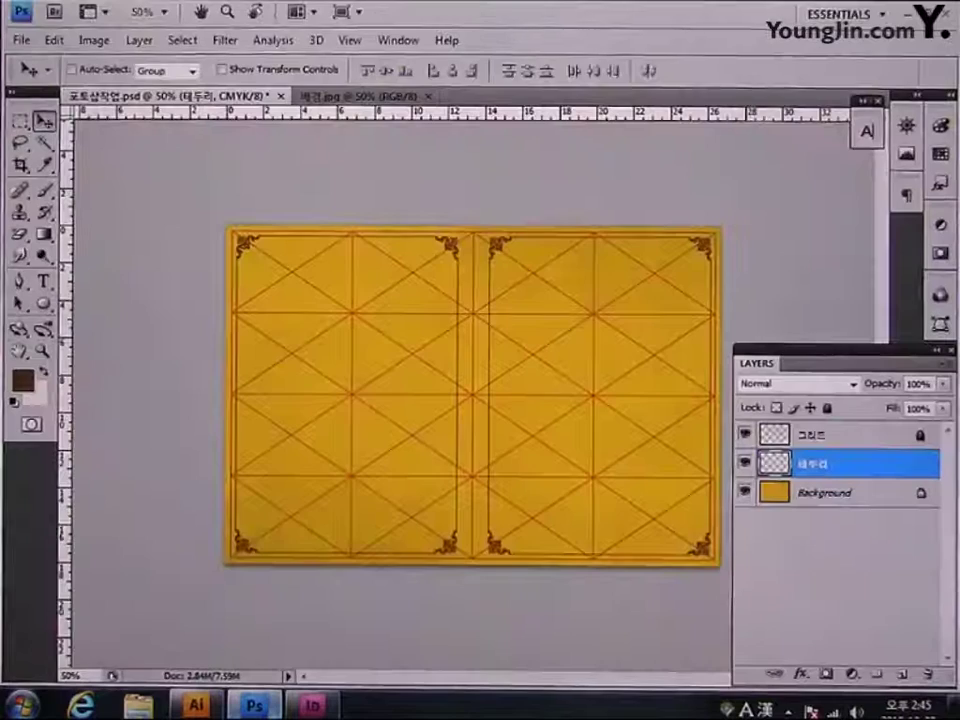
key("ctrl+v")
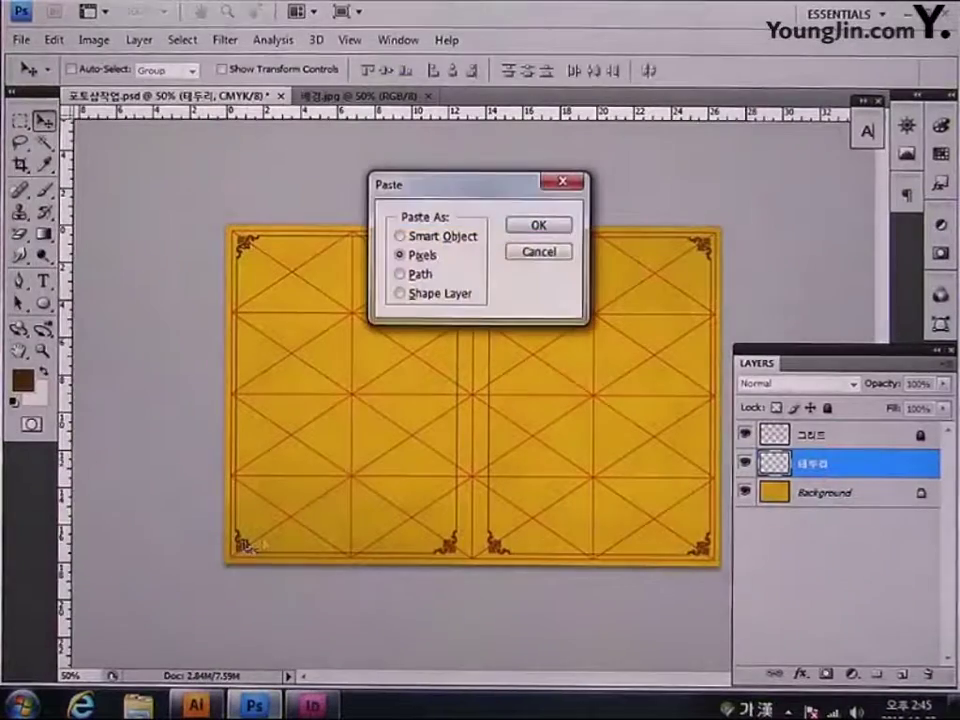
left_click(540, 226)
key("Return")
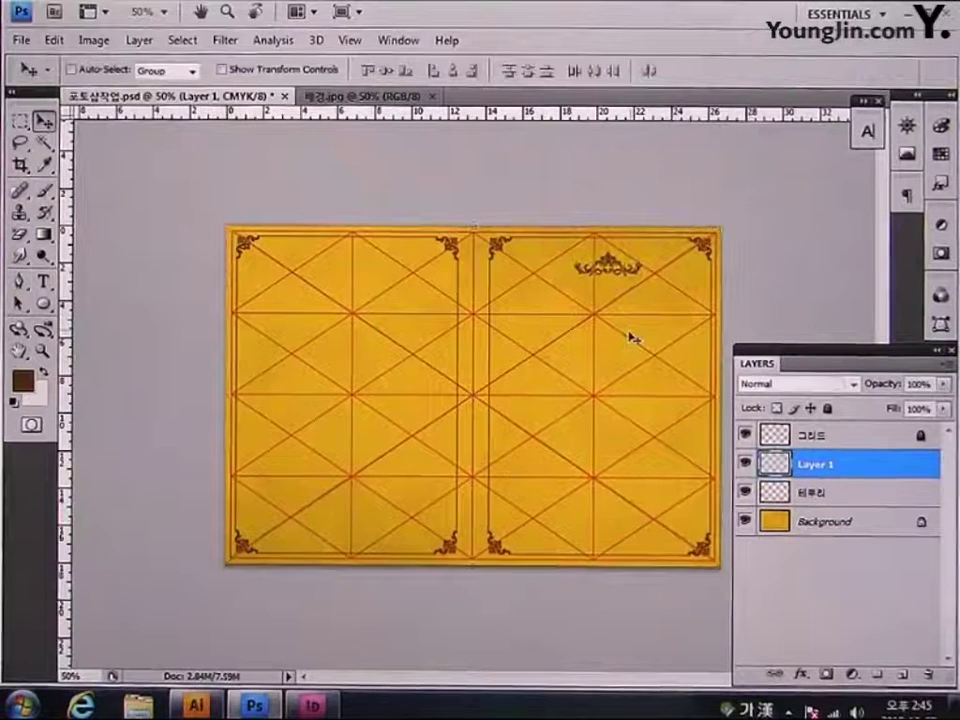
- Rename the pasted ornament's layer to 좌측문양
double_click(817, 465)
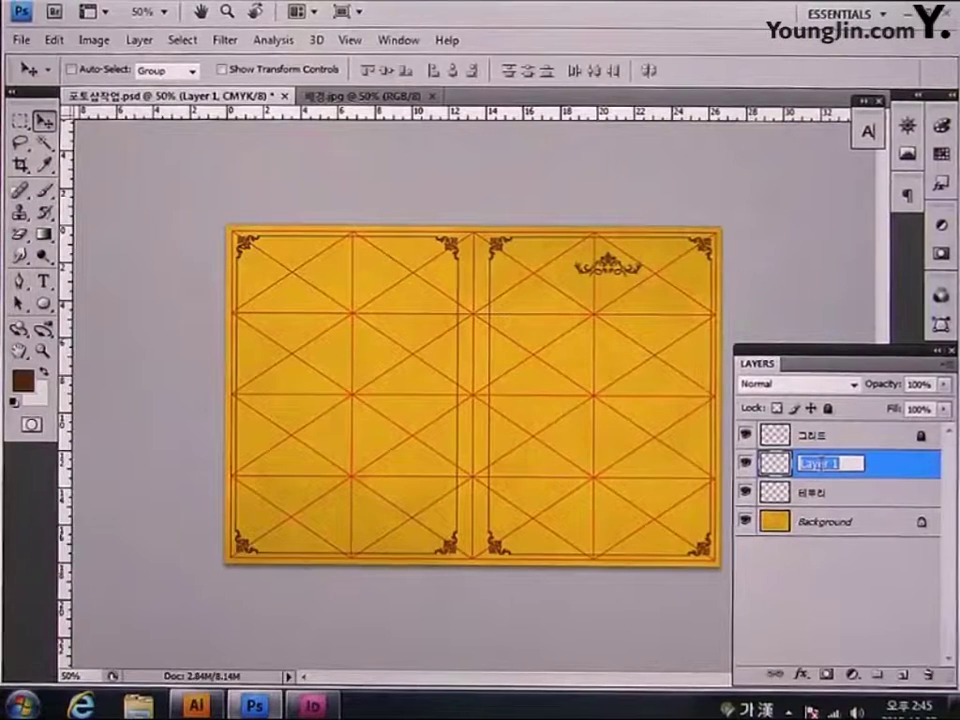
type("레")
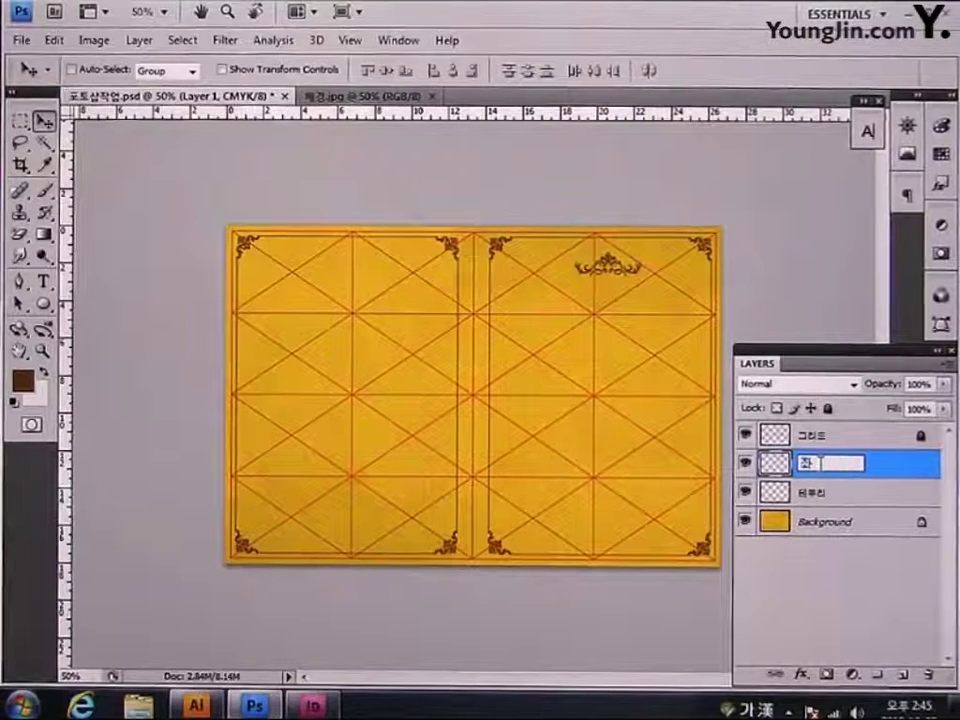
type("측문양")
key("Return")
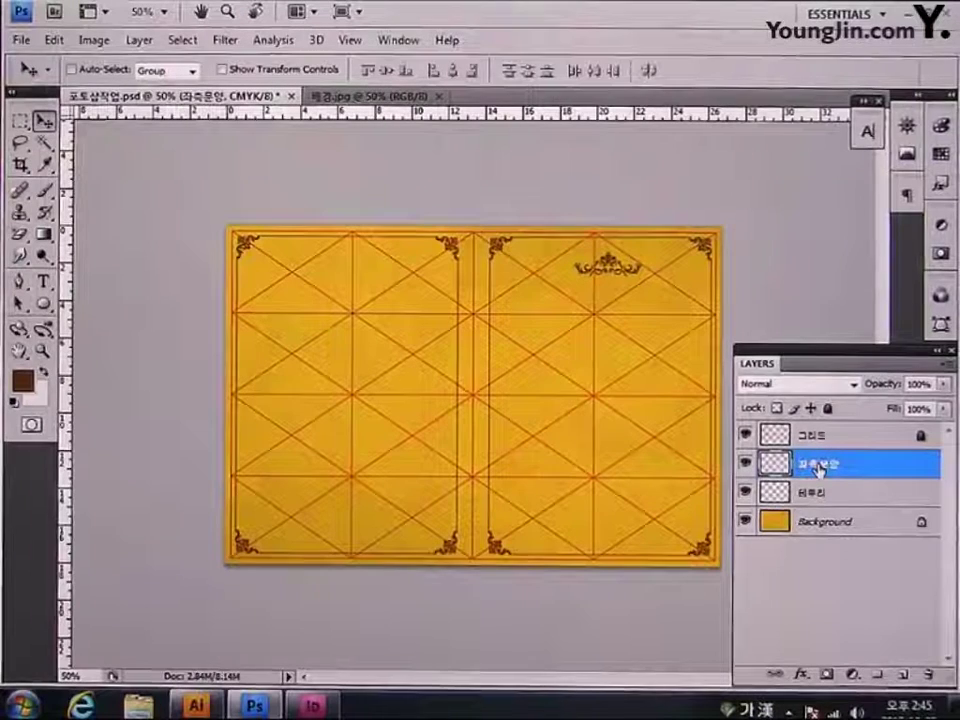
- Copy all the orange puzzle pieces together with the outer page rectangle from Illustrator into the 포토샵작업 Photoshop document, pasting them as Pixels
left_click(204, 706)
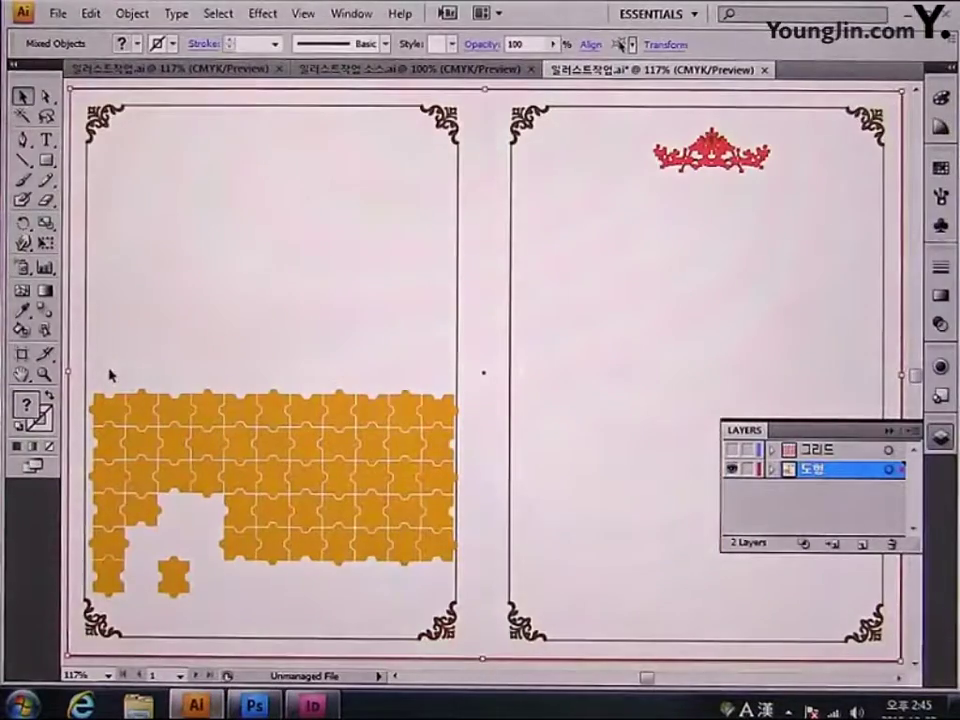
left_click_drag(110, 374, 433, 605)
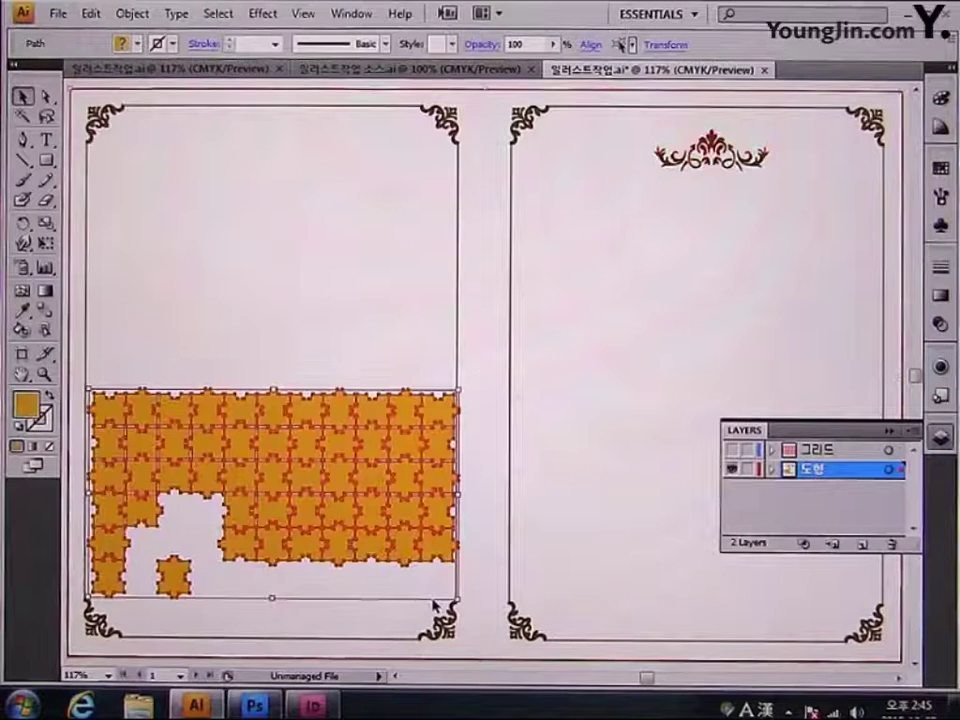
left_click(492, 95, "shift")
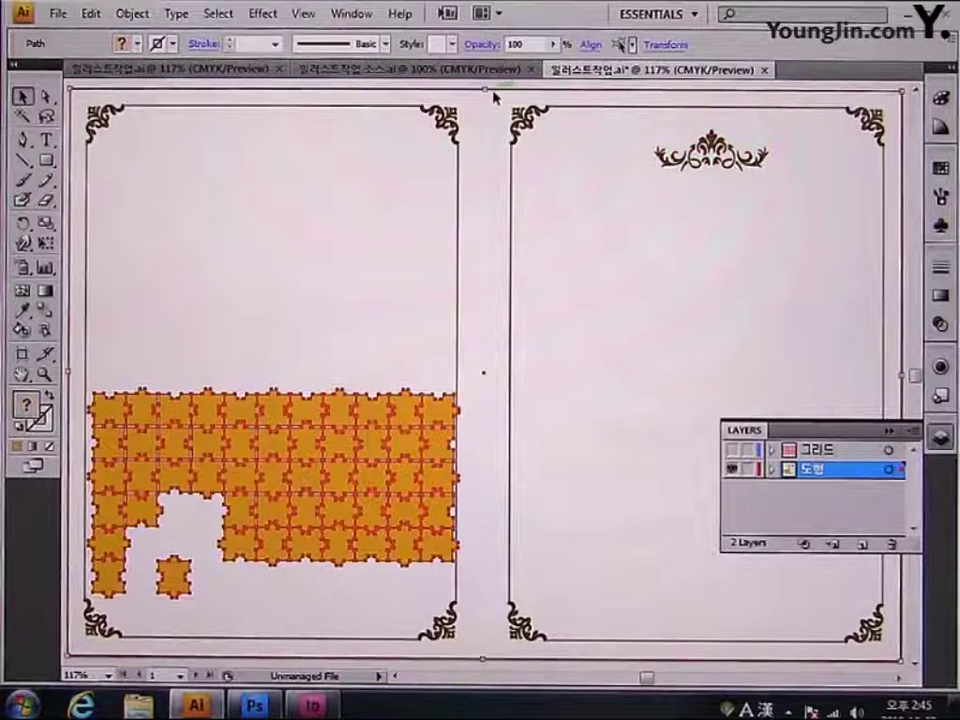
key("alt+Tab")
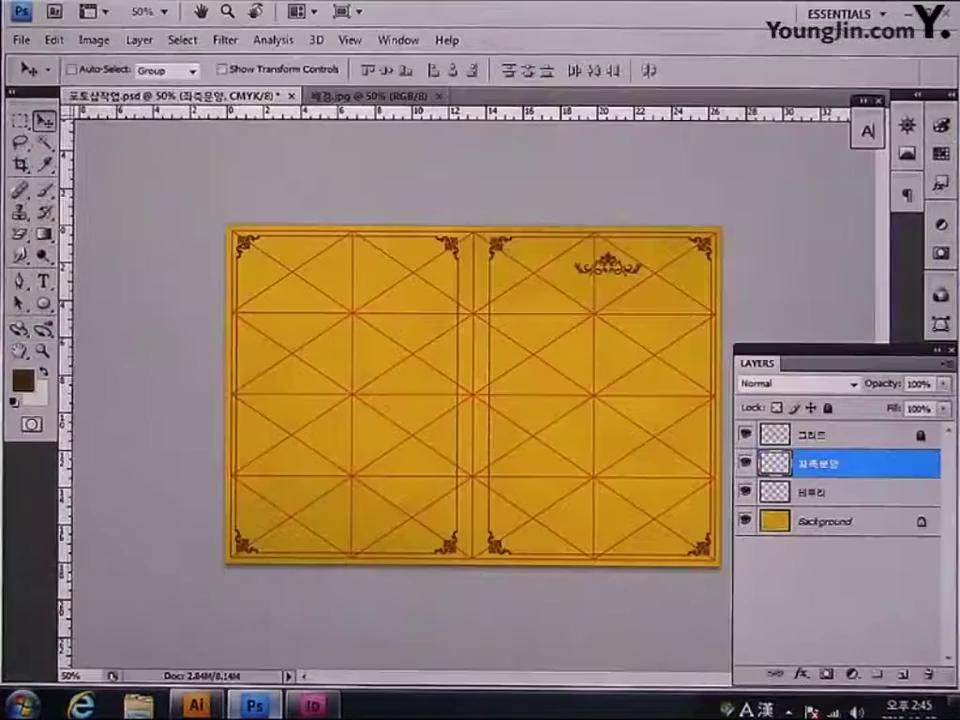
key("ctrl+v")
left_click(548, 233)
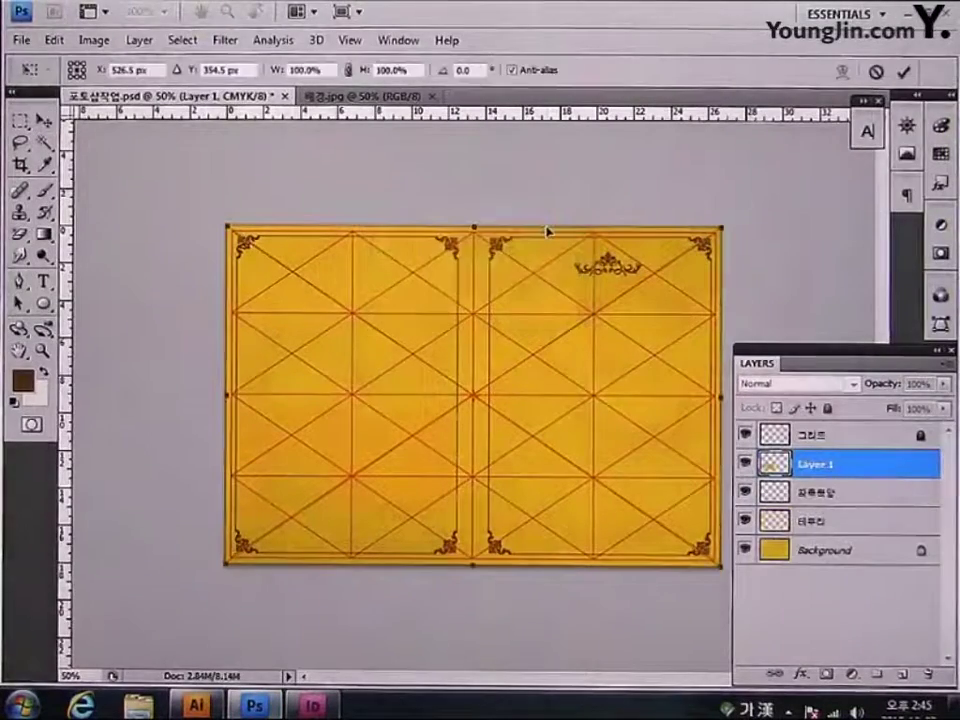
key("Return")
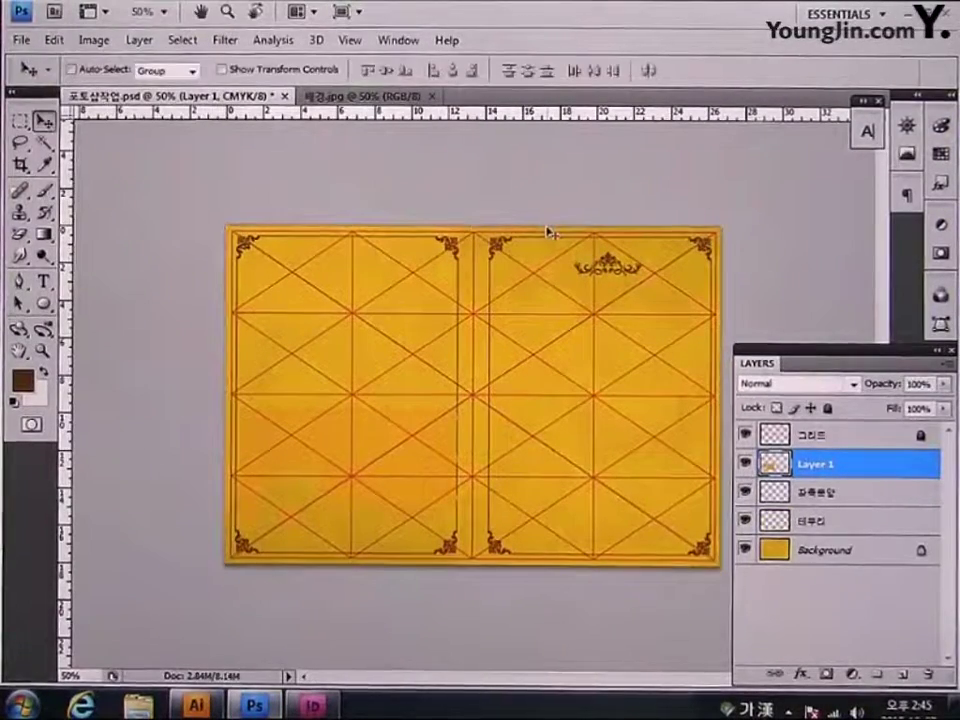
- Rename the pasted puzzle pieces' layer to 퍼즐
double_click(814, 464)
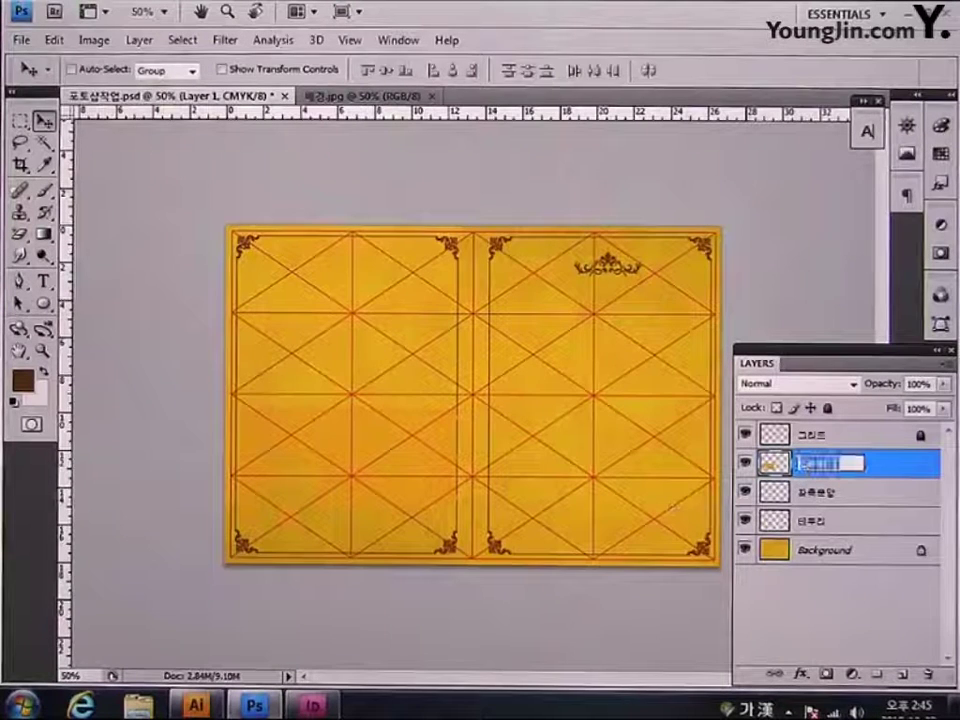
type("퍼즐")
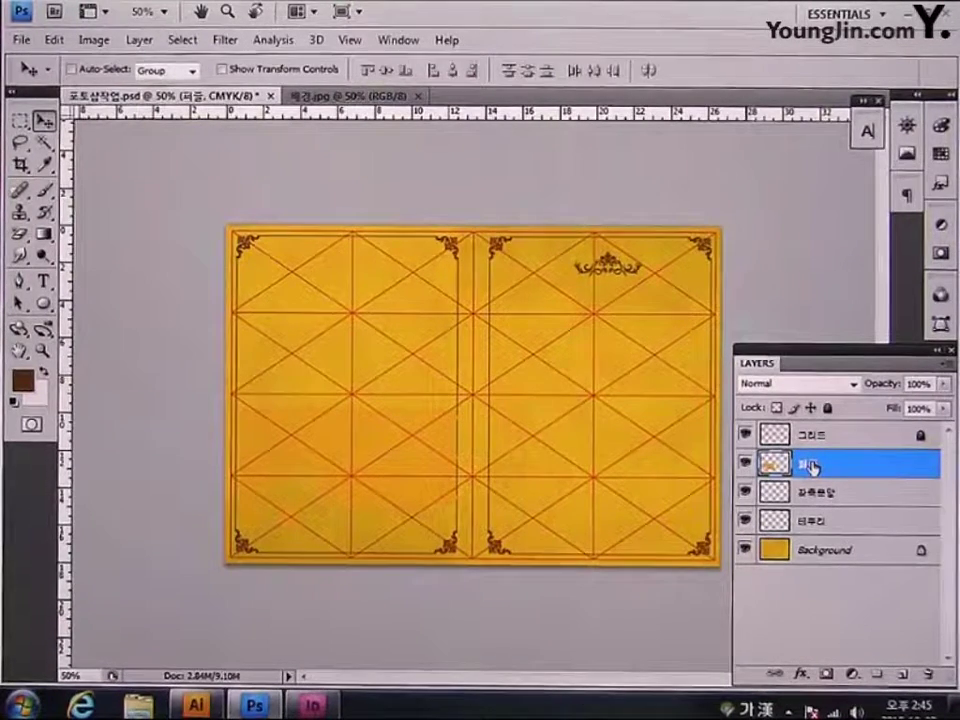
key("Return")
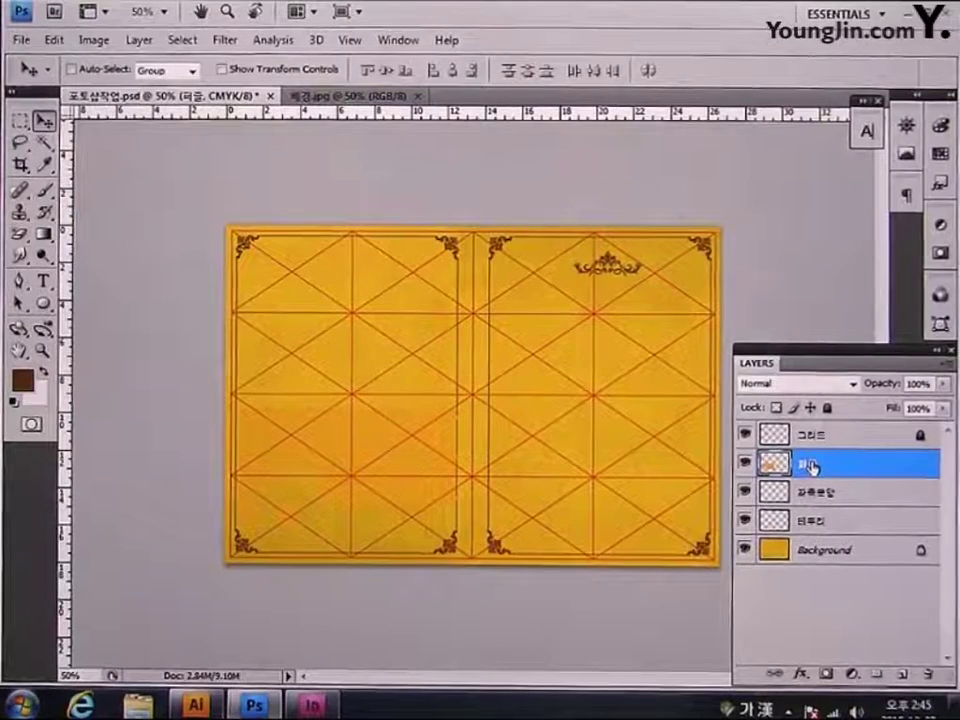
- Open the portrait image 인물 from the 모의고사 5회 folder
left_click(22, 40)
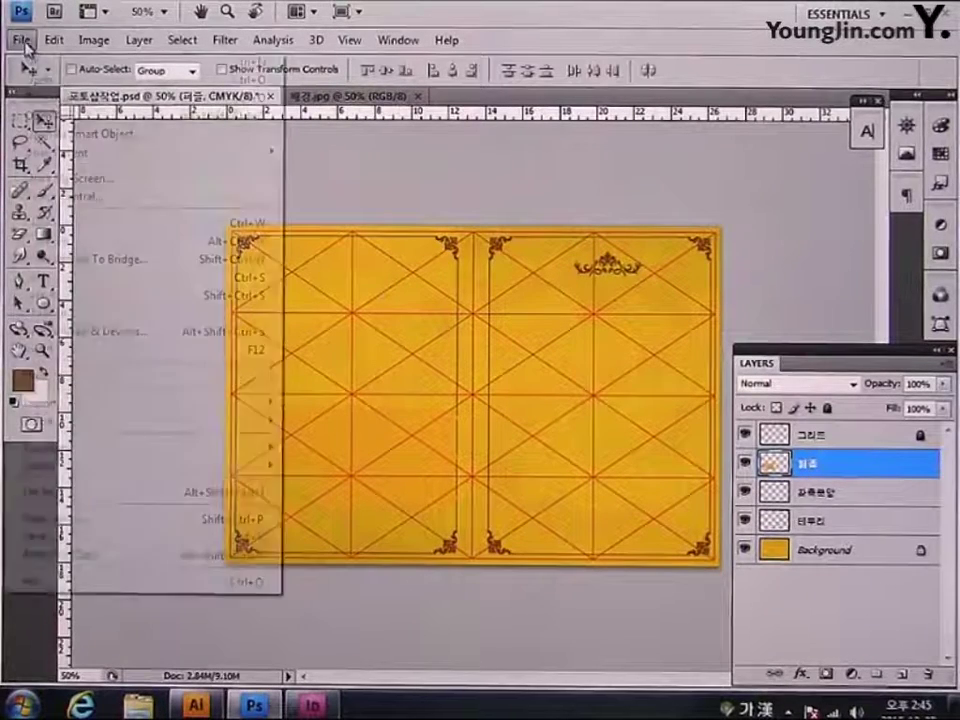
left_click(40, 79)
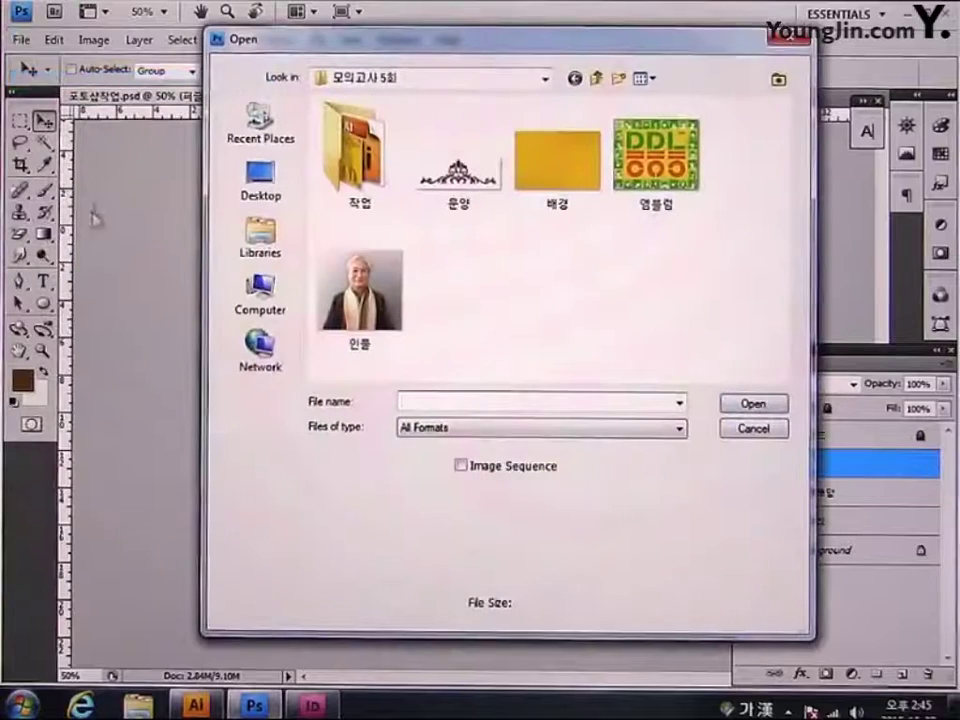
left_click(362, 346)
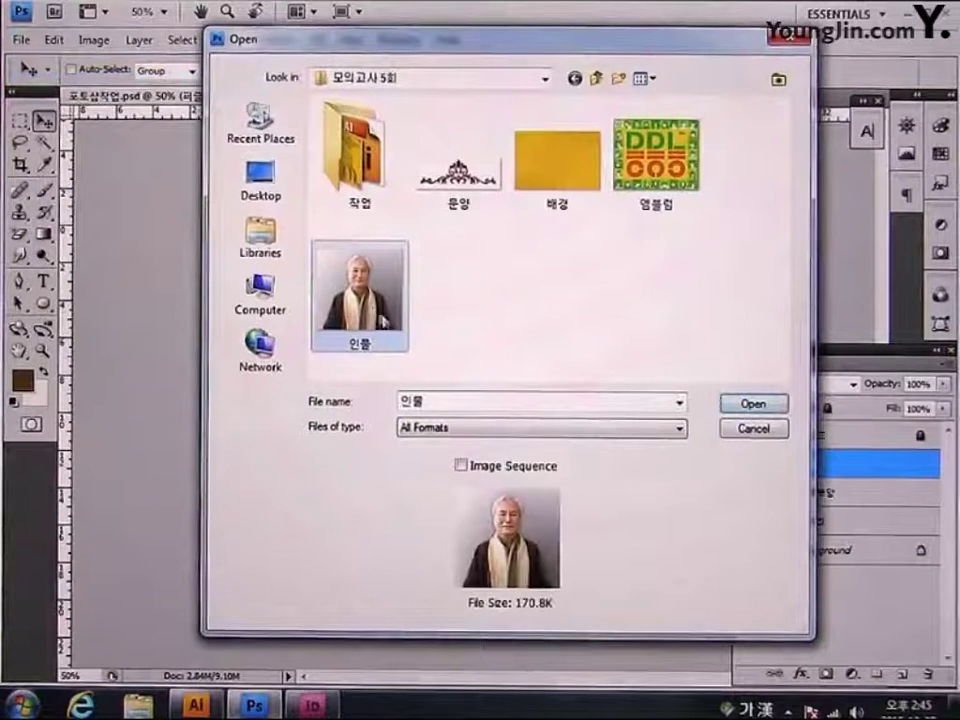
left_click(765, 405)
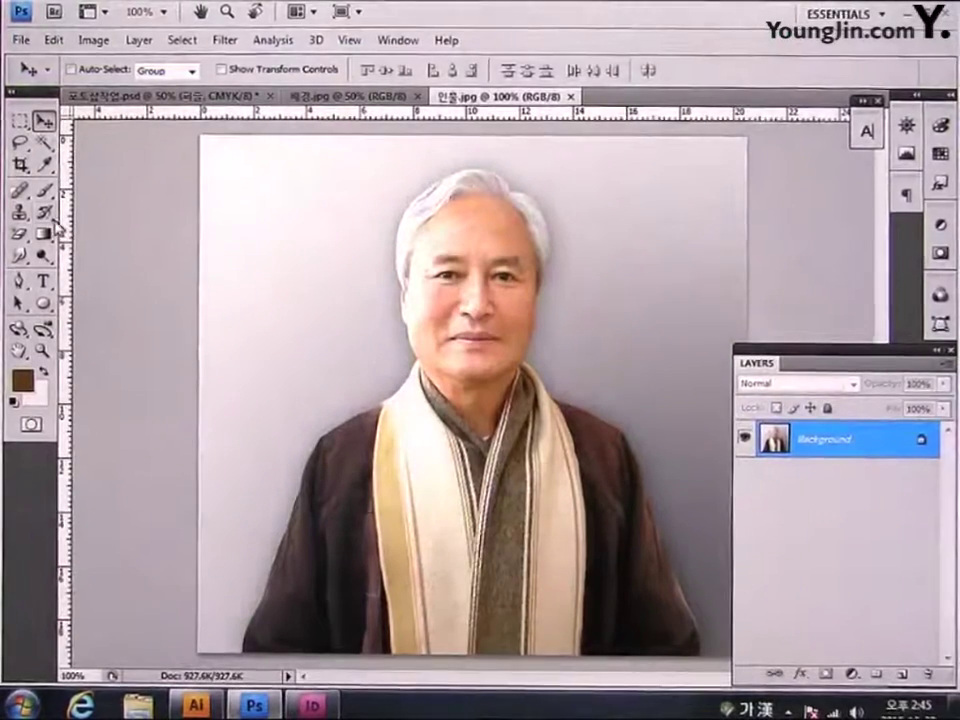
- Trace the man's outline with the Pen tool from the lower-left sleeve over the shoulder and scarf up to the jaw
left_click(18, 280)
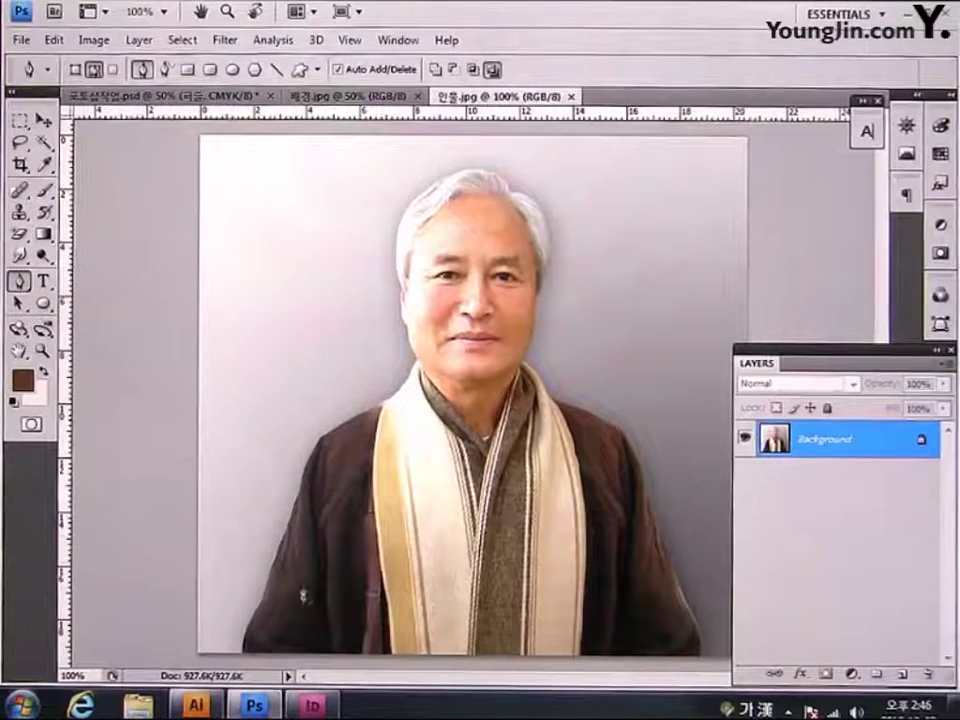
left_click(241, 660)
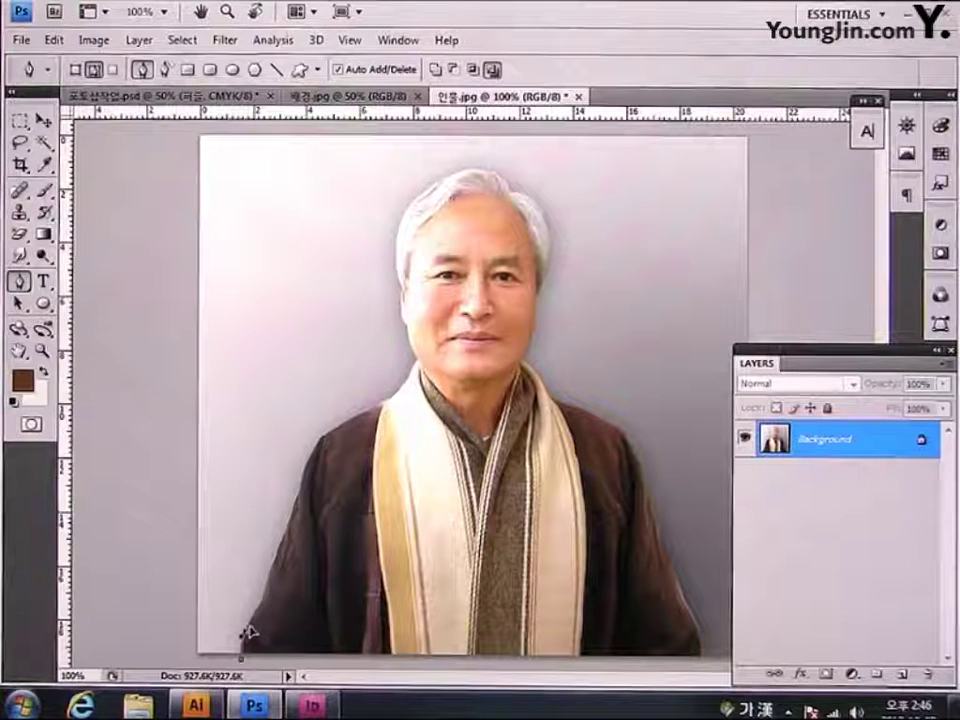
left_click(261, 595)
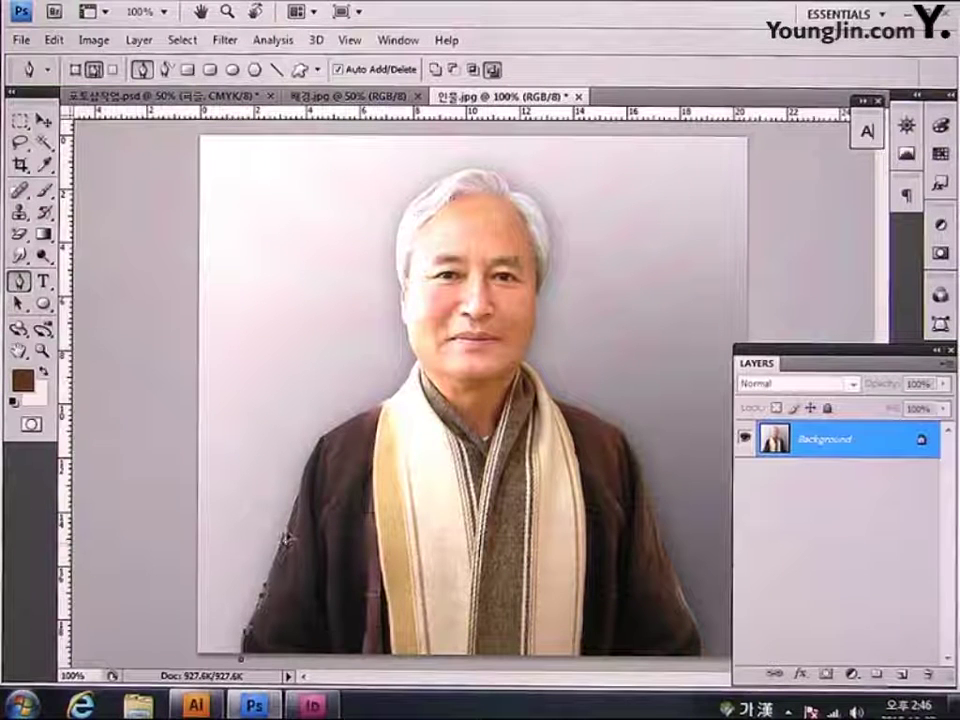
left_click(315, 441)
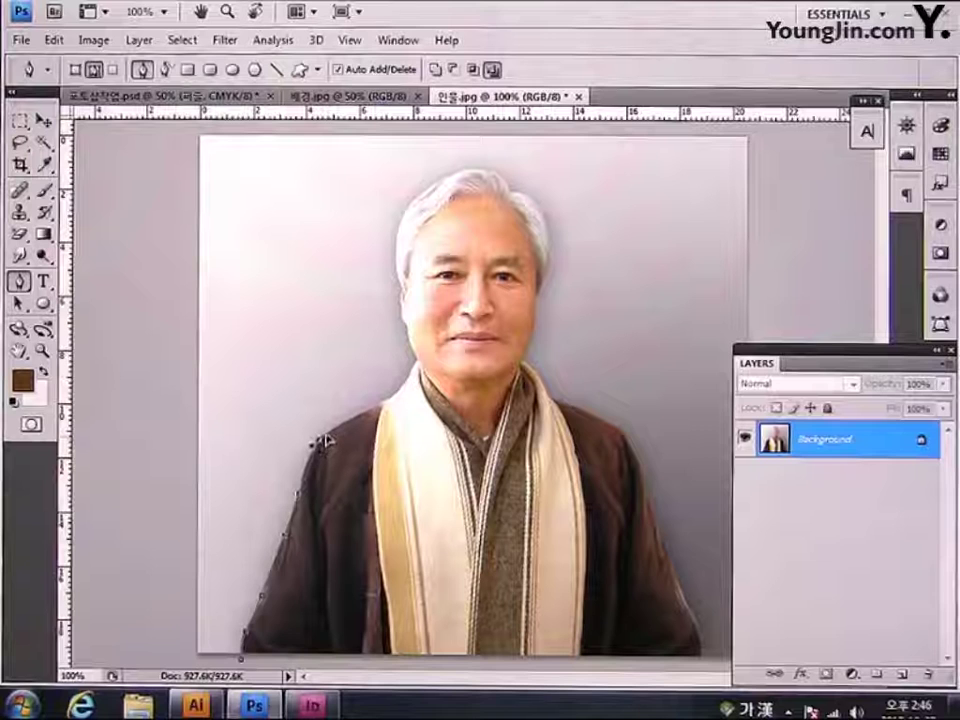
left_click(330, 431)
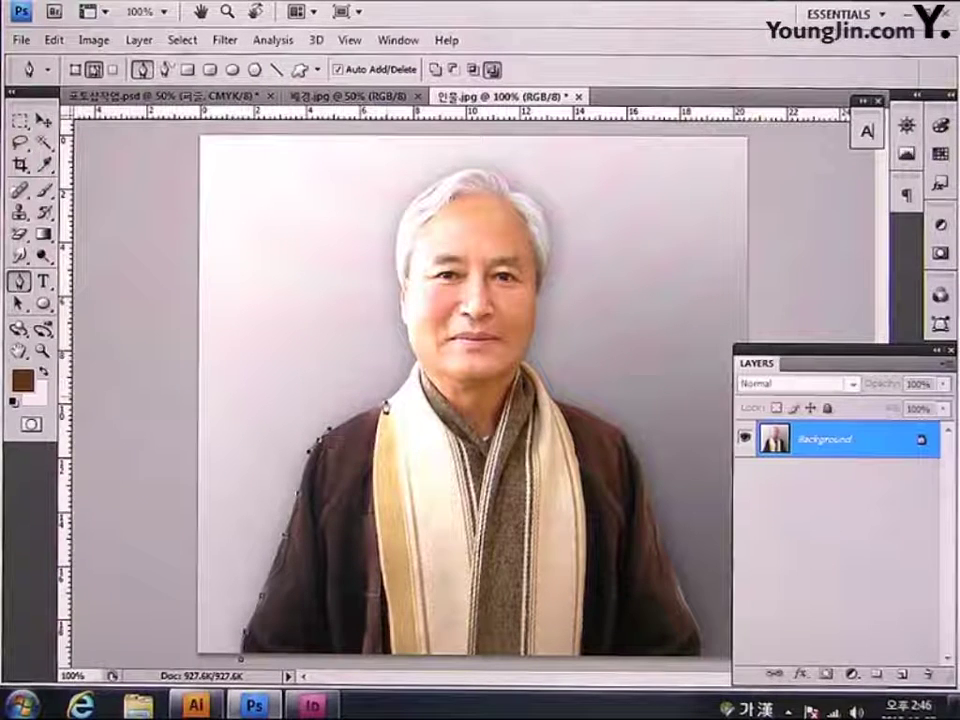
left_click(384, 401)
left_click(392, 398)
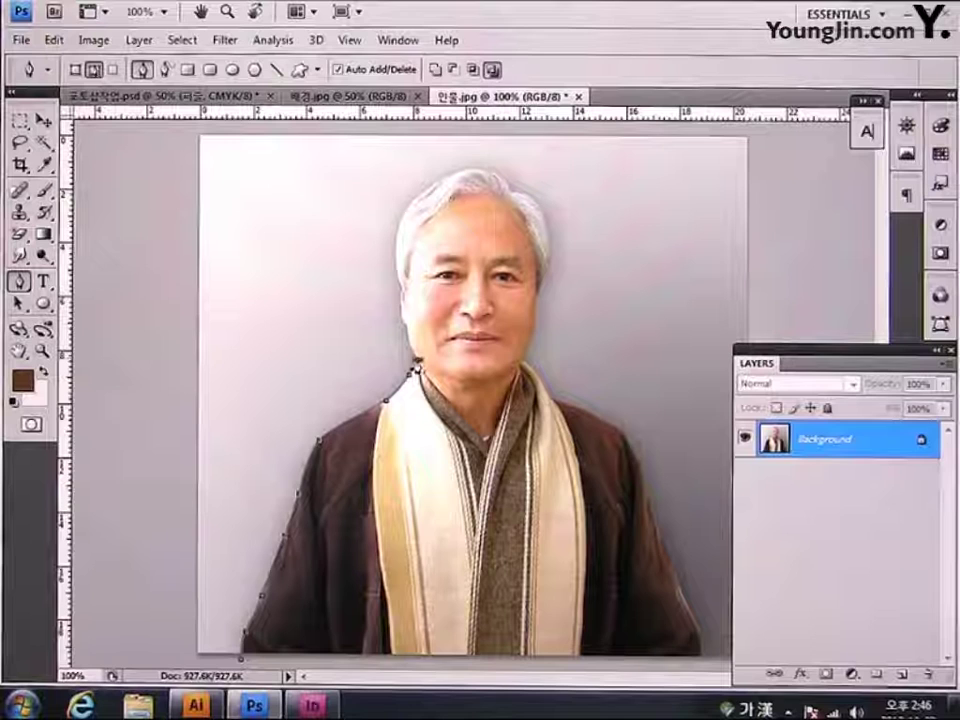
left_click(417, 361)
left_click(408, 333)
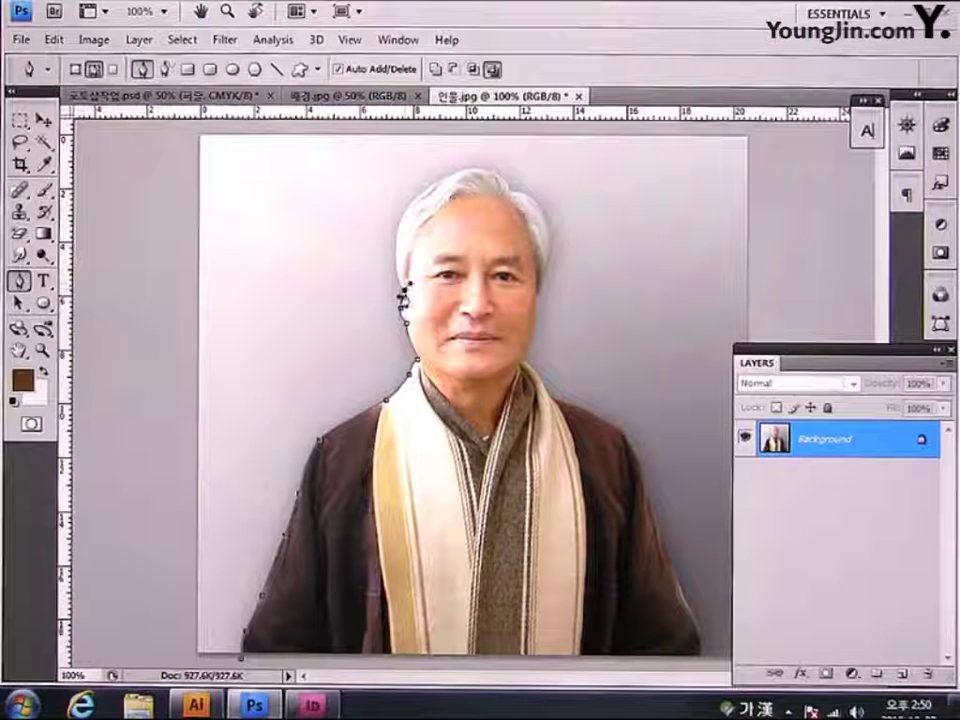
- Continue the pen path in curves around the hair and down the opposite shoulder and sleeve, closing it at the starting point
left_click_drag(420, 195, 459, 160)
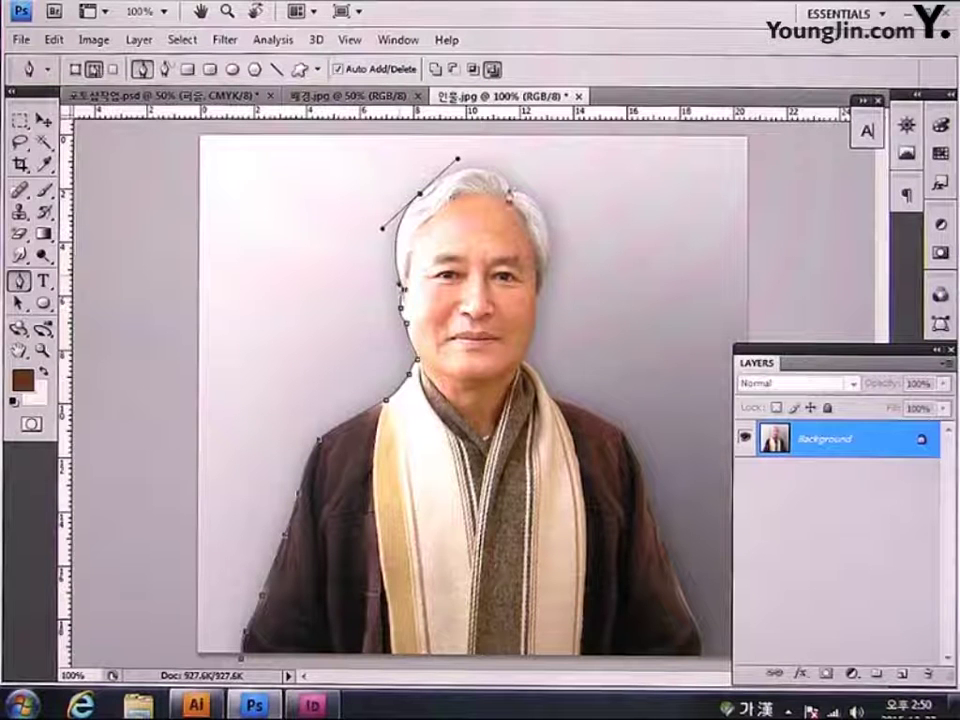
left_click_drag(510, 190, 511, 220)
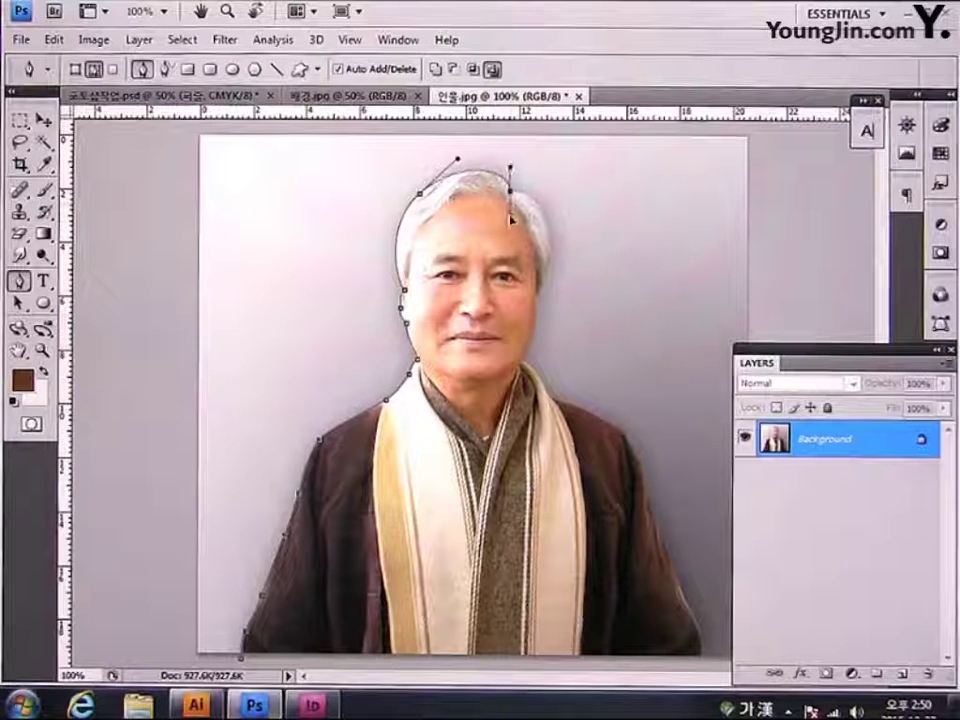
left_click_drag(548, 265, 540, 300)
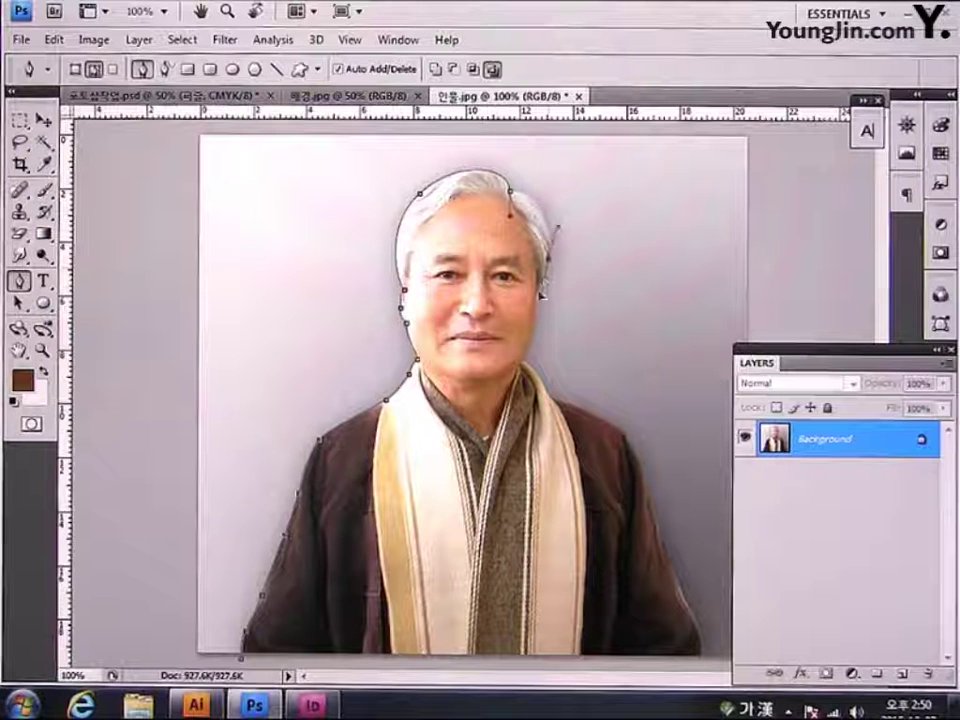
left_click_drag(512, 214, 535, 199)
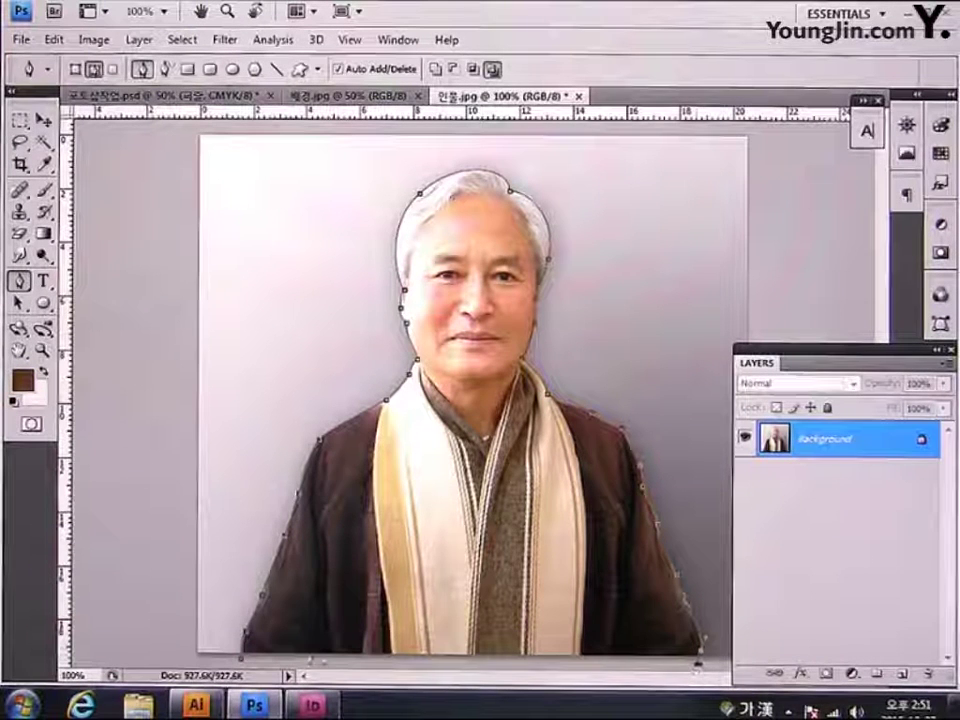
left_click(240, 663)
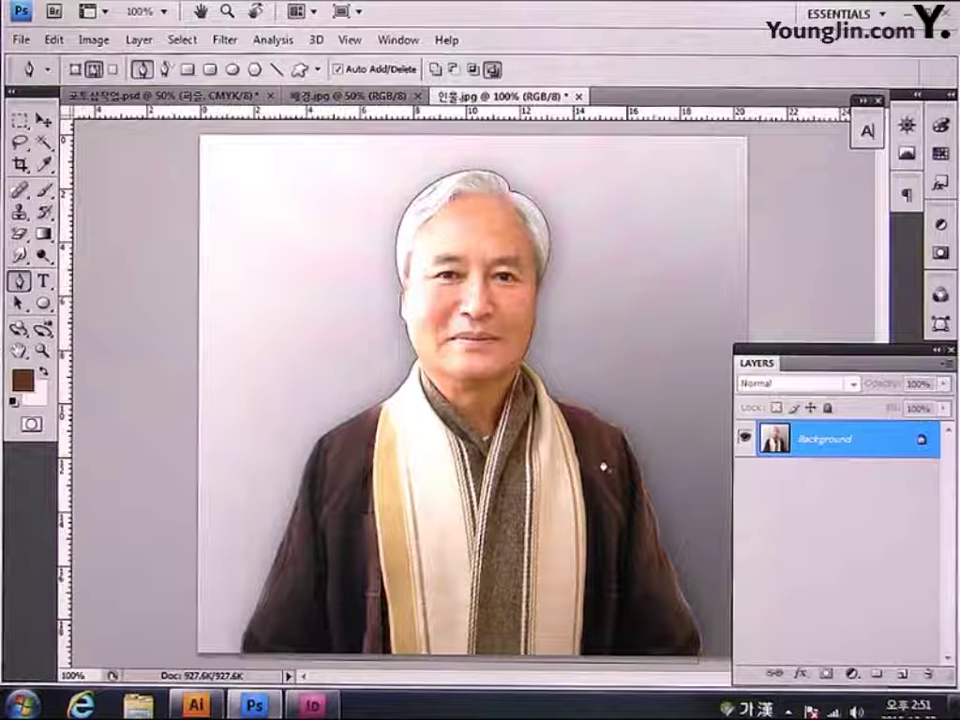
- Convert the closed path to a selection and copy the selected man onto a new layer
key("ctrl+Return")
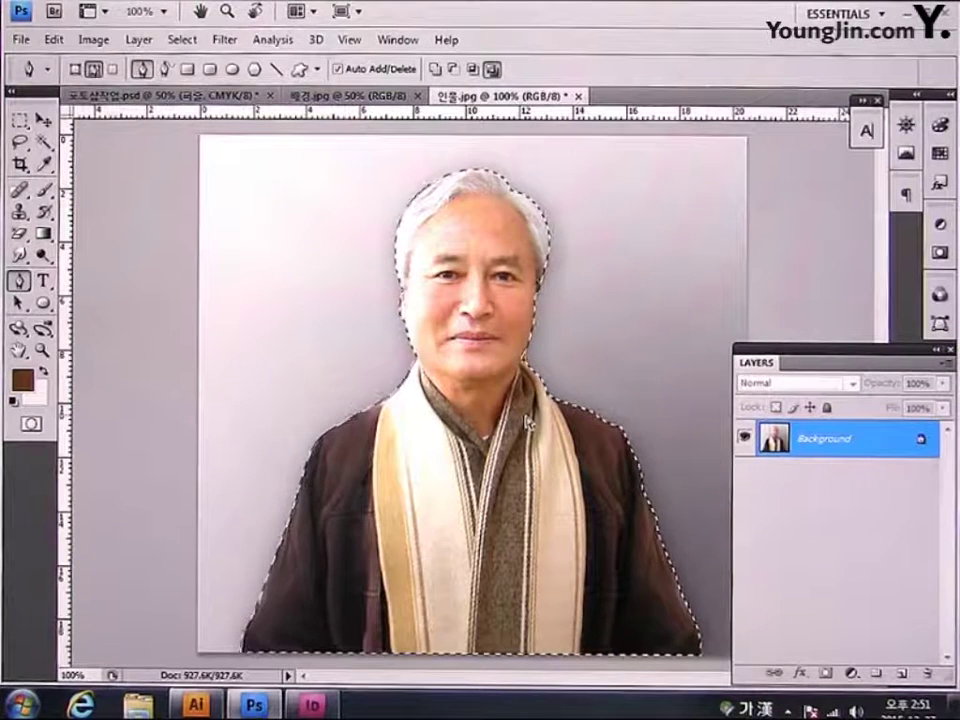
key("ctrl+j")
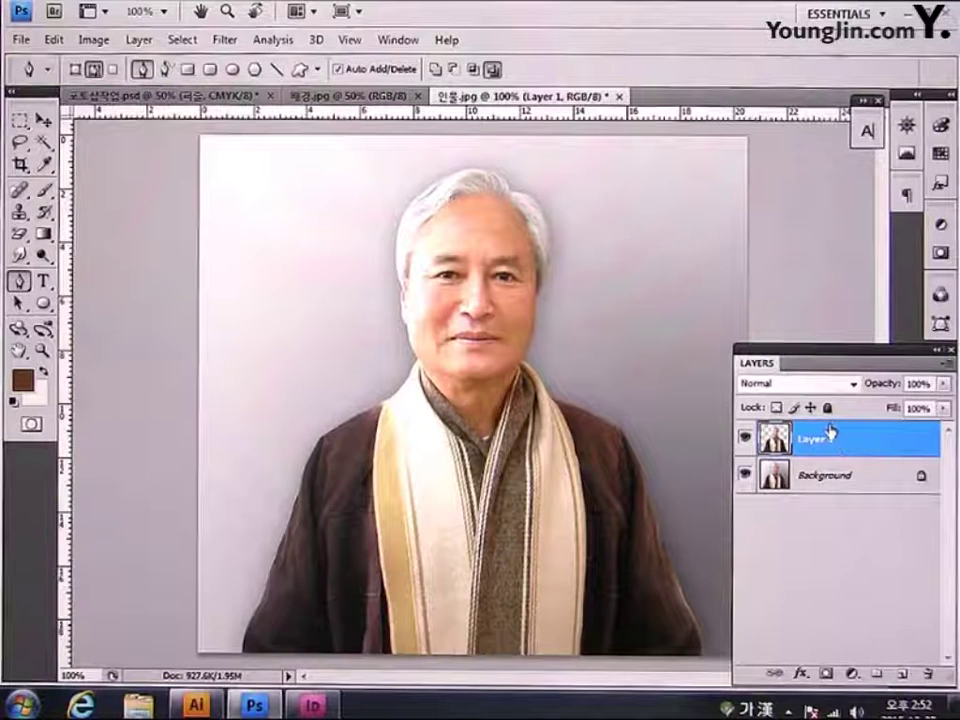
- Desaturate the cut-out man's layer to black and white
left_click(94, 40)
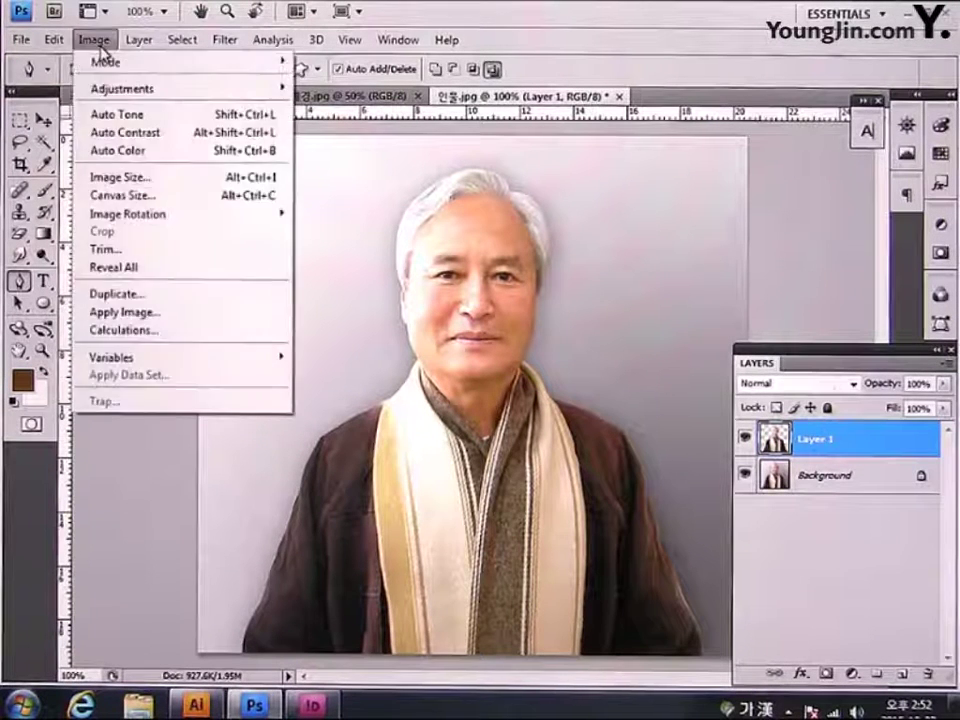
mouse_move(100, 90)
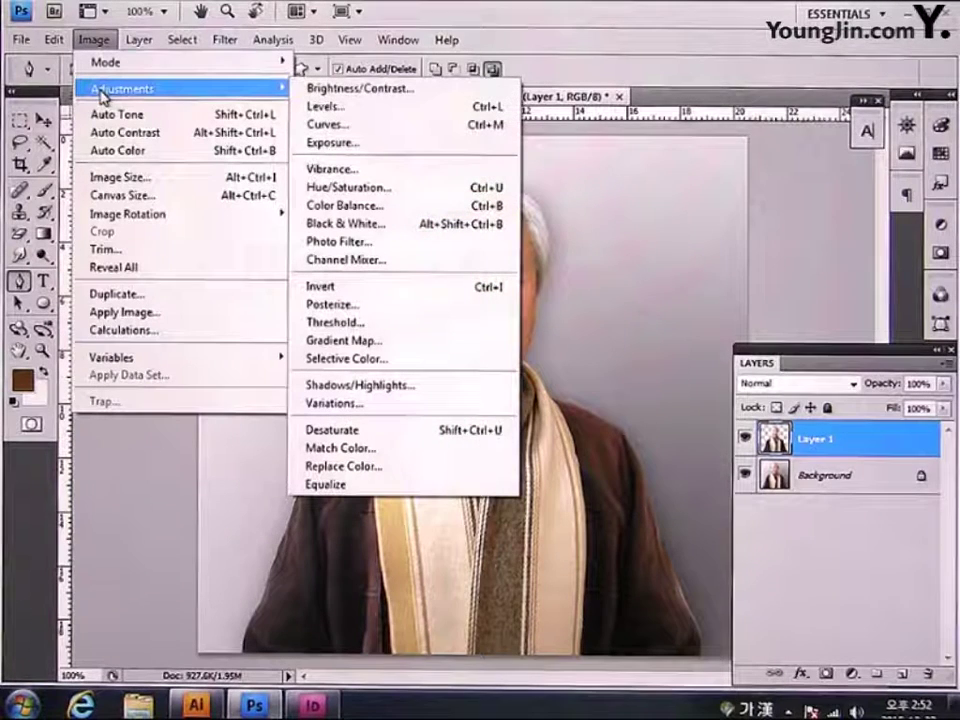
left_click(380, 435)
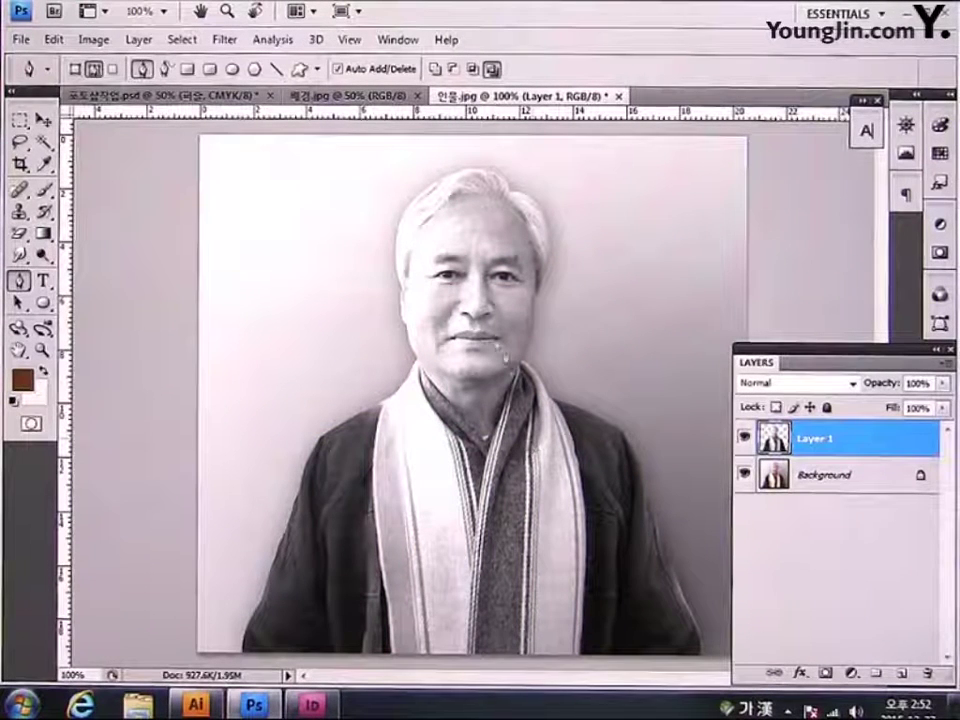
- Apply the Grain texture filter to the cut-out man with intensity 54, contrast 28 and grain type Speckle
left_click(226, 40)
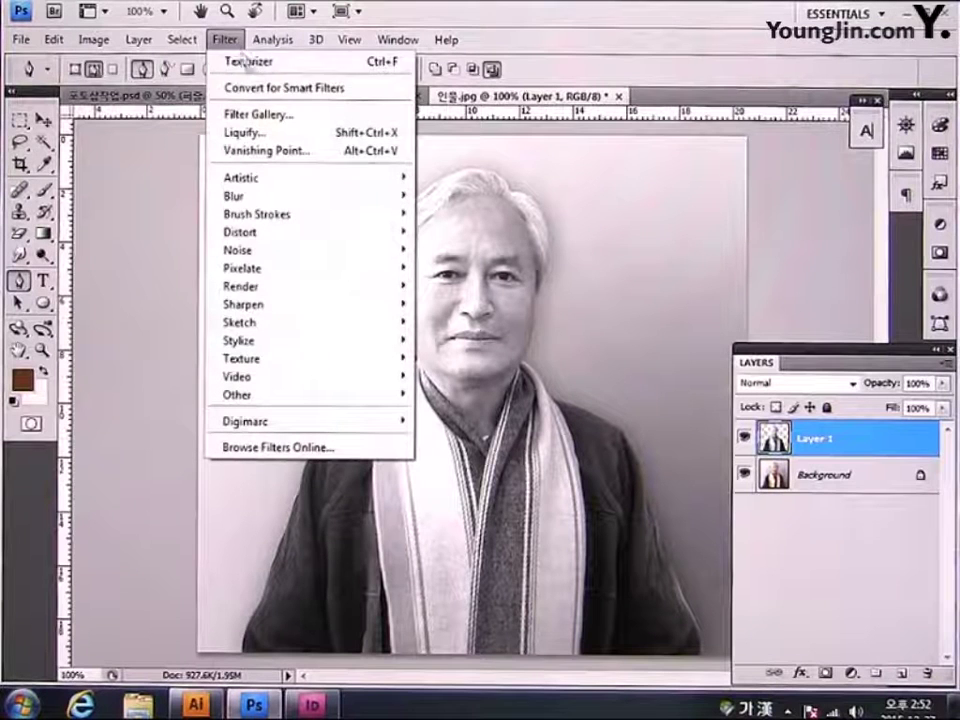
mouse_move(278, 371)
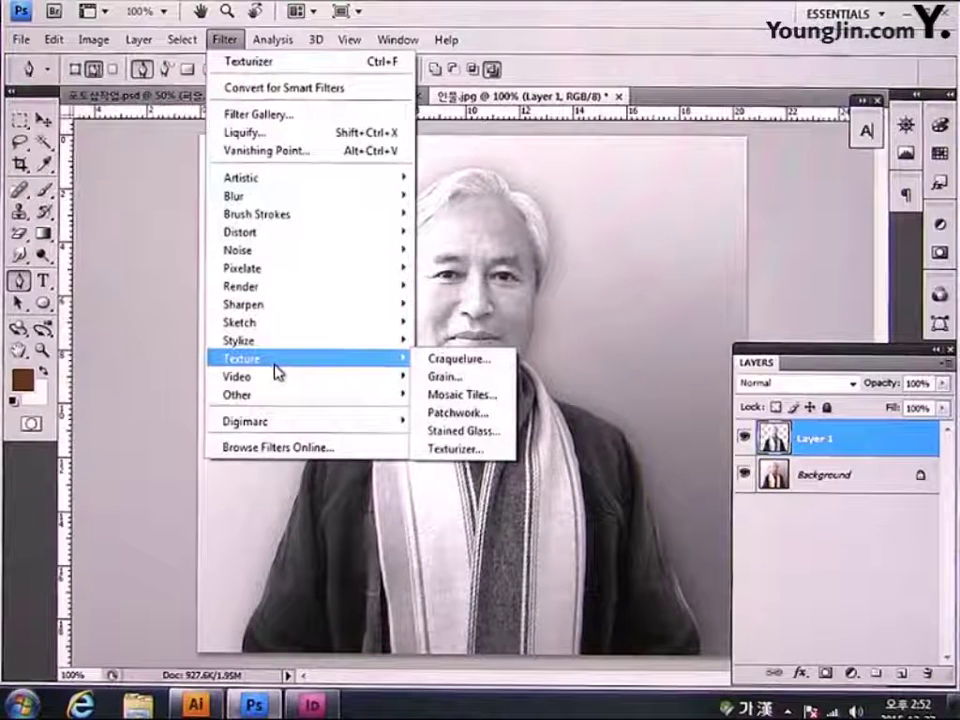
left_click(468, 381)
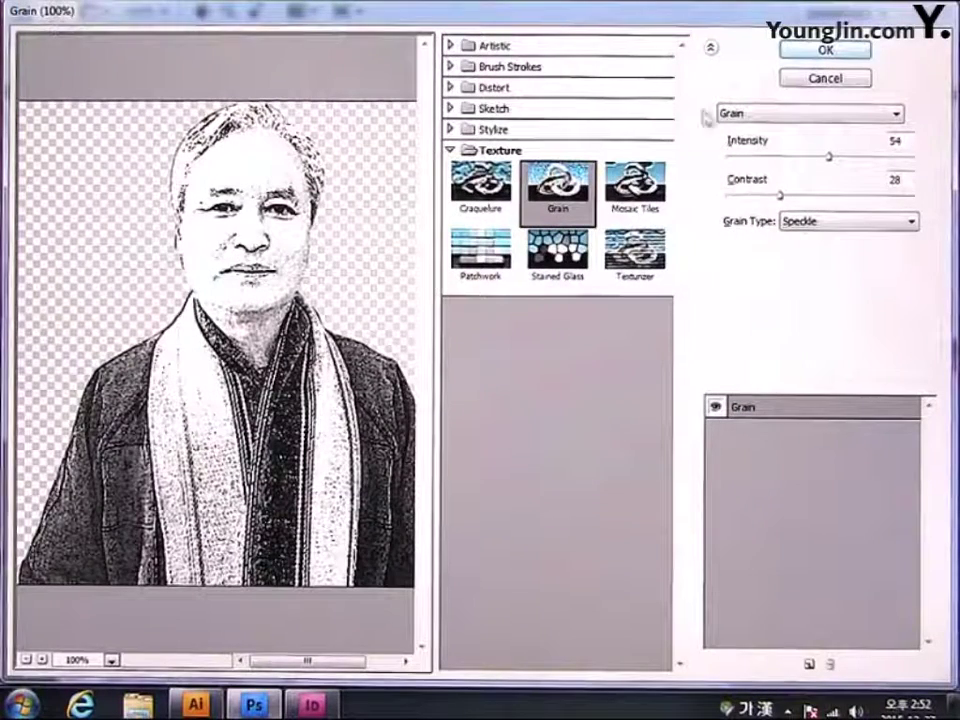
left_click(900, 141)
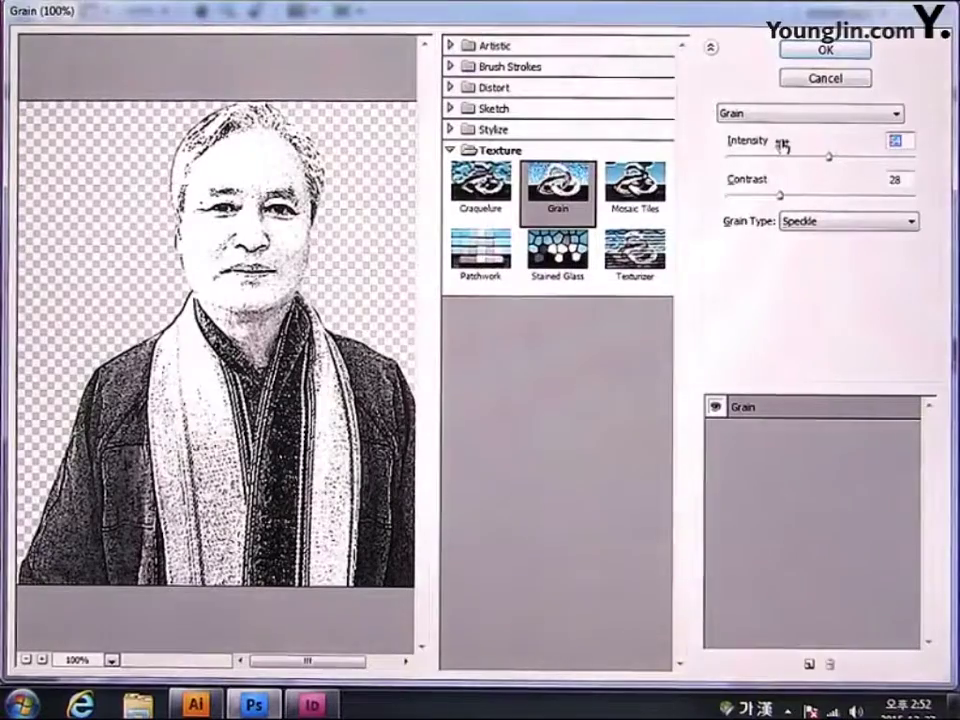
type("54")
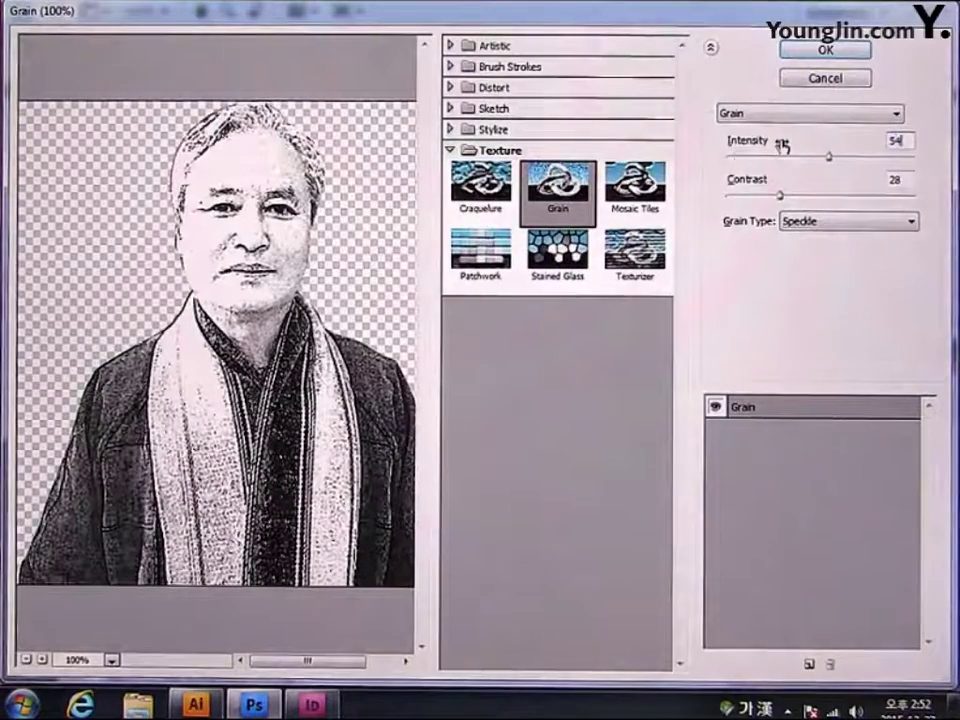
key("Tab")
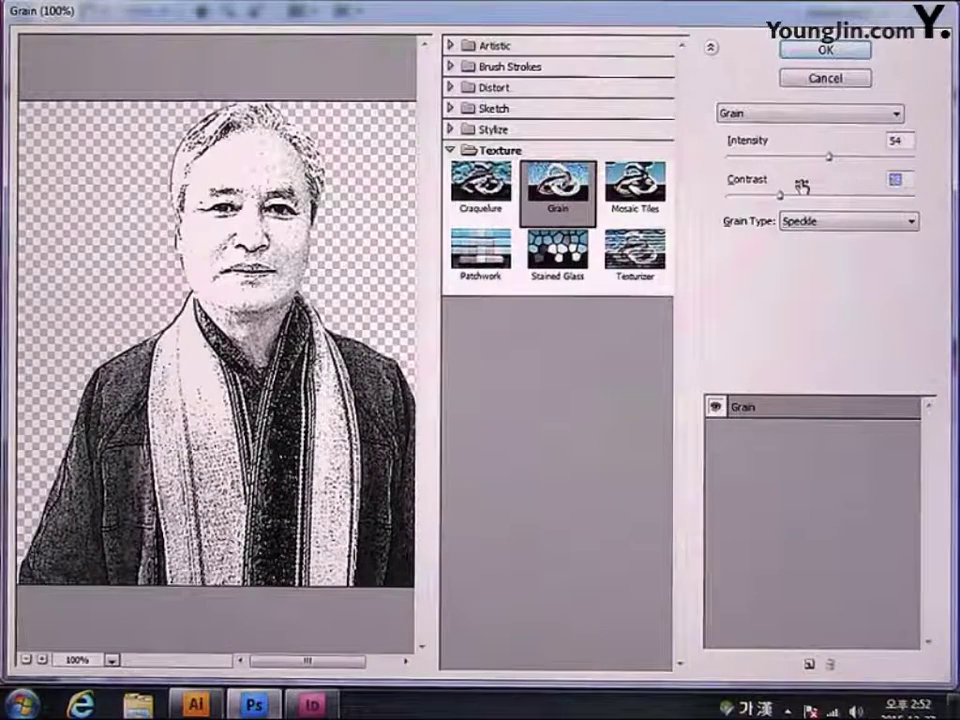
type("28")
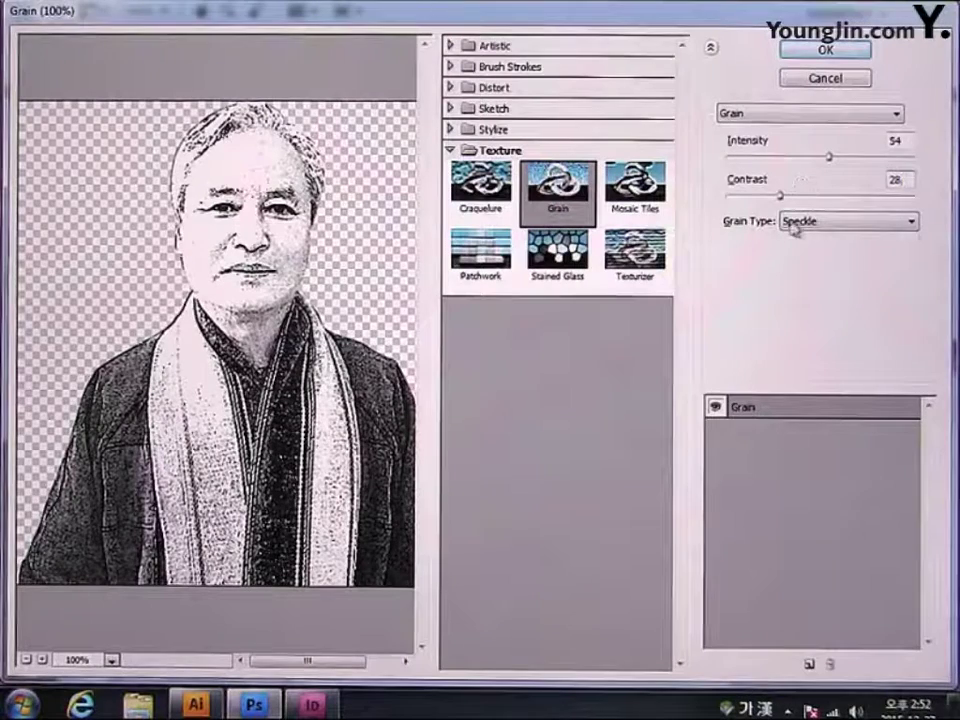
left_click(793, 228)
left_click(855, 360)
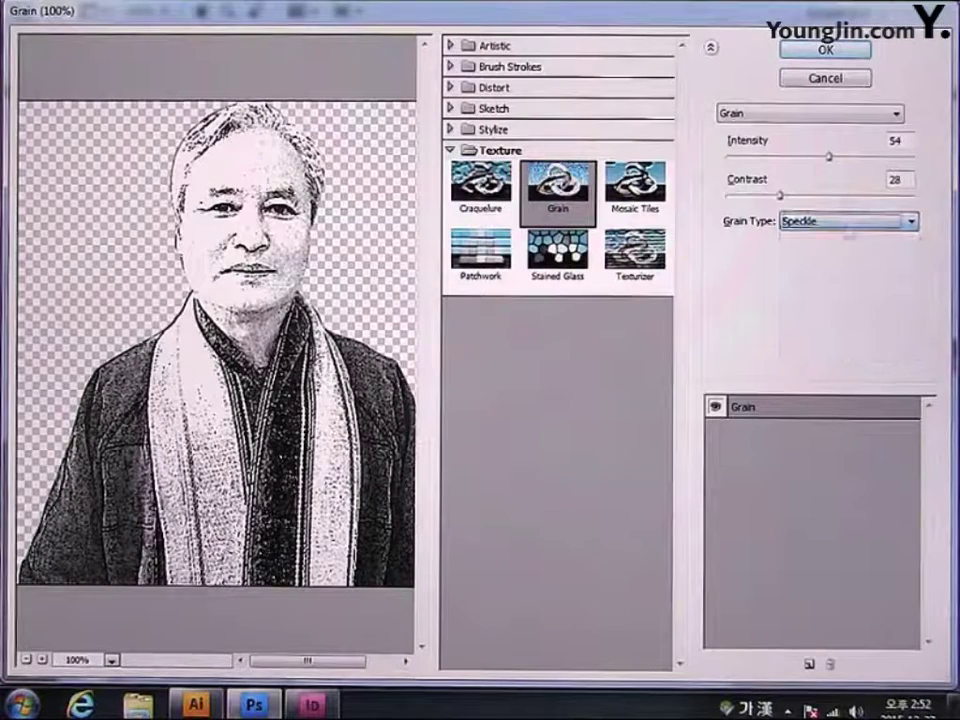
left_click(825, 50)
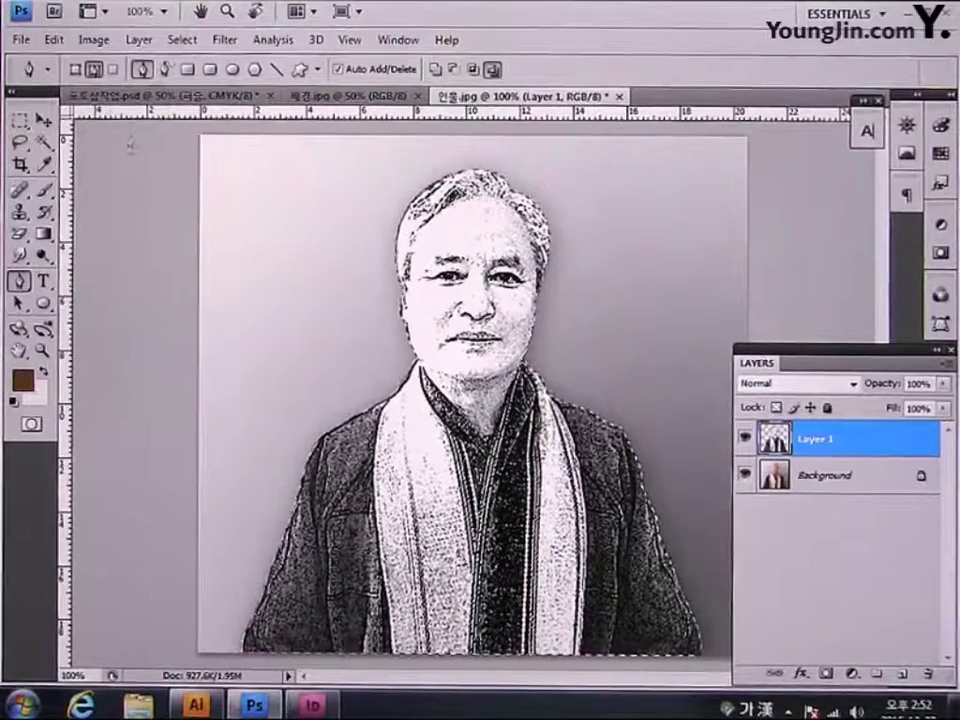
- Paste the filtered man into 포토샵작업.psd and scale him to about 83.9%, standing on the lower border of the right-hand page
left_click(136, 97)
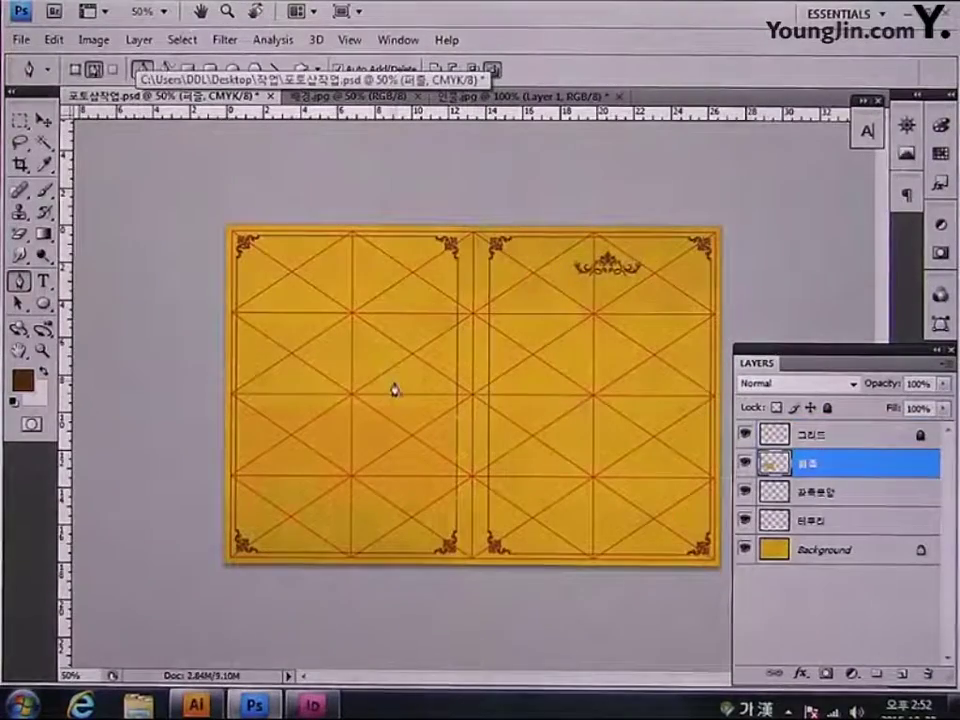
key("ctrl+v")
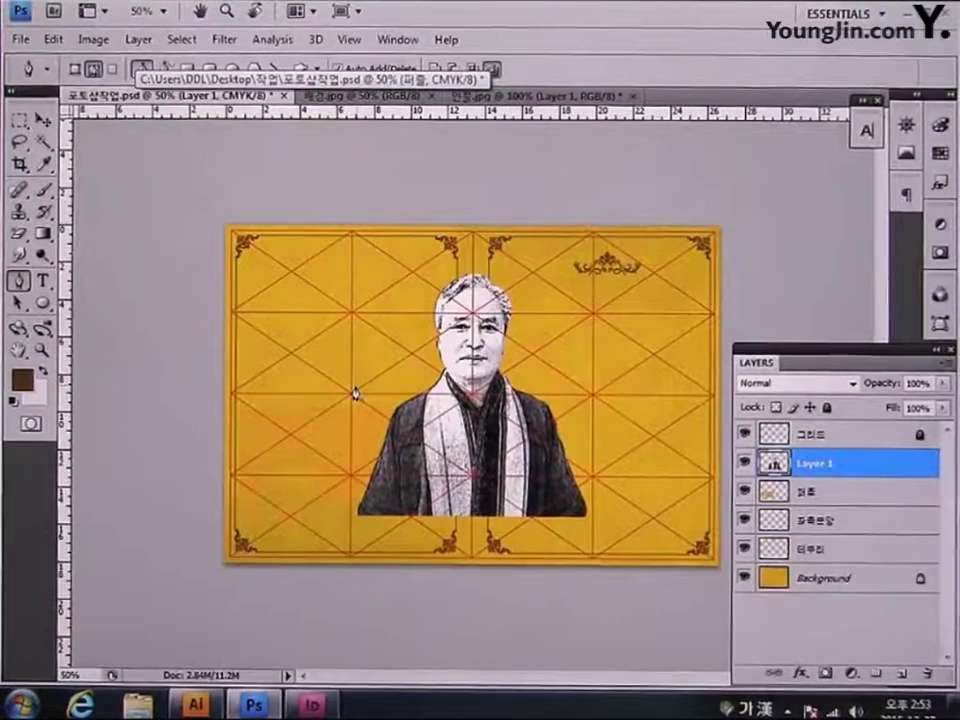
key("ctrl+t")
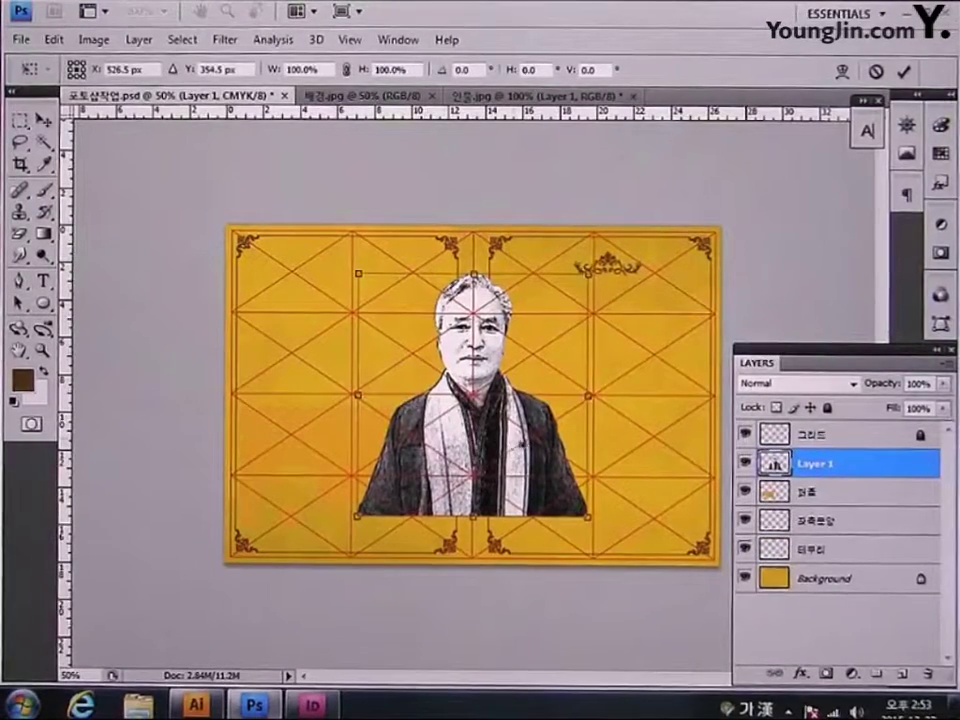
left_click_drag(515, 452, 634, 477)
left_click_drag(713, 311, 691, 333)
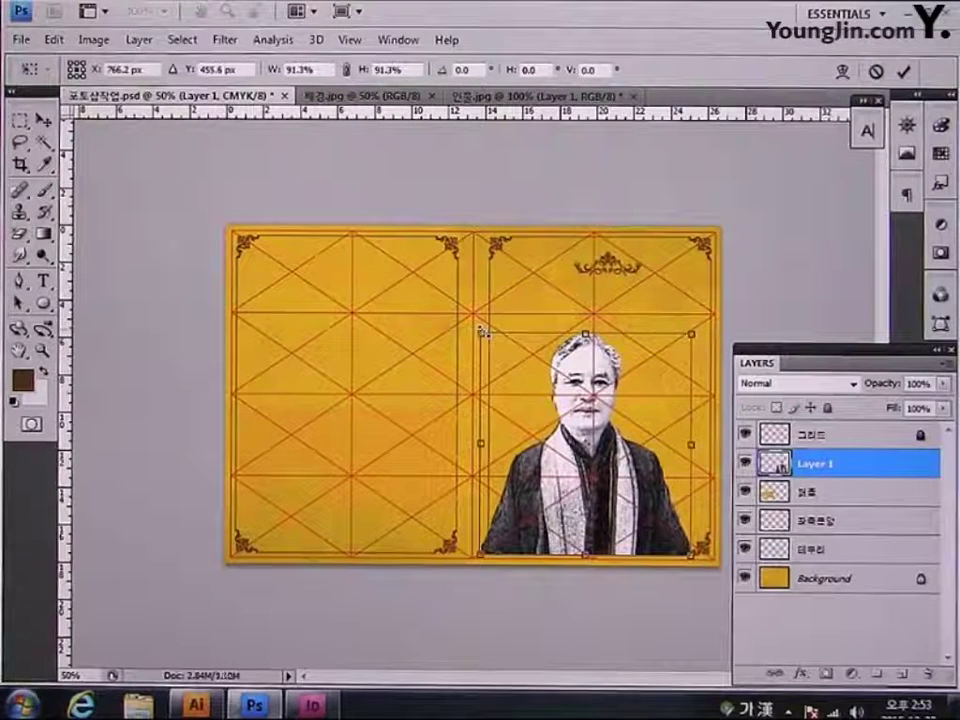
left_click_drag(484, 332, 500, 351)
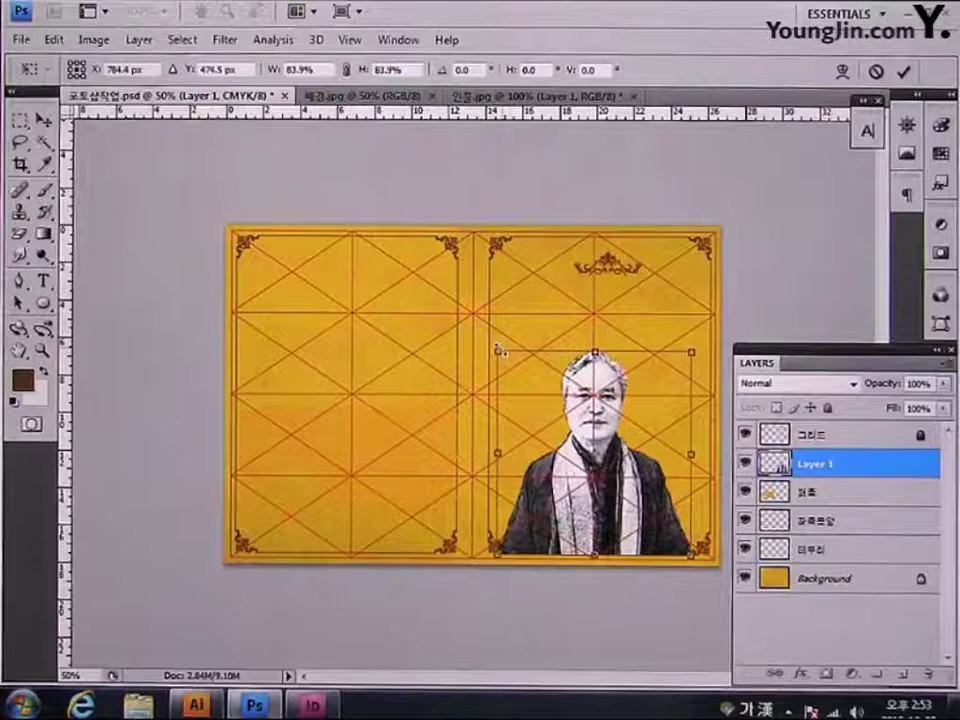
key("Right")
key("Right")
key("Up")
key("Up")
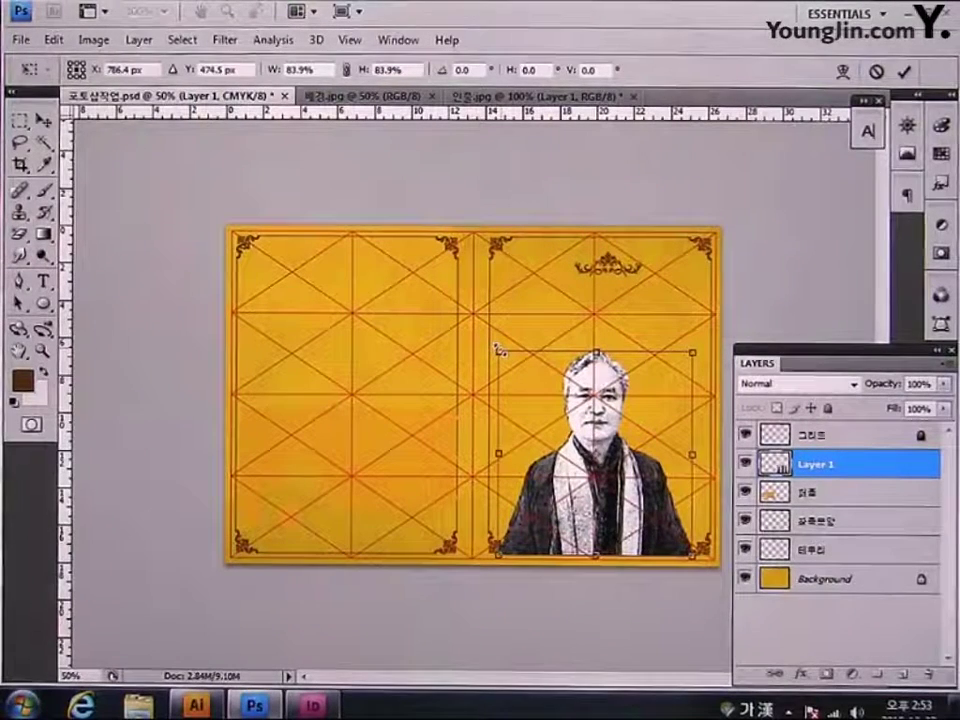
key("Return")
key("p")
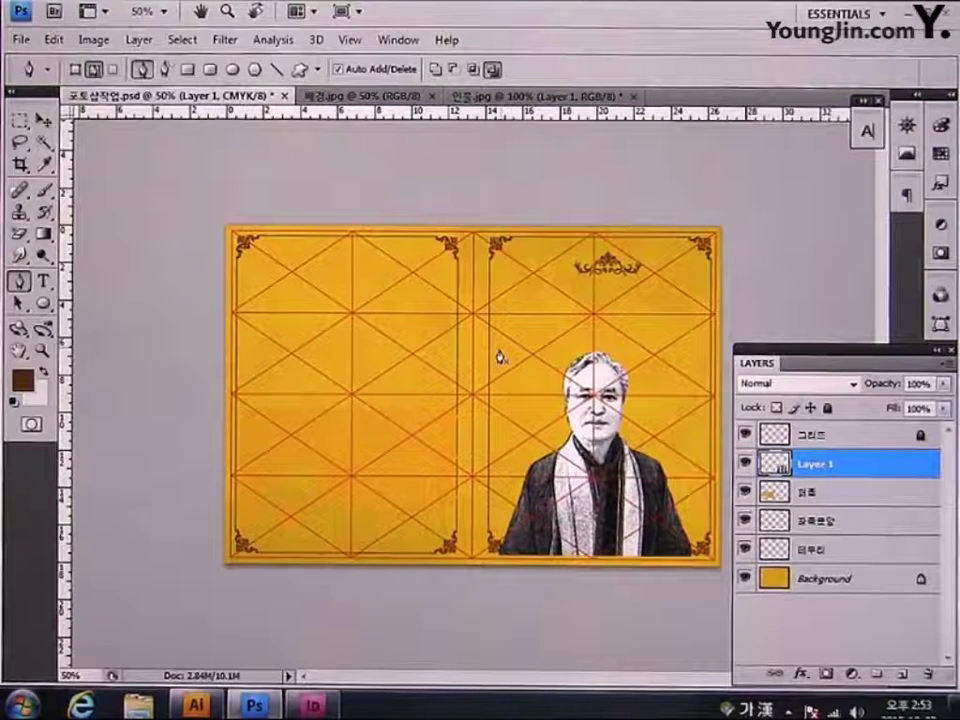
- Rename the pasted portrait layer 인물 and set its blend mode to Multiply
double_click(818, 465)
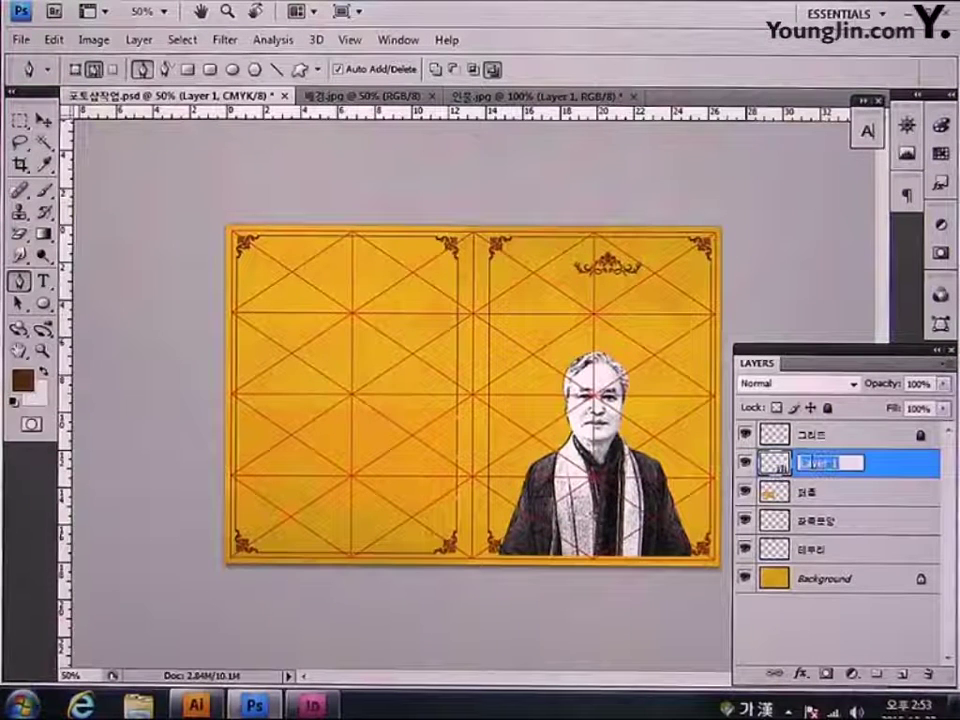
type("인")
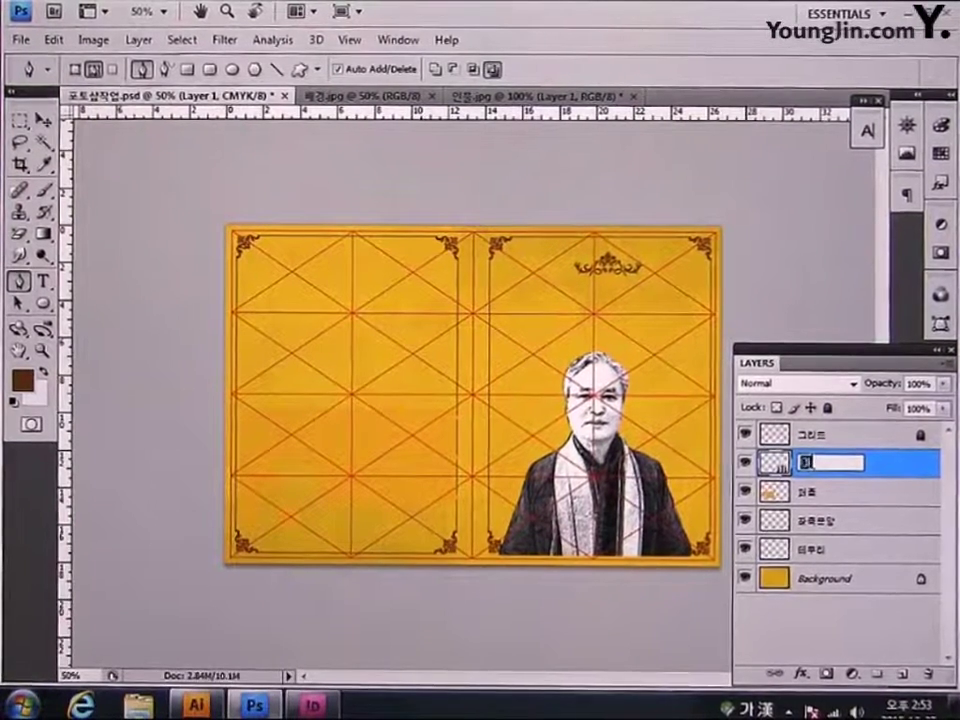
type("물")
key("Return")
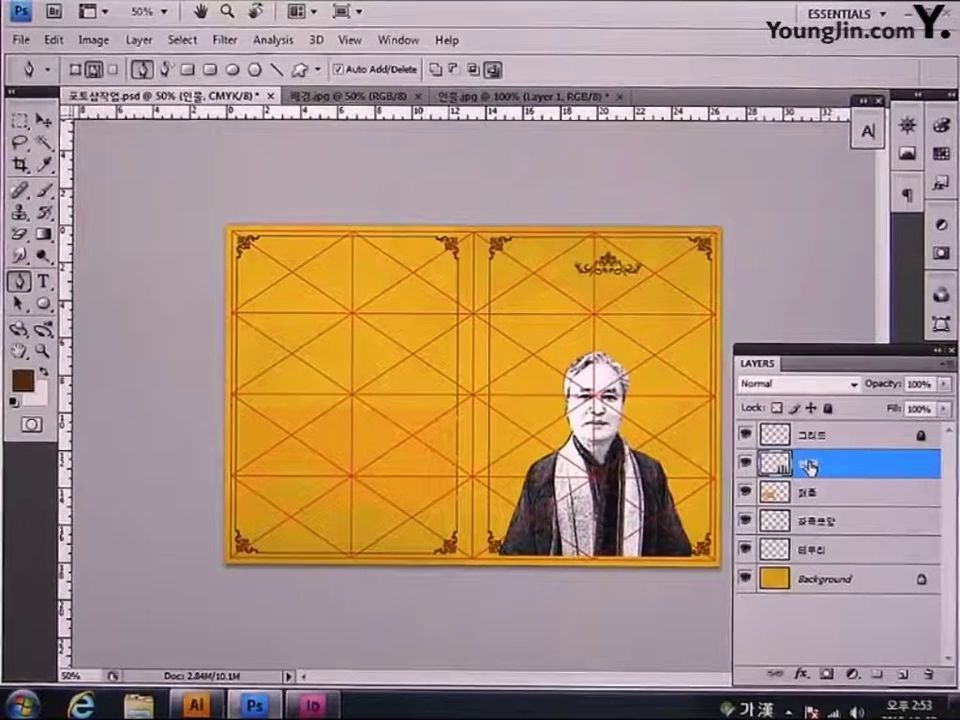
left_click(832, 385)
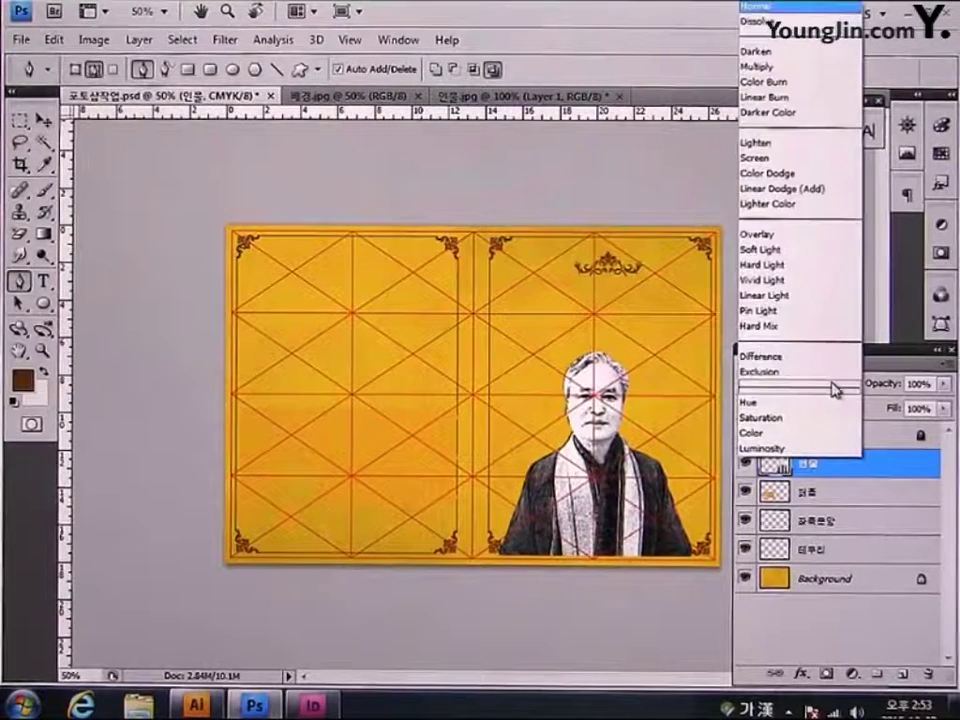
left_click(816, 76)
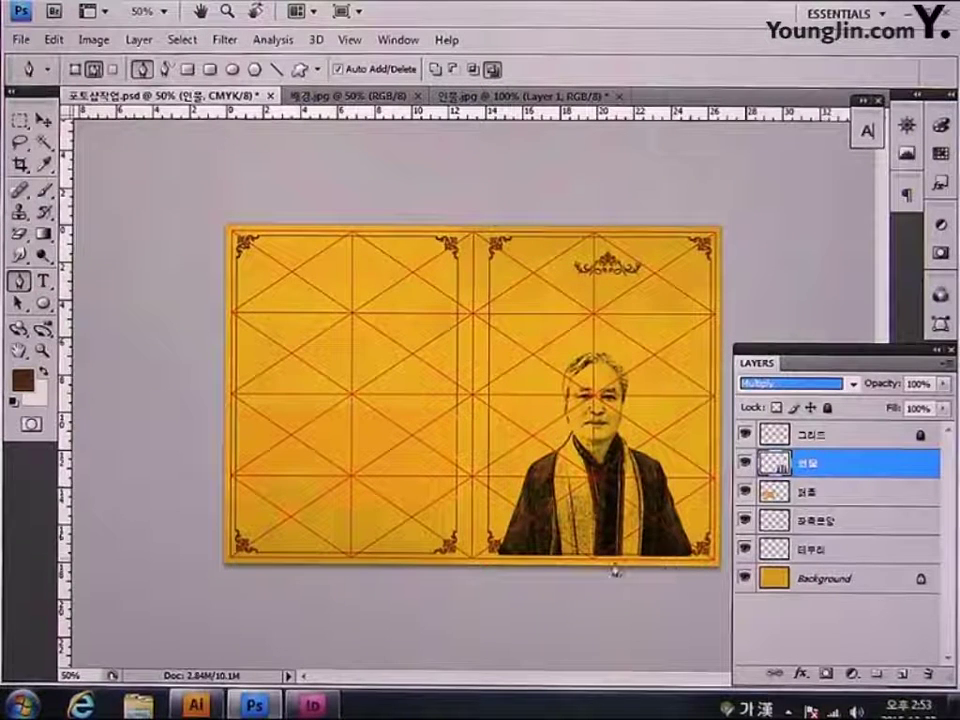
- Add a layer mask to the 인물 layer and set the foreground colour to white and the background colour to black
left_click(827, 675)
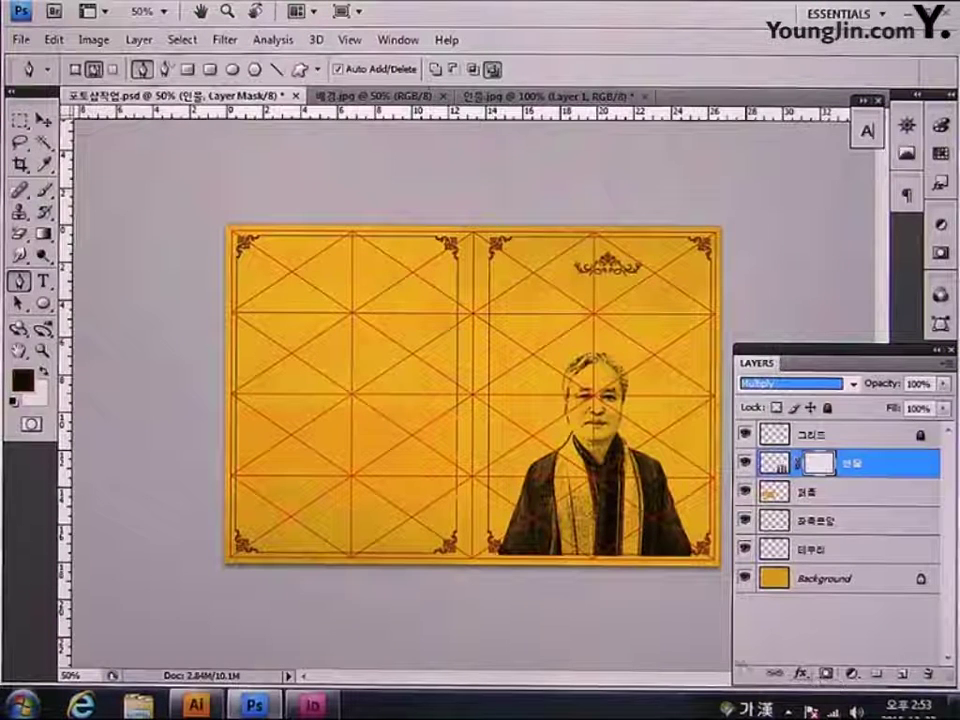
left_click(22, 380)
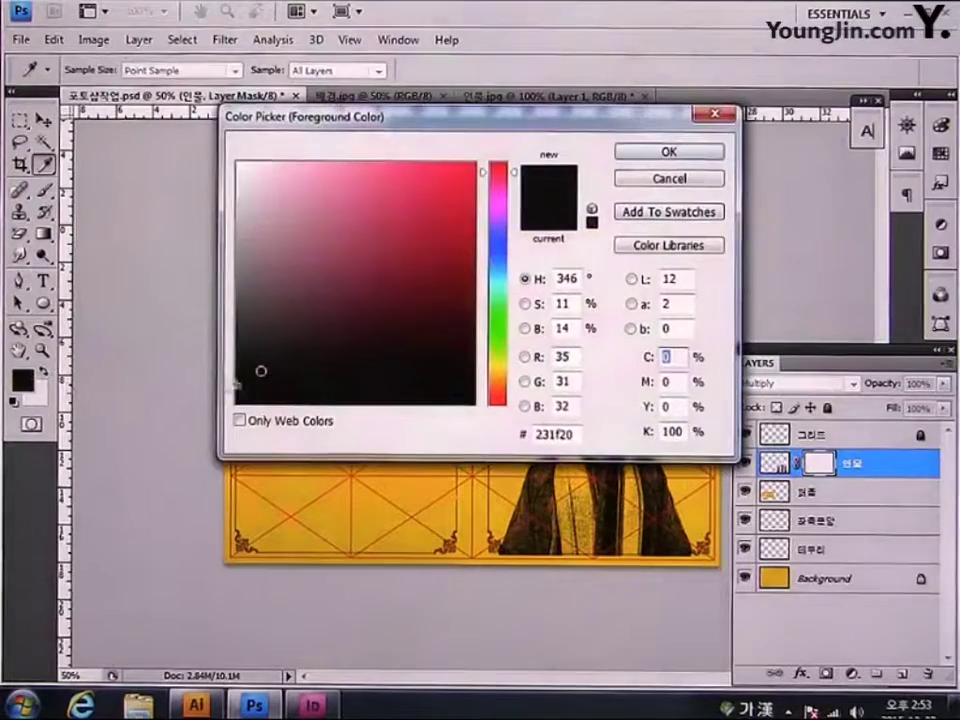
left_click_drag(262, 206, 237, 163)
left_click(667, 152)
key("p")
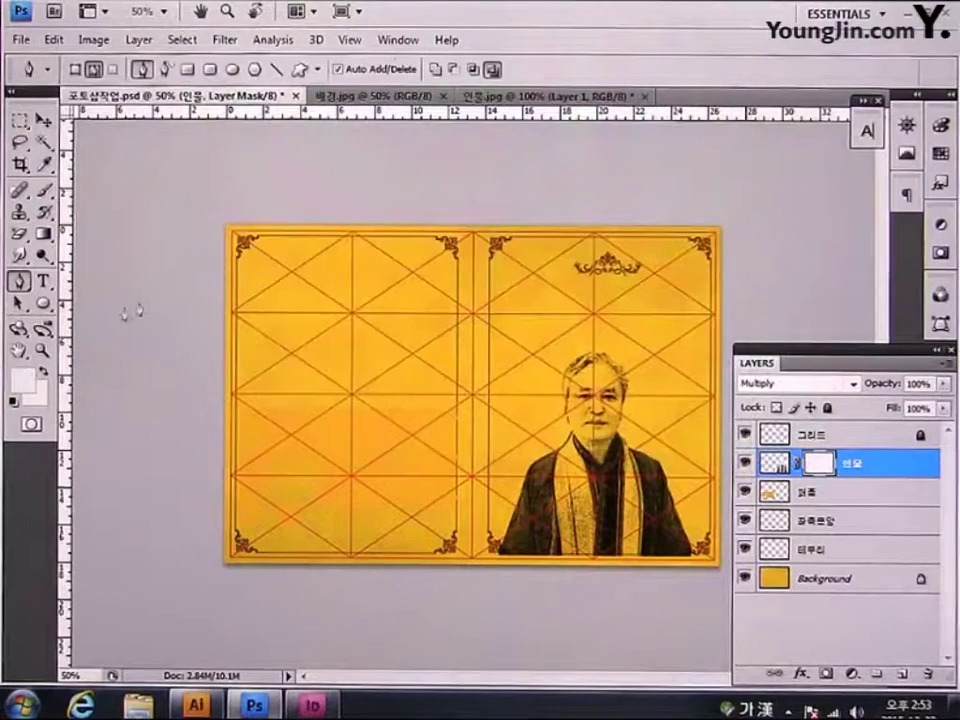
left_click(36, 392)
left_click_drag(300, 358, 236, 405)
left_click(661, 155)
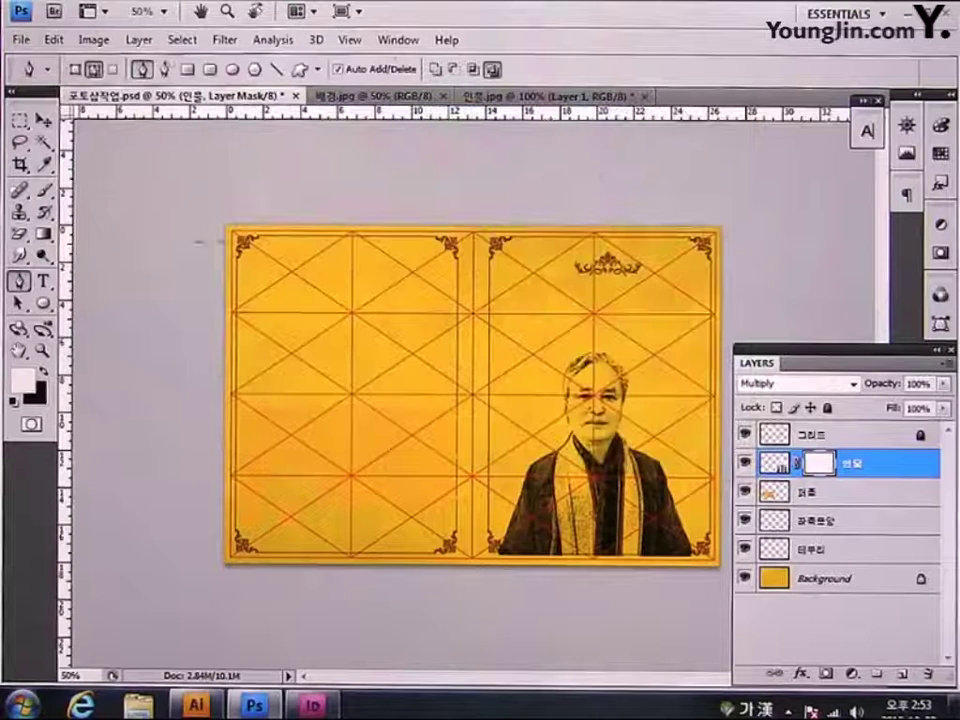
- Draw a short vertical white-to-black gradient on the 인물 mask to fade out the lower edge of the man's coat
left_click(43, 235)
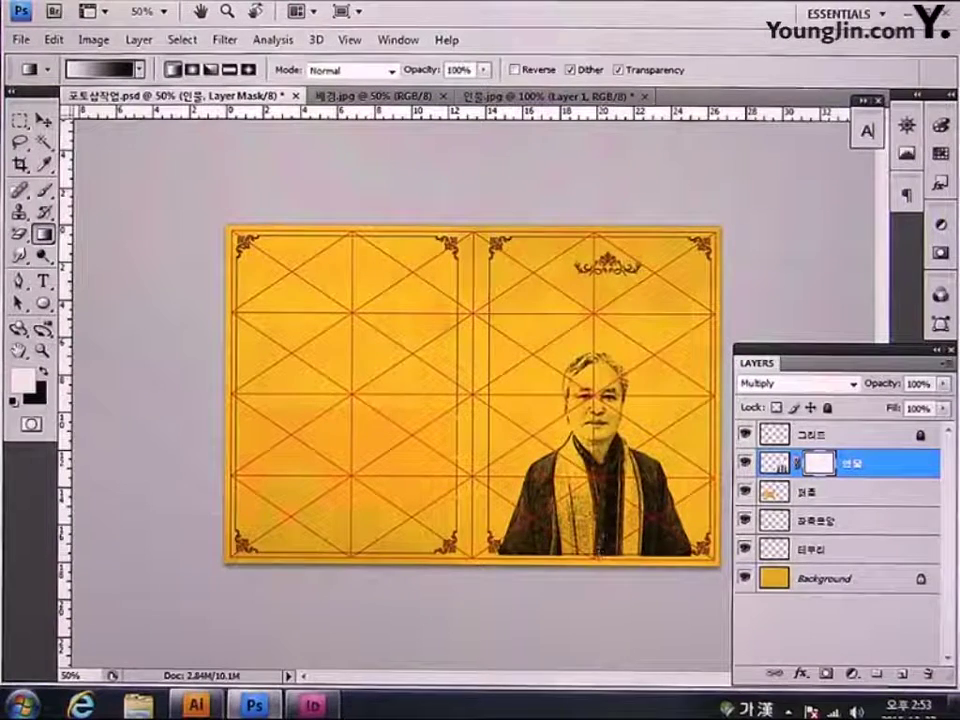
left_click_drag(603, 494, 598, 556)
key("ctrl+z")
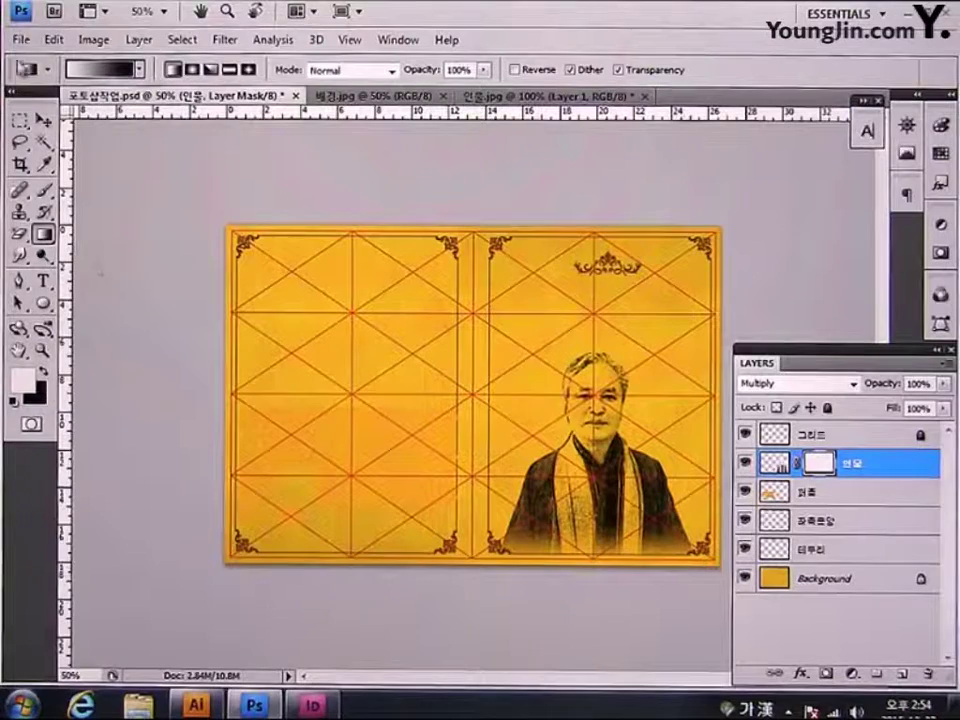
- Open the ornament image 문양.jpg from the 모의고사 5회 folder
left_click(20, 40)
left_click(42, 79)
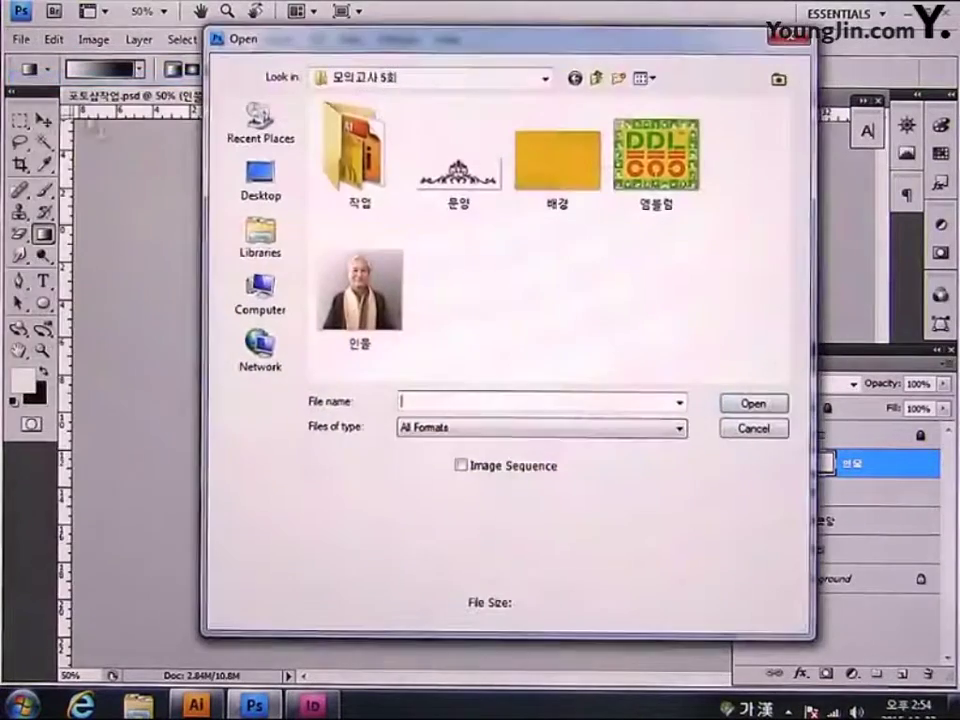
left_click(476, 198)
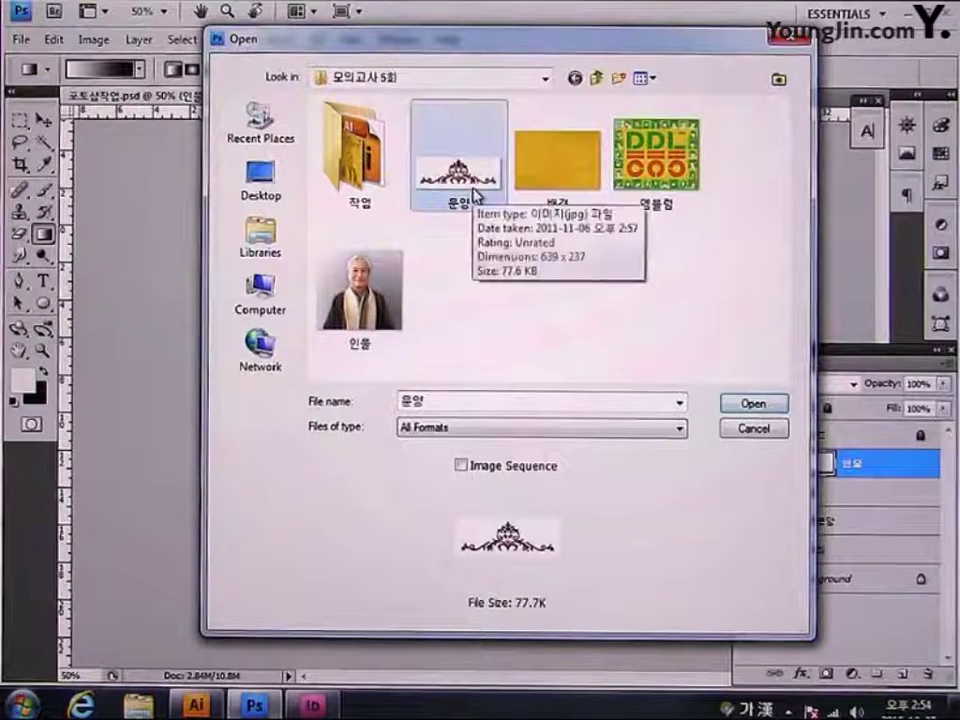
left_click(754, 404)
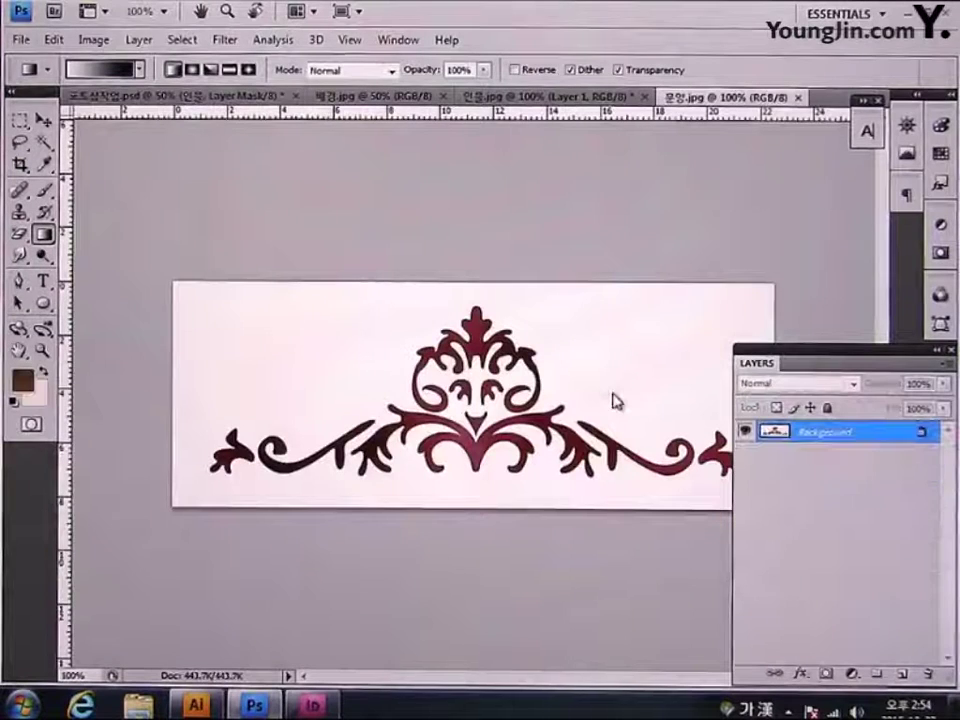
- Select the ornament by inverting a Magic Wand selection of its white background at tolerance 100, and copy it into 포토샵작업.psd
left_click(42, 145)
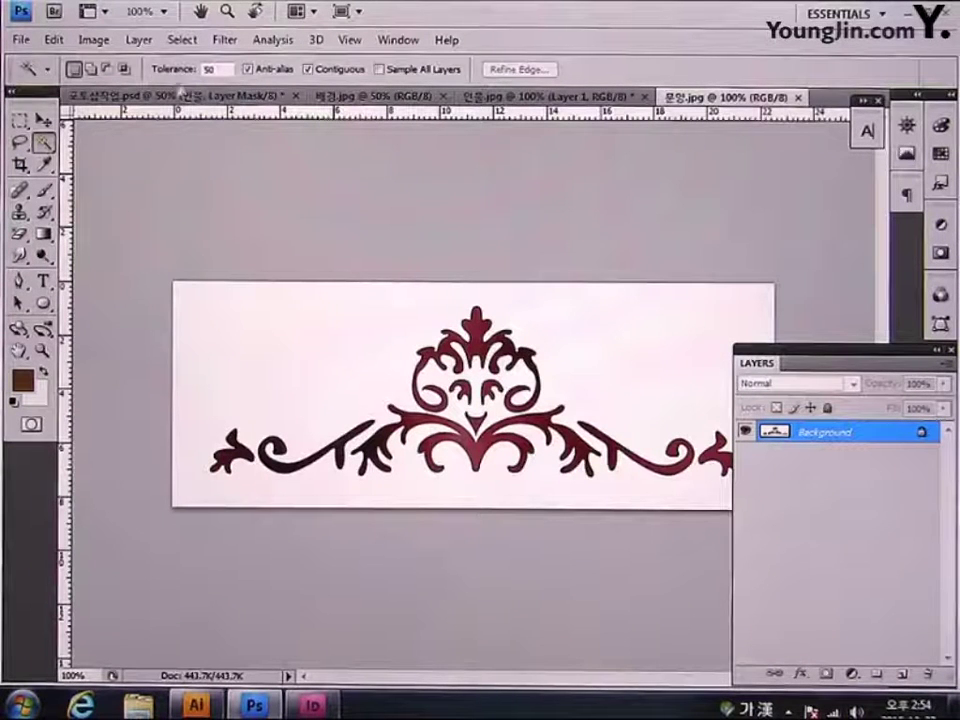
type("100")
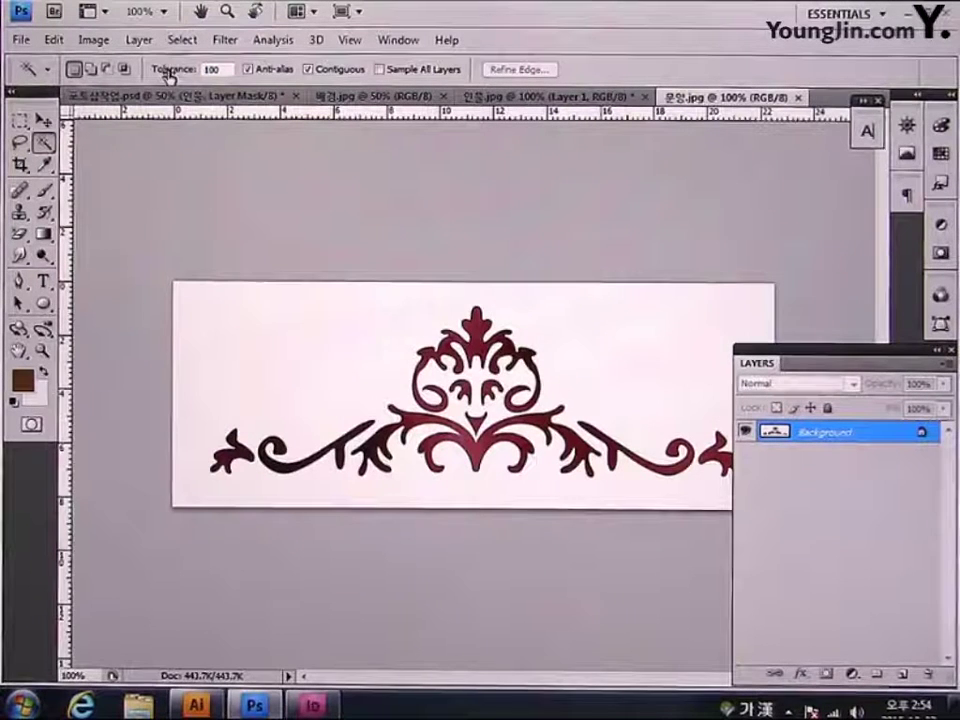
left_click(297, 346)
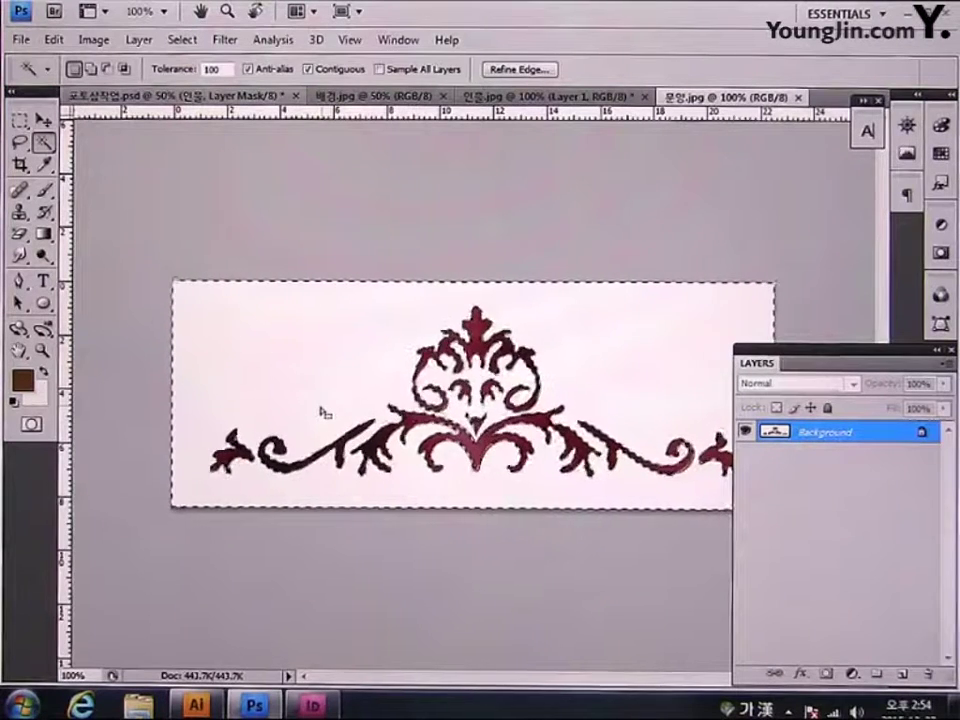
key("ctrl+shift+i")
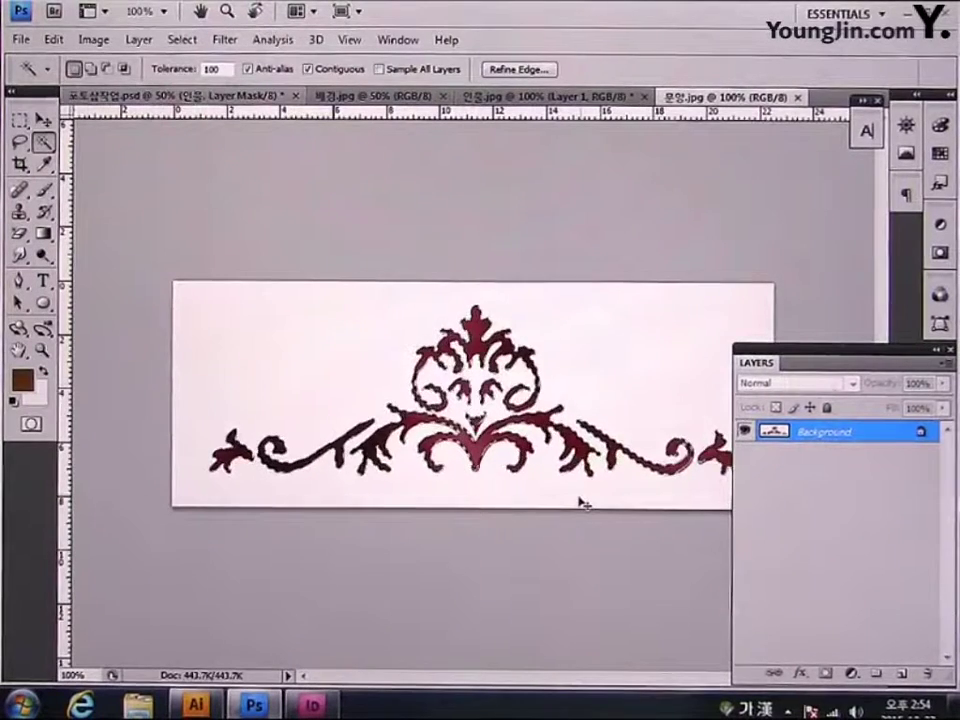
left_click(192, 96)
key("ctrl+v")
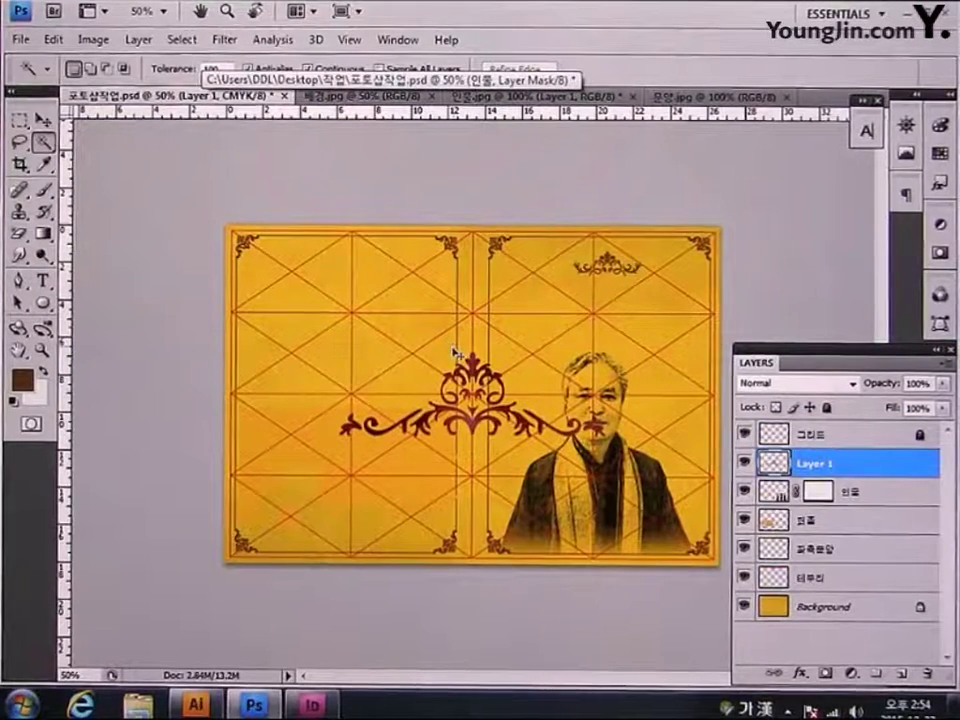
- Flip the pasted ornament vertically, scale it proportionally to about 25.7%, and place it under the small ornament on the right-hand page
key("ctrl+t")
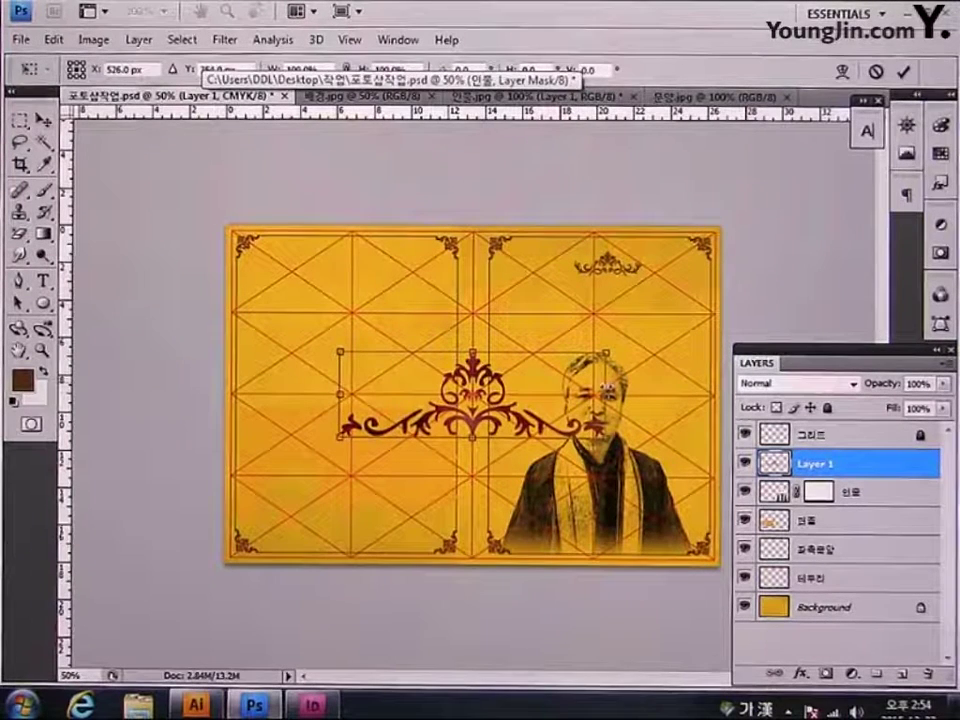
right_click(550, 399)
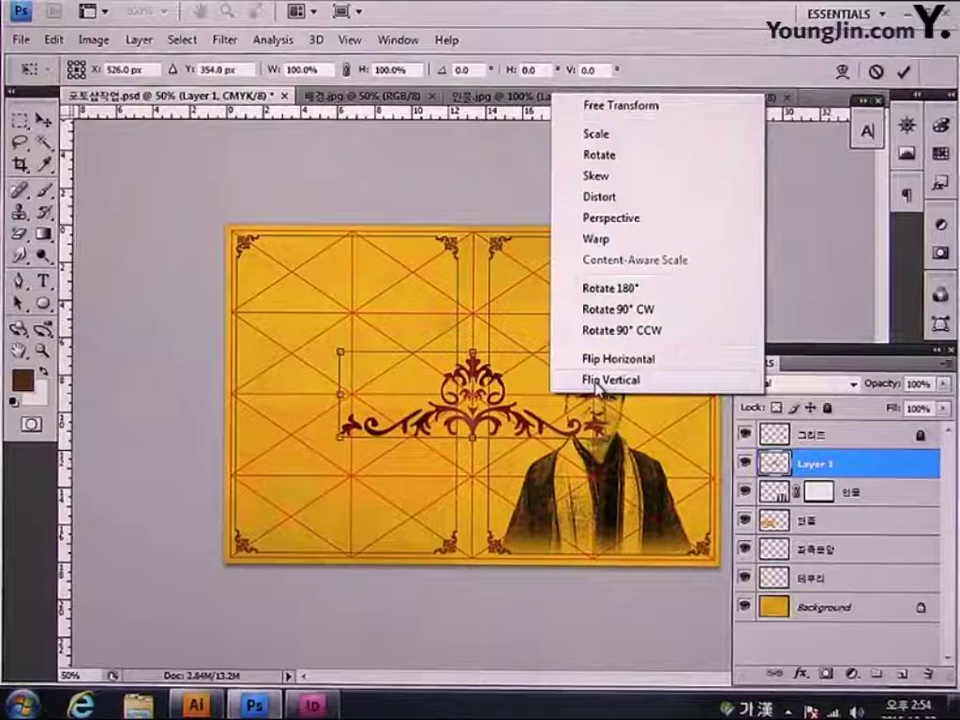
left_click(597, 380)
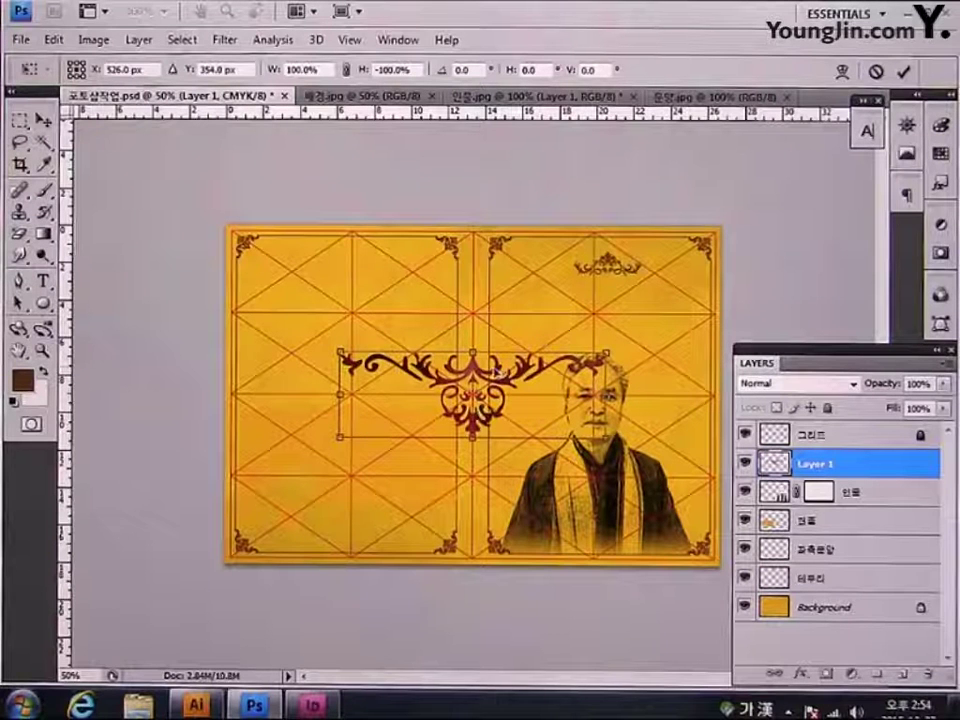
left_click_drag(511, 381, 650, 320)
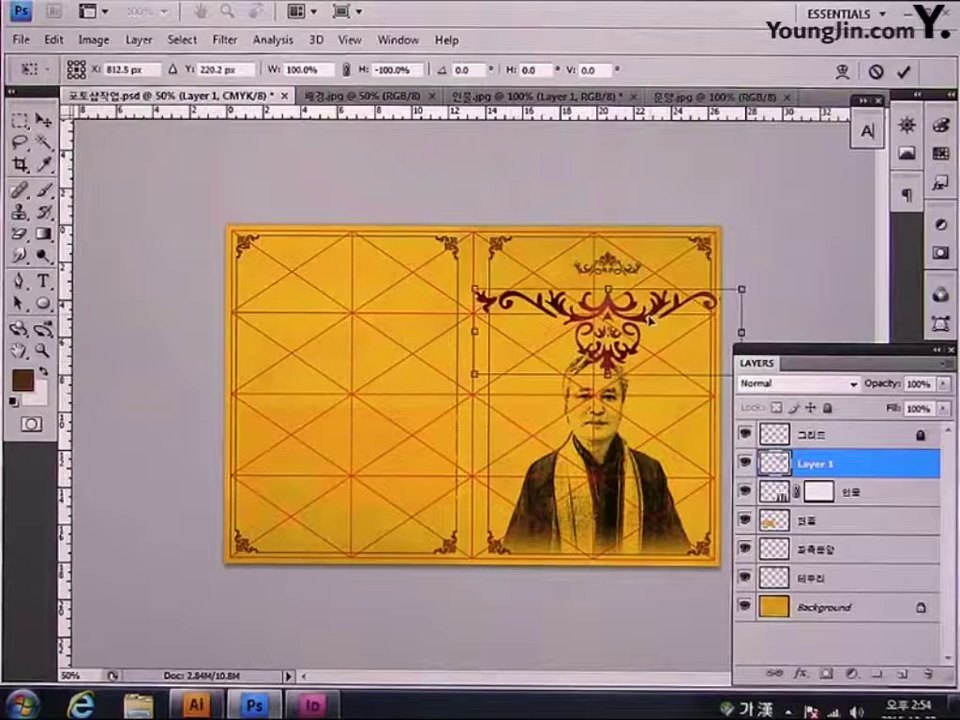
left_click_drag(742, 289, 622, 328)
left_click_drag(561, 354, 624, 300)
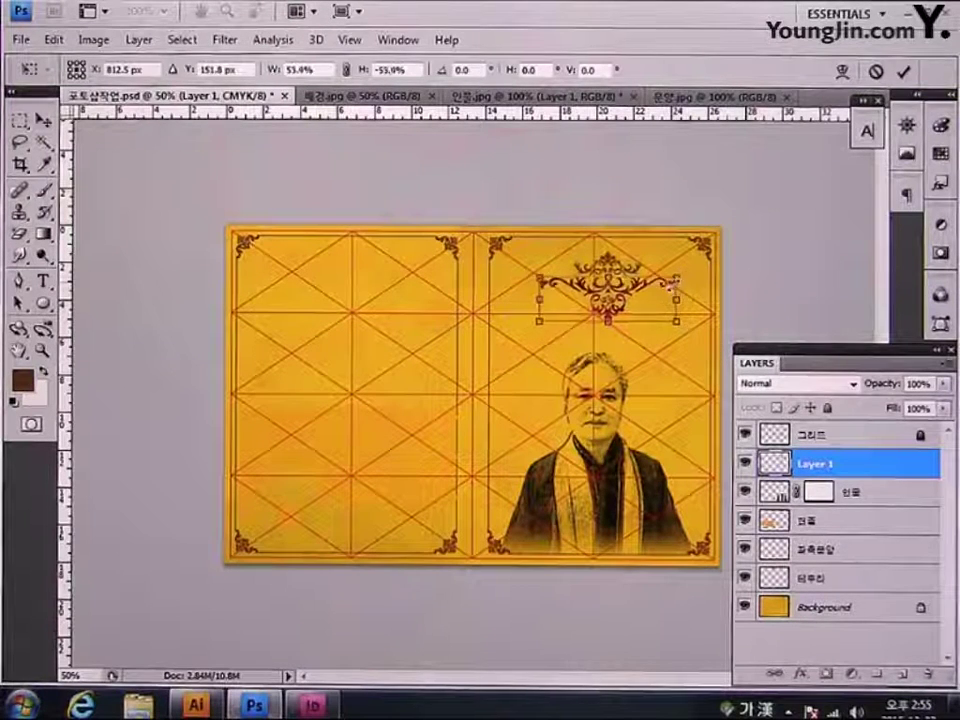
left_click_drag(682, 298, 648, 319)
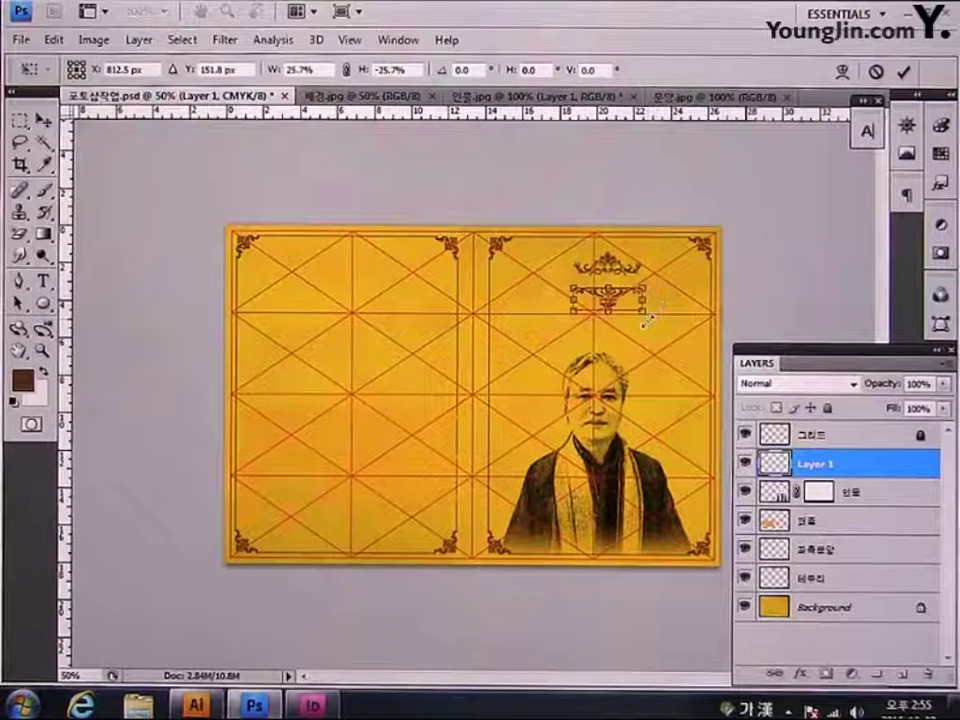
- Nudge the flipped ornament down to Y 227.8 px, just above the man's head, and apply the transform
key("shift+Down")
key("shift+Down")
key("shift+Down")
key("shift+Down")
key("Down")
key("Down")
key("Down")
key("Down")
key("Down")
key("Down")
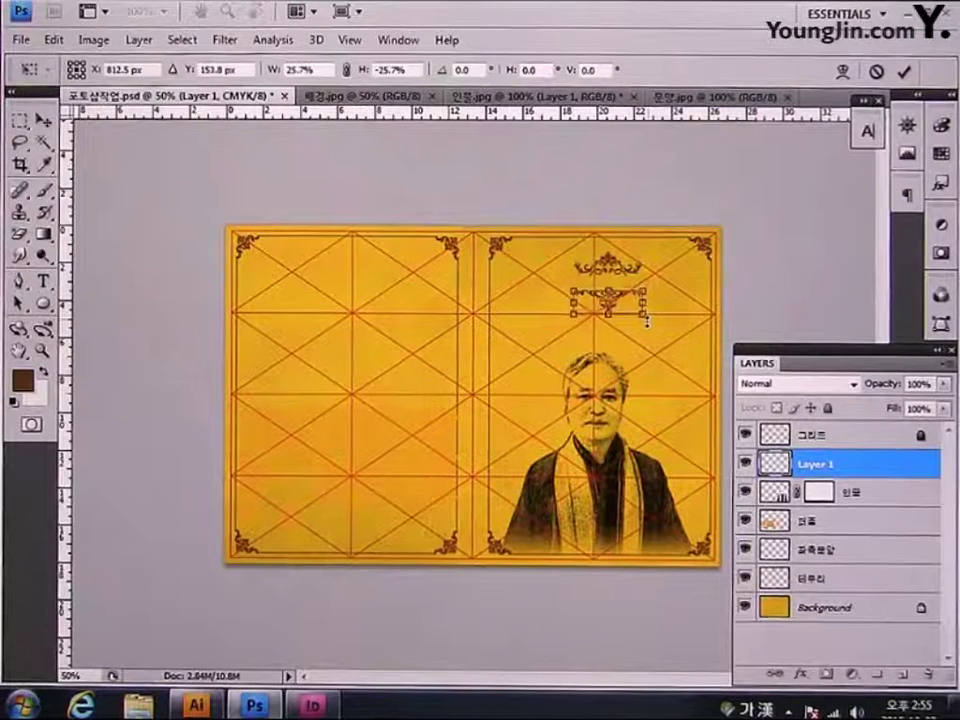
key("shift+Down")
key("Down")
key("Down")
key("Down")
key("Down")
key("Down")
key("Down")
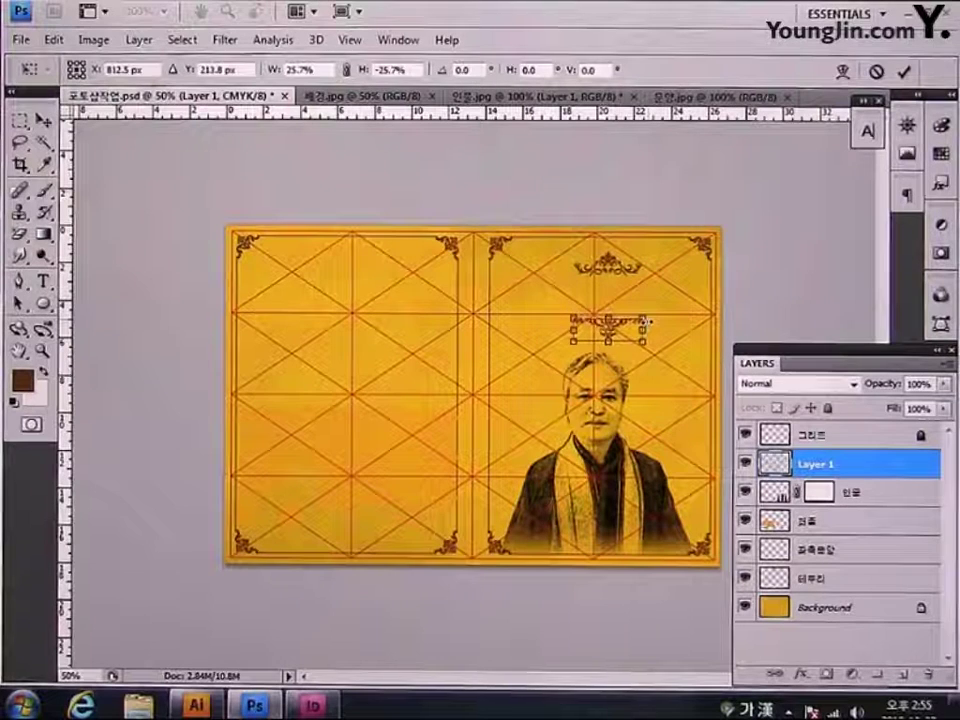
key("Down")
key("Down")
key("Down")
key("Down")
key("Down")
key("Down")
key("Down")
key("Down")
key("Down")
key("Down")
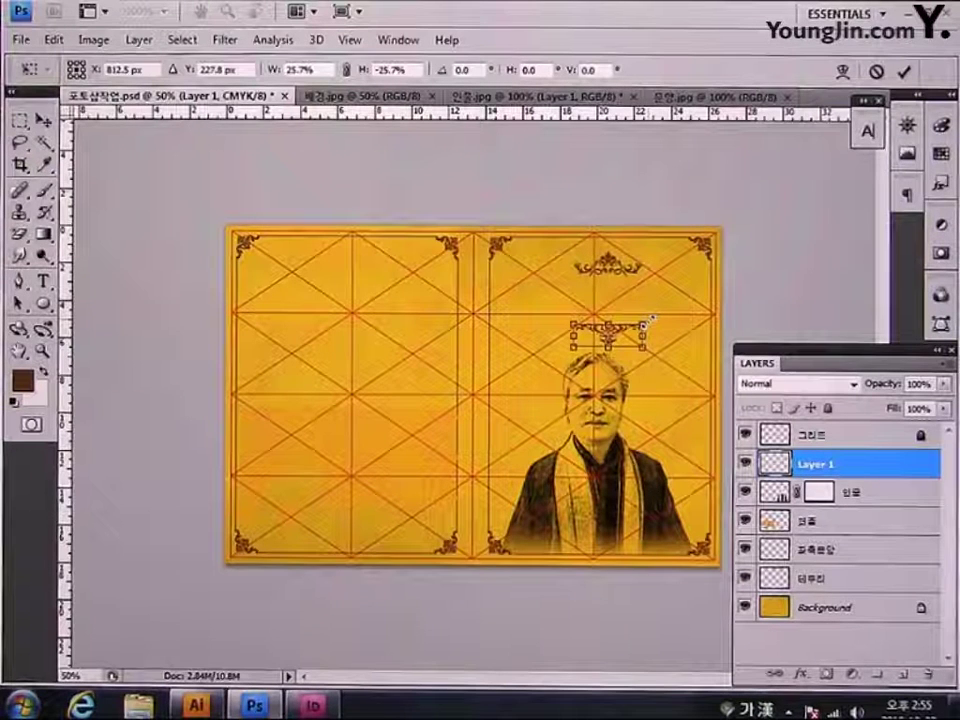
key("Return")
key("w")
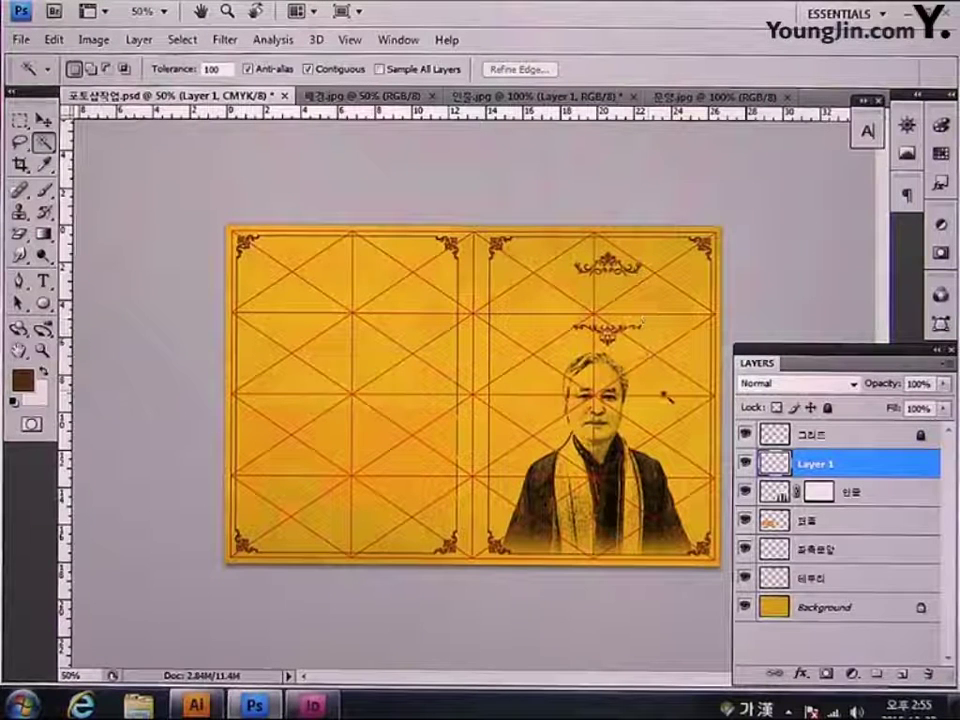
- Rename the flipped ornament's layer as 좌측문양2
double_click(815, 464)
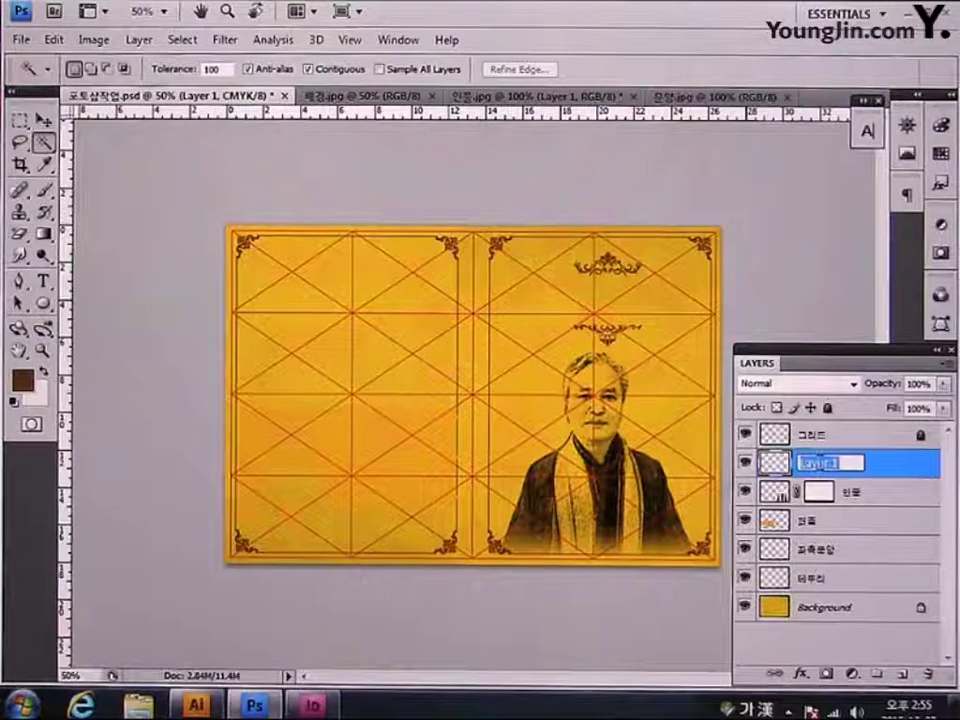
type("문")
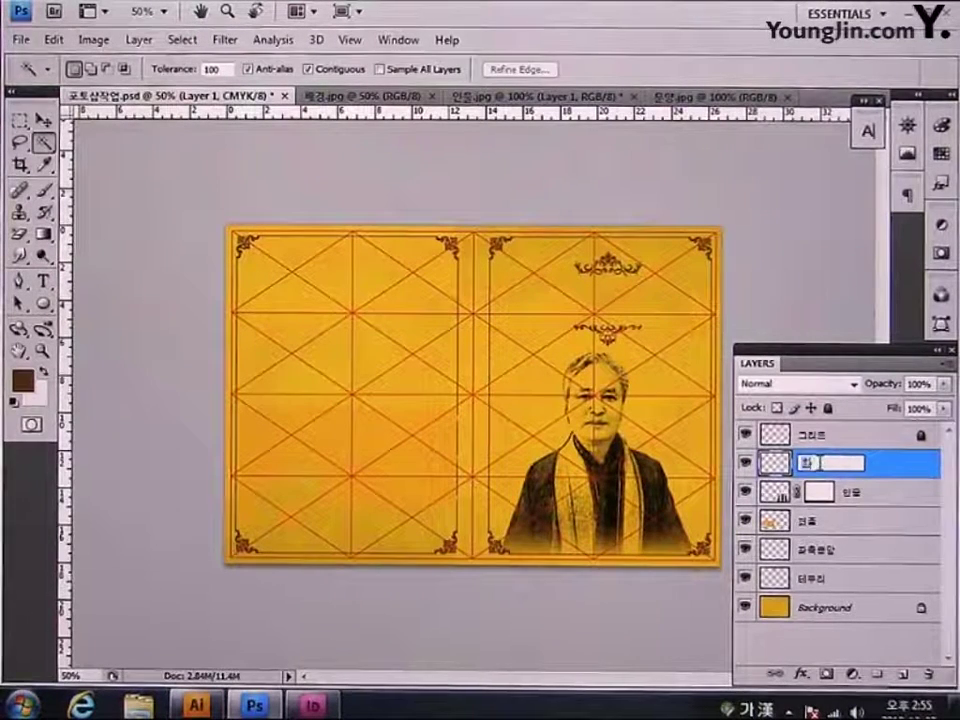
type("측문양")
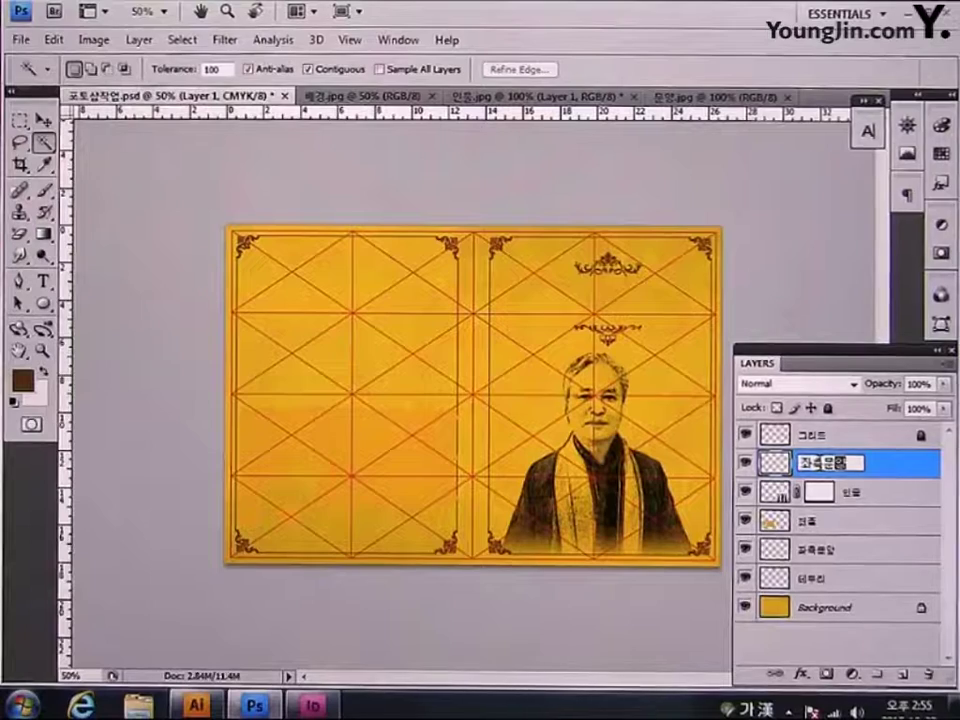
type("2")
key("Return")
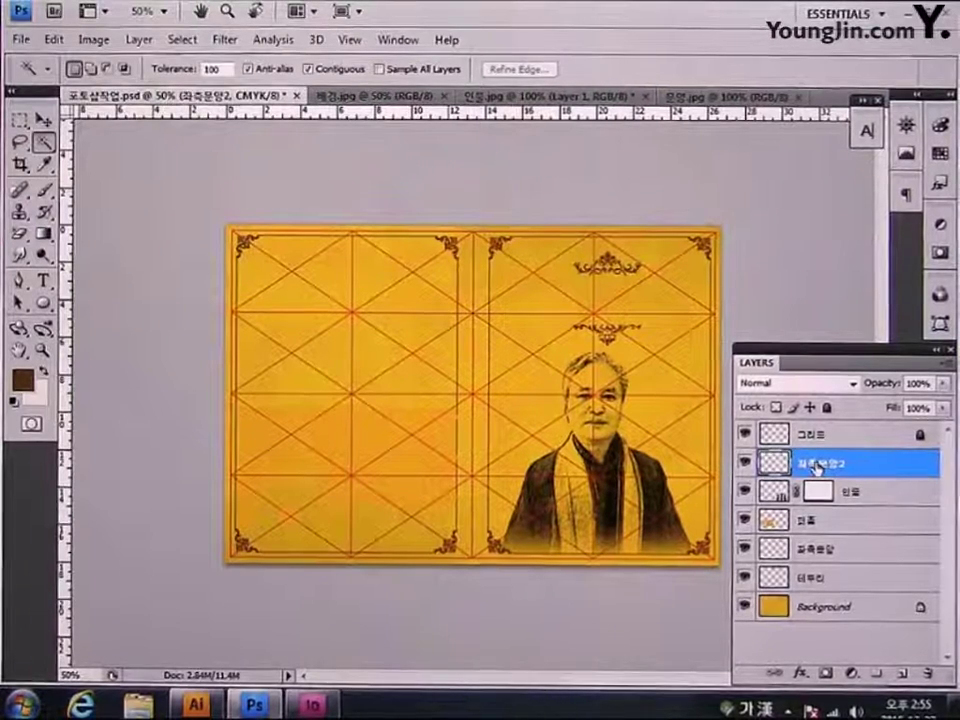
- Set the foreground colour to C 40, M 60, Y 100, K 30 and lock the transparent pixels of the 좌측문양2 layer
key("i")
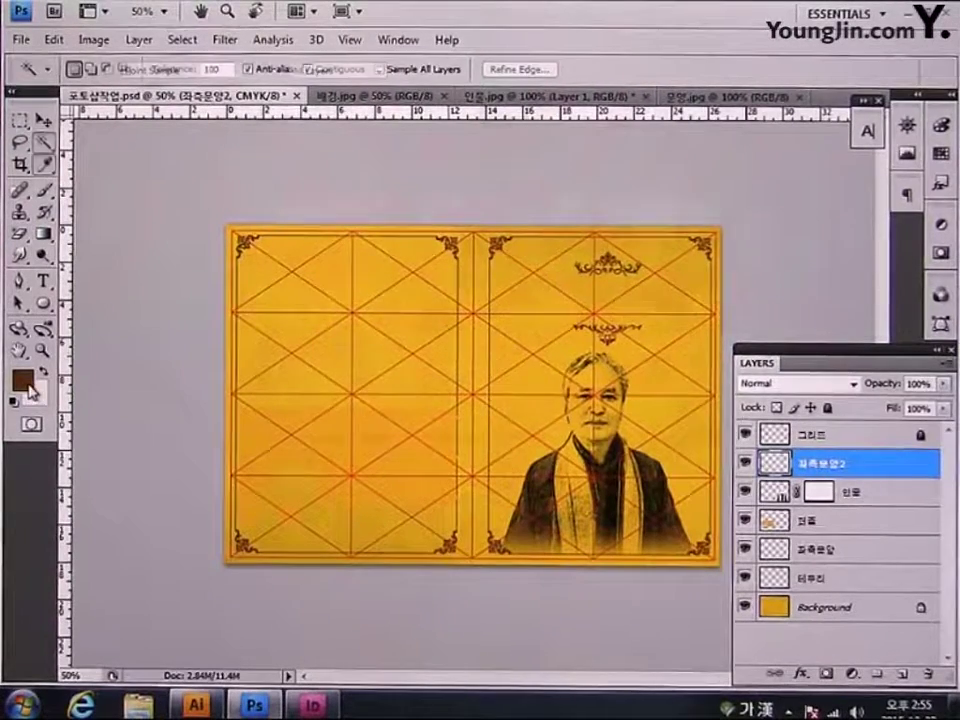
left_click(24, 381)
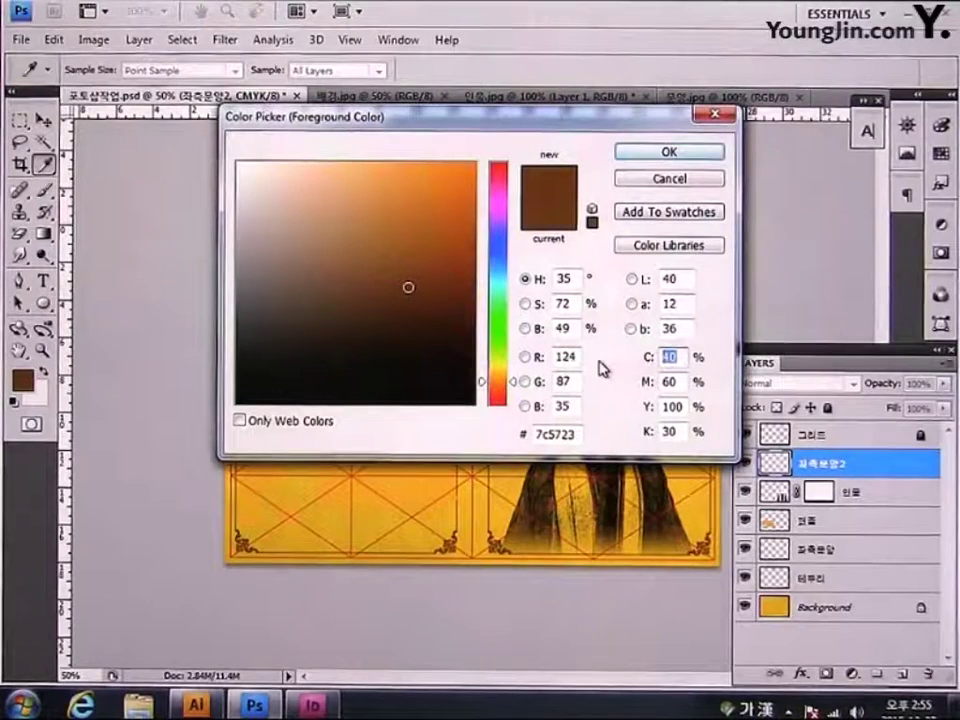
key("Tab")
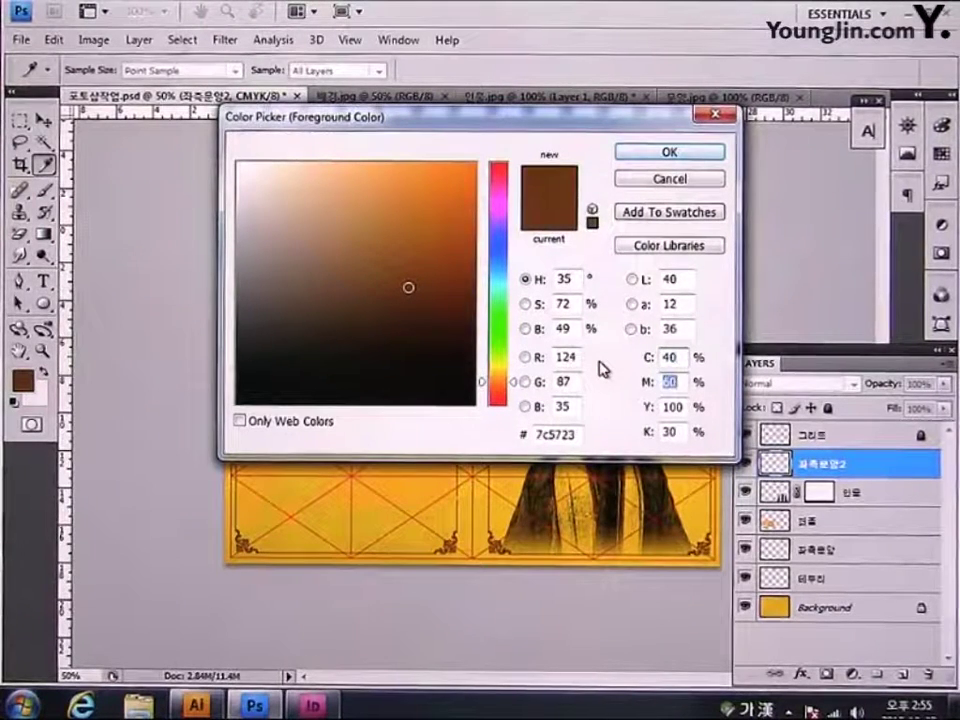
key("Tab")
type("100")
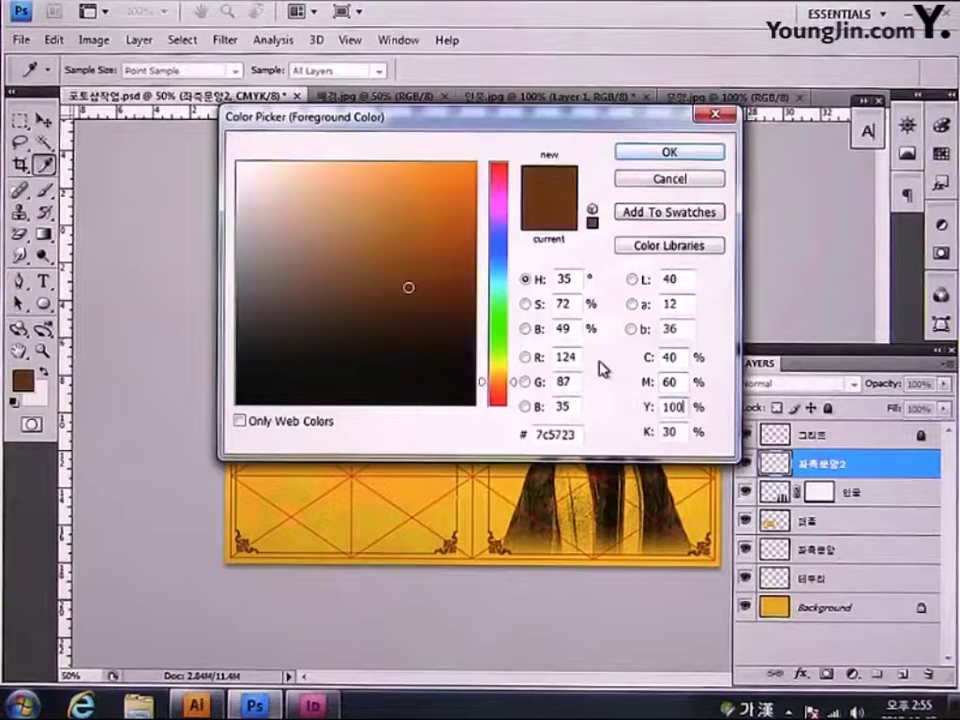
key("Tab")
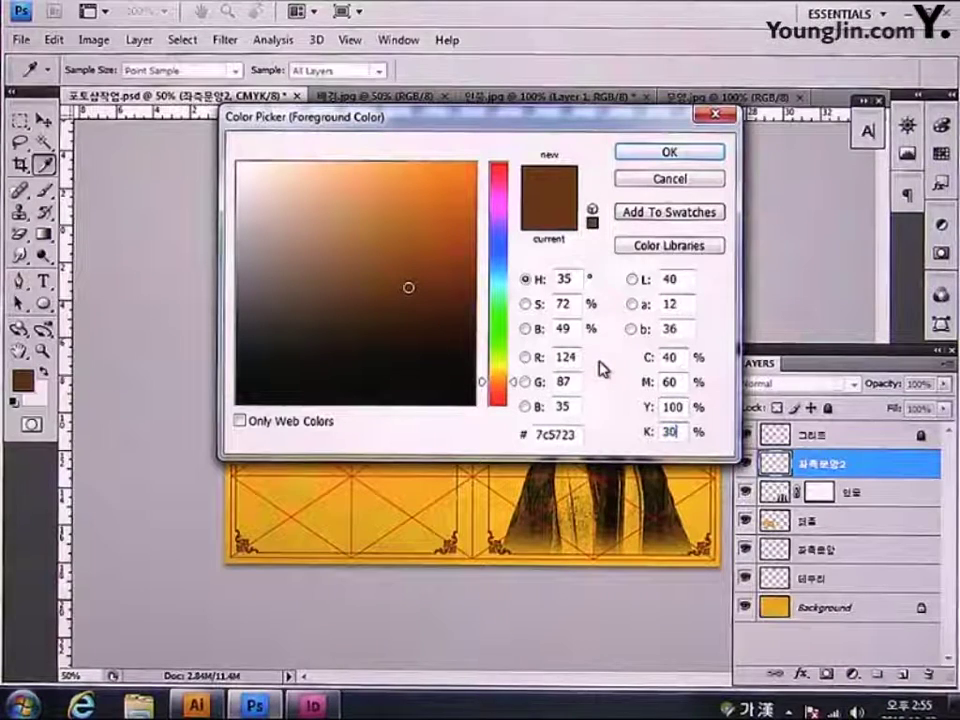
key("Return")
key("w")
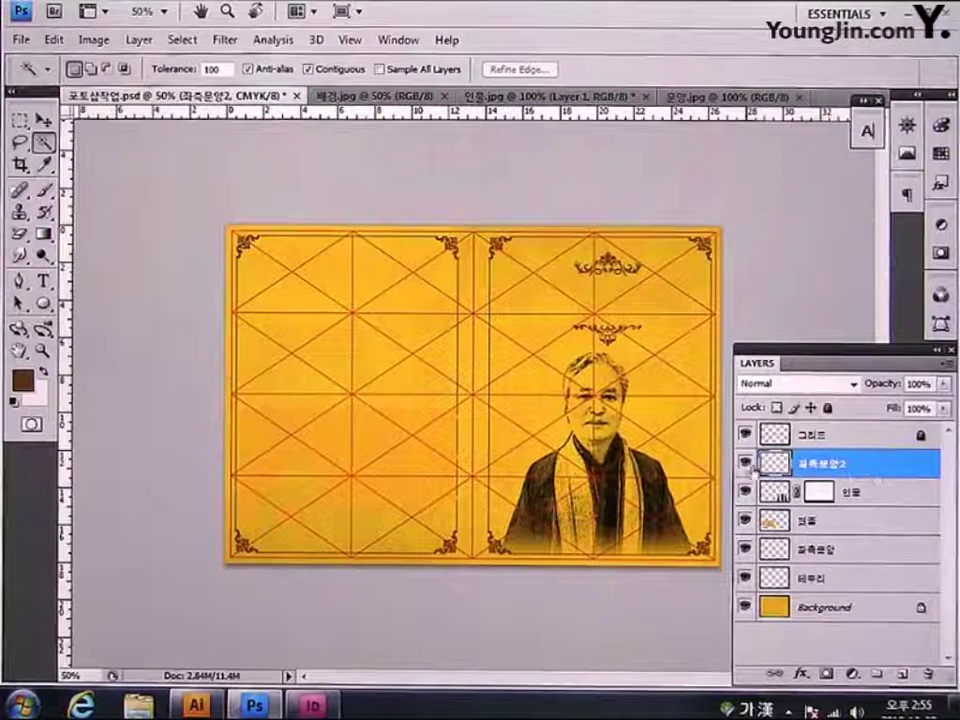
left_click(778, 408)
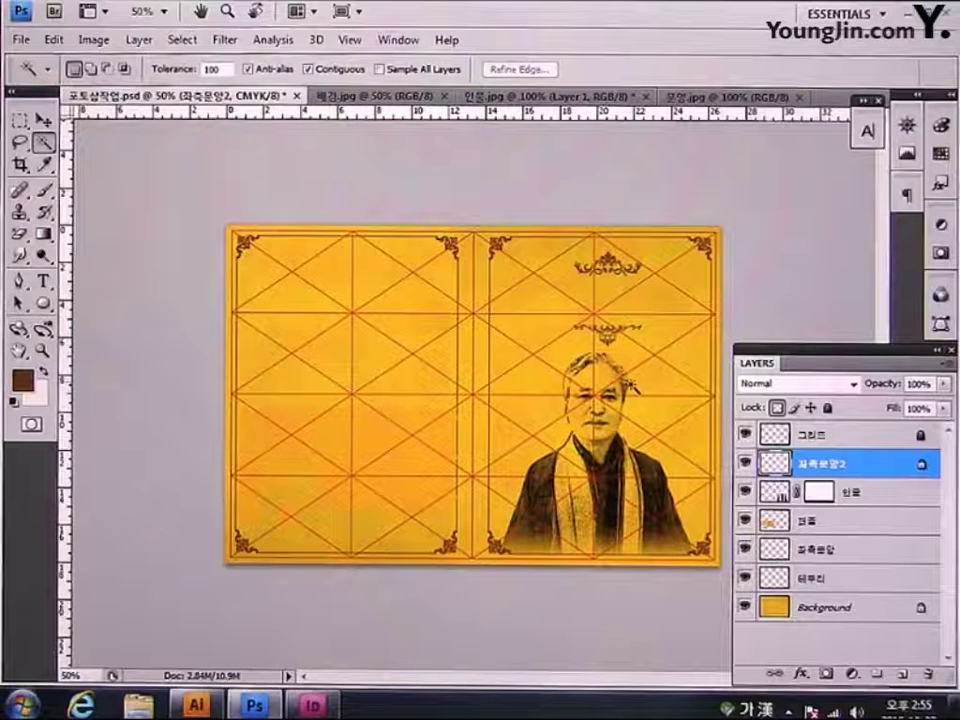
- Open the emblem image 엠블럼.jpg from the 모의고사 5회 folder
left_click(21, 40)
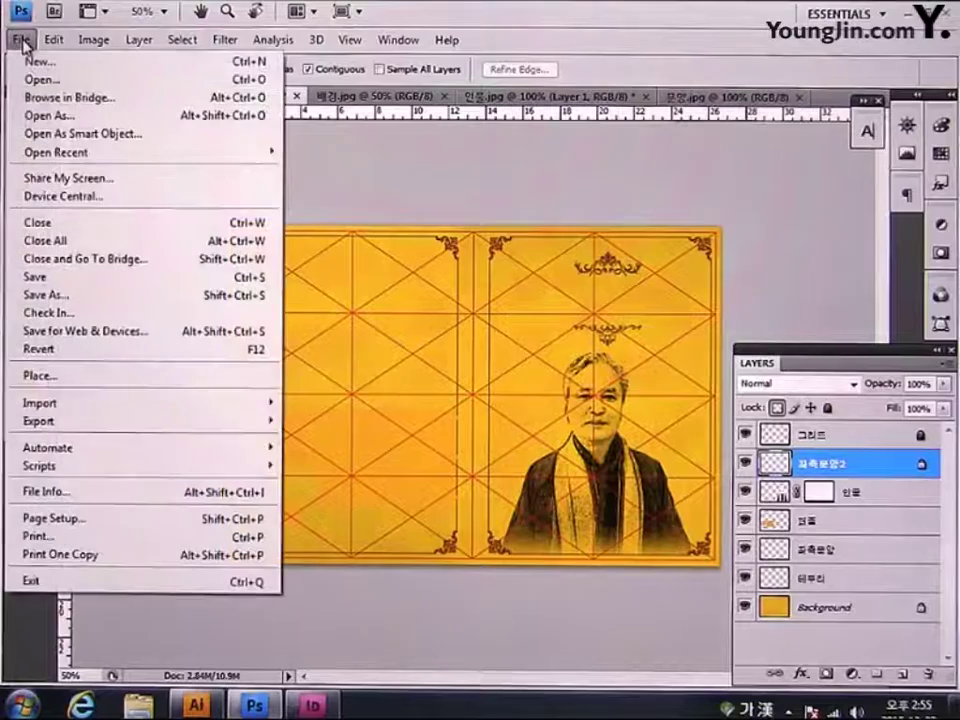
left_click(42, 79)
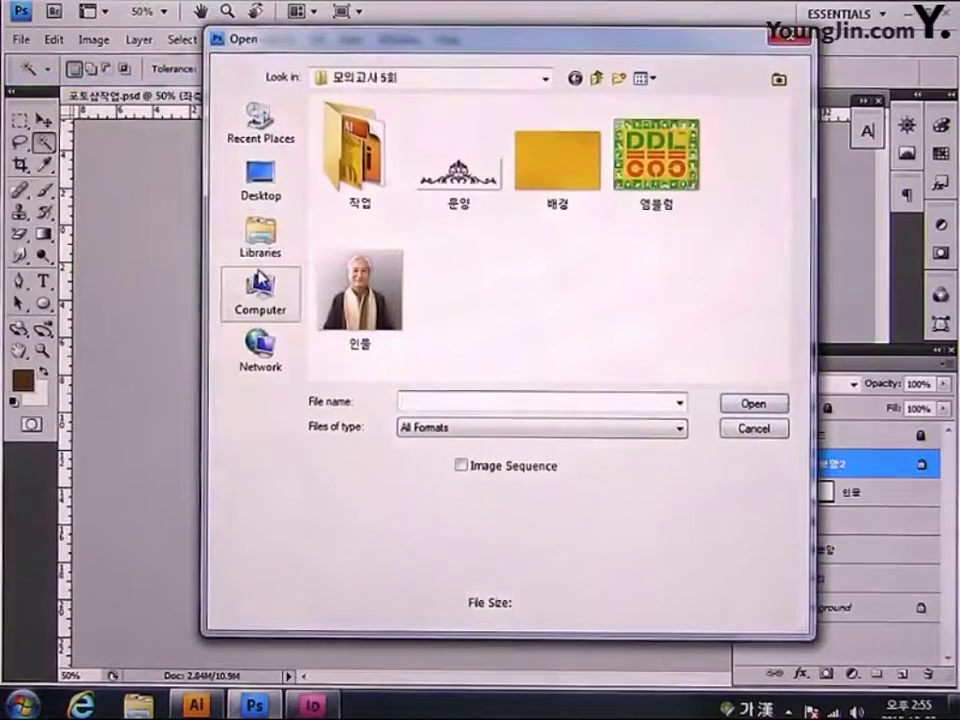
left_click(686, 193)
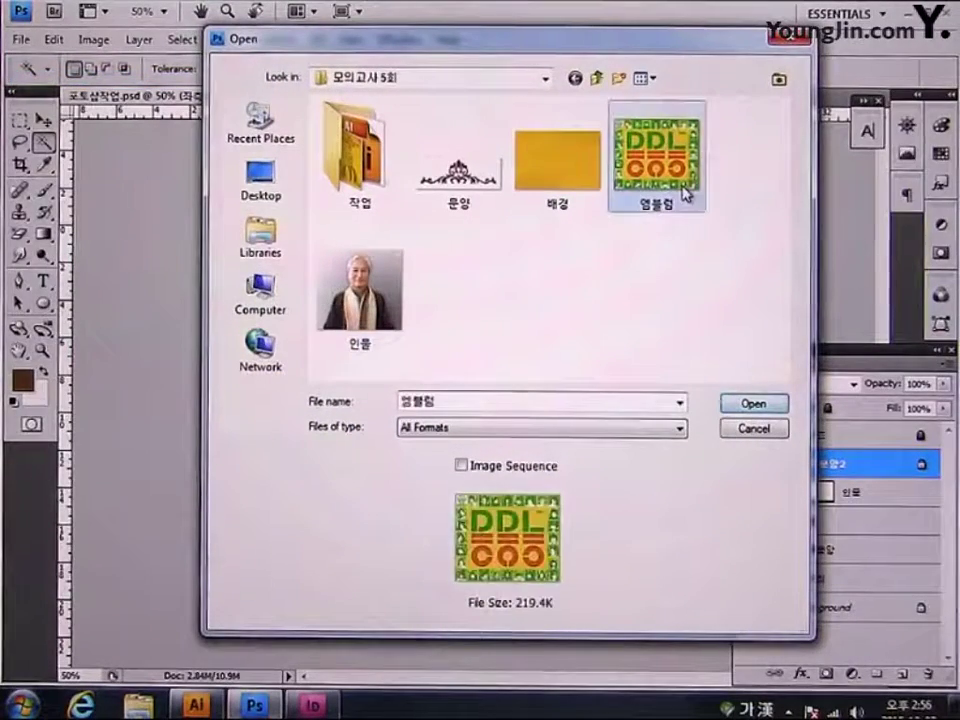
left_click(752, 405)
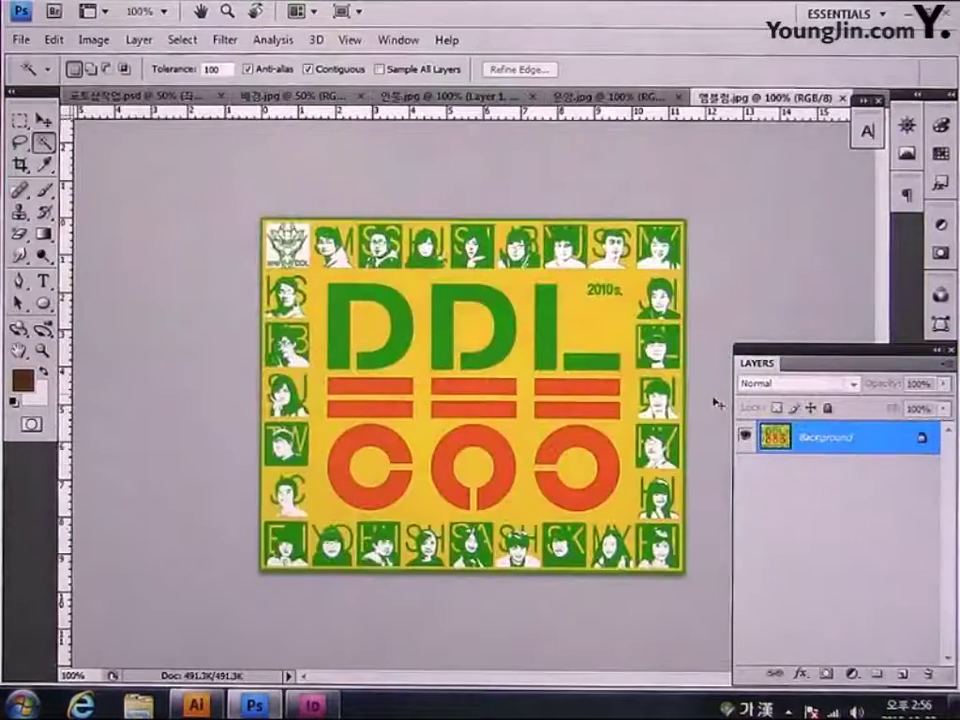
- Copy the entire emblem image into 포토샵작업.psd as a new layer
key("ctrl+a")
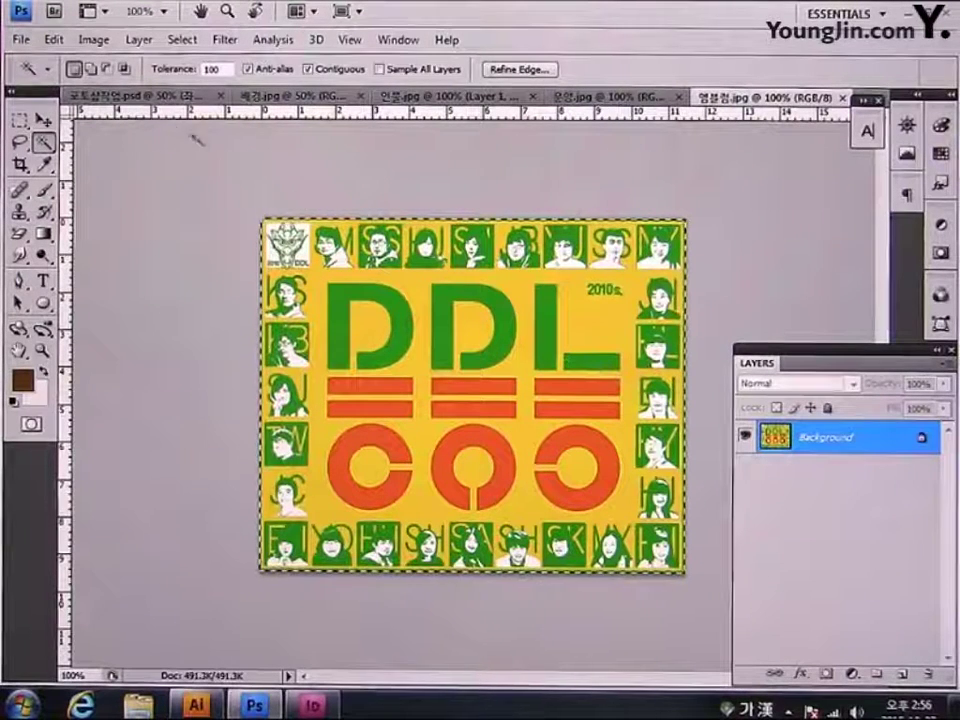
left_click(120, 96)
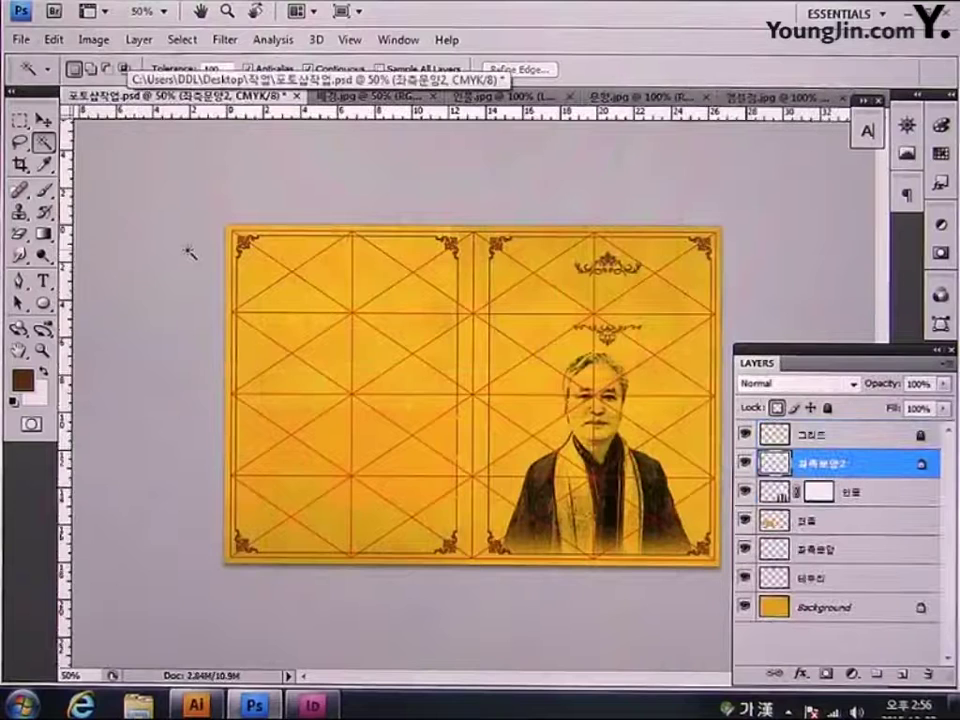
key("ctrl+v")
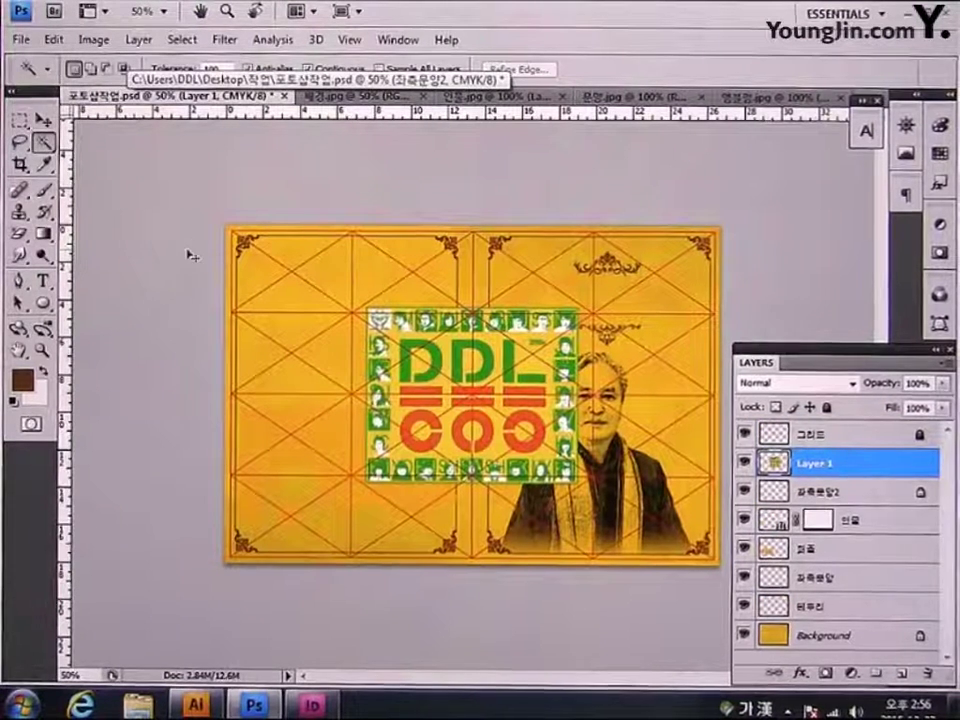
- Scale the emblem to 87% and place it in the upper half of the left-hand page at X 258.0 px, Y 218.5 px
key("ctrl+t")
left_click_drag(433, 366, 312, 308)
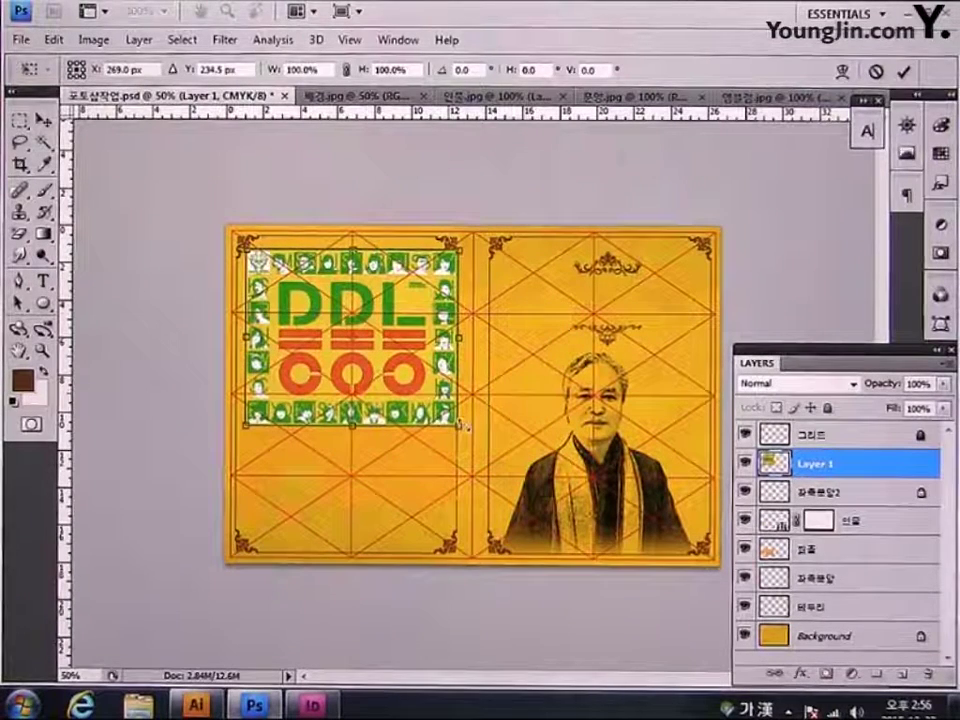
left_click_drag(463, 426, 447, 415)
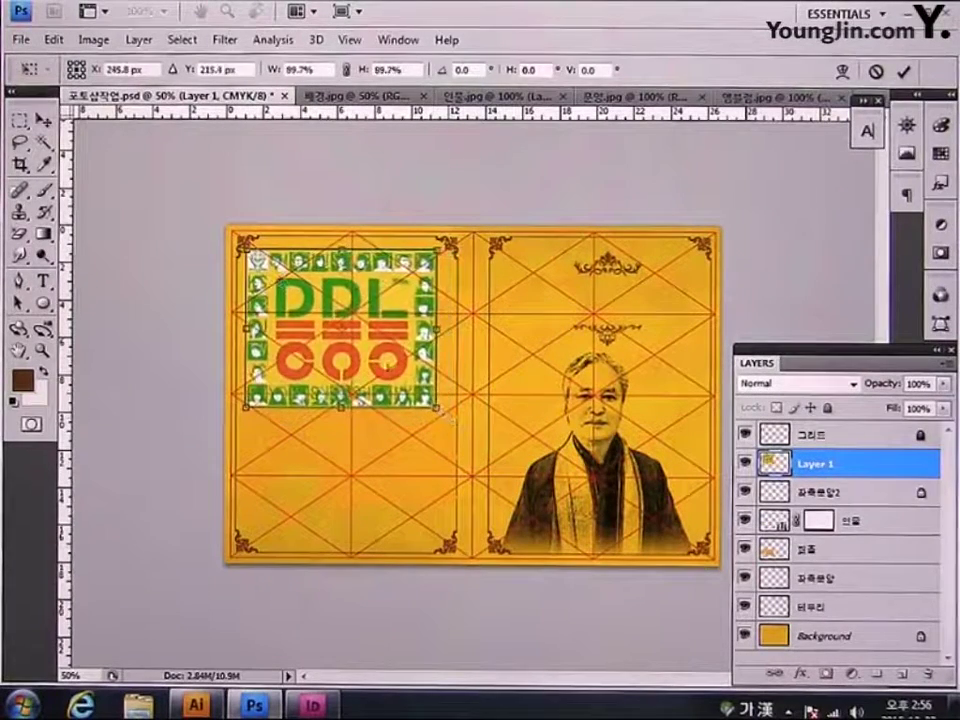
left_click_drag(243, 245, 255, 258)
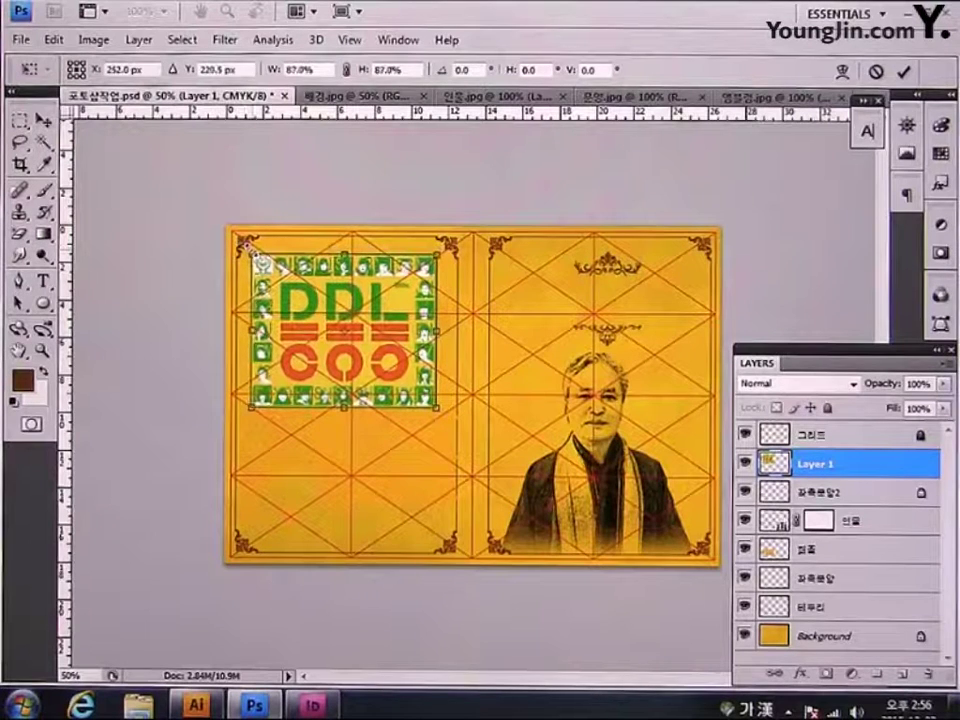
key("Right")
key("Right")
key("Right")
key("Right")
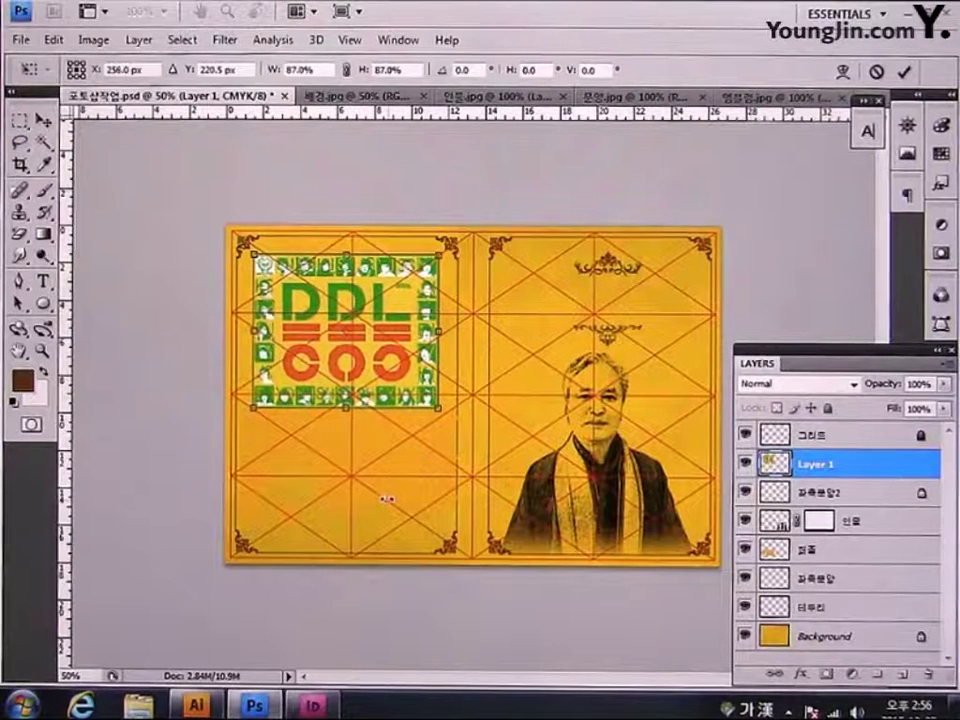
key("Up")
key("Up")
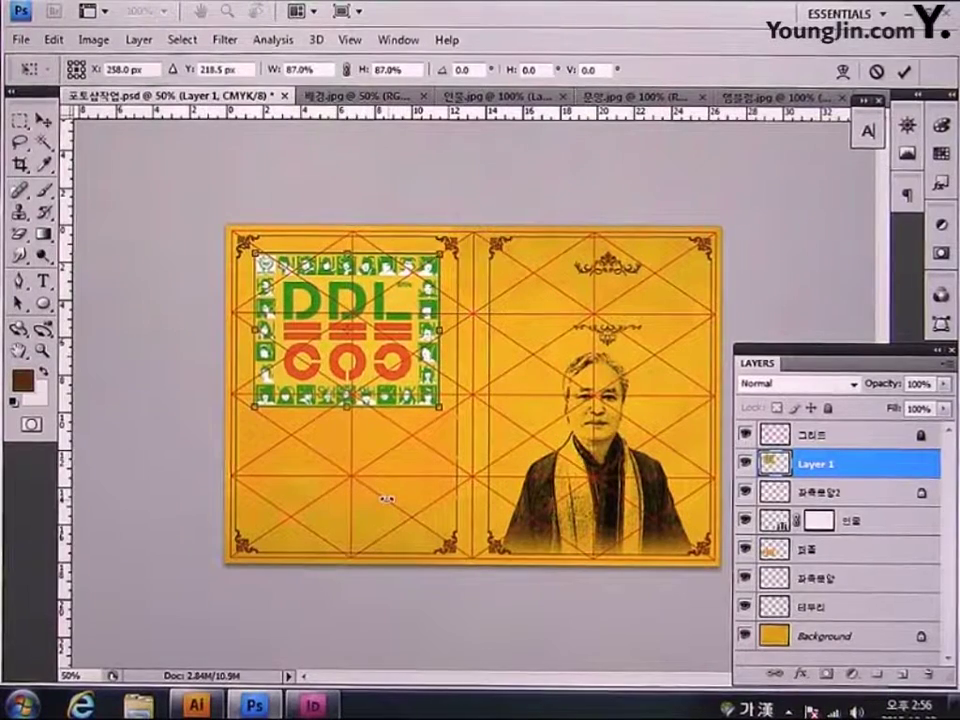
key("Return")
key("w")
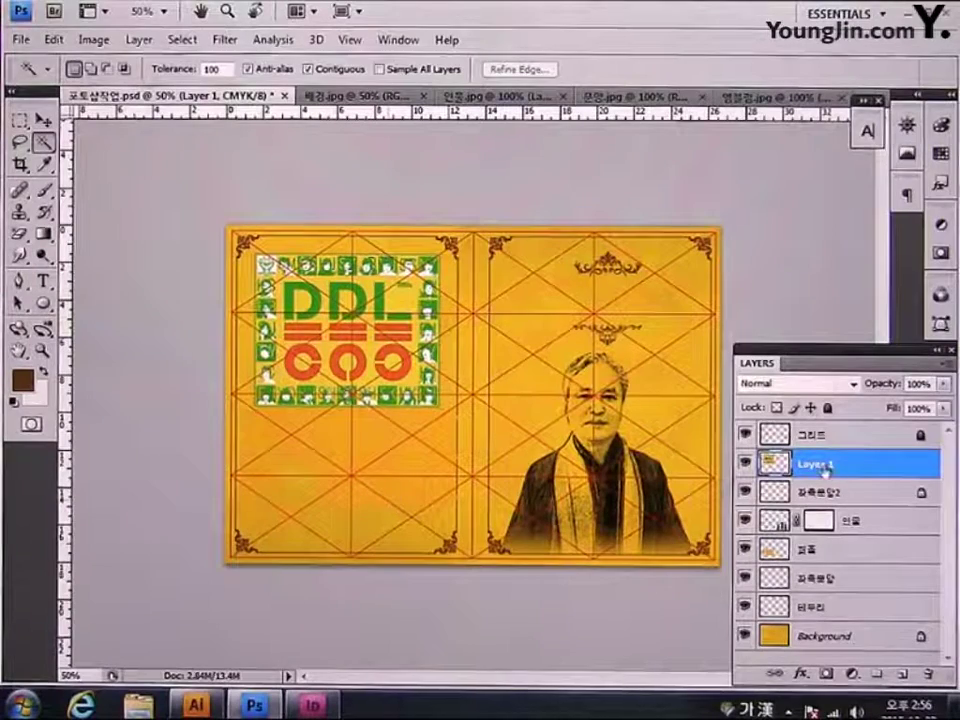
- Rename the pasted emblem layer as 엠블럼
double_click(818, 465)
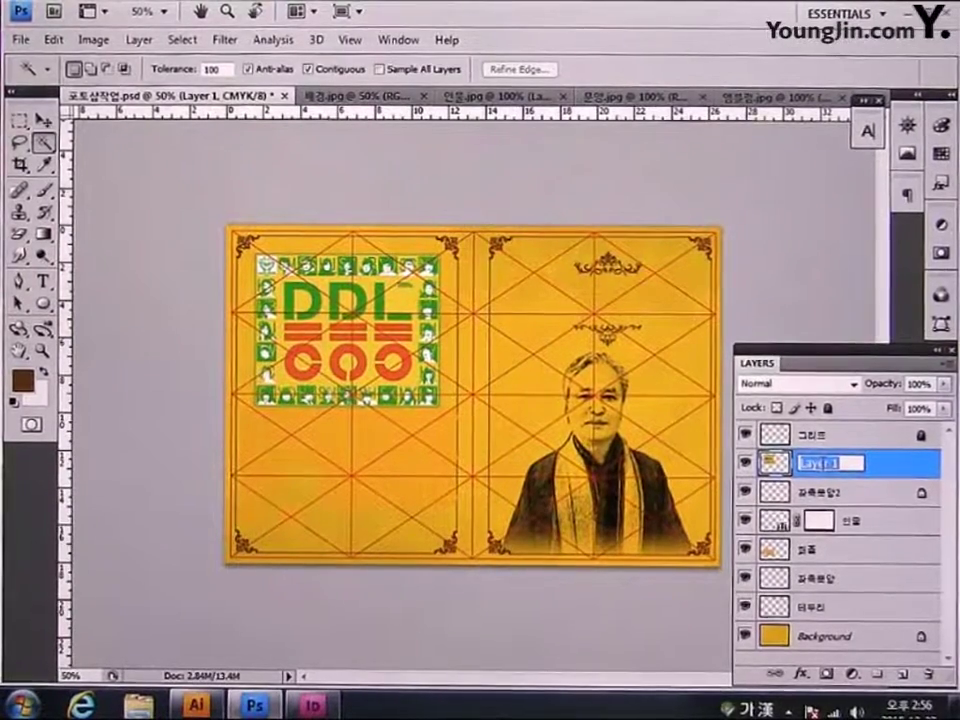
type("엠블렘")
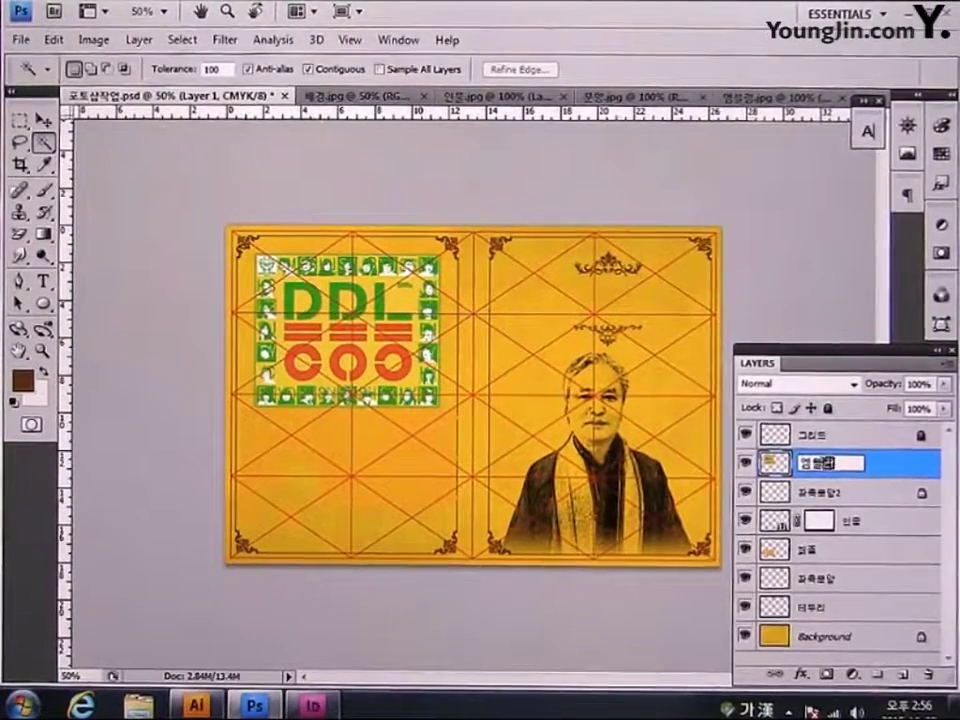
key("Return")
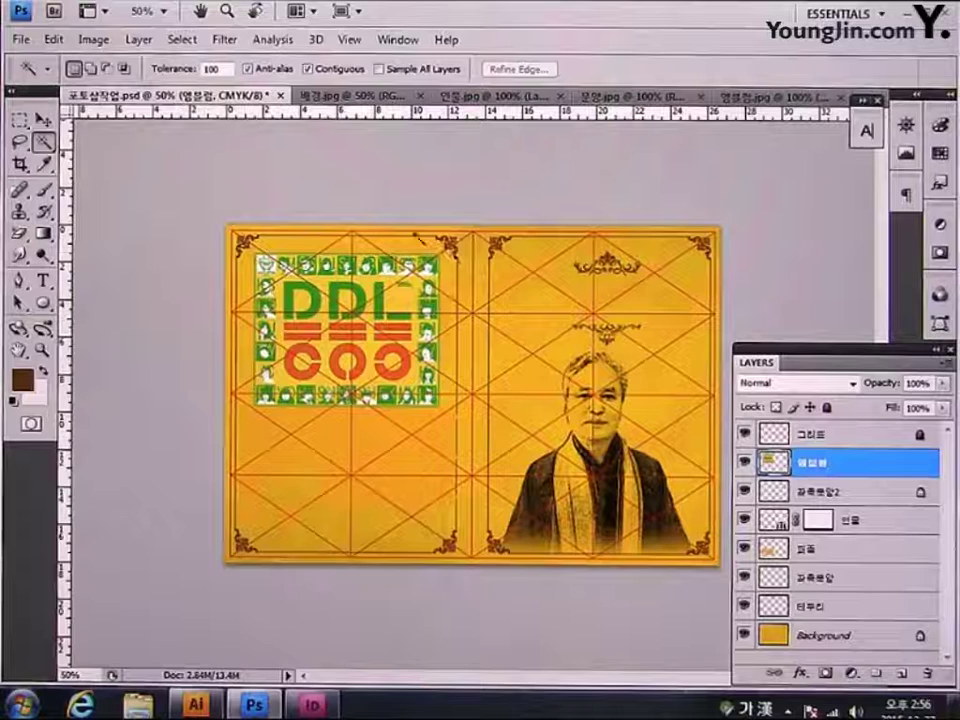
- Convert 포토샵작업.psd to RGB Color mode without flattening its layers
left_click(95, 40)
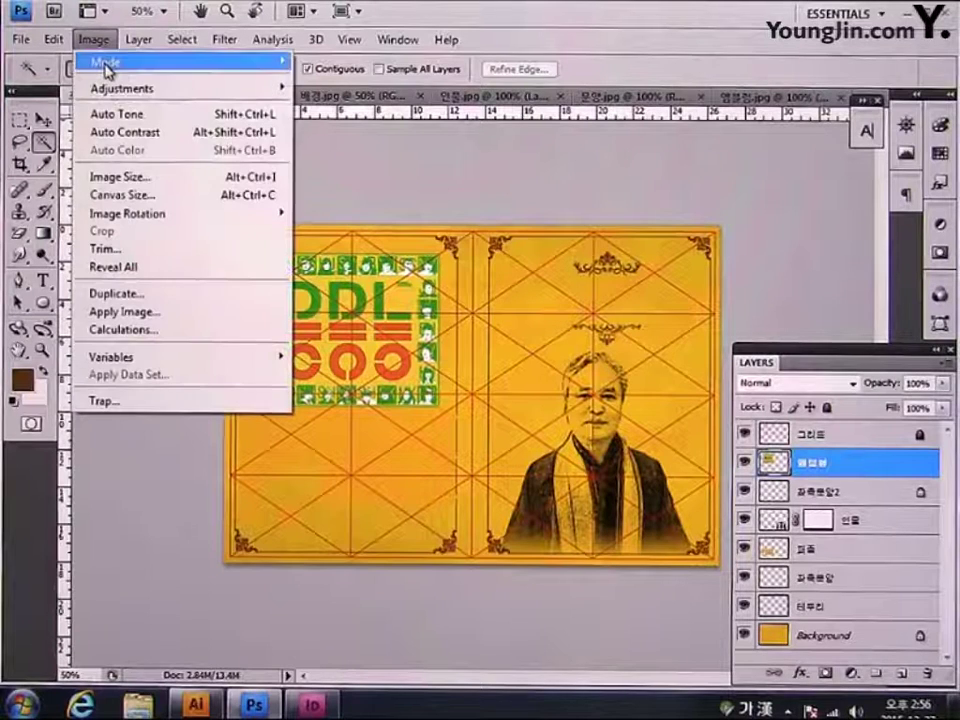
mouse_move(228, 62)
left_click(95, 40)
left_click(95, 40)
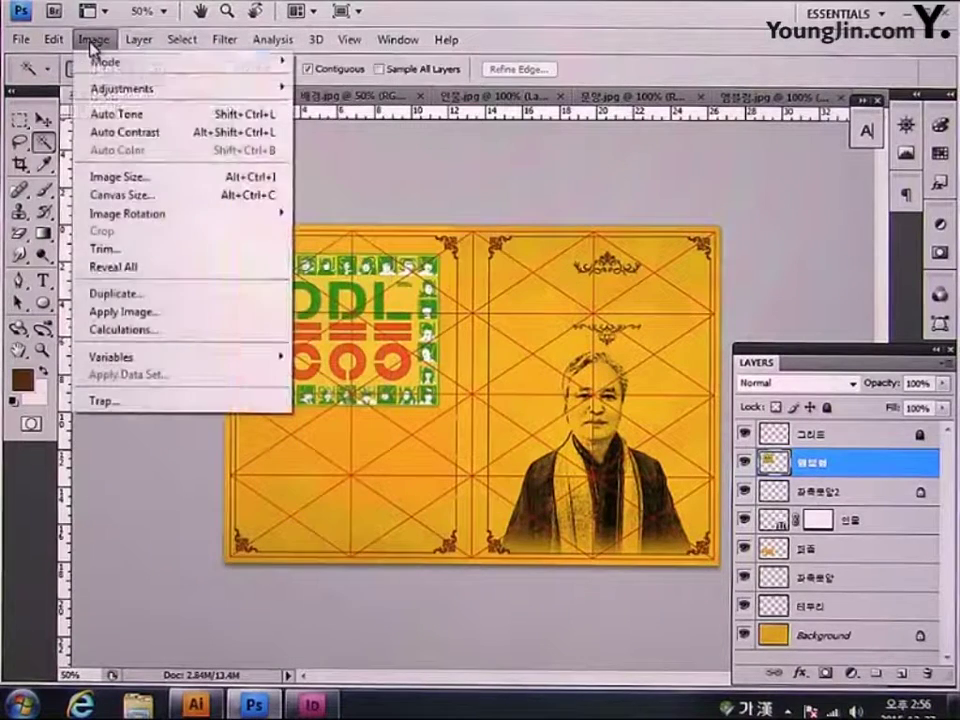
mouse_move(103, 62)
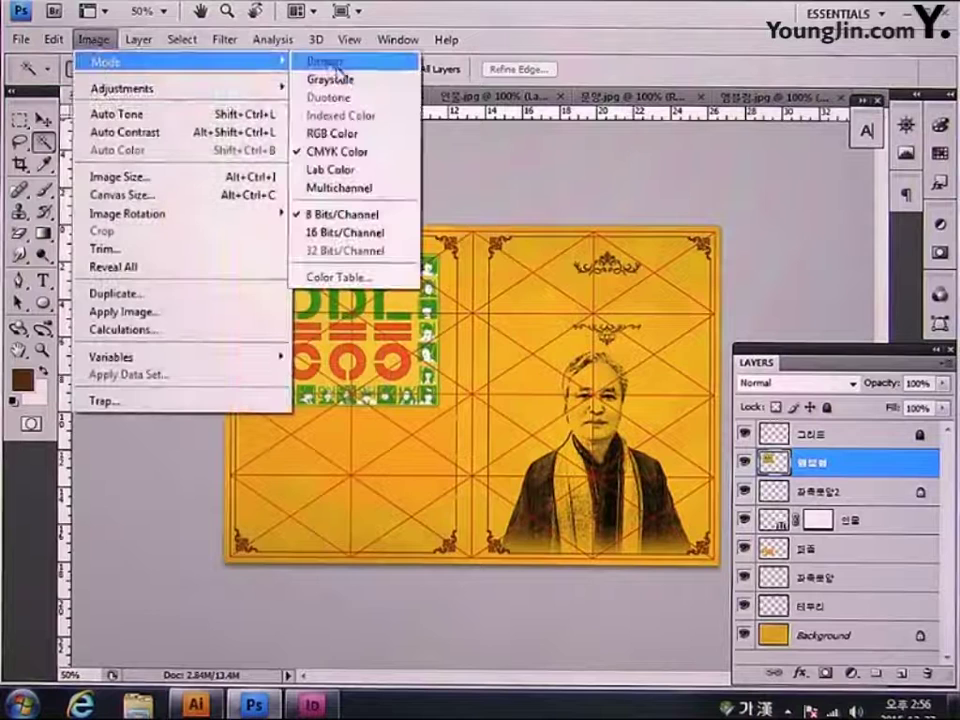
left_click(343, 134)
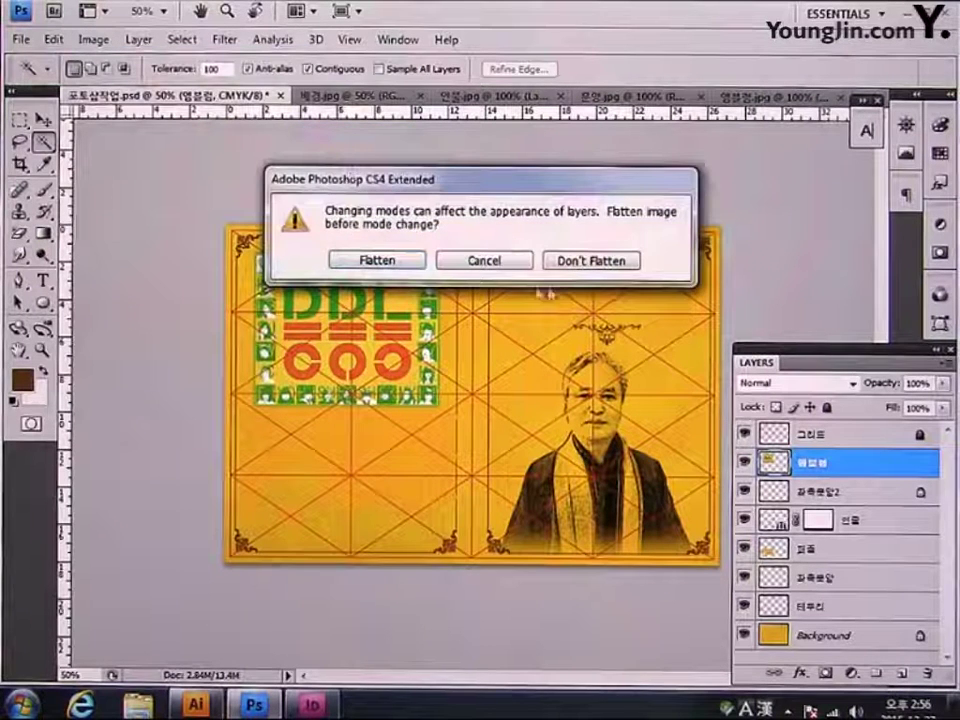
left_click(587, 261)
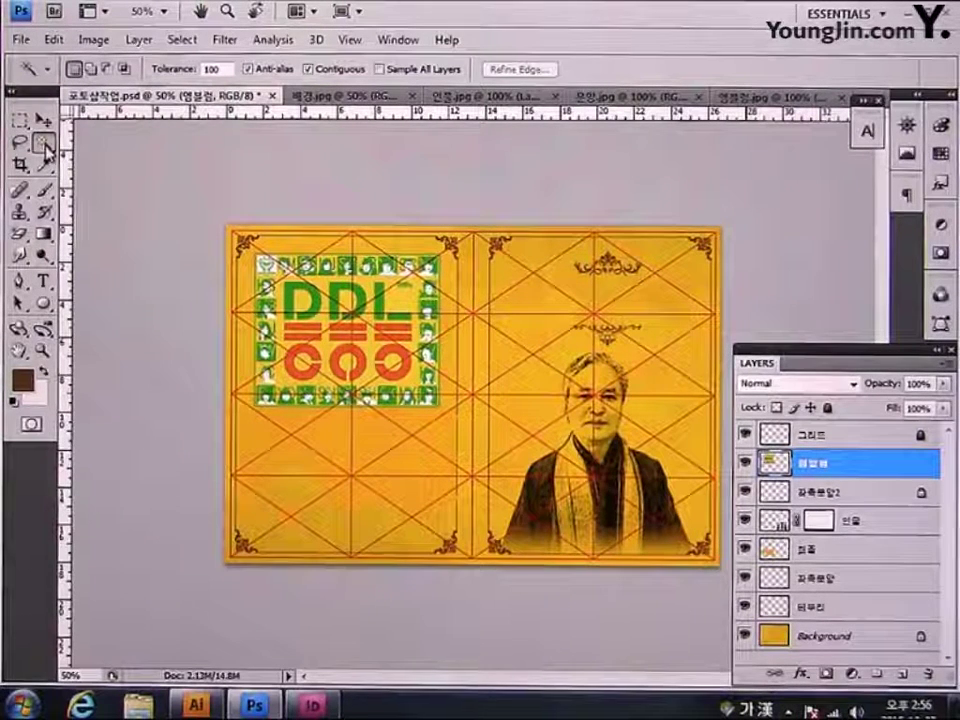
- Select the green DDL letters and the red bars and rings of the emblem with the Magic Wand at tolerance 50
double_click(228, 70)
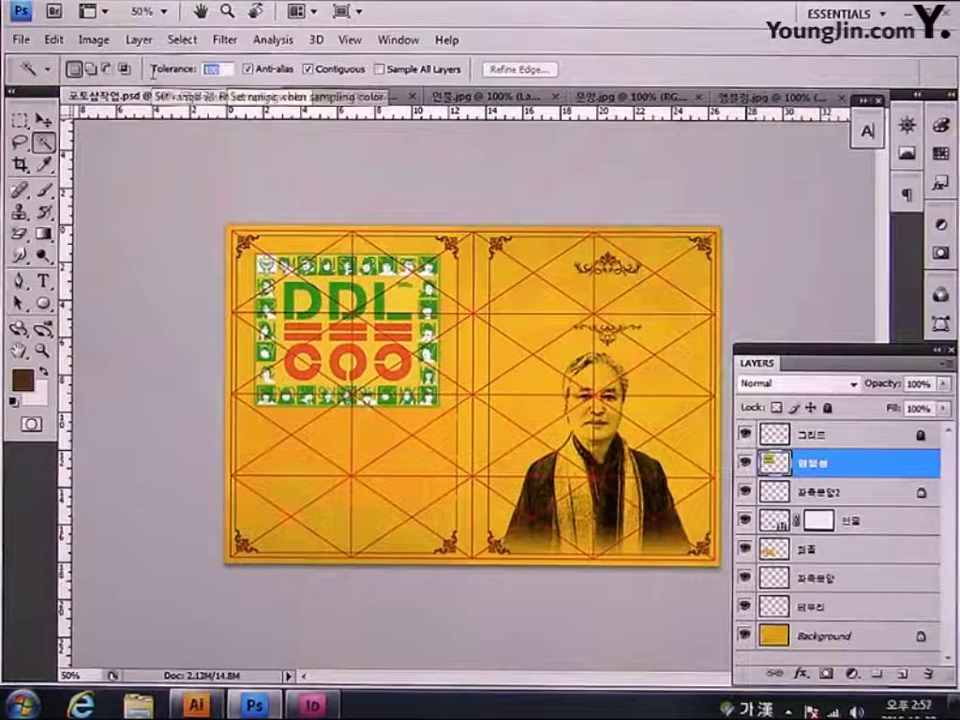
type("50")
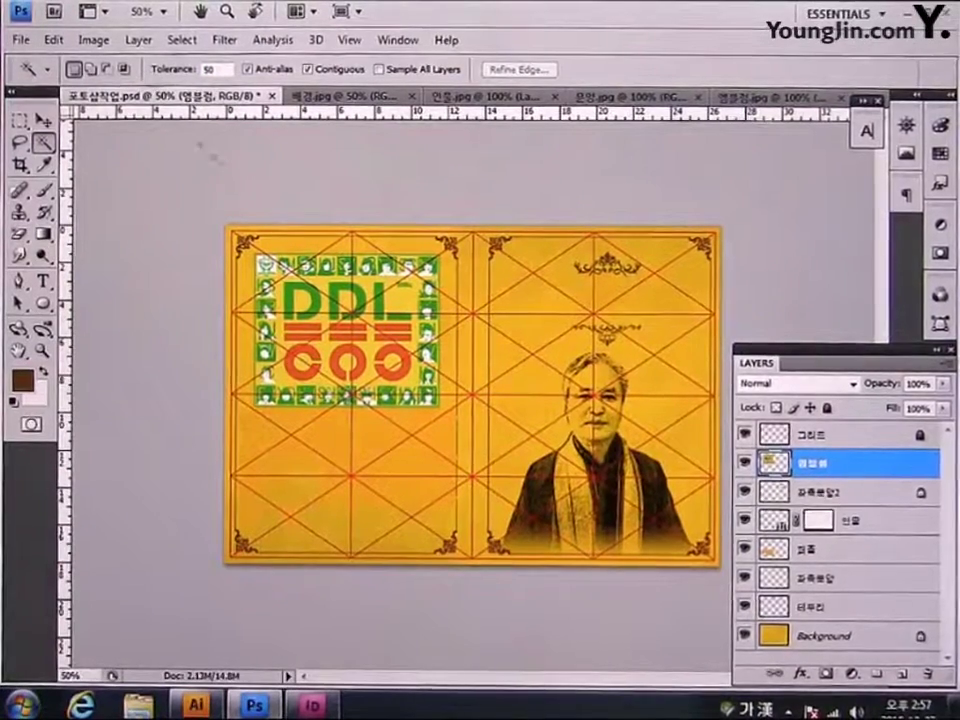
left_click(248, 328)
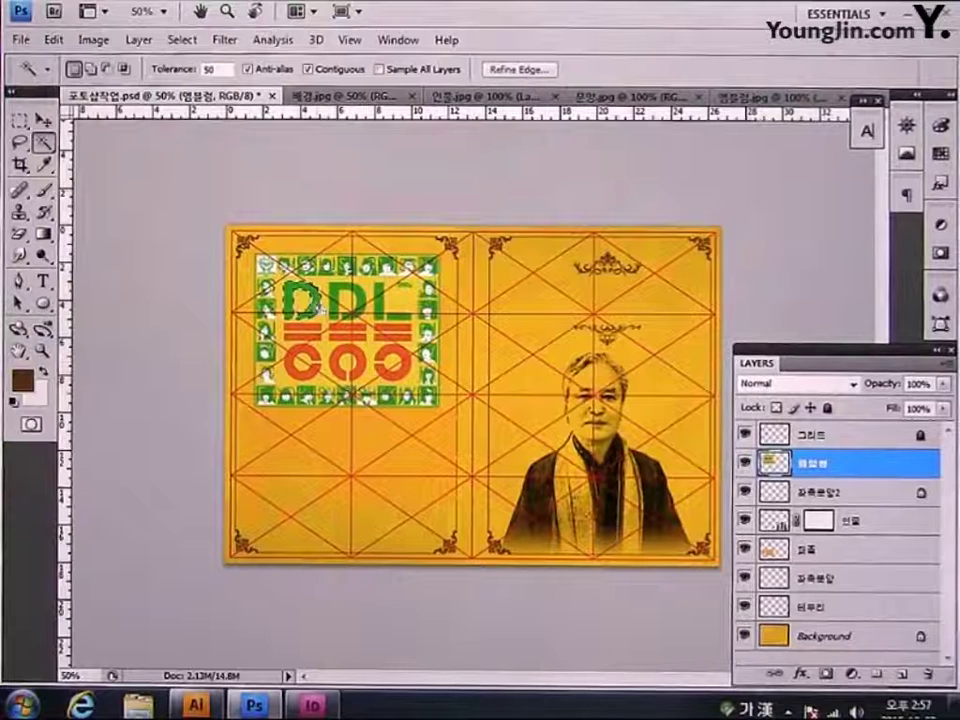
left_click(90, 69)
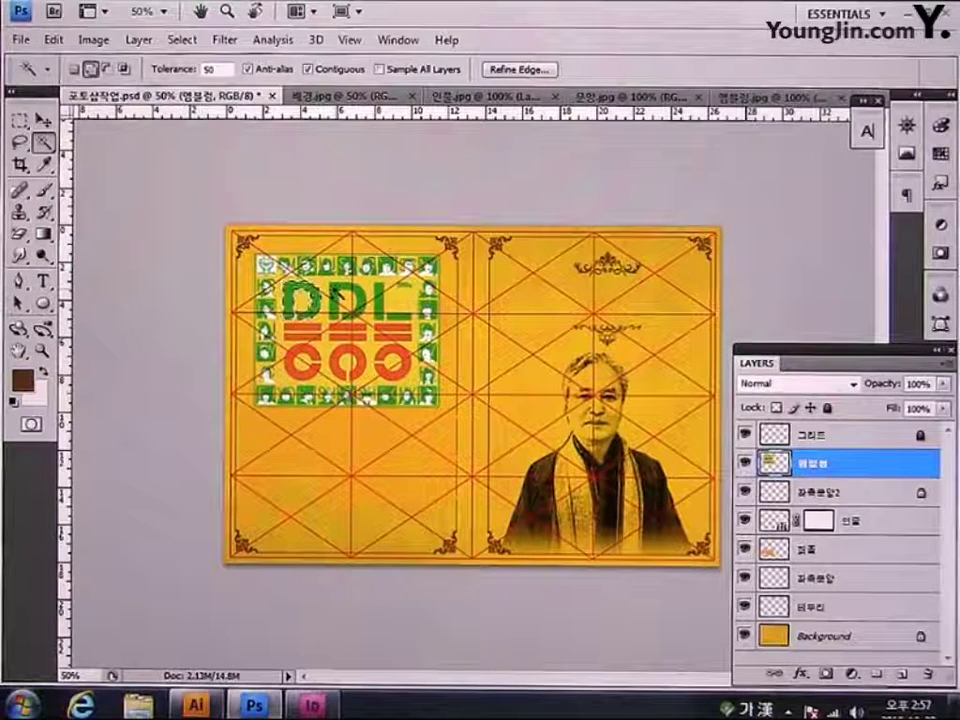
left_click(405, 276)
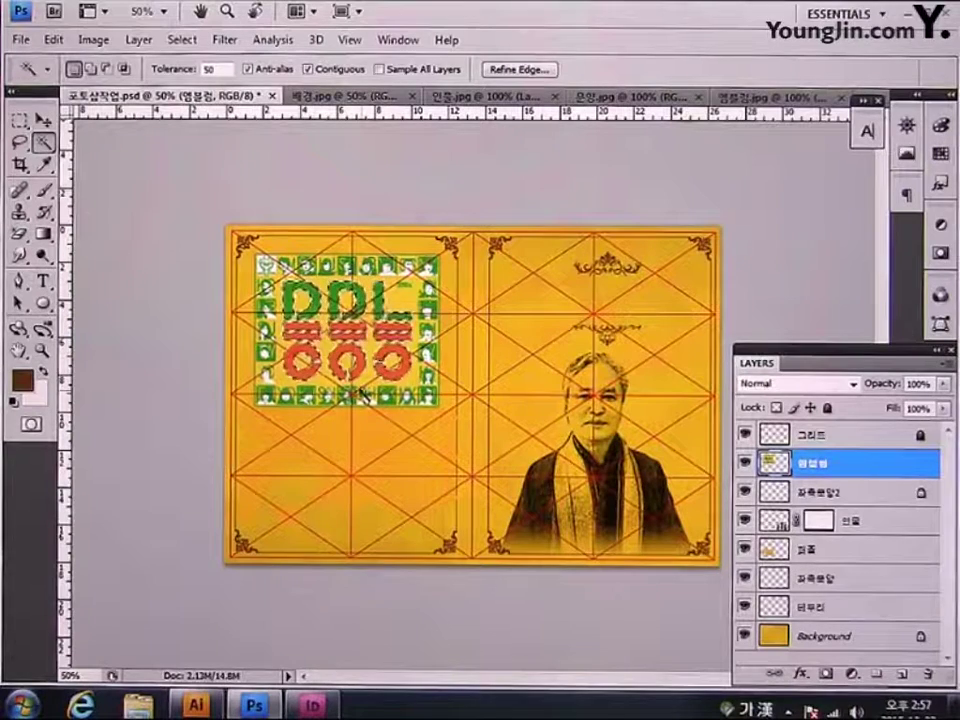
- Copy the selected emblem letters and shapes onto a new layer and hide that layer
key("ctrl+j")
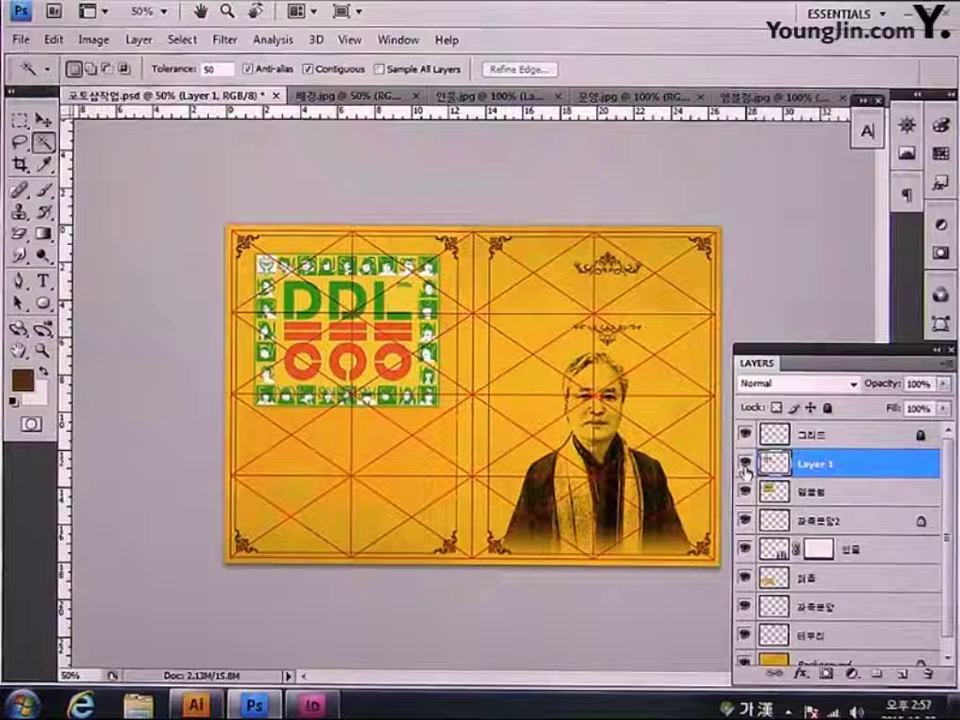
left_click(745, 465)
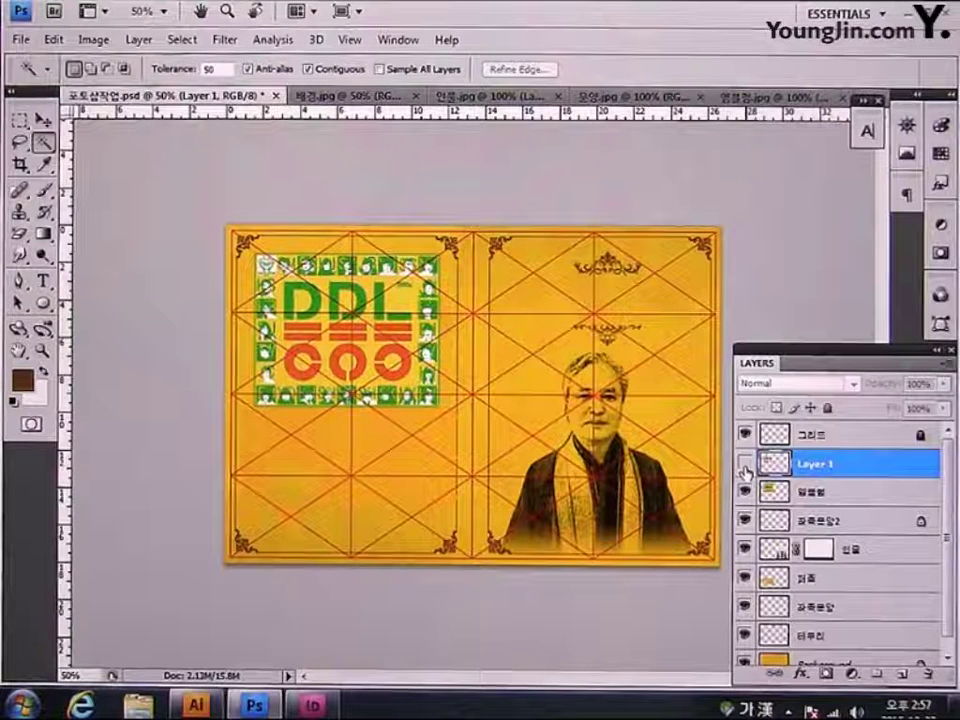
- Colorize the 엠블럼 layer through Hue/Saturation with hue 50 and saturation 70
left_click(866, 497)
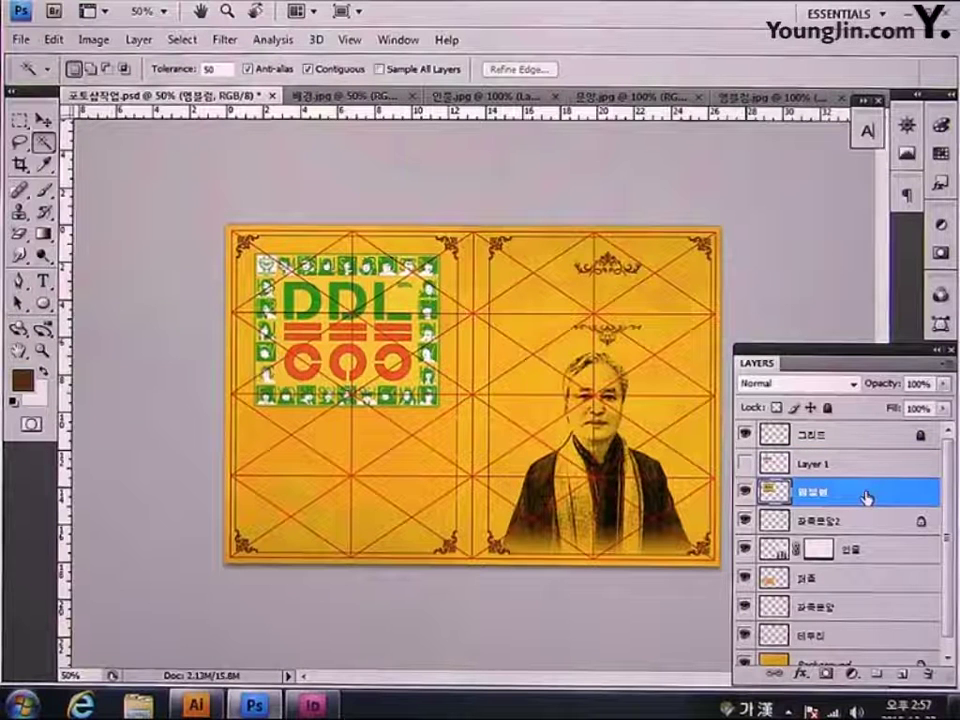
left_click(93, 40)
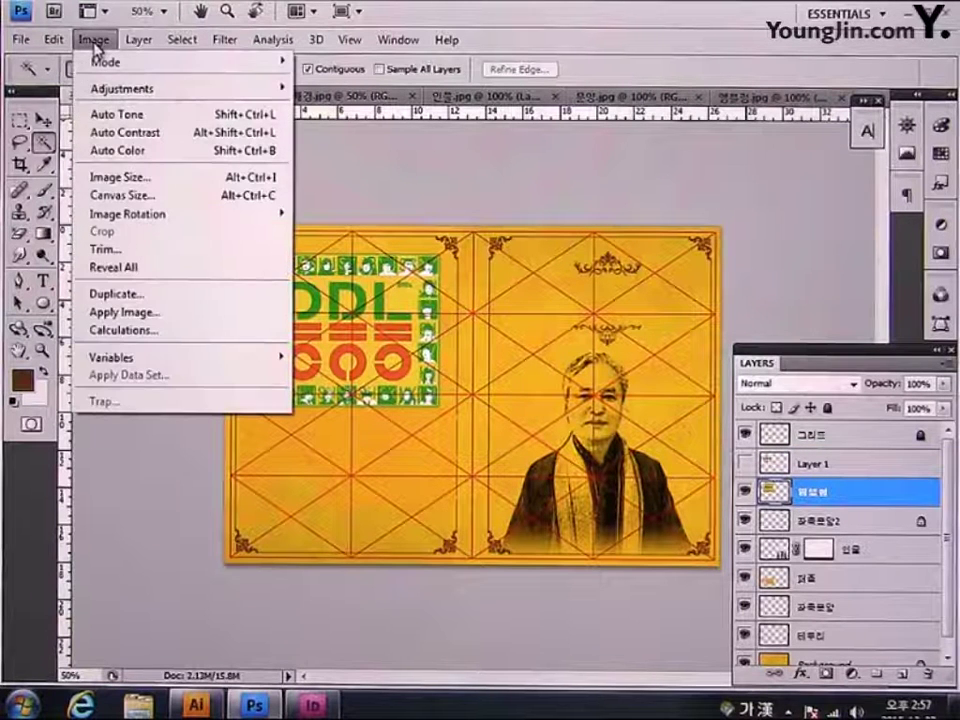
mouse_move(101, 92)
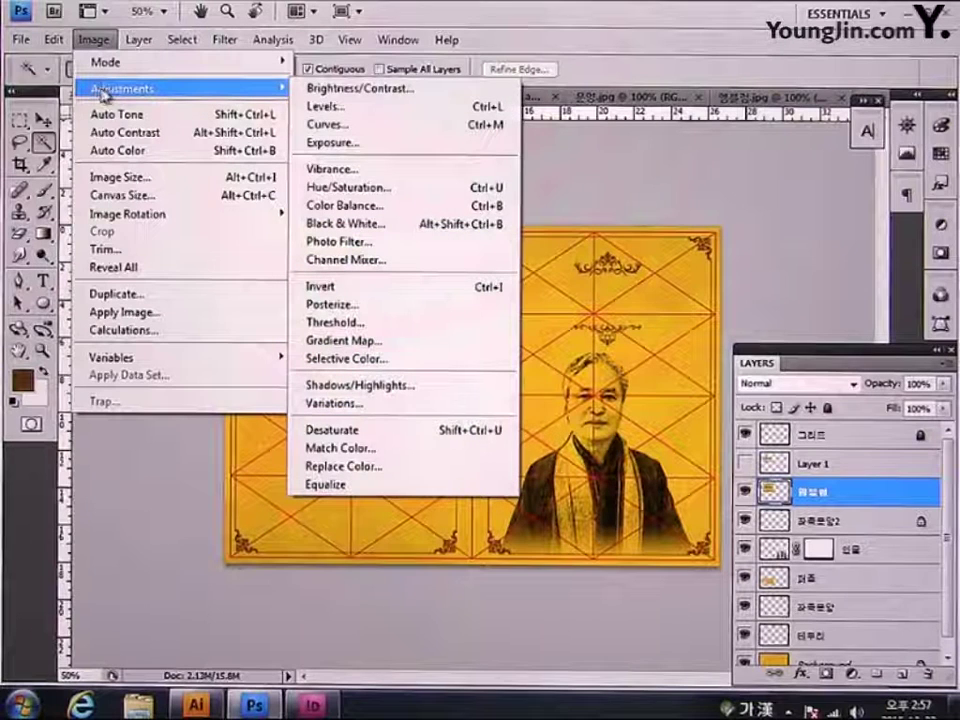
left_click(377, 193)
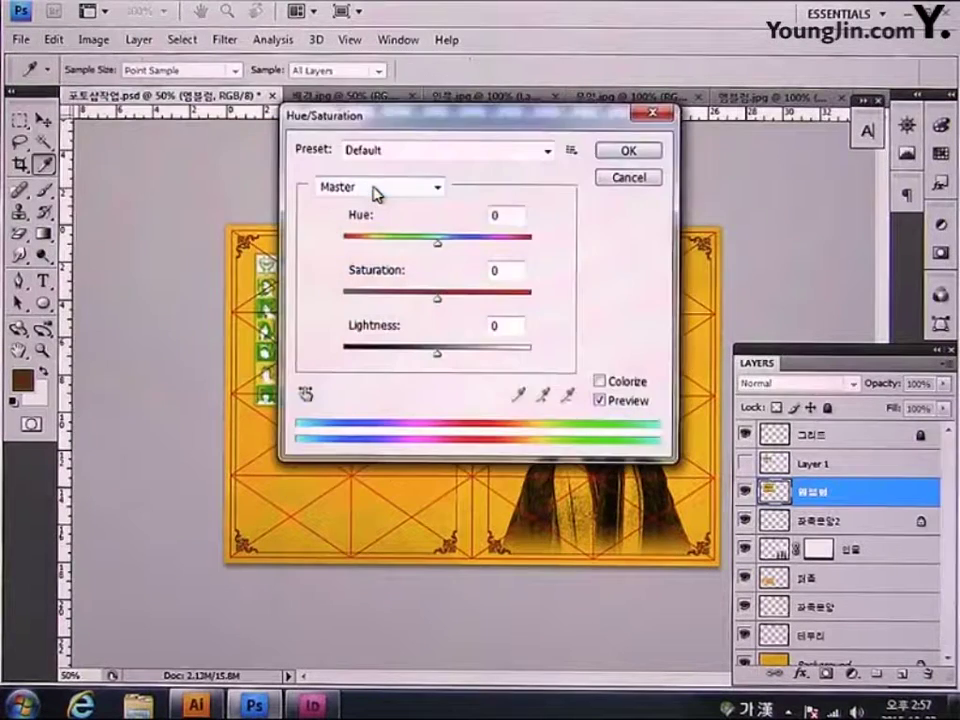
left_click_drag(393, 122, 389, 189)
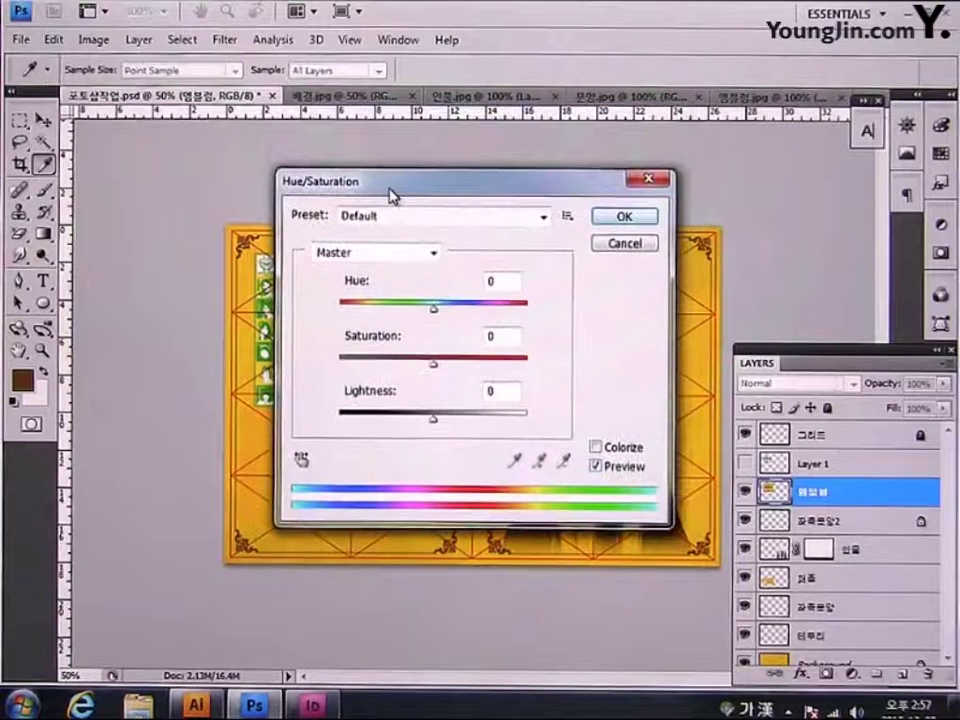
left_click(596, 447)
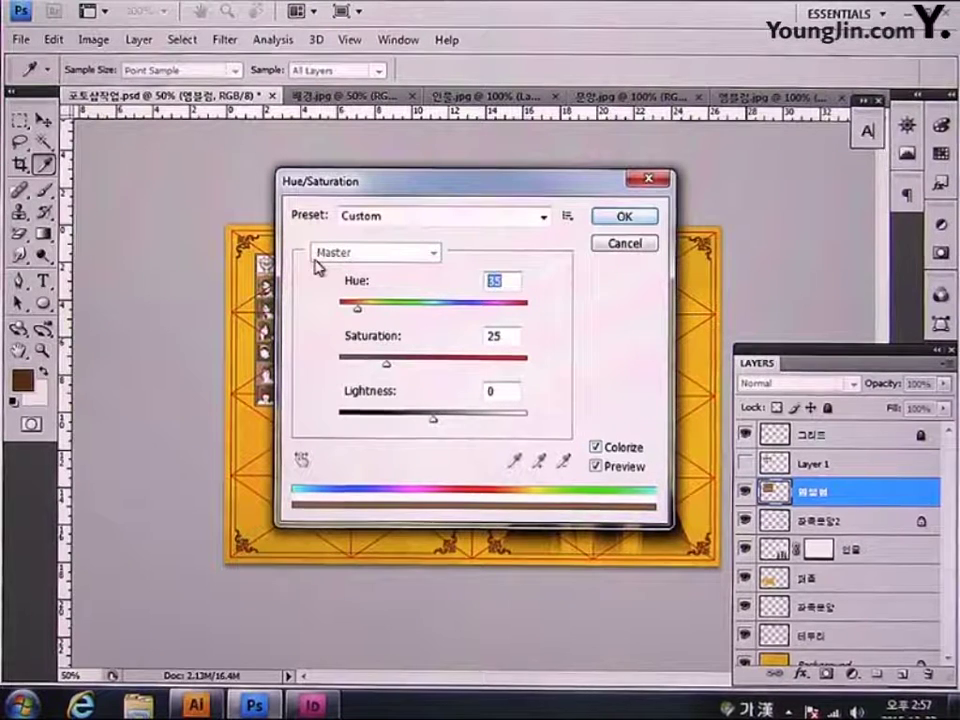
type("50")
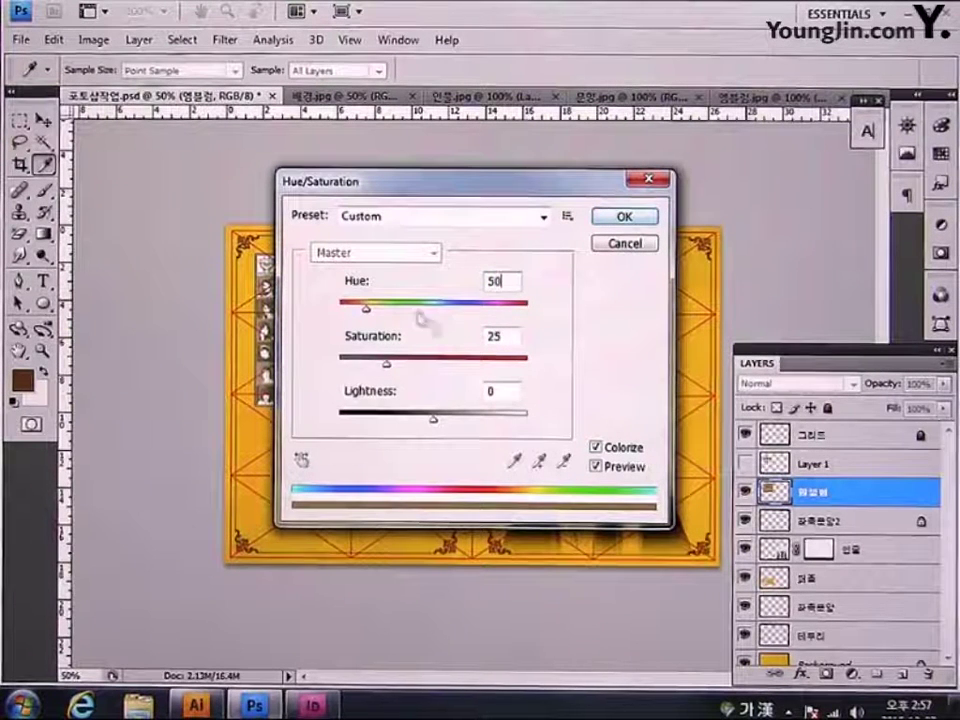
double_click(505, 338)
type("70")
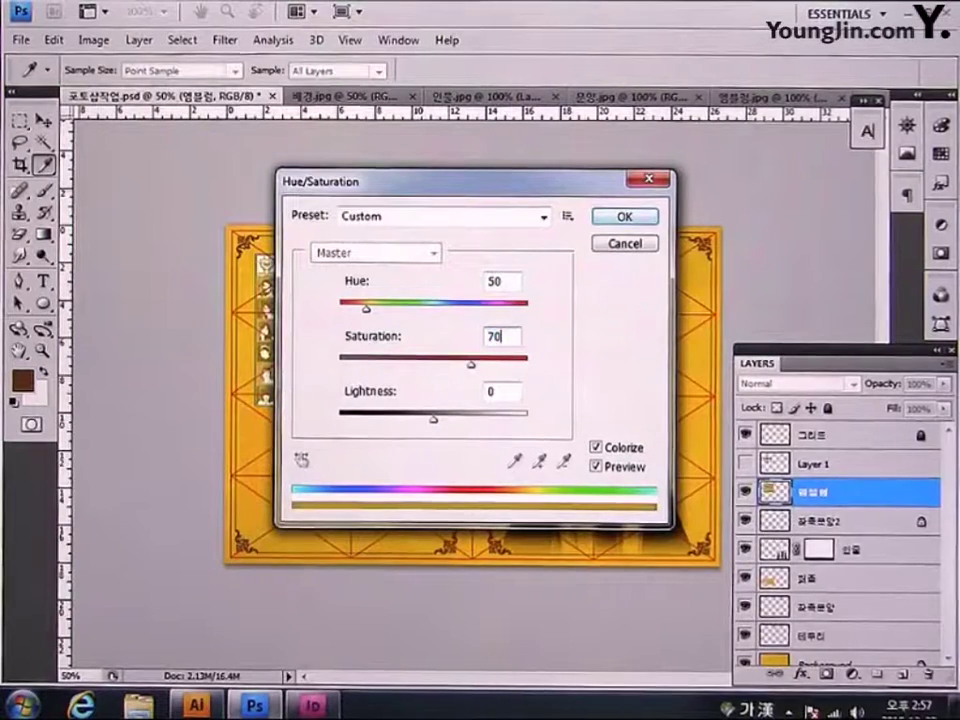
left_click(620, 220)
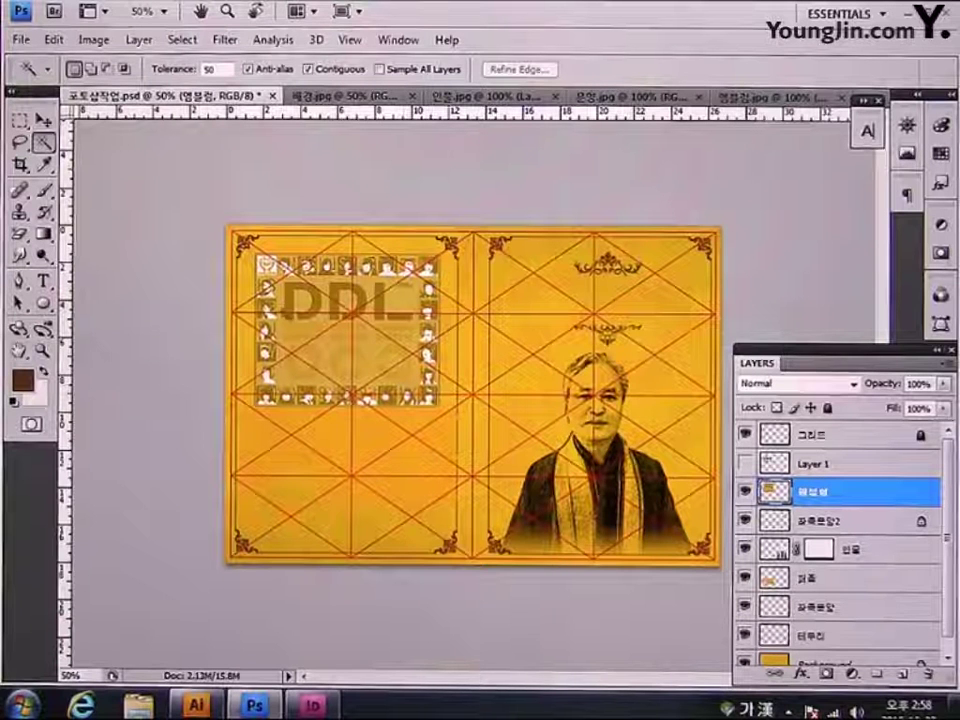
- Increase the contrast of the 엠블럼 layer with Levels, using input black 76 and input white 227
left_click(94, 40)
mouse_move(113, 89)
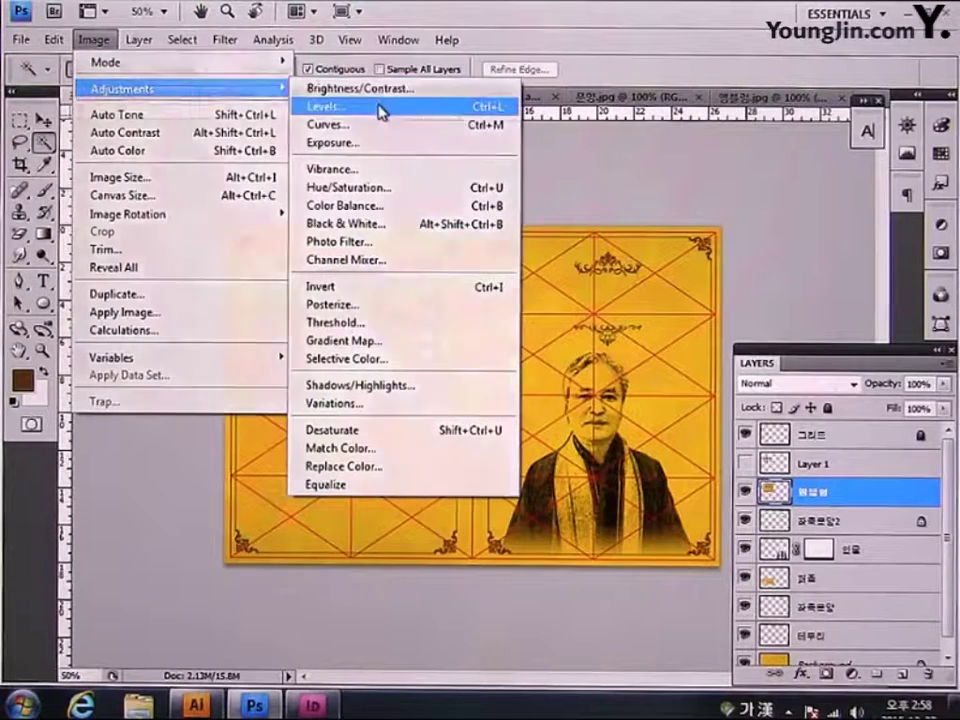
left_click(379, 107)
left_click_drag(667, 321, 583, 289)
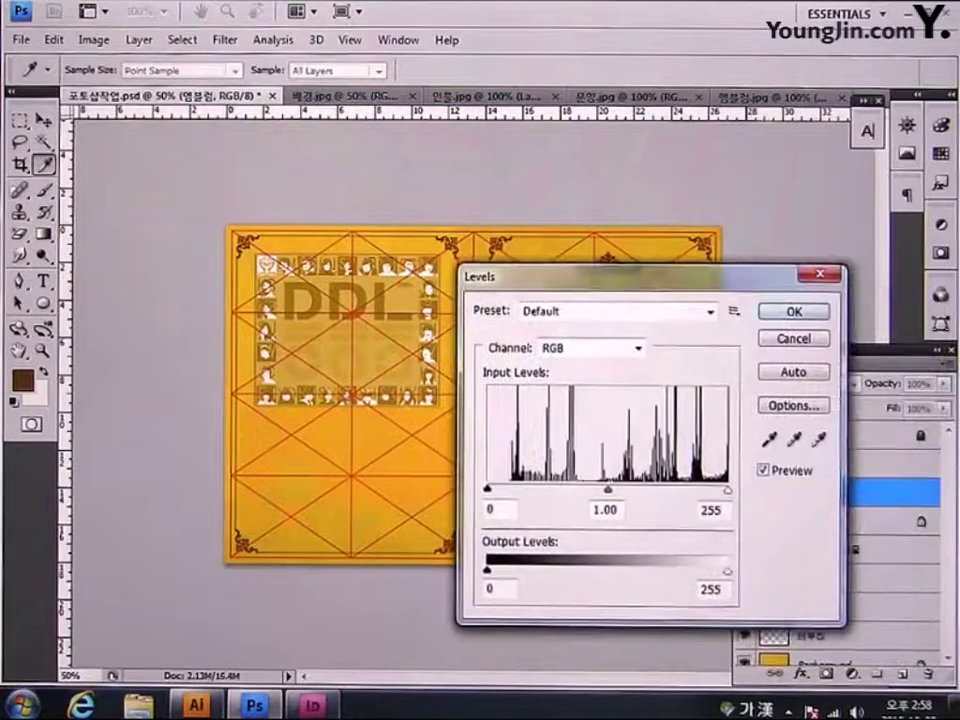
left_click_drag(488, 490, 516, 501)
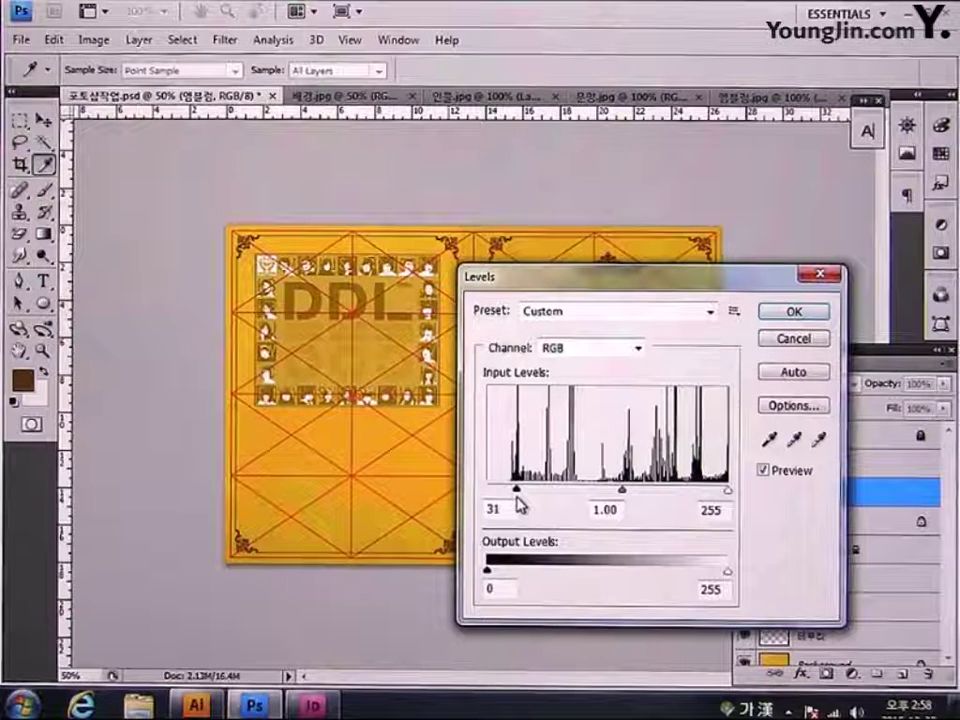
left_click_drag(527, 505, 562, 509)
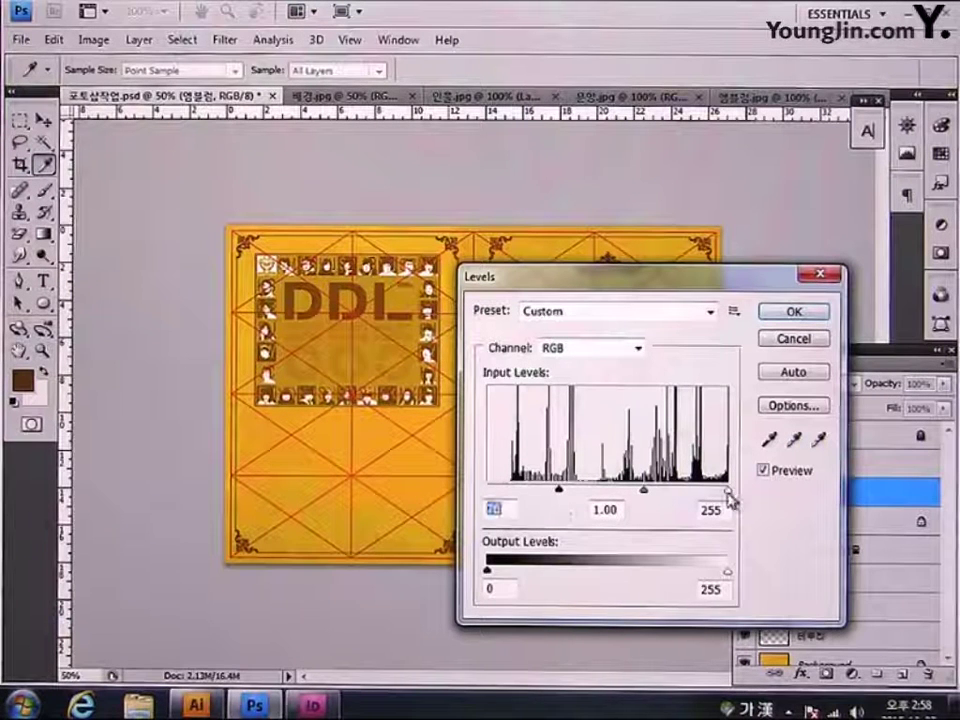
left_click_drag(731, 497, 707, 495)
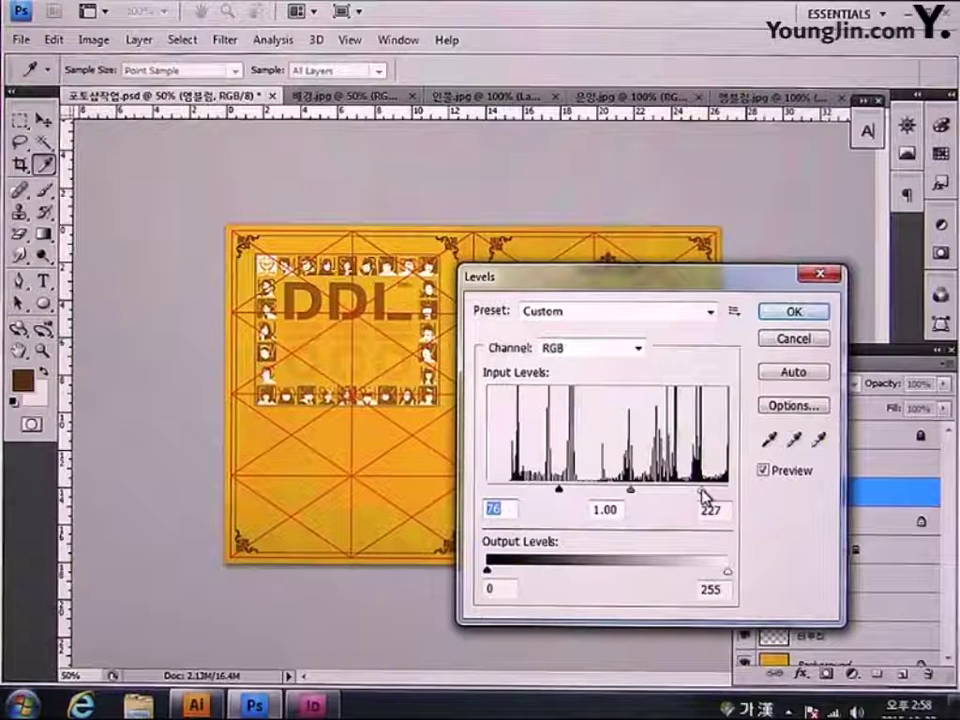
left_click(703, 495)
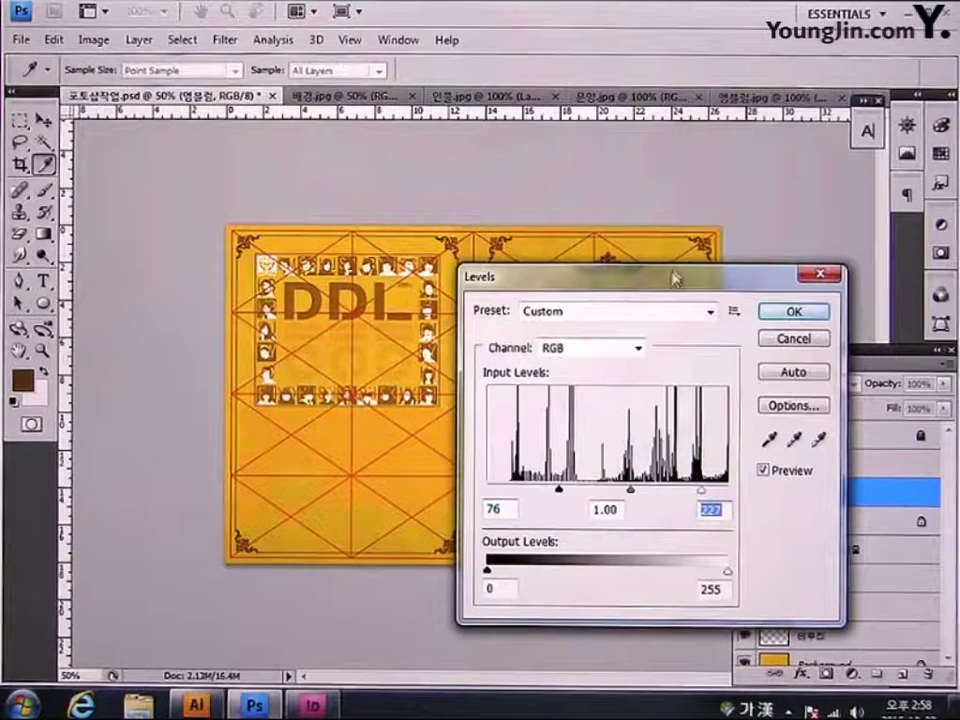
left_click_drag(675, 285, 712, 288)
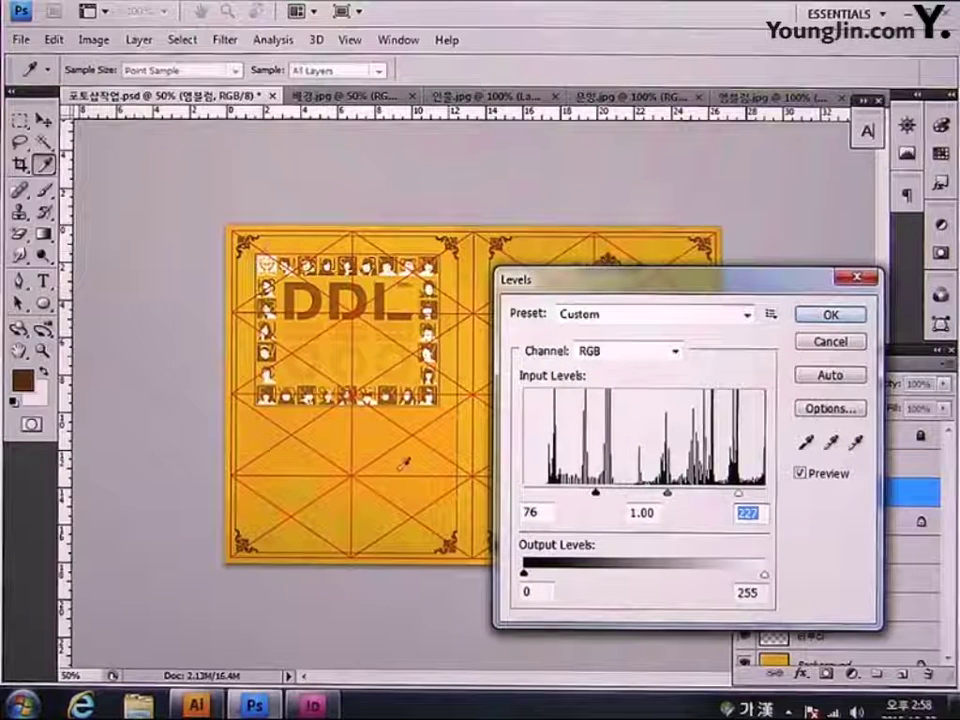
left_click(820, 316)
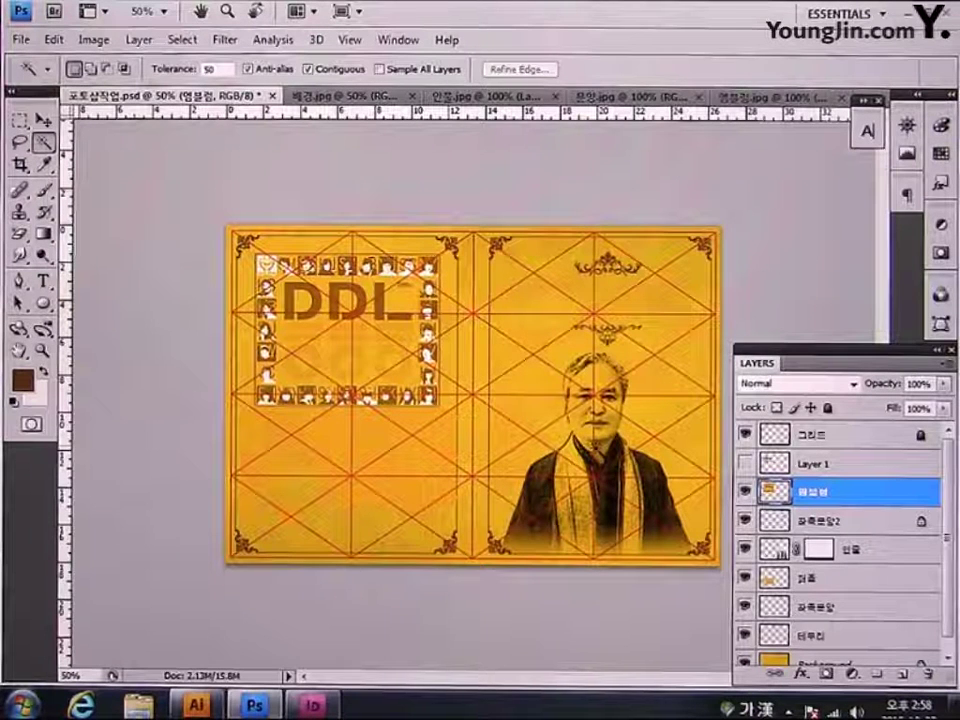
- Apply the Texturizer filter to the 엠블럼 layer with Canvas texture, 70% scaling, relief 3 and light from Top
left_click(224, 39)
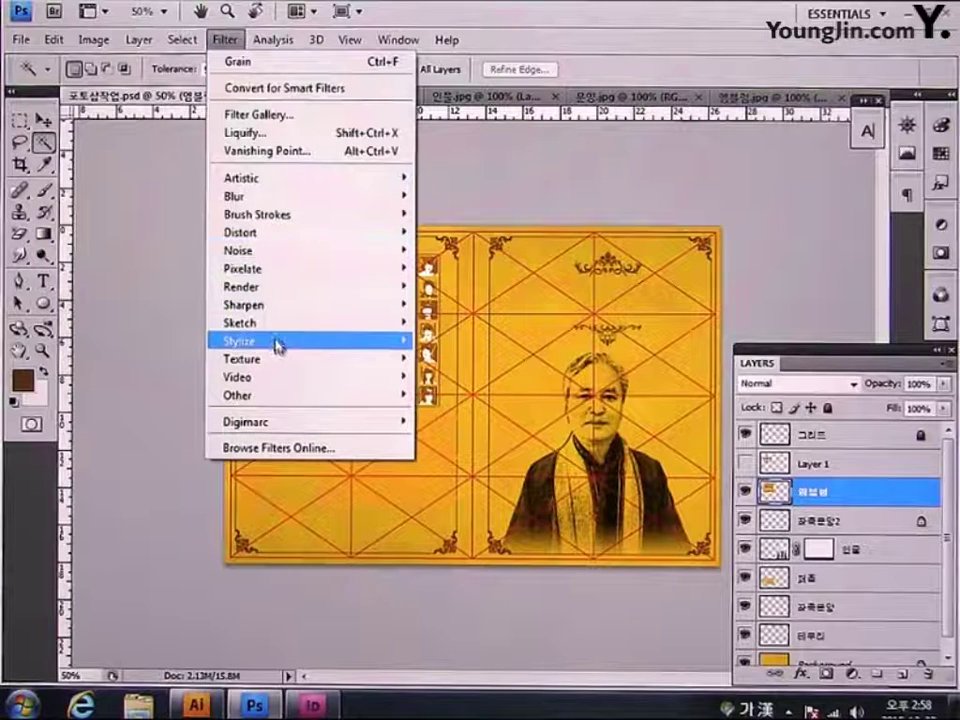
mouse_move(280, 366)
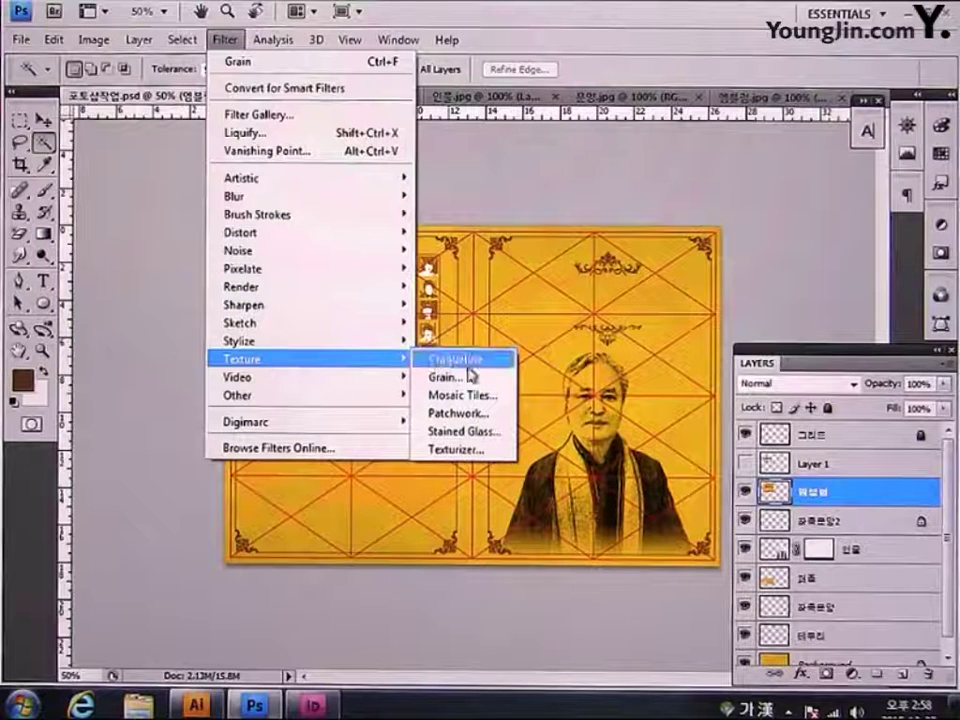
left_click(463, 455)
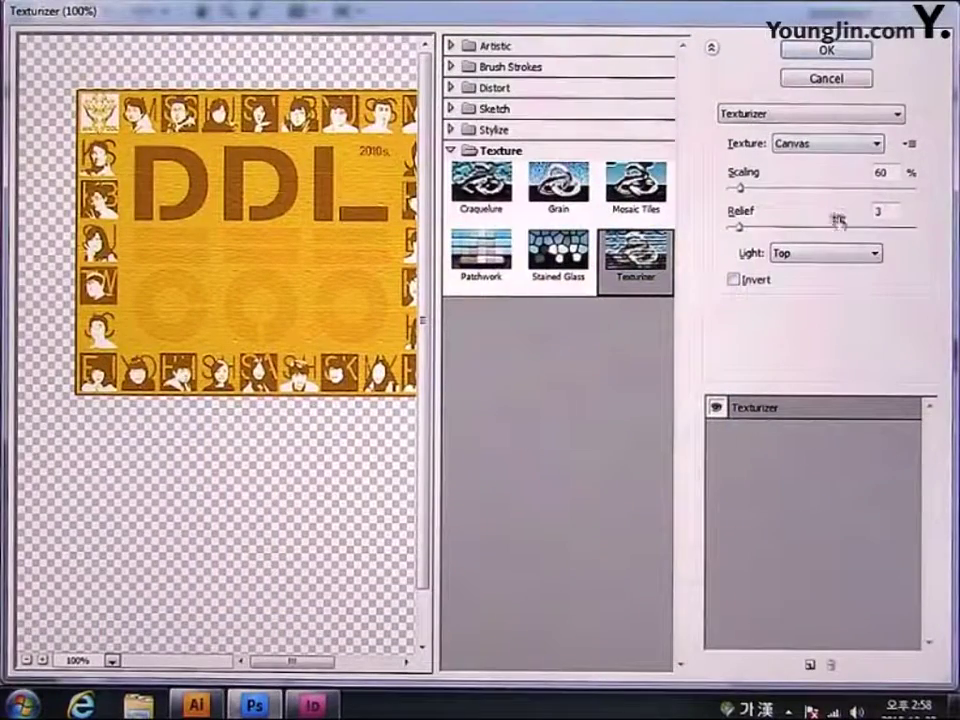
left_click(880, 172)
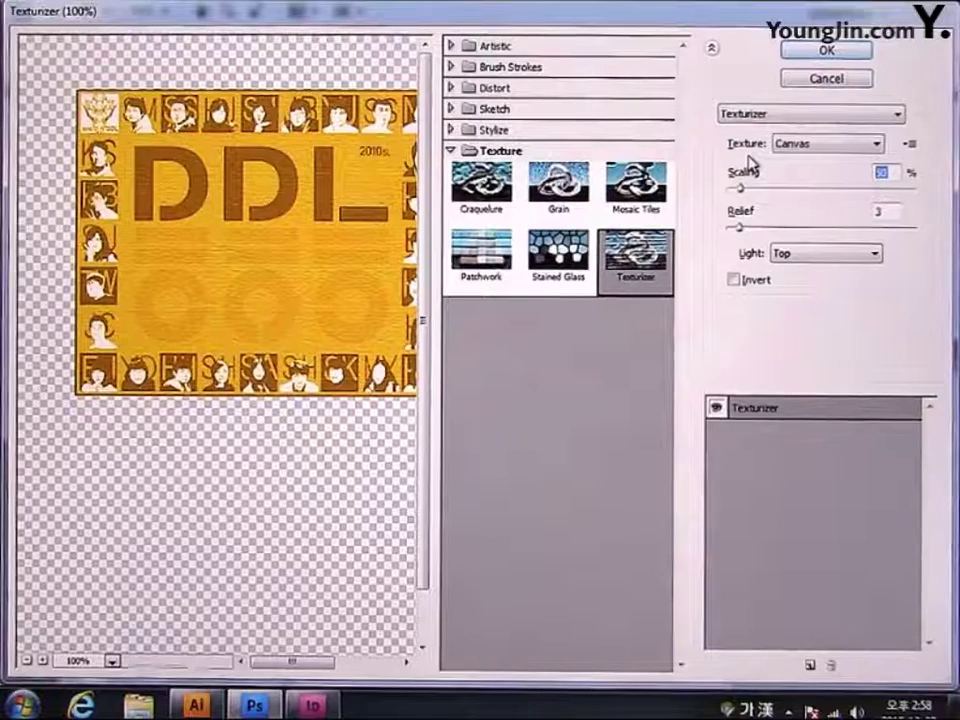
type("70")
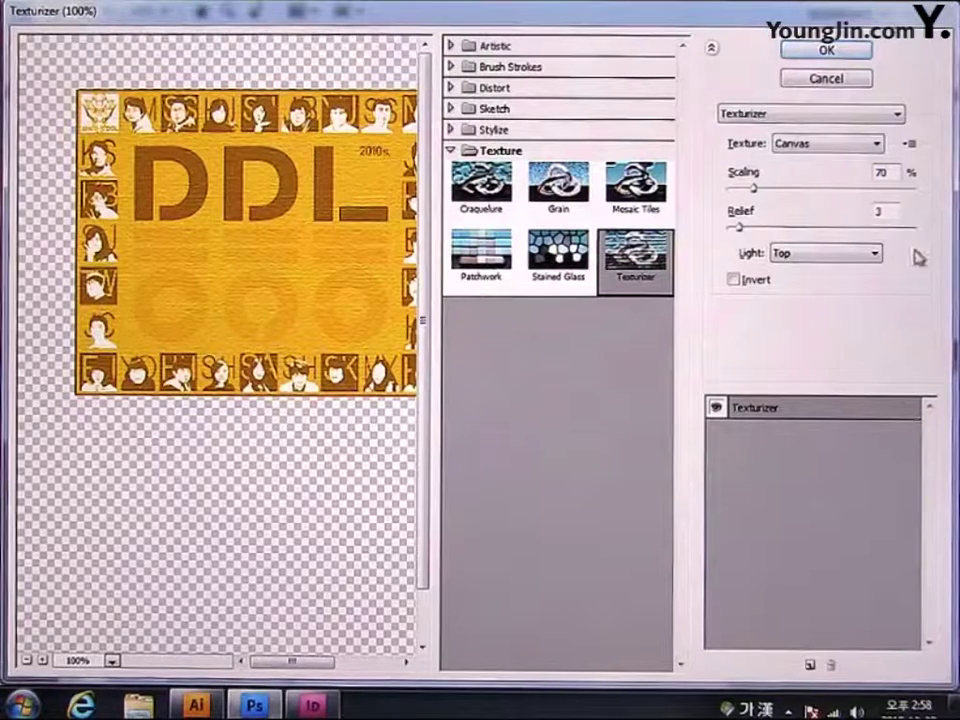
left_click(773, 212)
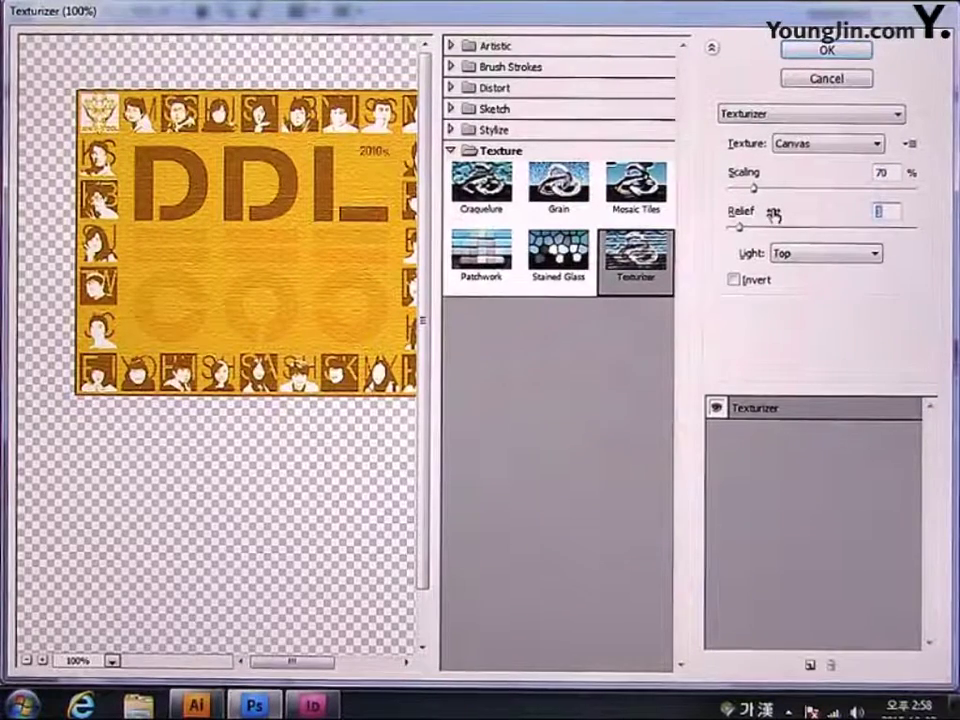
type("3")
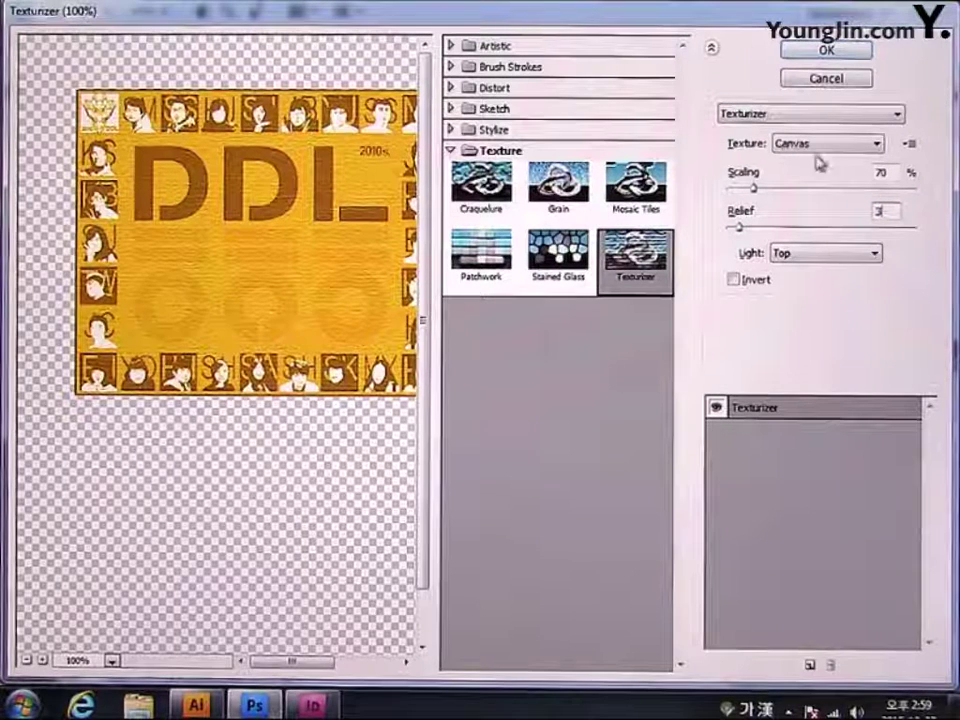
left_click(850, 156)
left_click(851, 154)
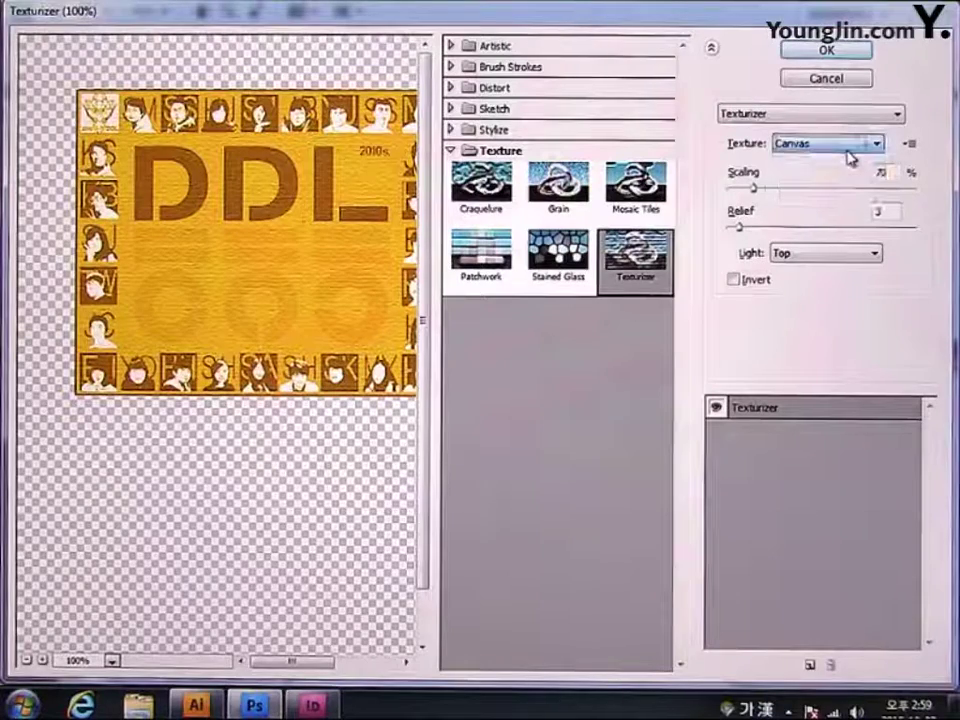
left_click(851, 58)
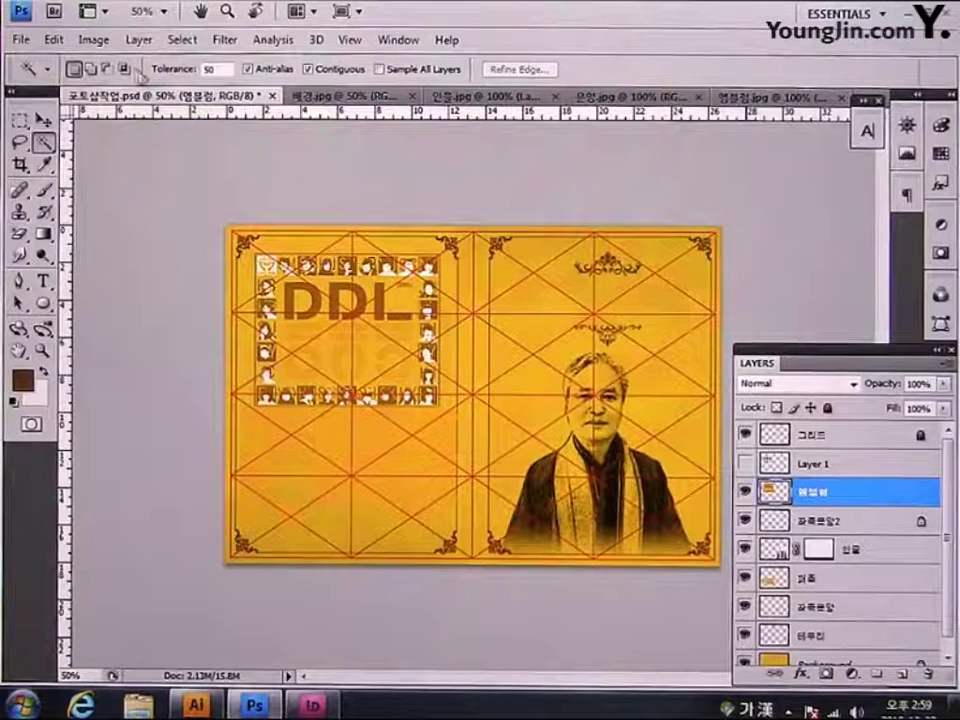
- Convert the document to CMYK Color mode without flattening its layers
left_click(88, 40)
mouse_move(112, 66)
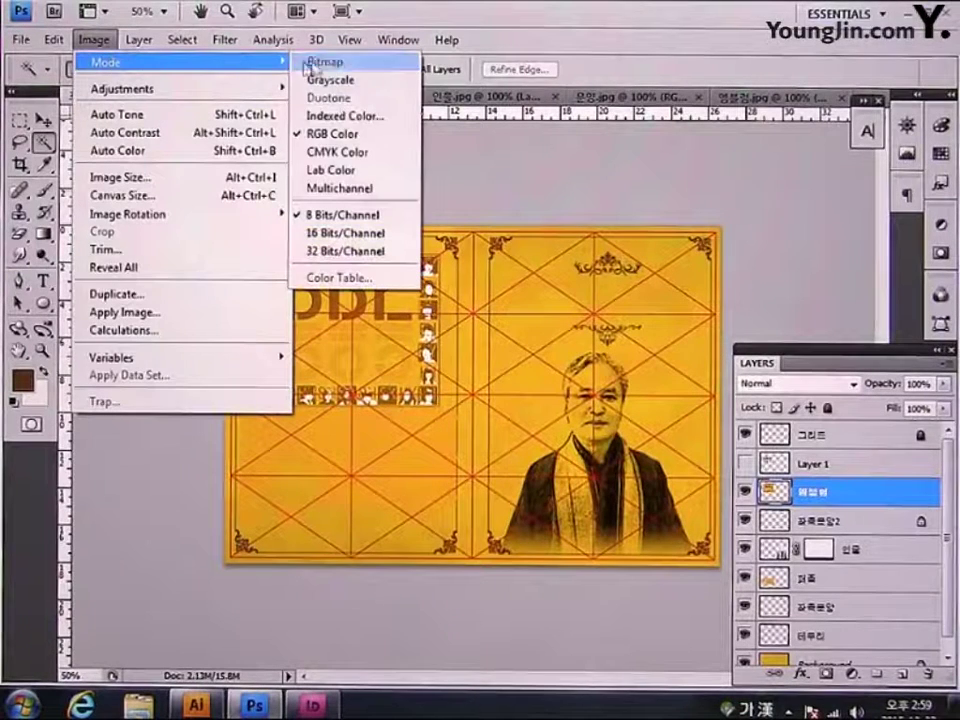
left_click(353, 153)
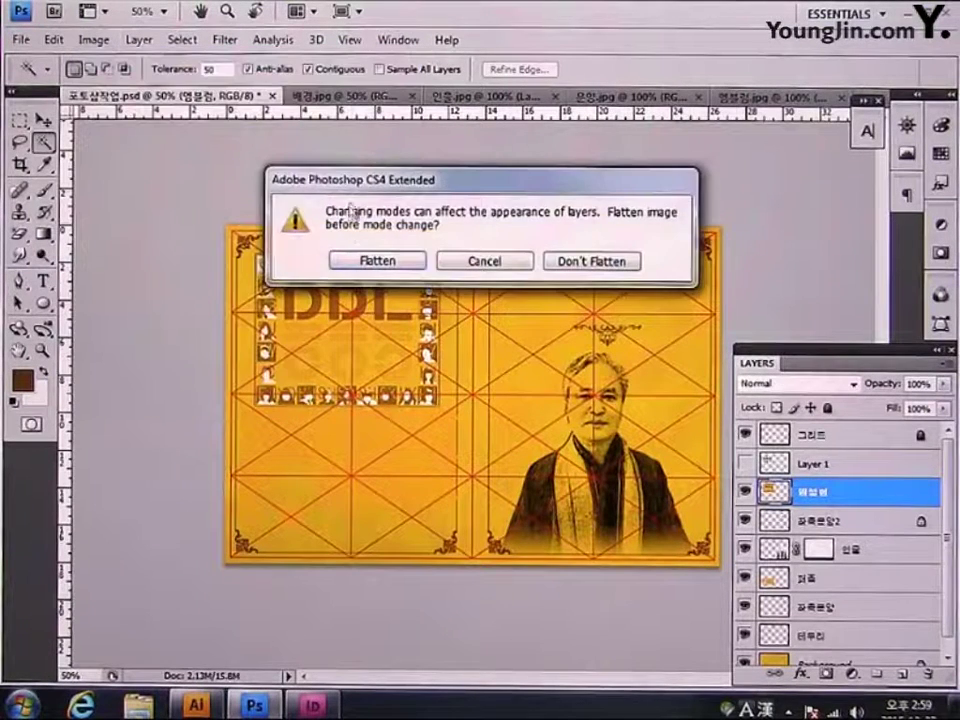
left_click(593, 261)
left_click(442, 283)
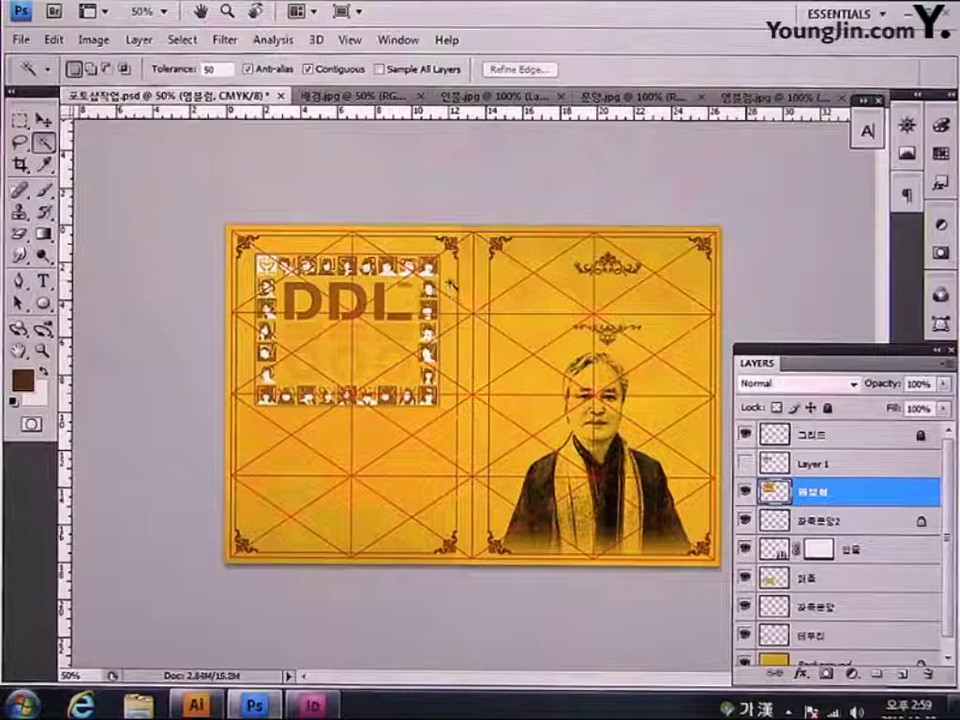
- Add a Stroke effect to the 엠블럼 layer with size 5 px and position Outside
double_click(873, 498)
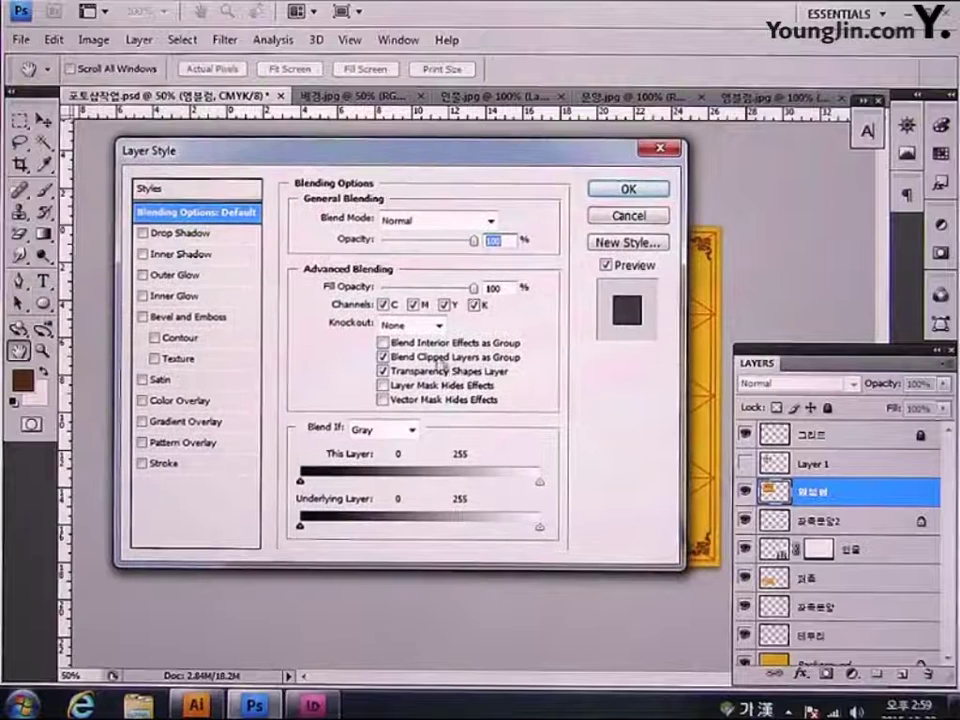
left_click(142, 465)
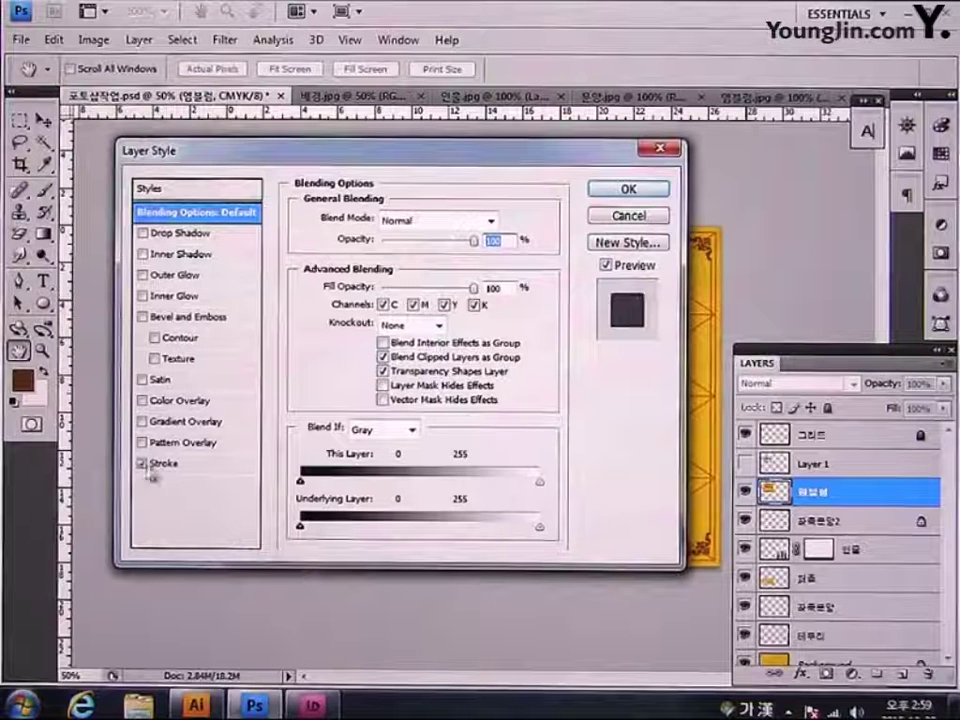
left_click(165, 468)
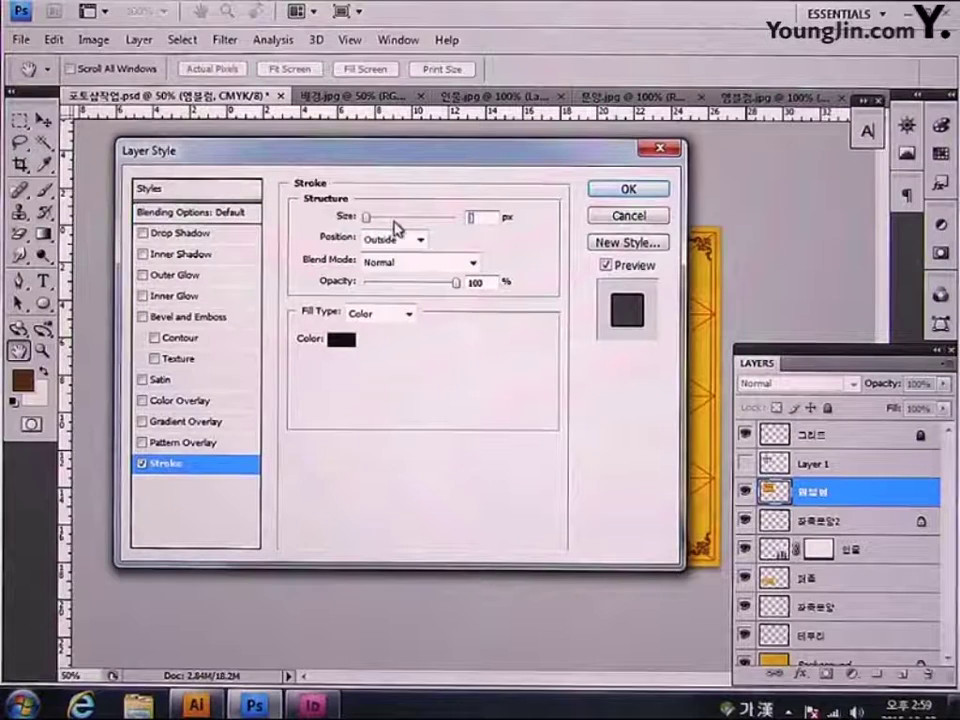
type("5")
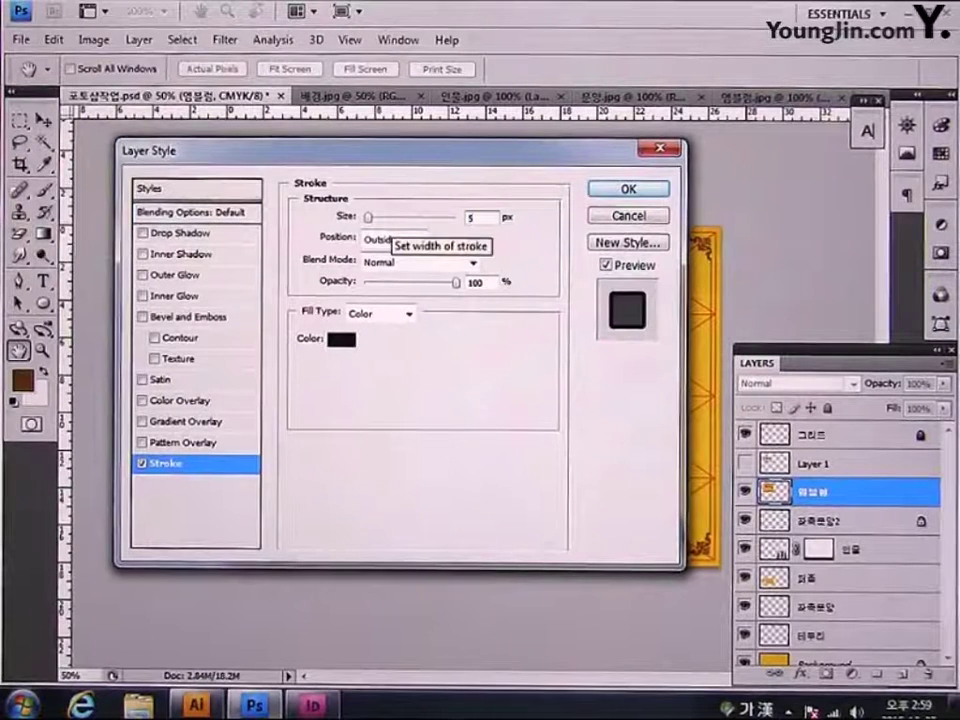
left_click(420, 240)
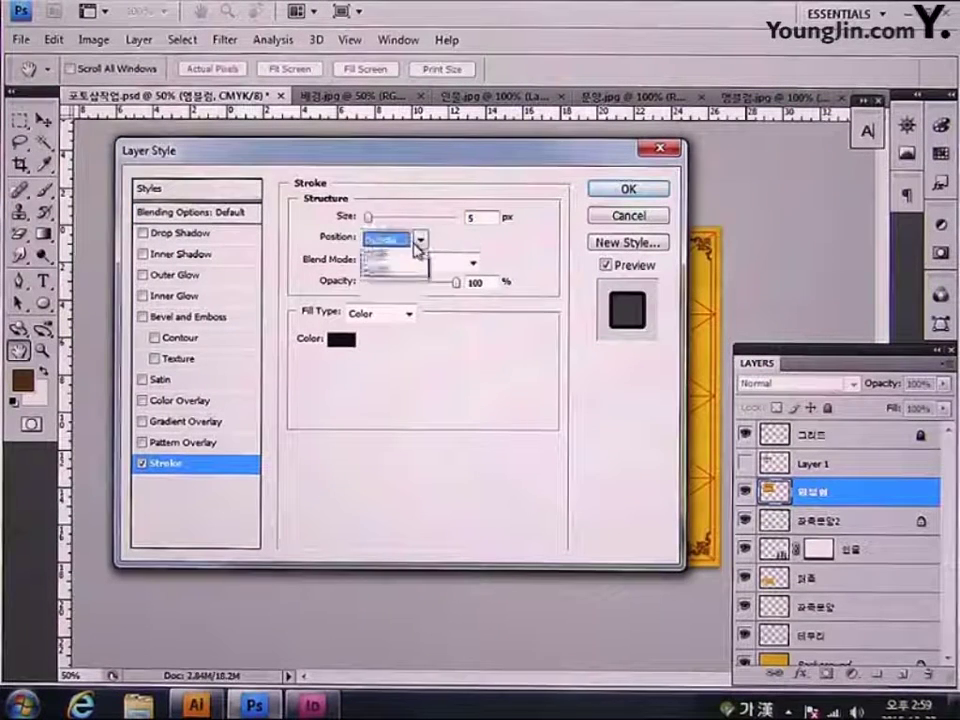
left_click(398, 262)
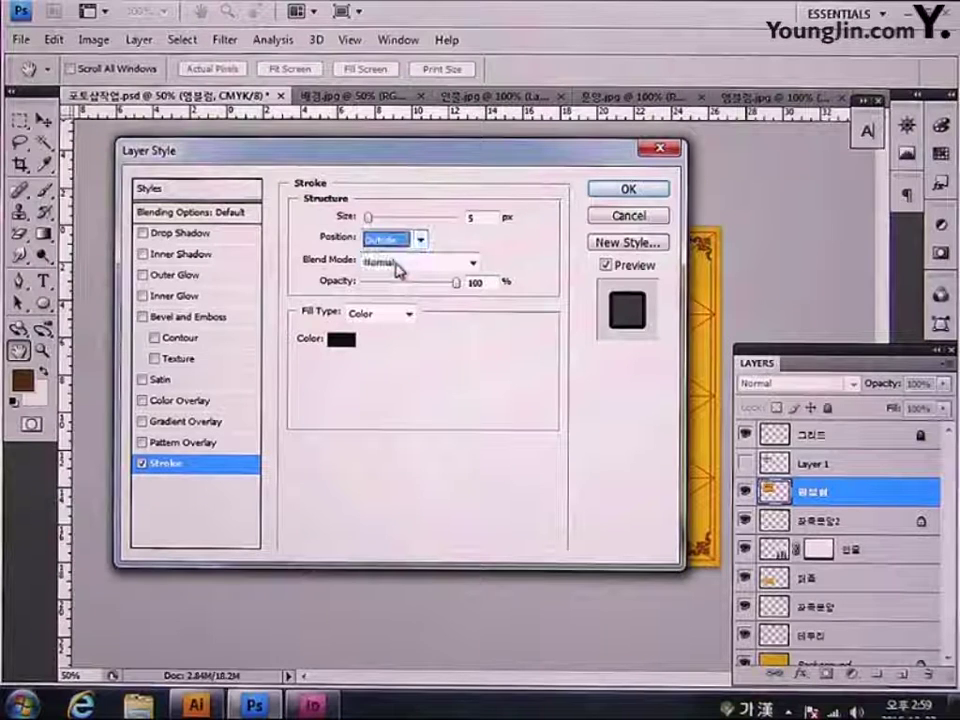
- Set the emblem's stroke colour to yellow with C 3, M 17, Y 98, K 0
left_click(341, 339)
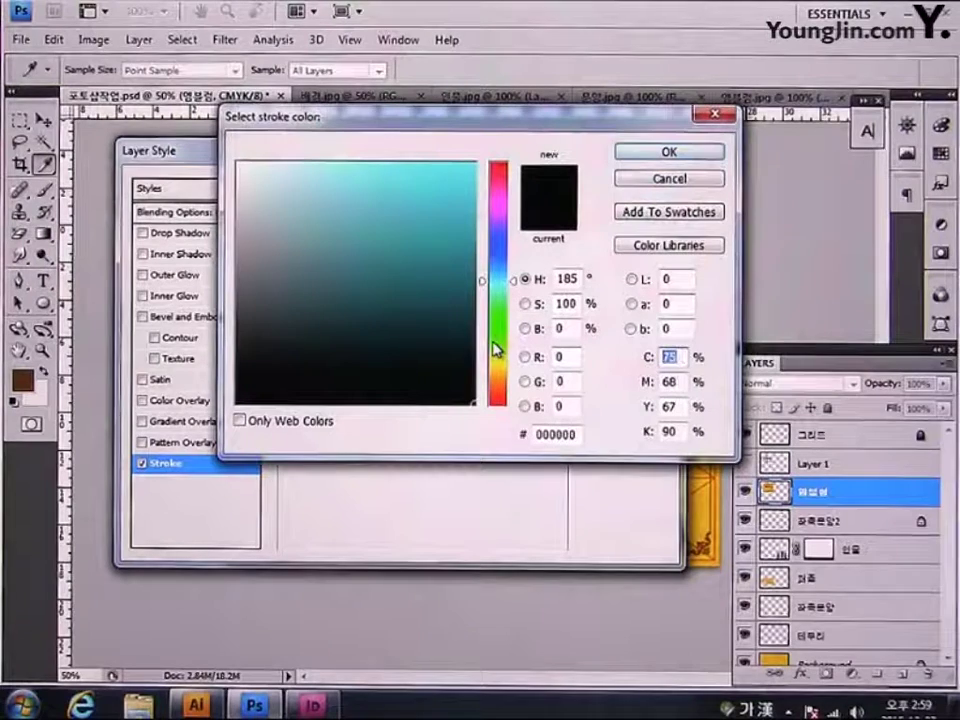
type("3")
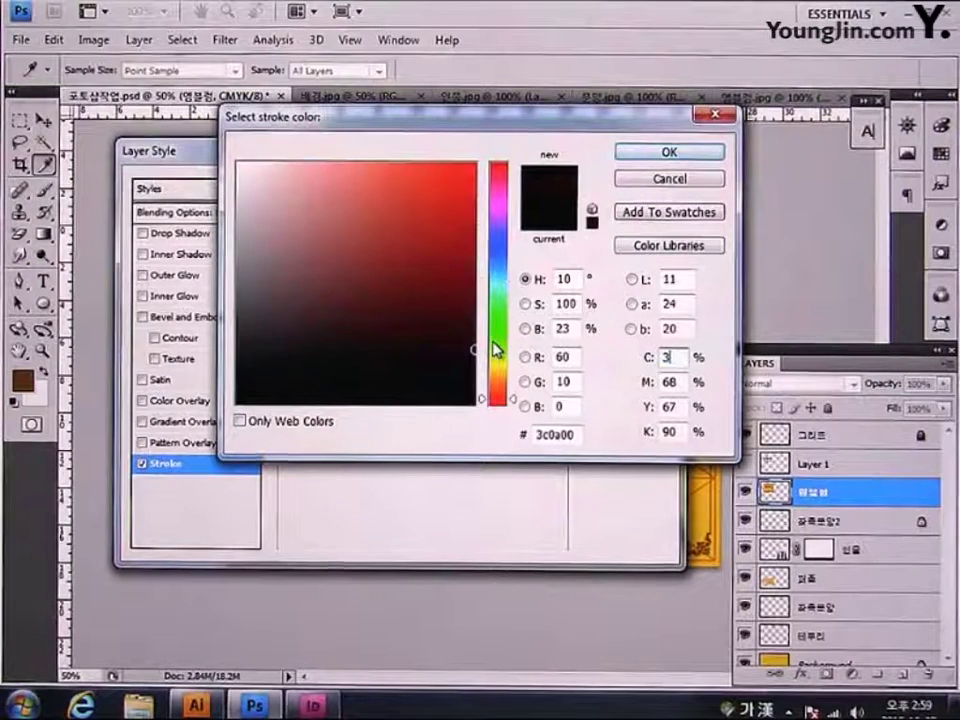
key("Tab")
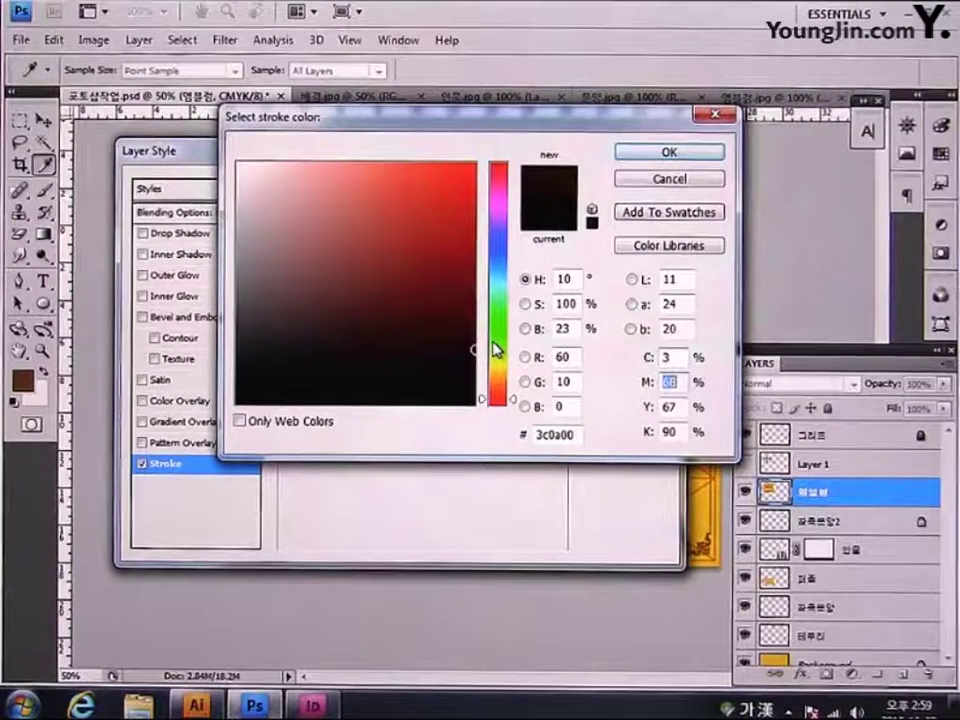
type("17")
key("Tab")
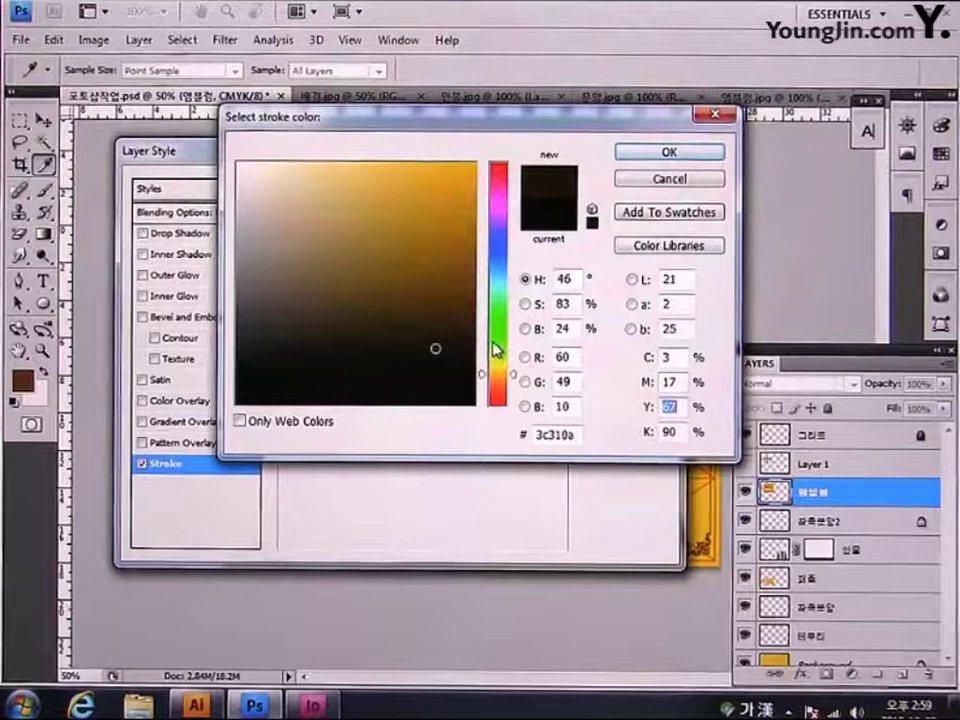
type("98")
type("0")
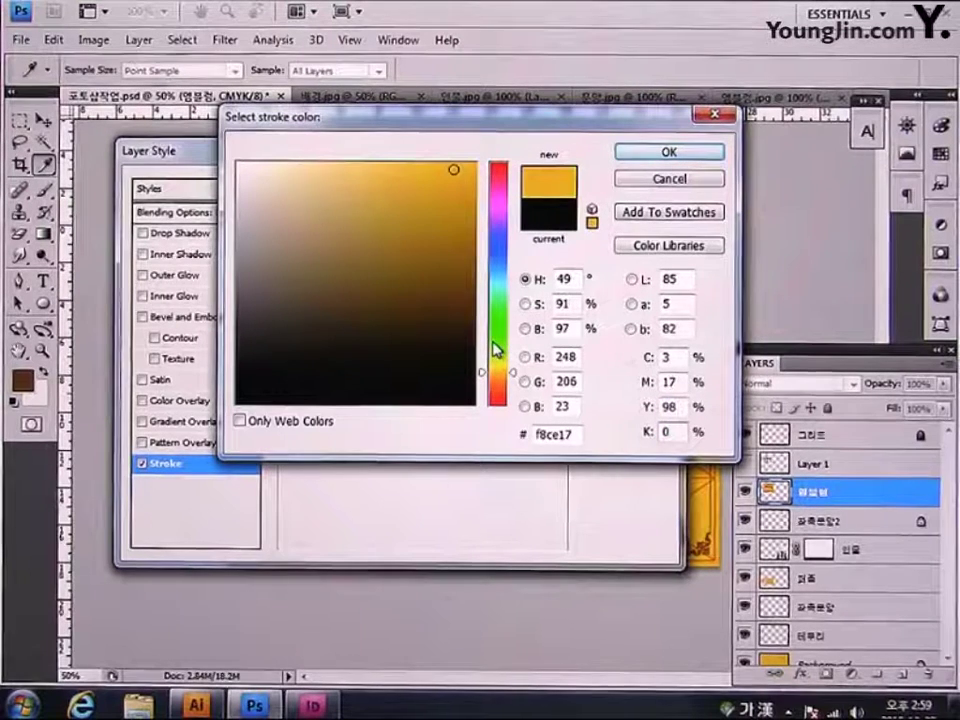
left_click(697, 160)
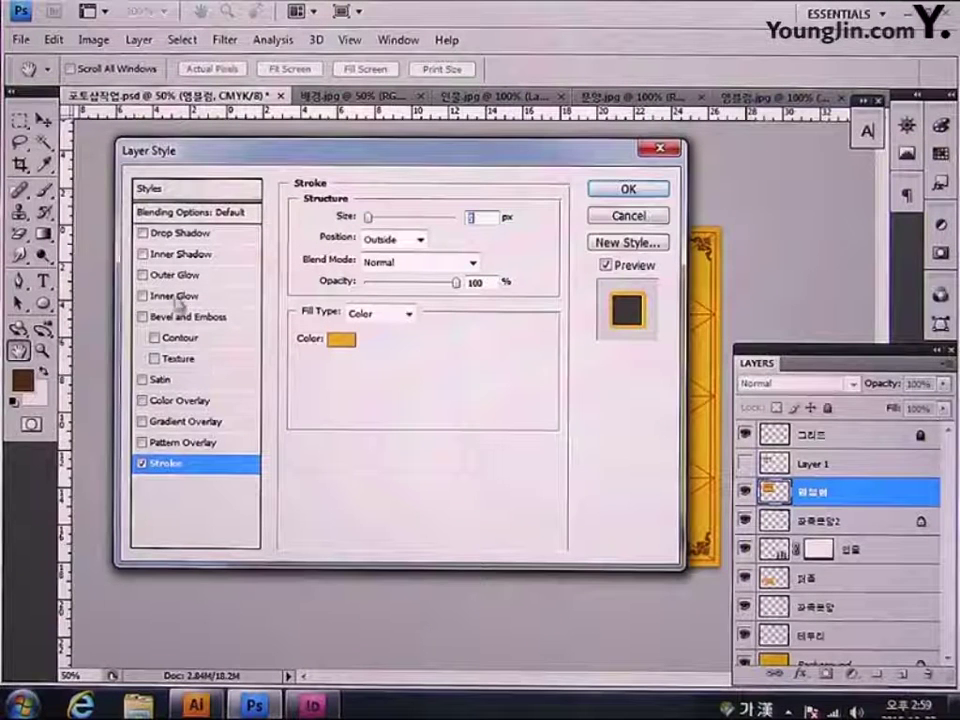
- Add an Outer Glow to the 엠블럼 layer with Multiply blend mode and 28% opacity
left_click(172, 276)
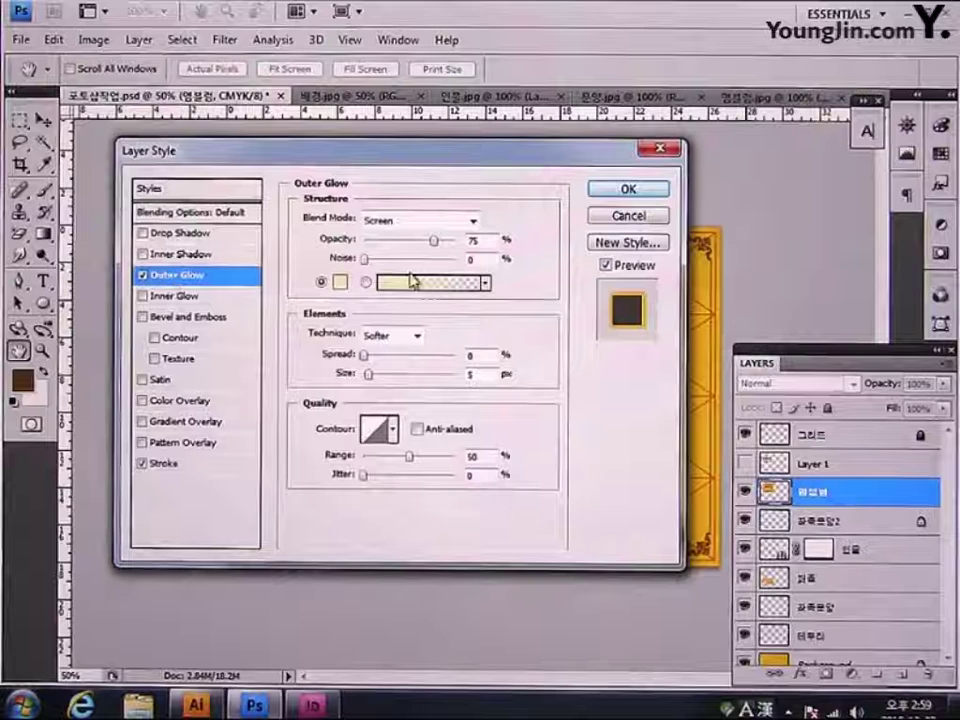
left_click(458, 220)
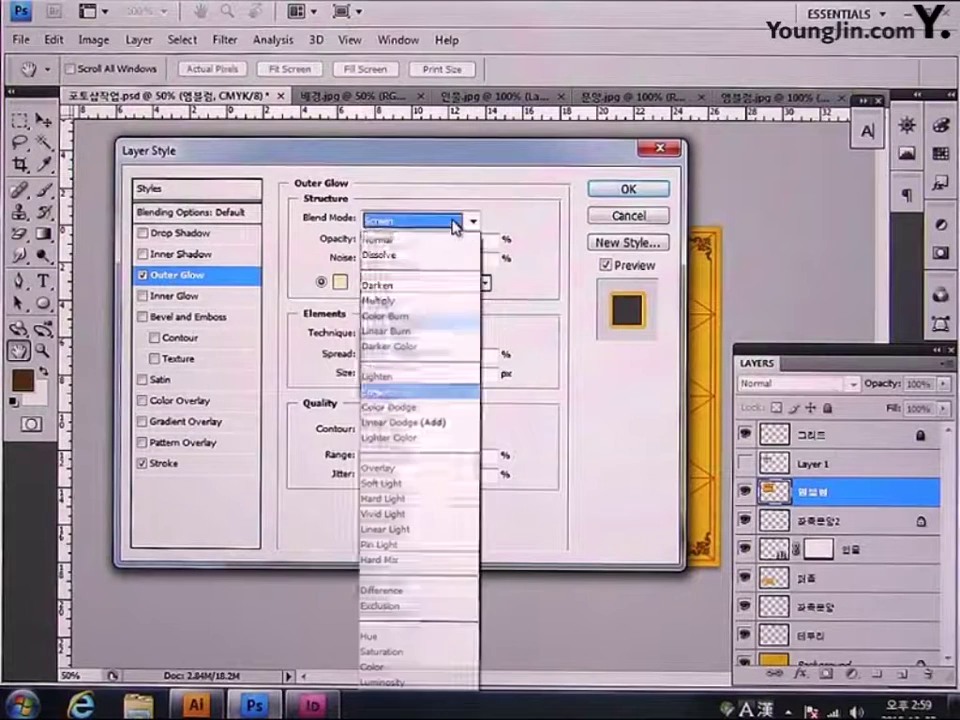
left_click(419, 302)
key("Tab")
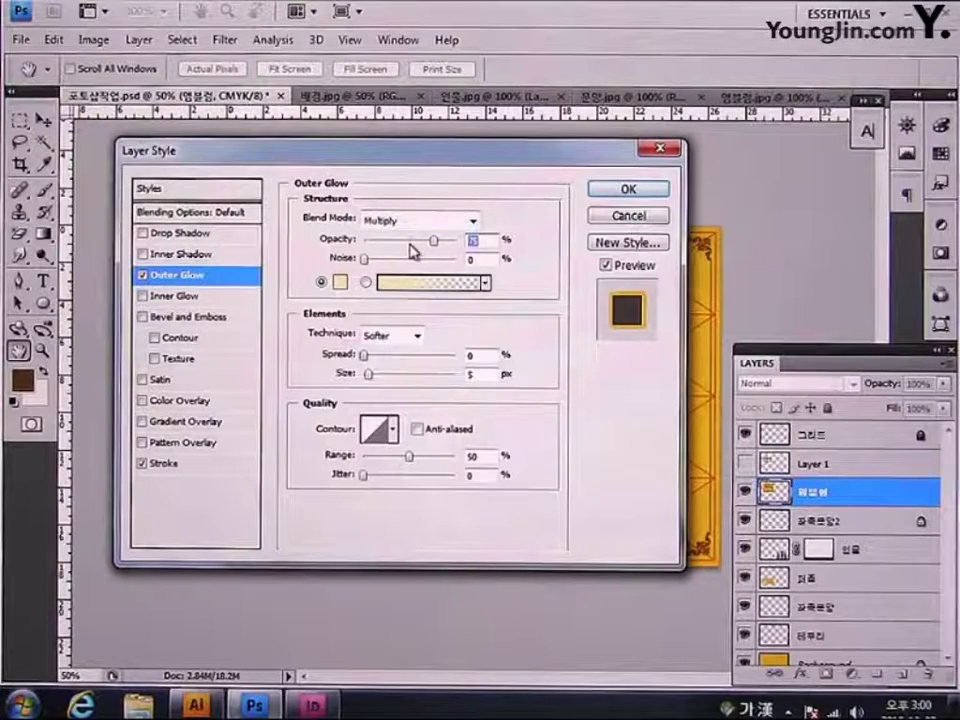
type("28")
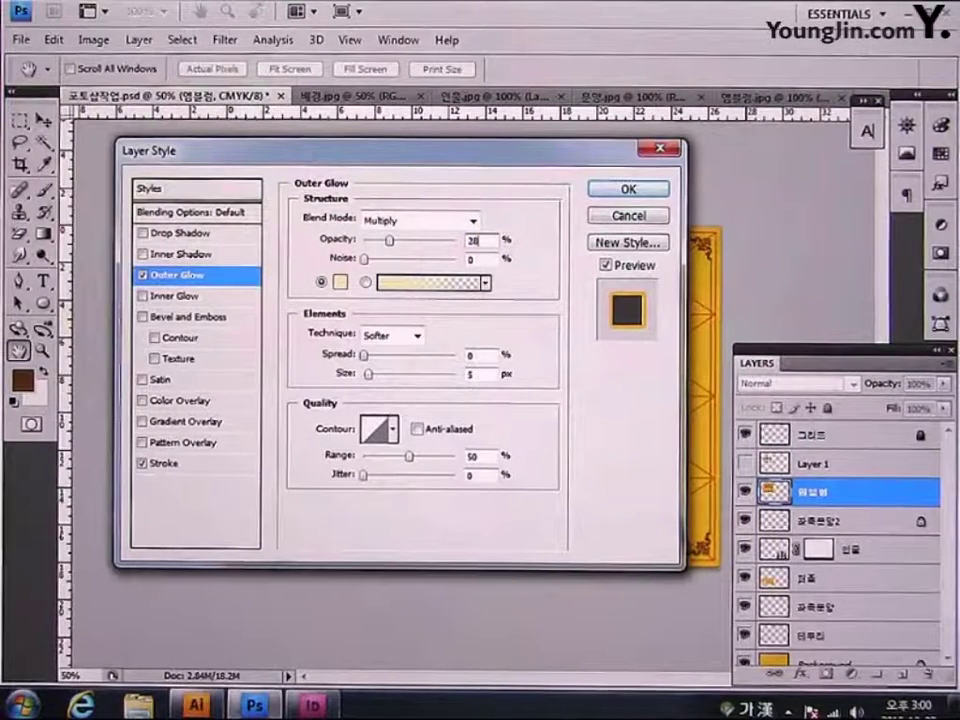
- Set the outer glow colour to brown with C 40, M 60, Y 100, K 30
left_click(343, 282)
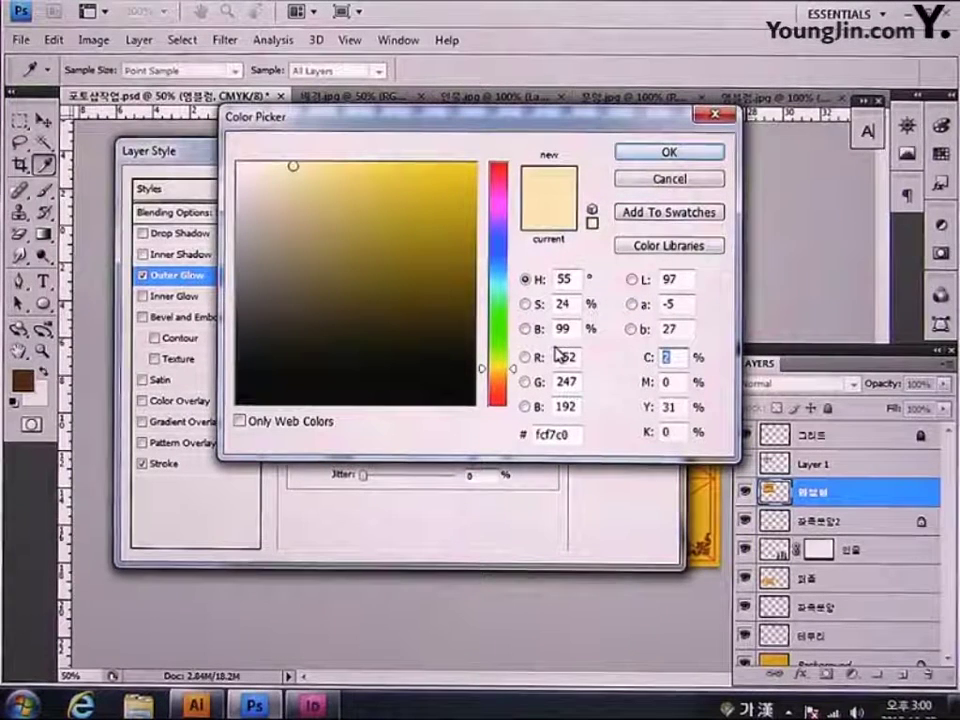
type("4")
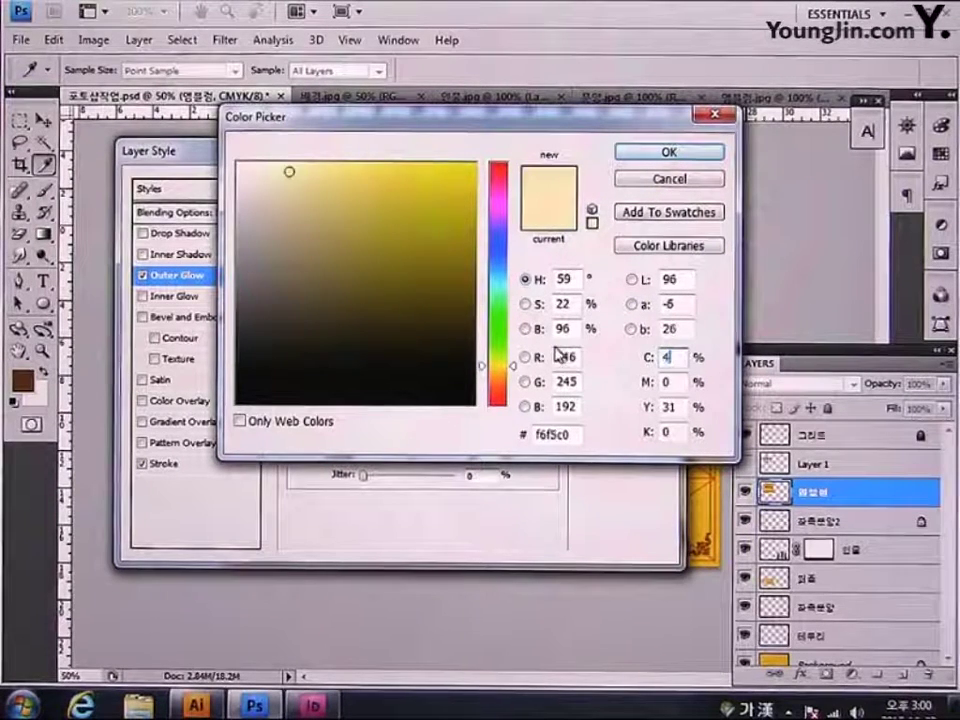
type("0")
key("Tab")
type("60")
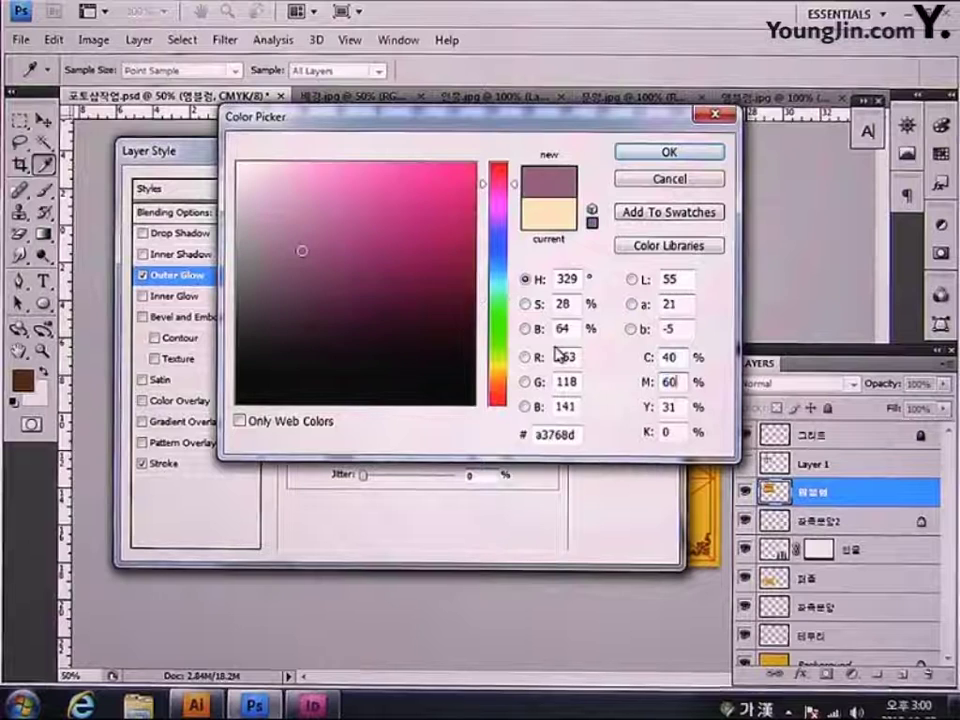
key("Tab")
type("100")
key("Tab")
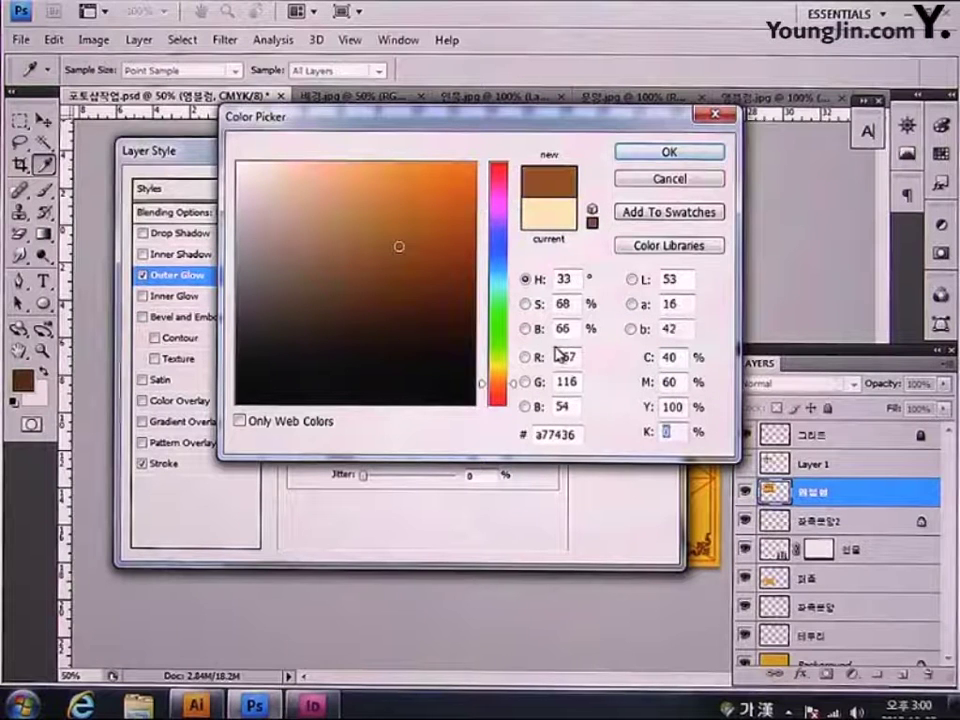
type("30")
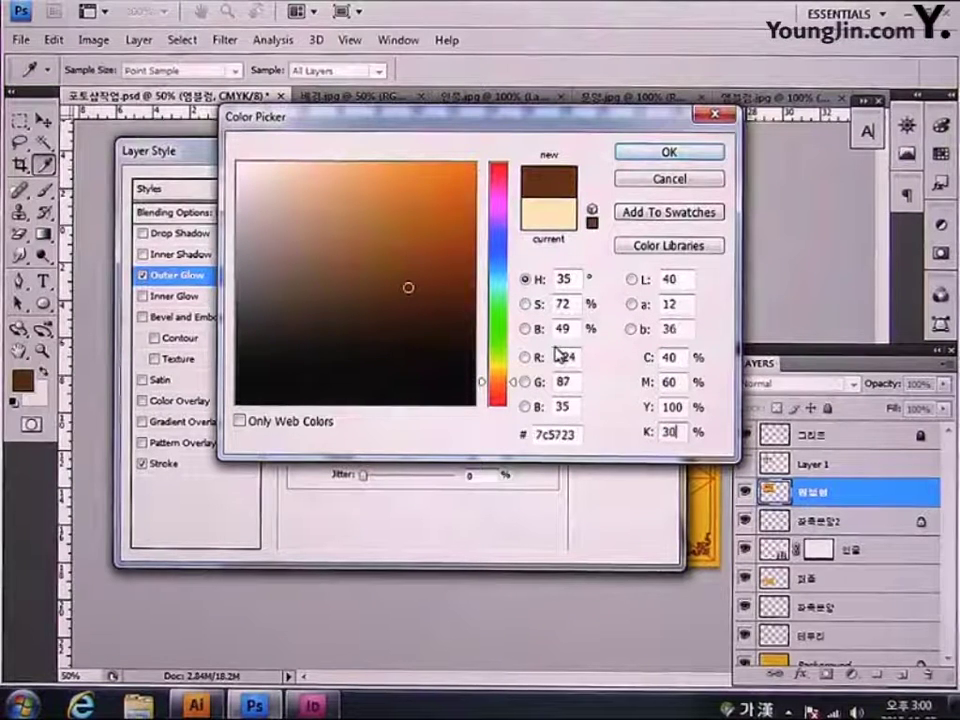
left_click(669, 153)
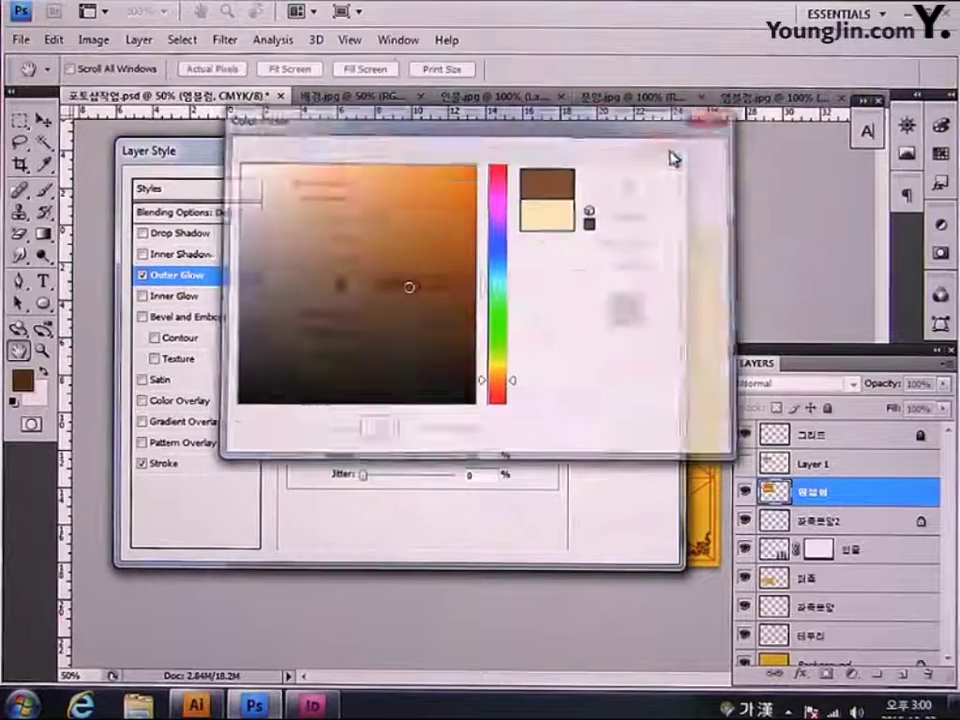
- Set the emblem's outer glow spread to 15% and size to 10 px, and apply the layer style
double_click(486, 357)
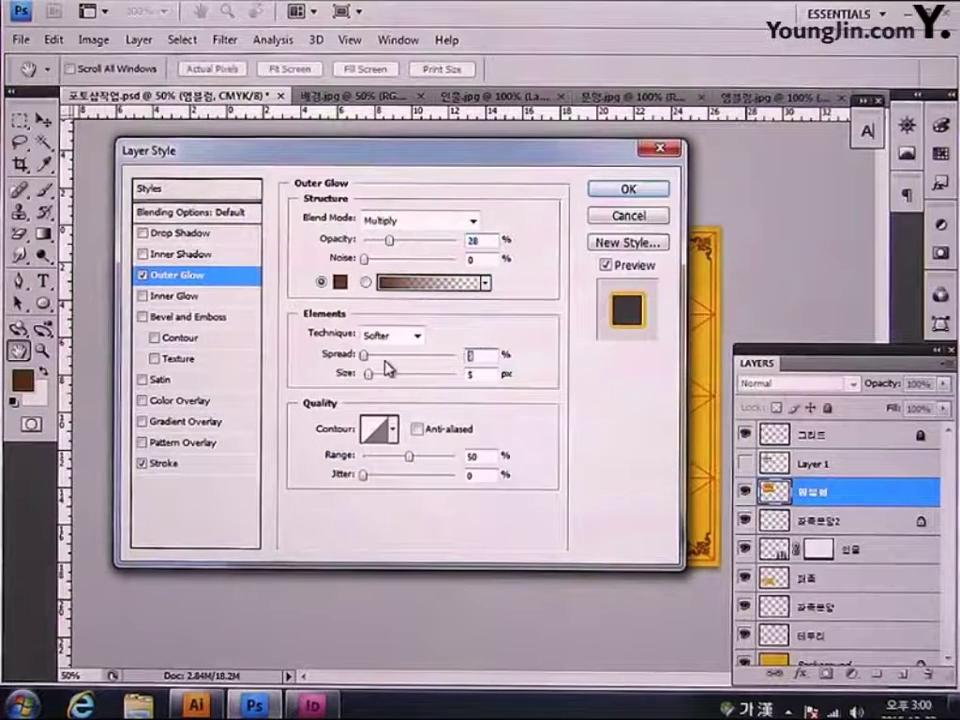
type("15")
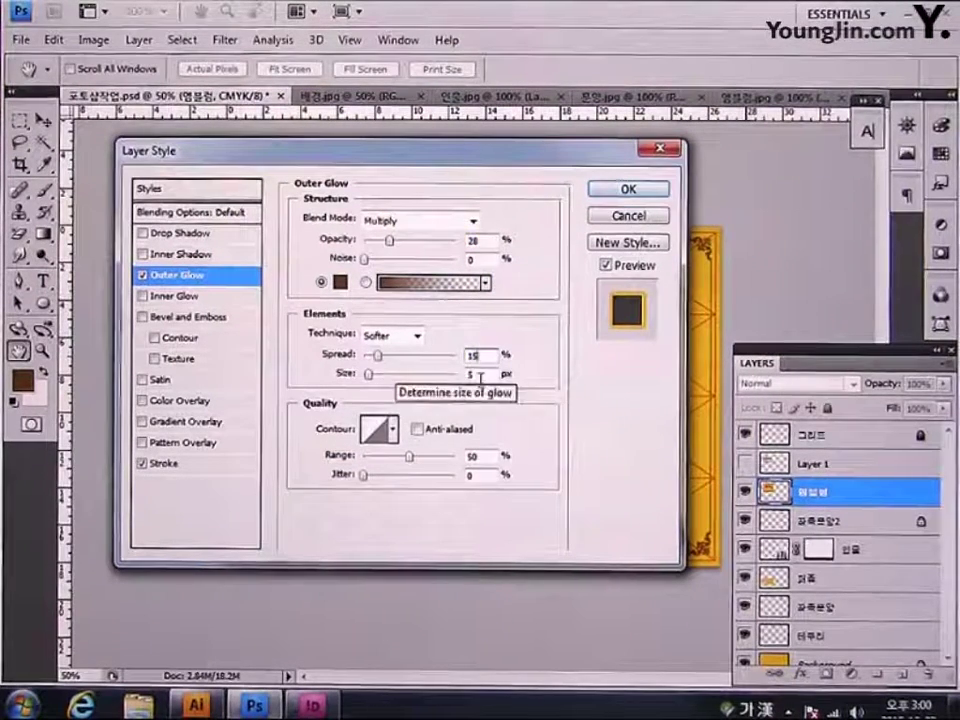
key("Tab")
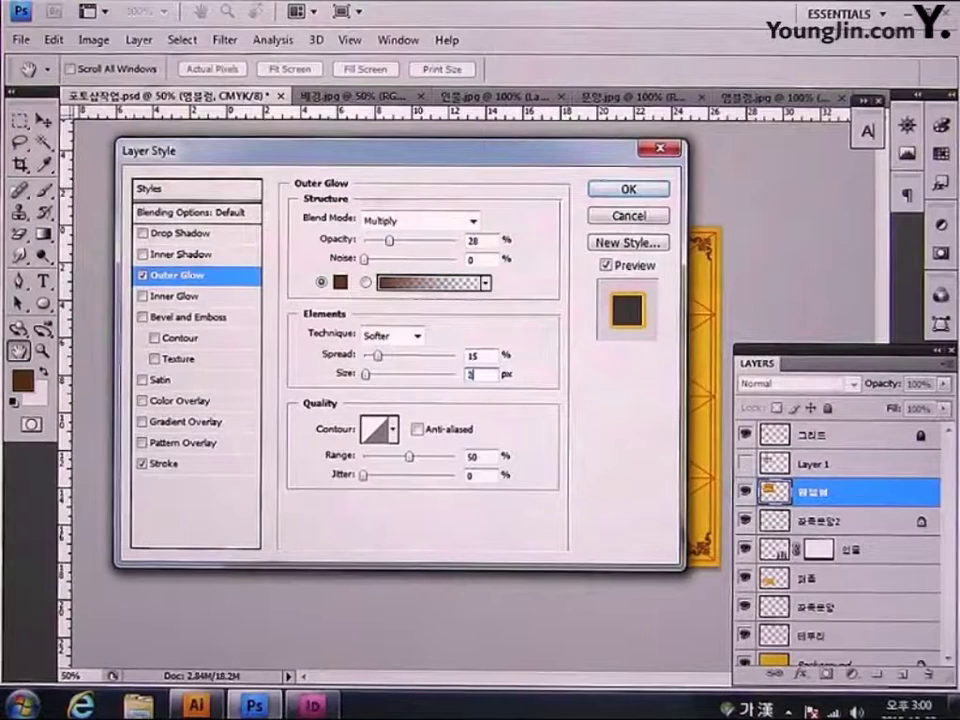
type("10")
left_click(615, 190)
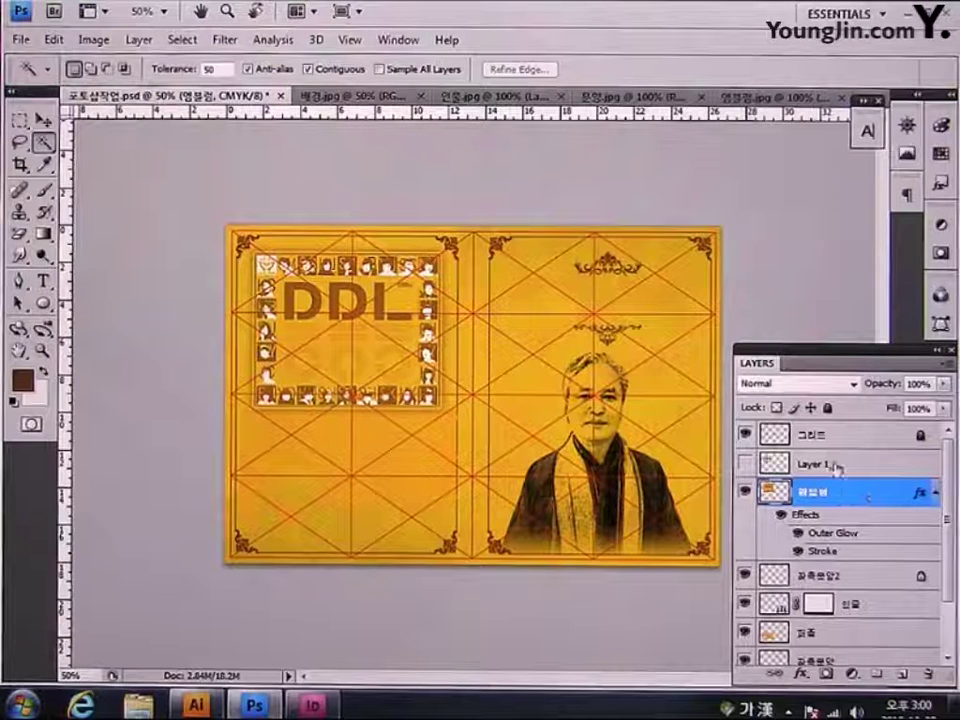
- Show the hidden lettering layer, Layer 1, above the emblem and reduce its fill to 0%
left_click(742, 463)
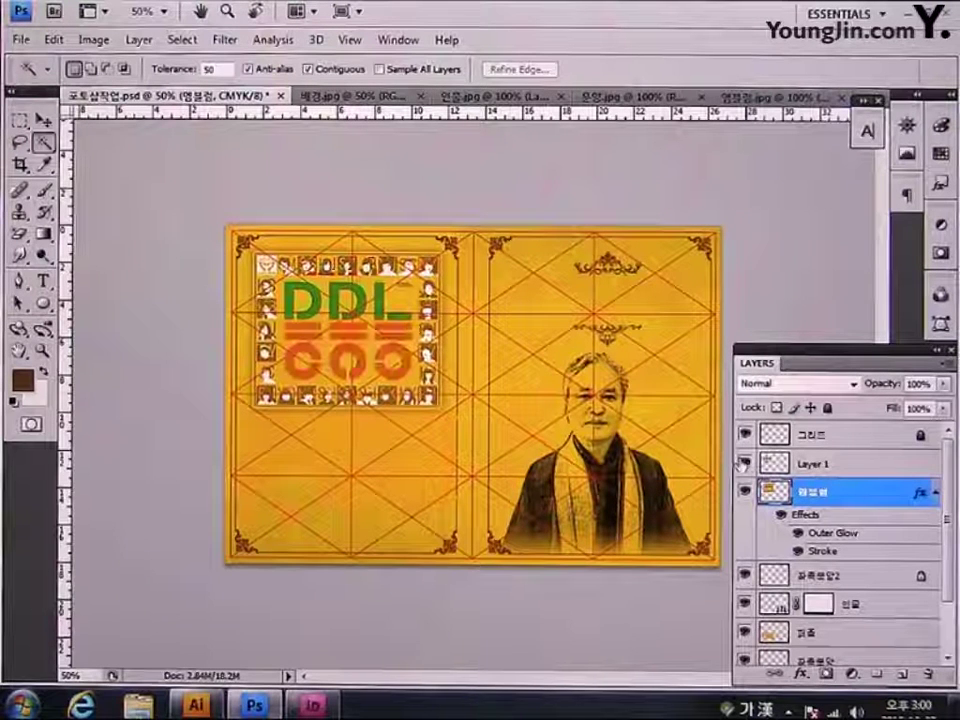
left_click(841, 468)
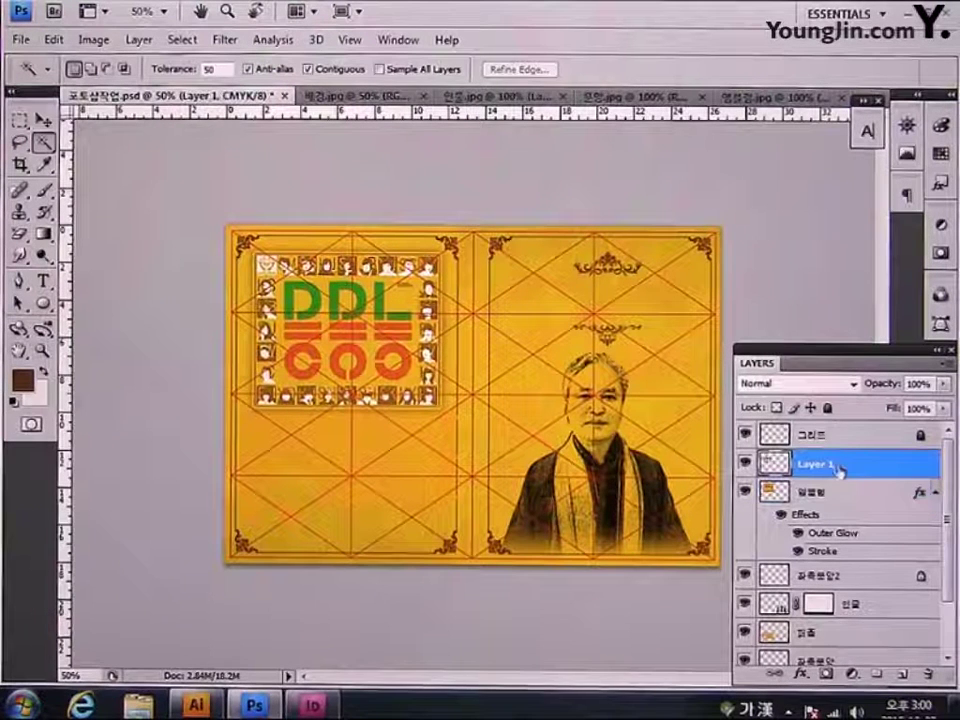
left_click(943, 408)
left_click_drag(907, 432, 835, 443)
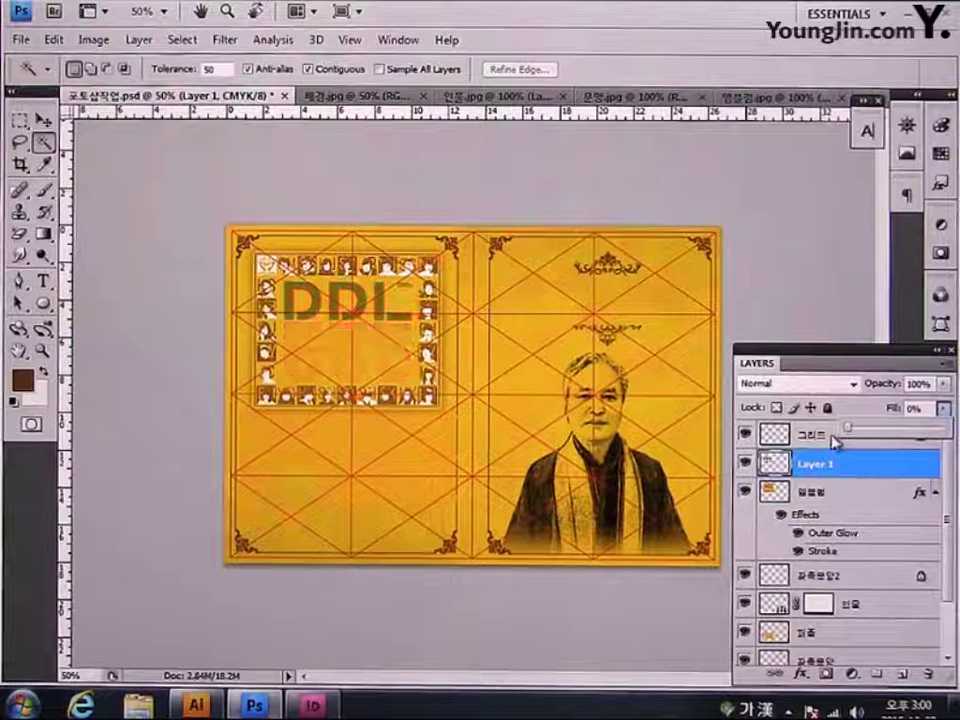
- Rename Layer 1 as 글자
double_click(815, 464)
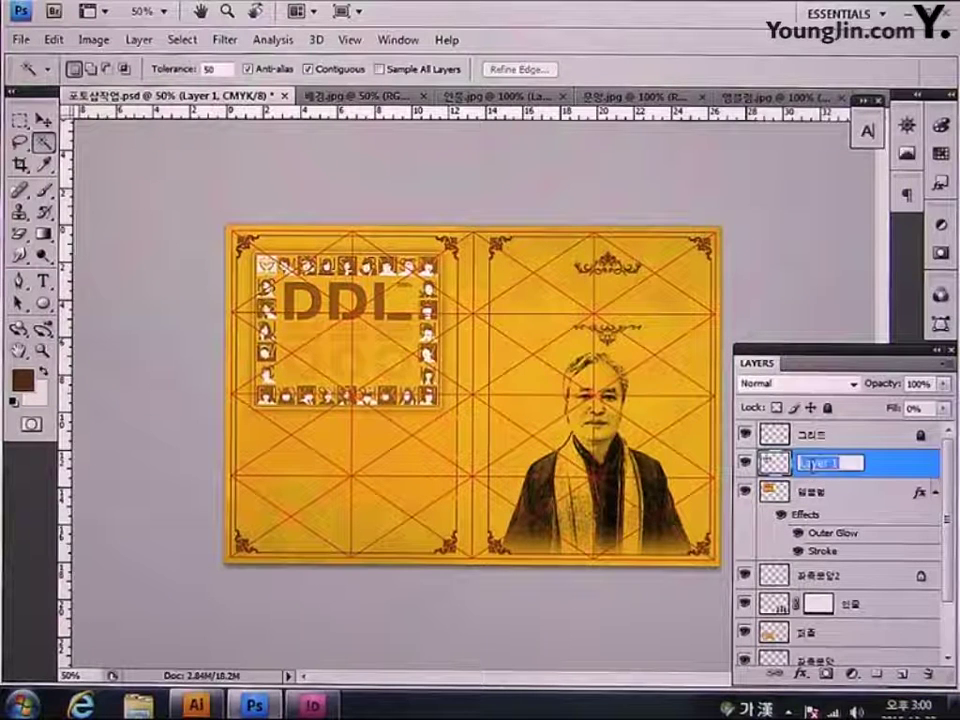
type("글자")
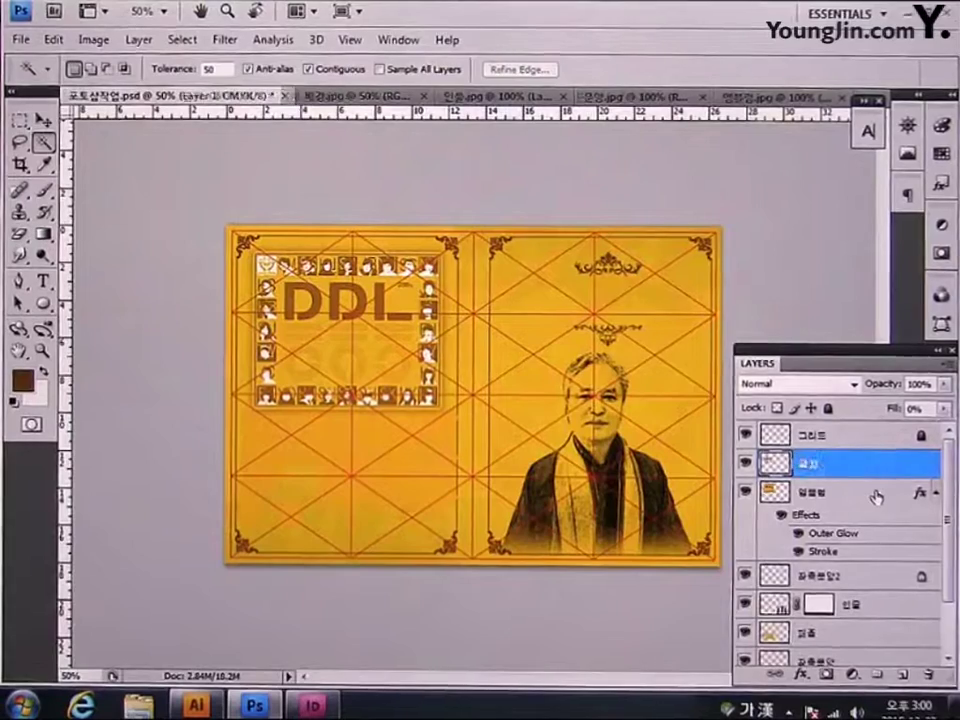
key("Return")
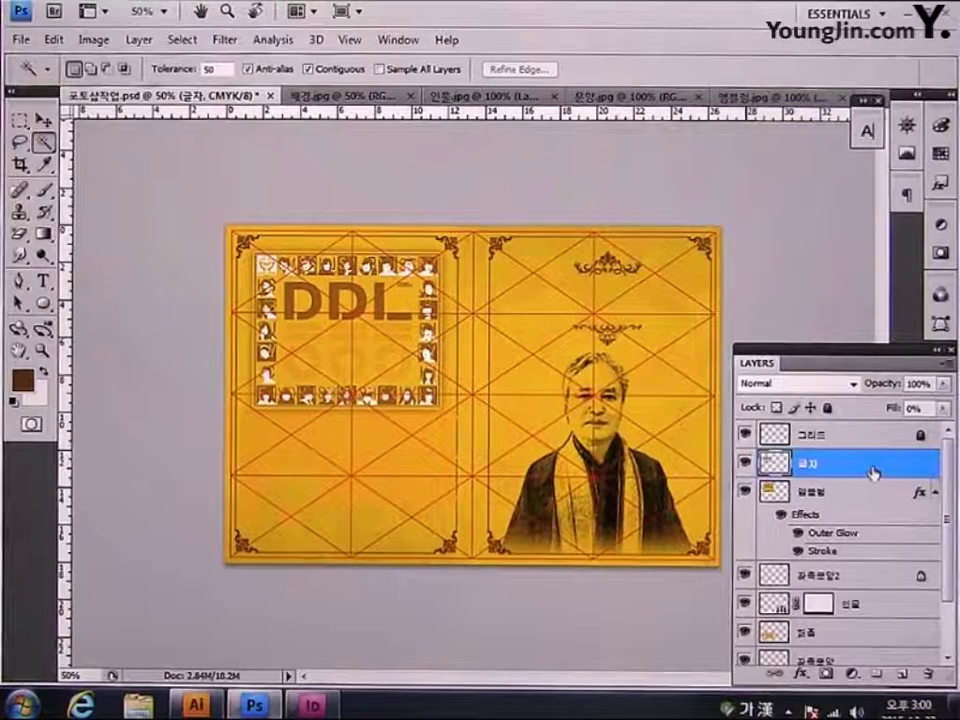
- Add a Bevel and Emboss effect to the 글자 layer with Emboss style, Smooth technique and 5 px size
double_click(873, 470)
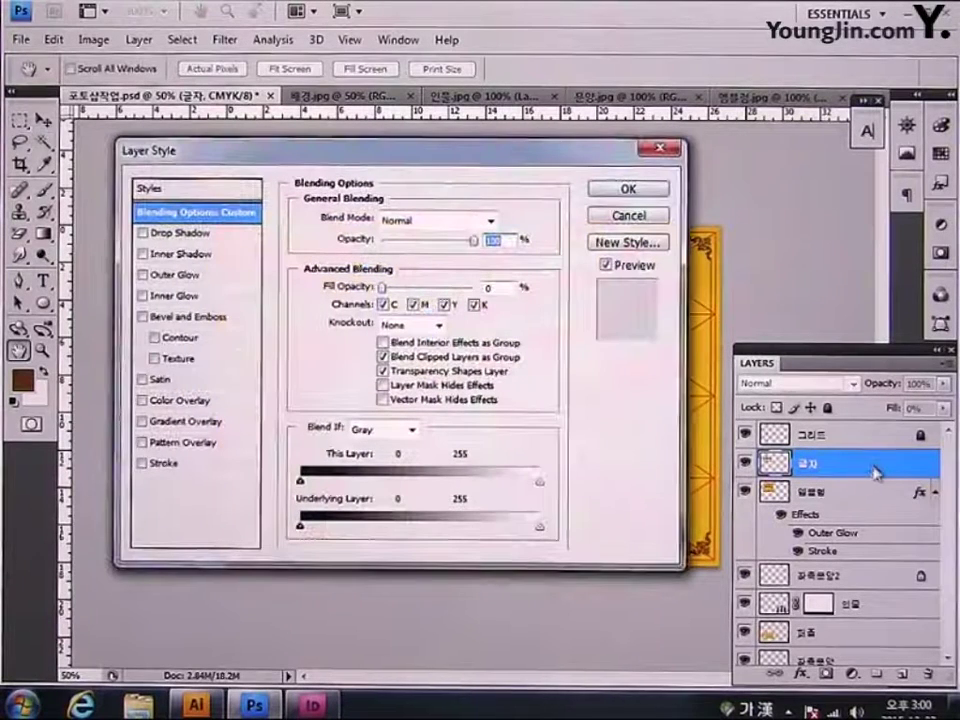
left_click_drag(272, 163, 274, 172)
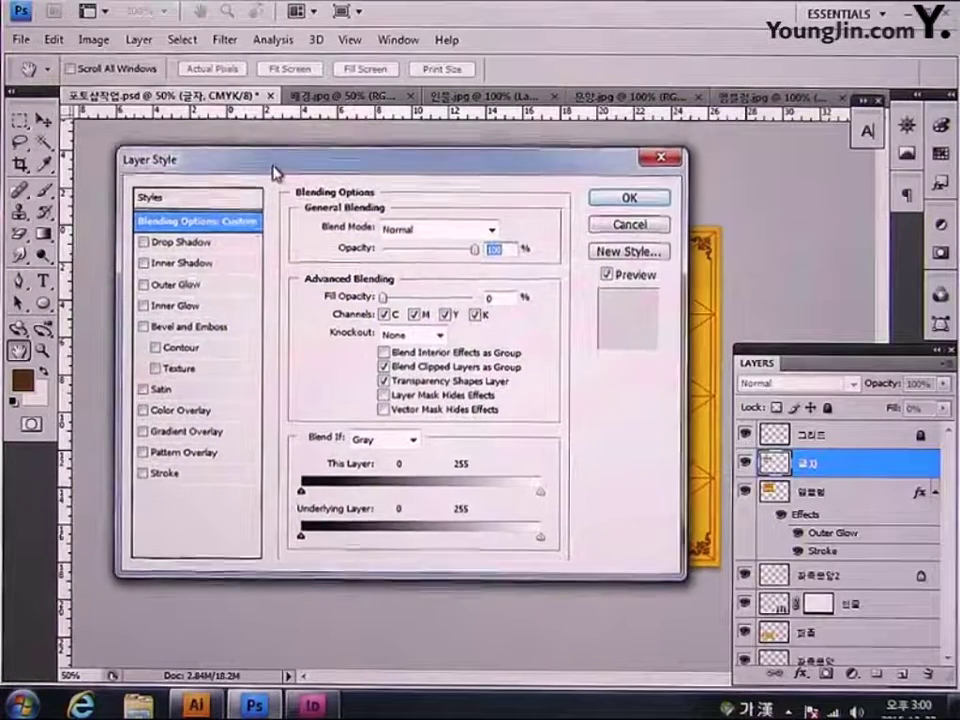
left_click(199, 336)
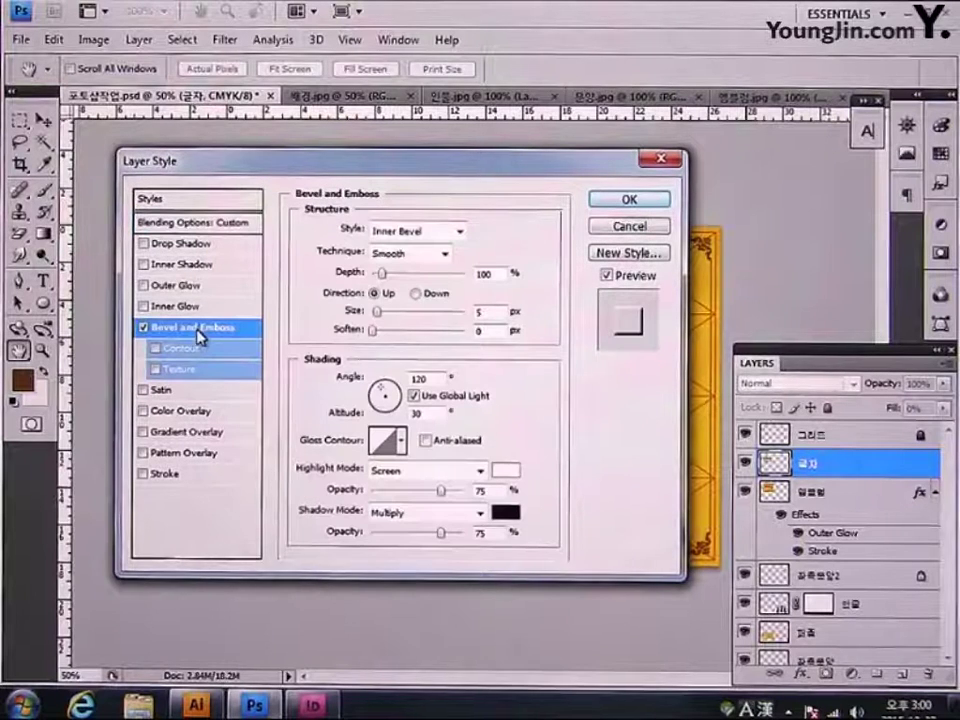
left_click(420, 240)
left_click(401, 281)
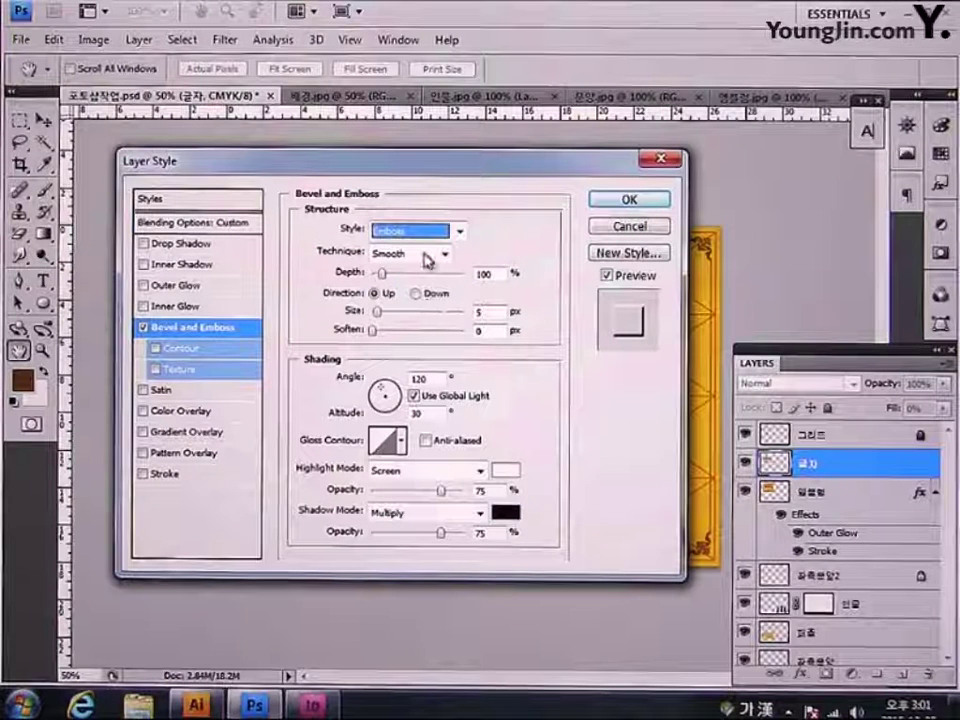
left_click(427, 256)
left_click(420, 268)
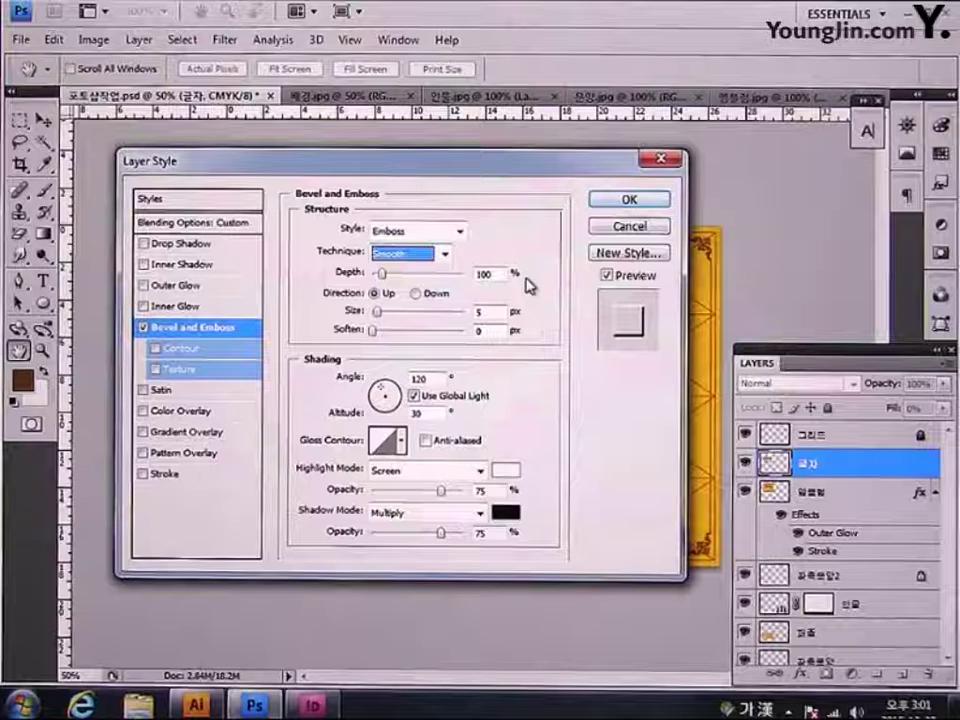
left_click(489, 312)
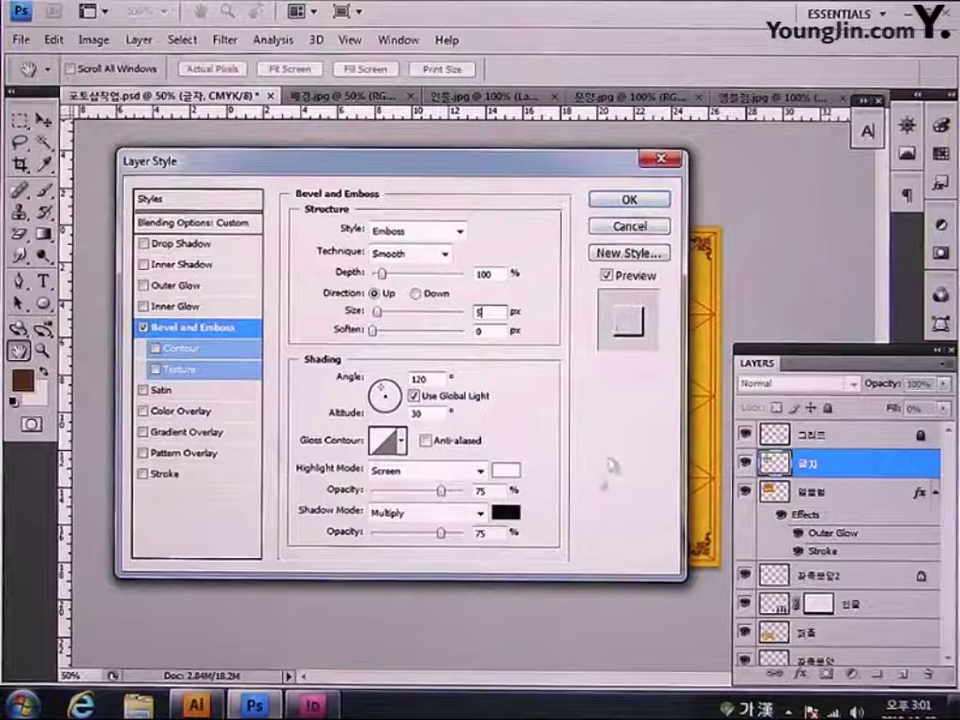
- Set the emboss effect's shadow opacity to 55% and apply the style to the 글자 layer
left_click(345, 528)
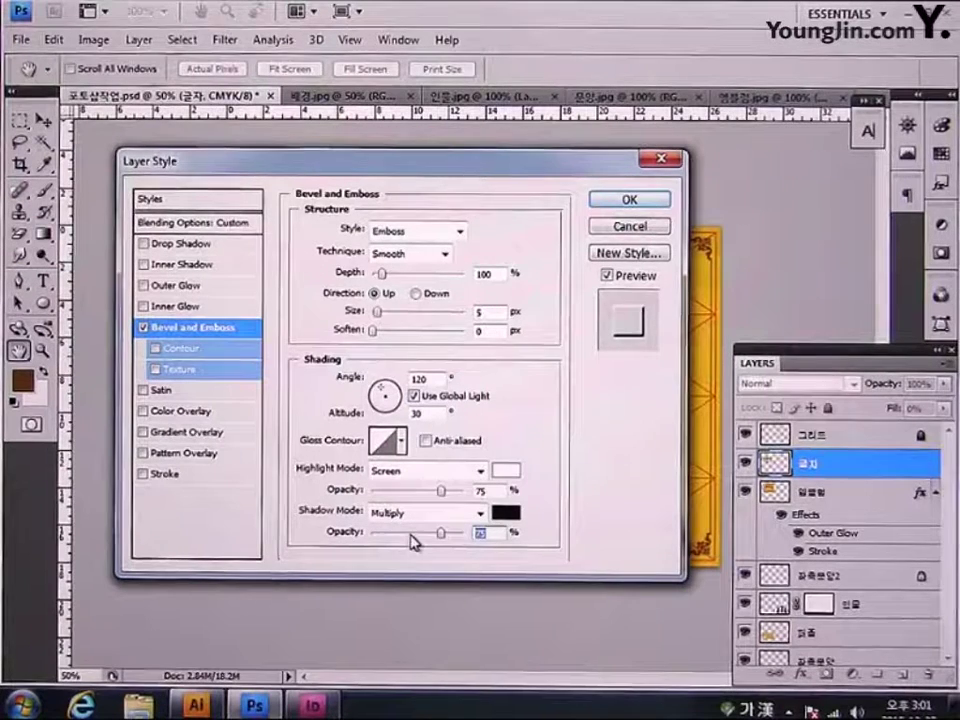
type("55")
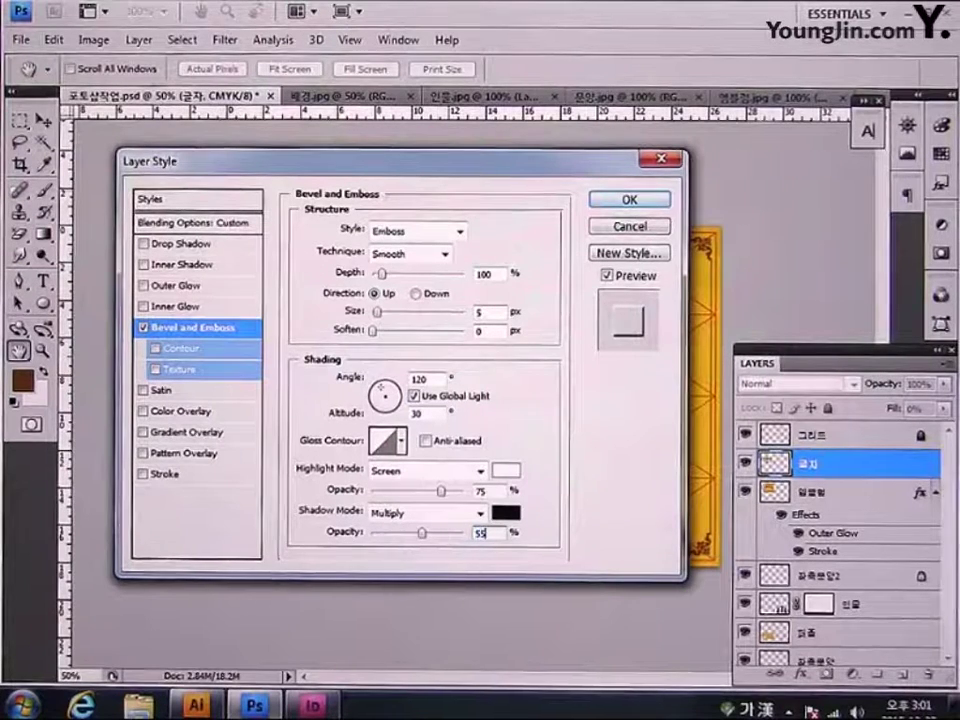
left_click(630, 200)
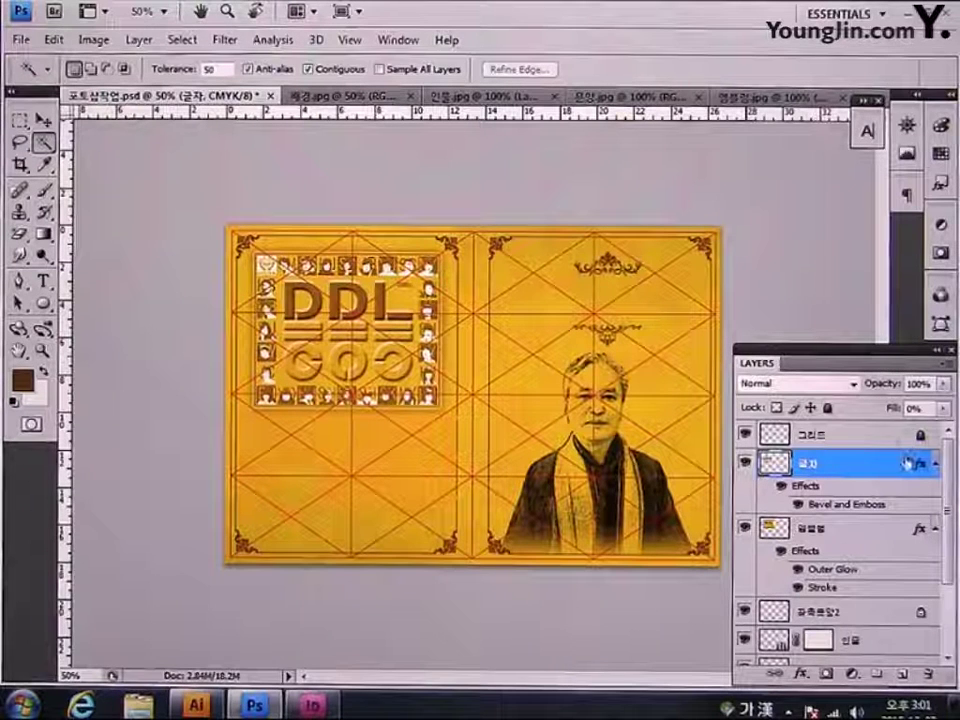
- Add a Drop Shadow to the 퍼즐 layer with Multiply blend mode and 50% opacity
left_click_drag(949, 521, 955, 625)
double_click(850, 566)
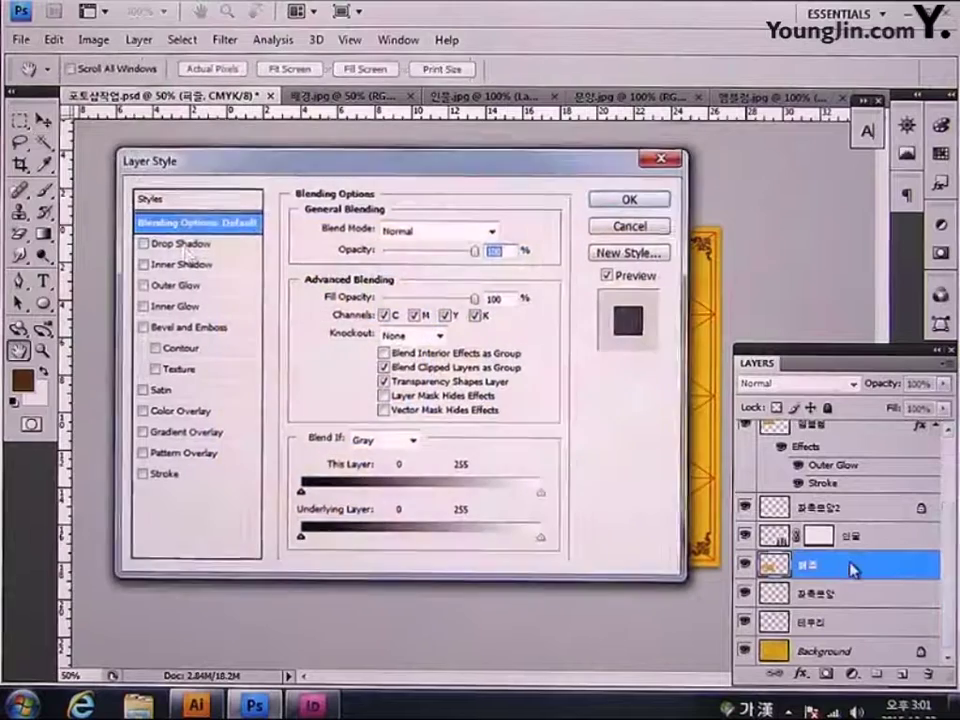
left_click(182, 243)
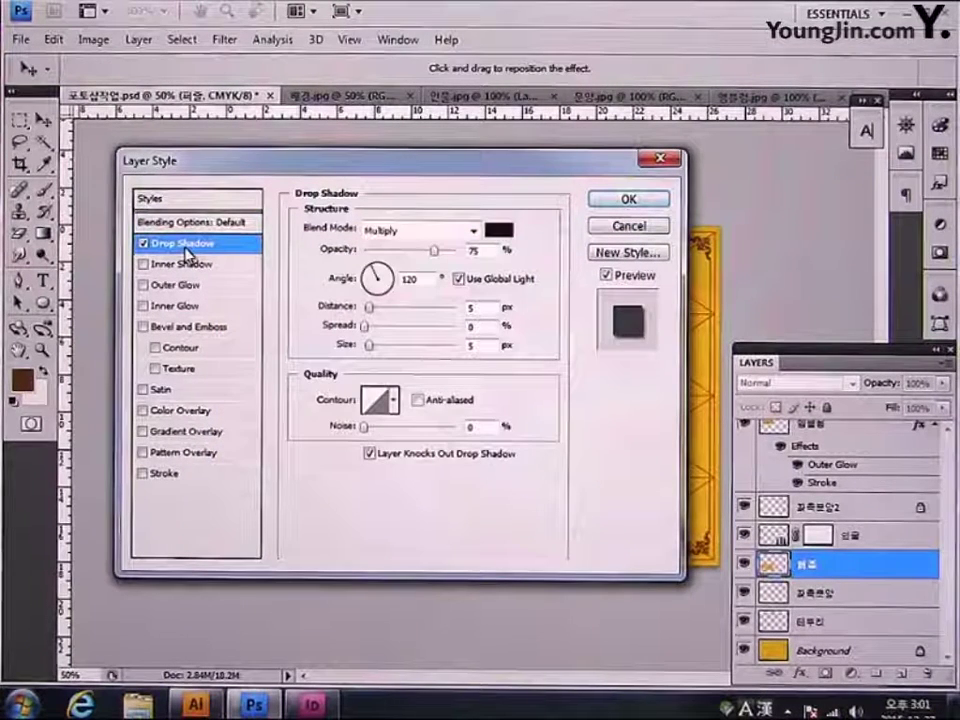
left_click_drag(493, 250, 442, 252)
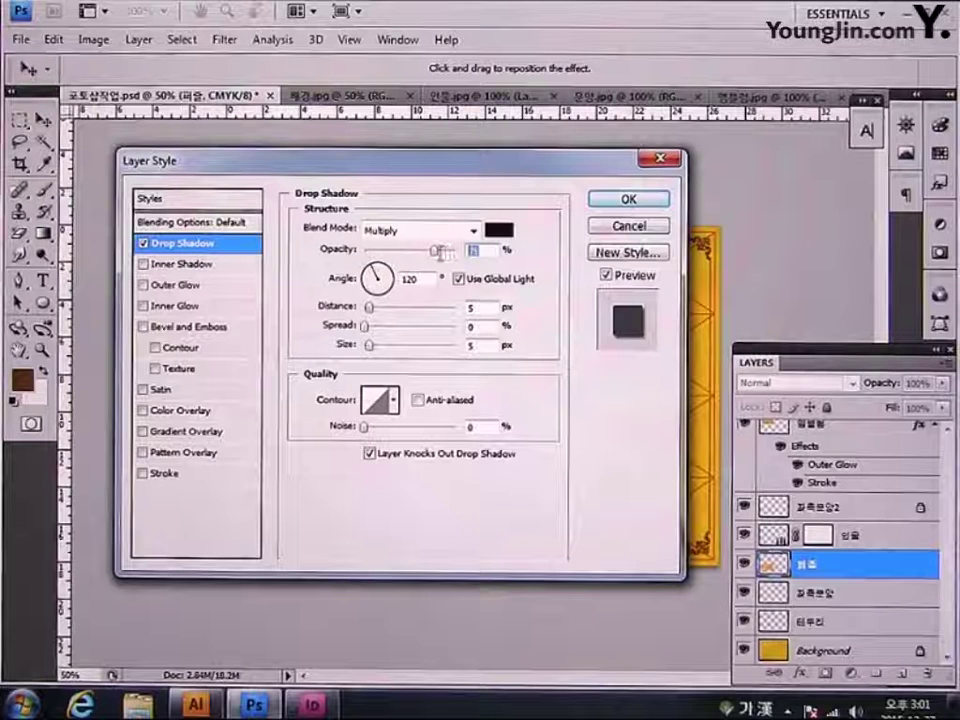
type("50")
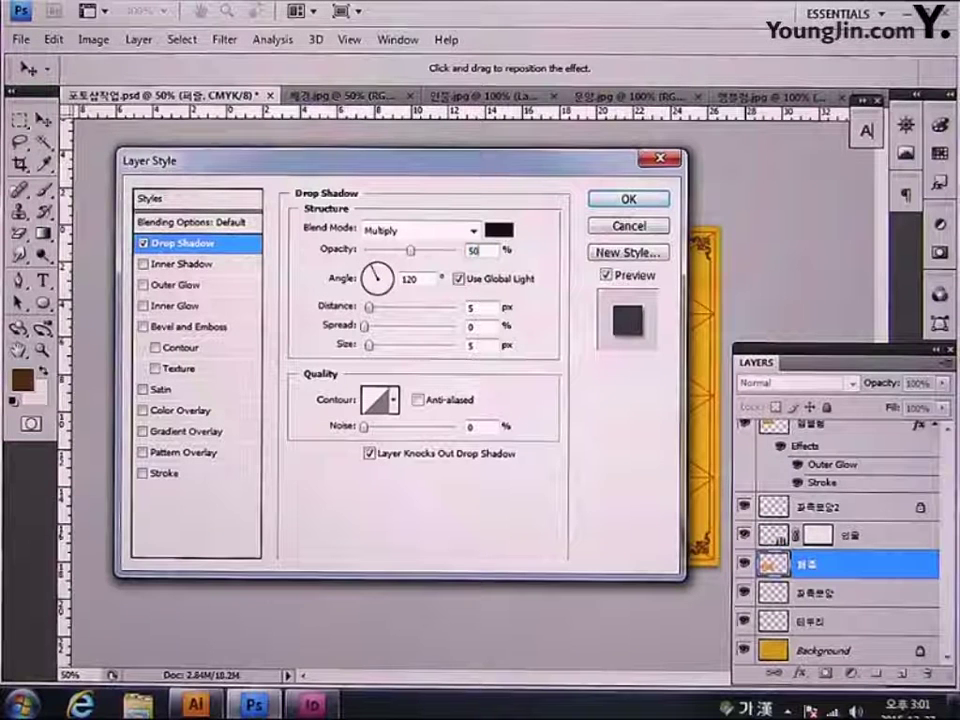
- Set the puzzle's drop shadow distance to 10 px and size to 10 px, and apply the style
left_click(480, 308)
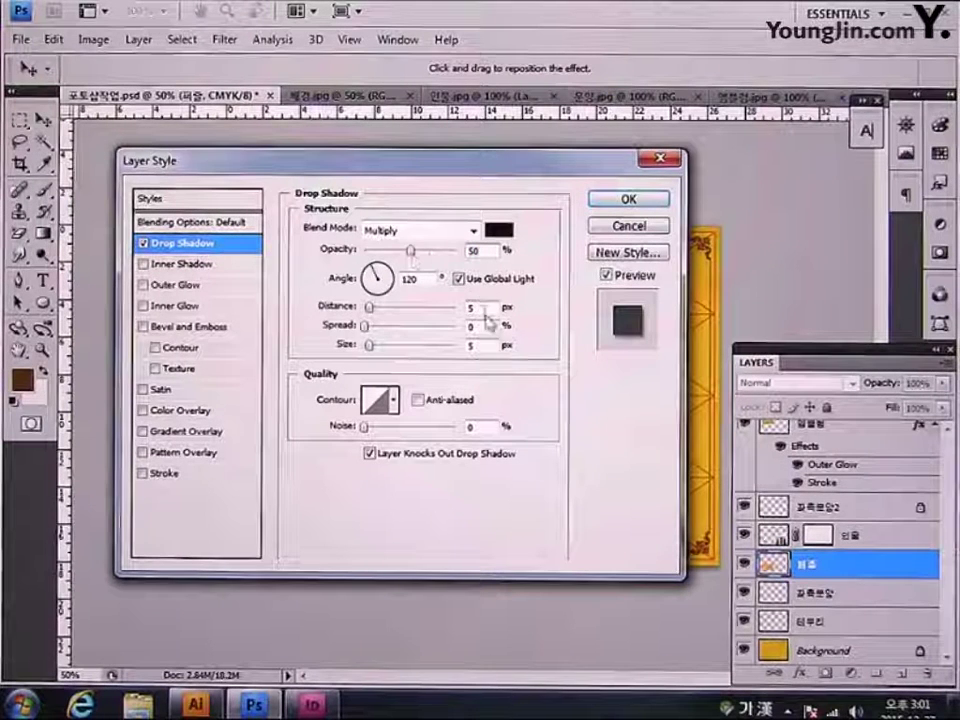
double_click(481, 308)
type("10")
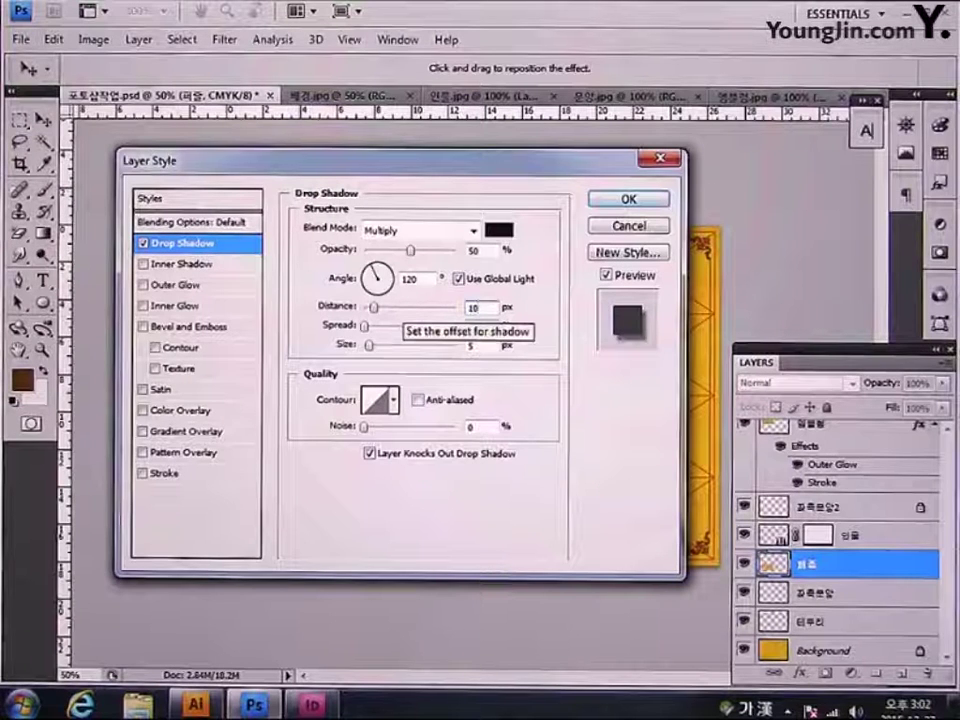
double_click(481, 345)
type("1")
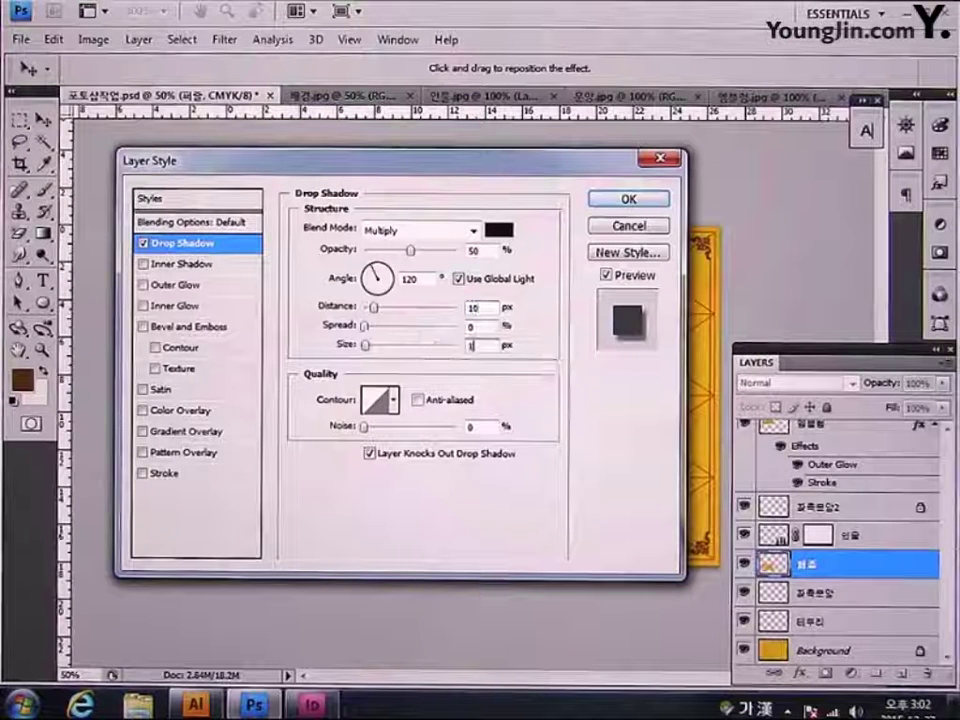
type("0")
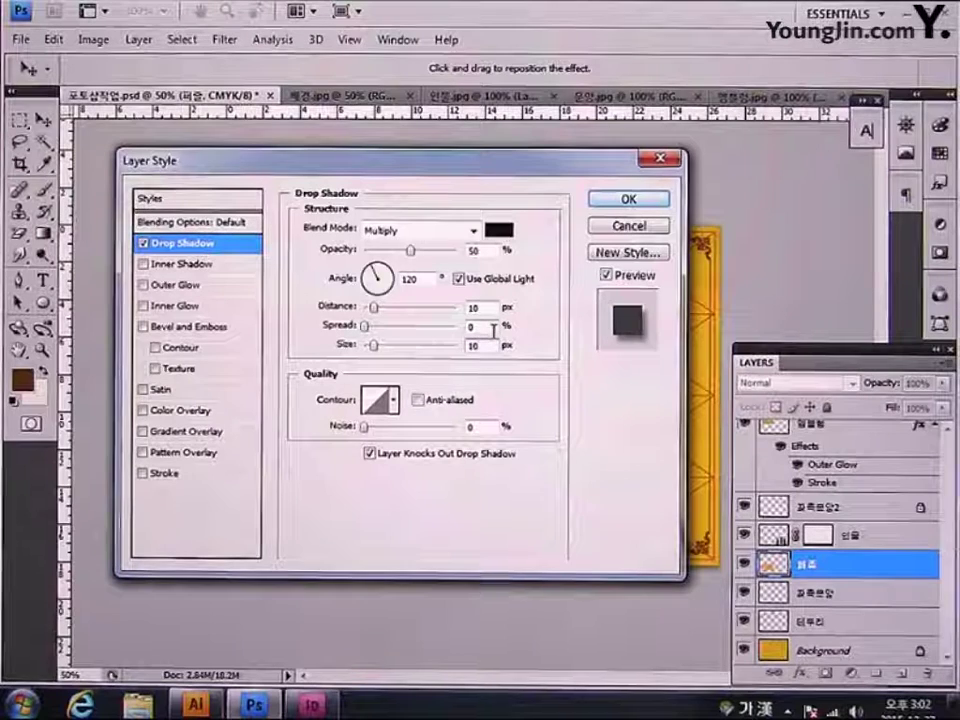
left_click(628, 200)
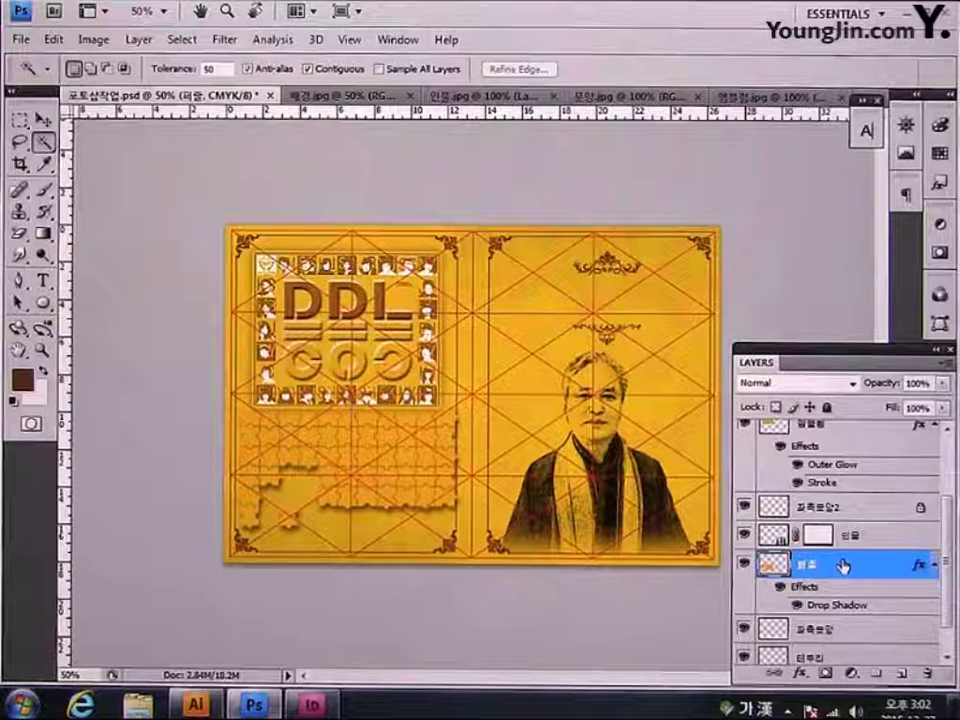
- Reduce the 퍼즐 layer's fill to 0% and move its loose puzzle piece slightly up and right, closer to the other pieces
left_click(943, 409)
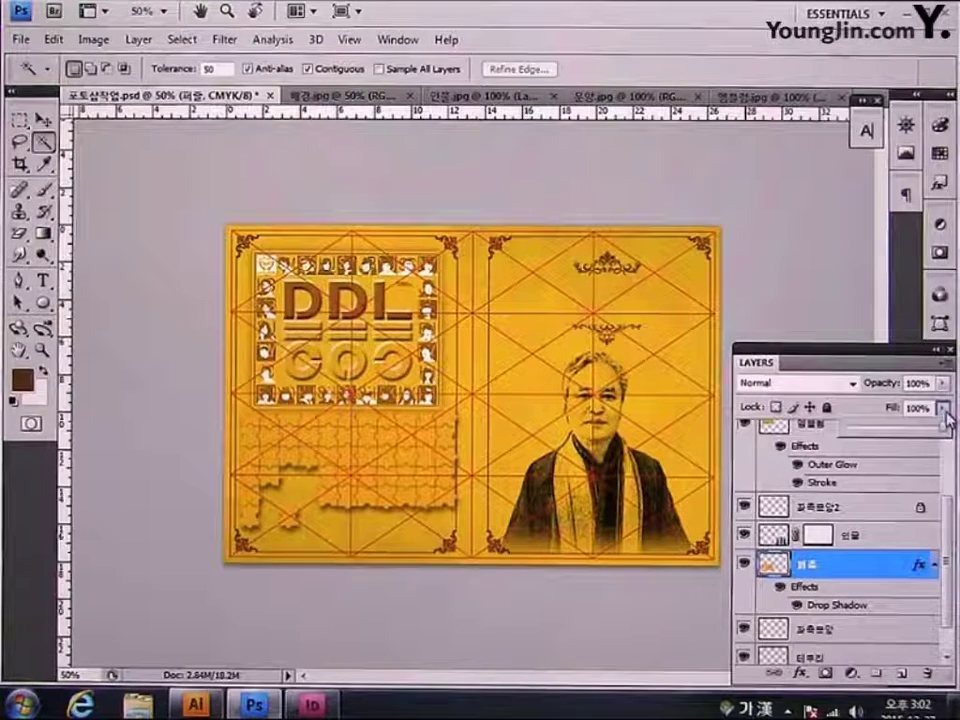
left_click_drag(945, 420, 836, 440)
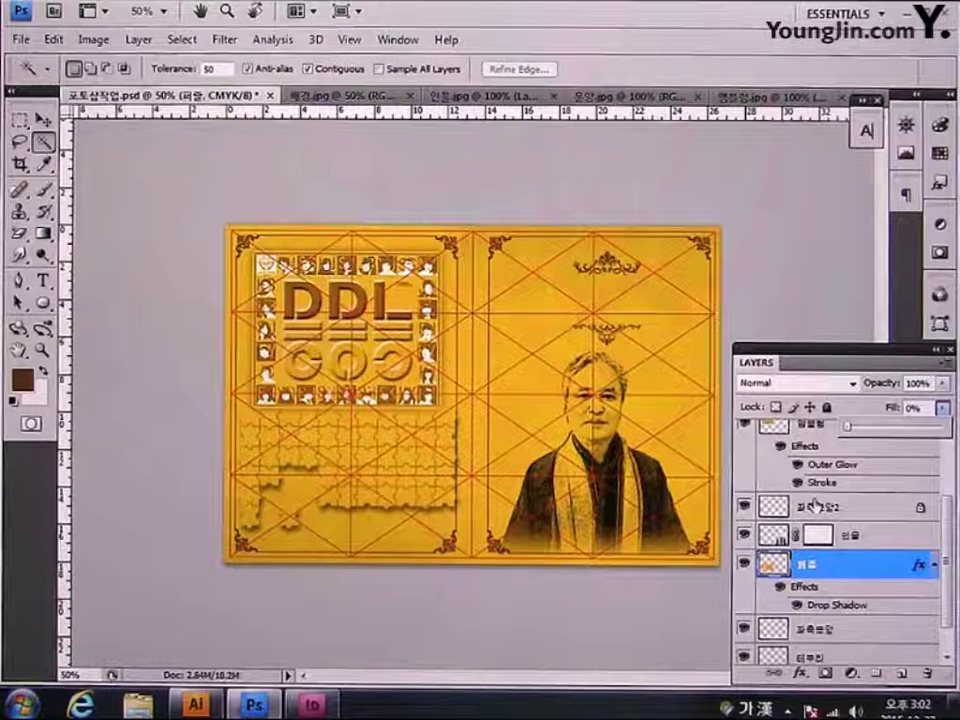
left_click(19, 120)
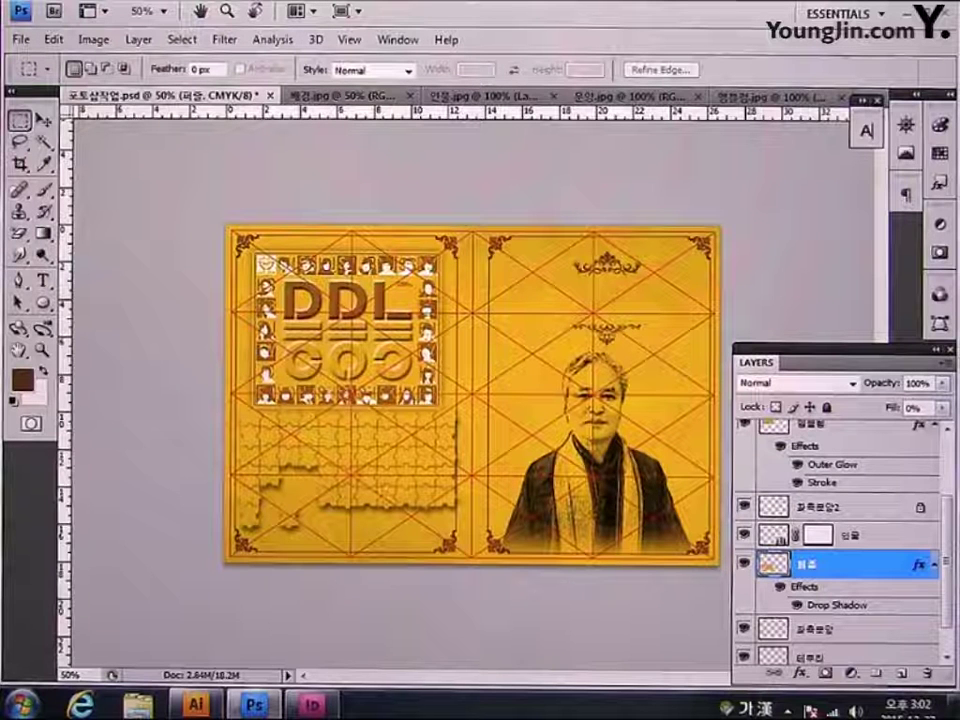
left_click_drag(269, 498, 310, 546)
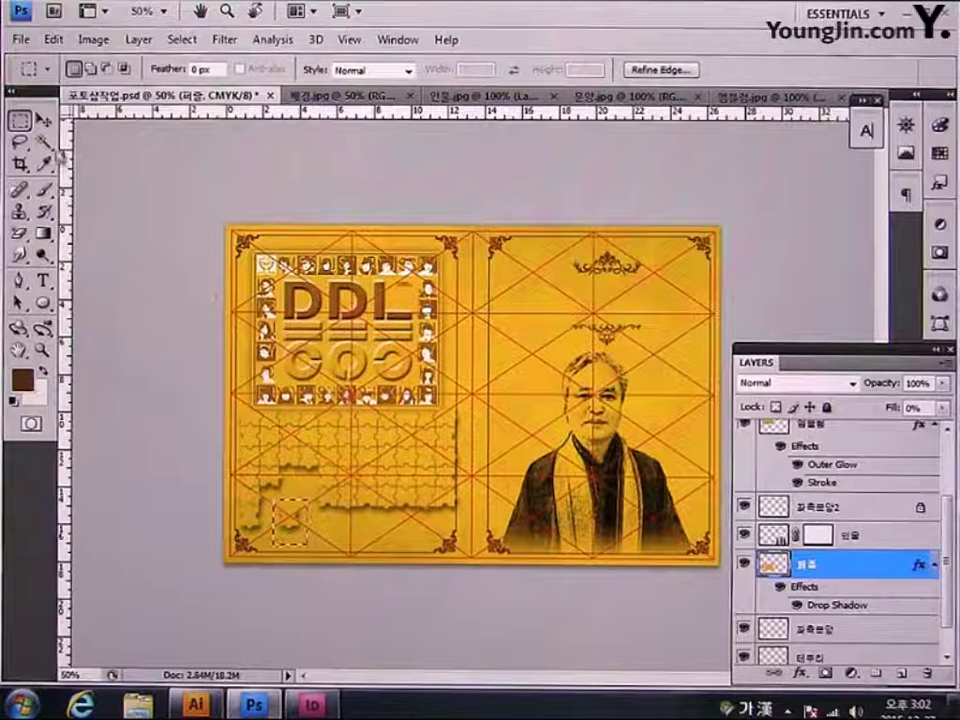
key("v")
left_click_drag(290, 522, 298, 515)
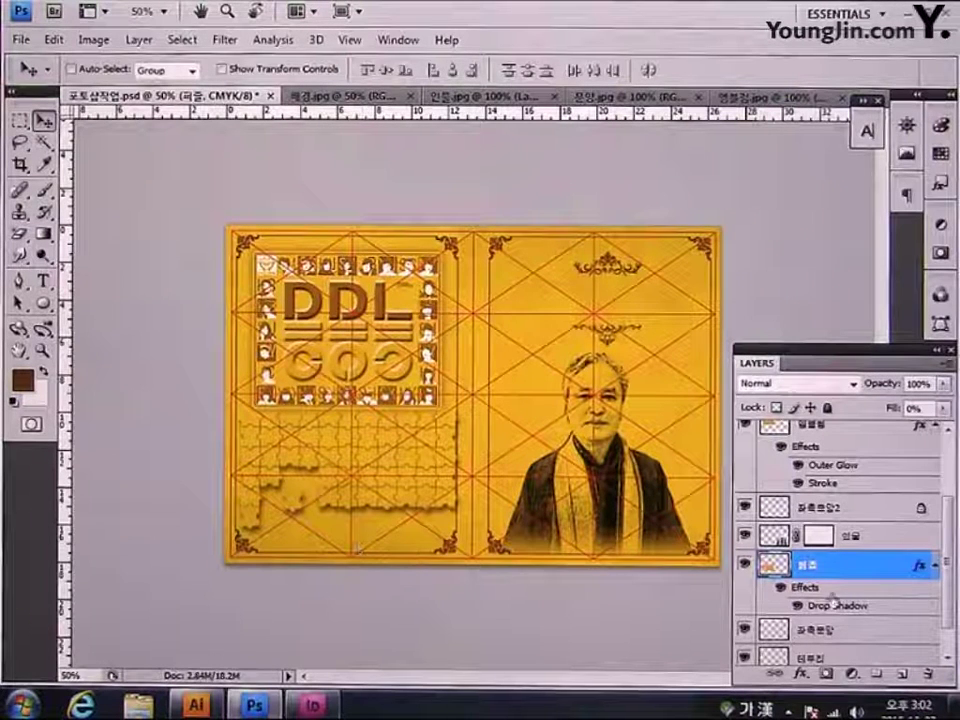
- Create an empty layer directly beneath the 퍼즐 layer and merge the two layers into one
scroll(840, 605, "down", 1)
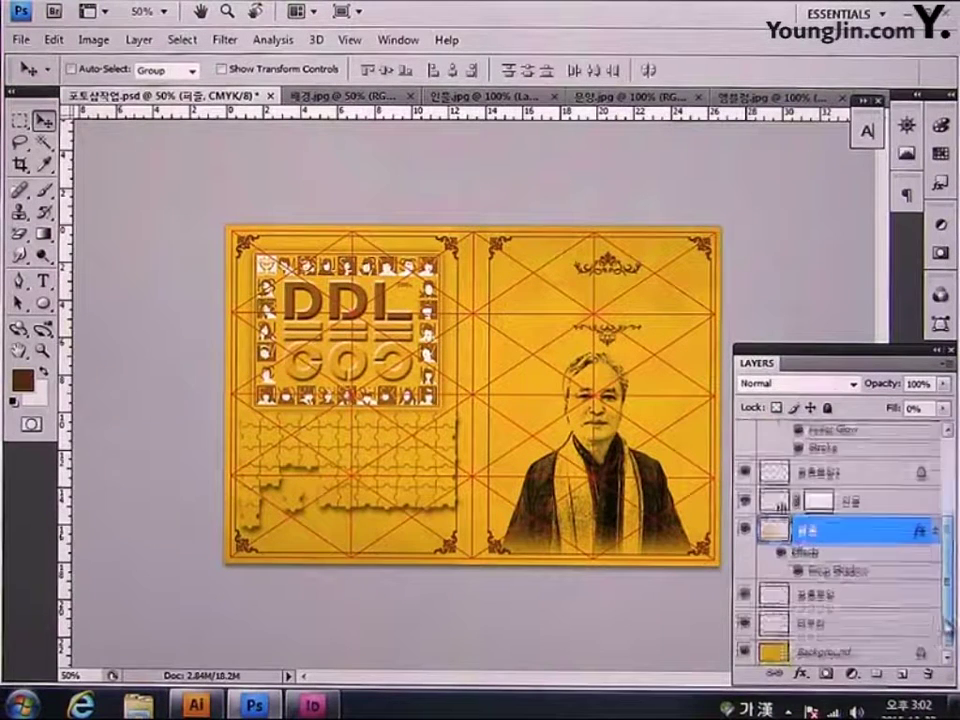
left_click(903, 676)
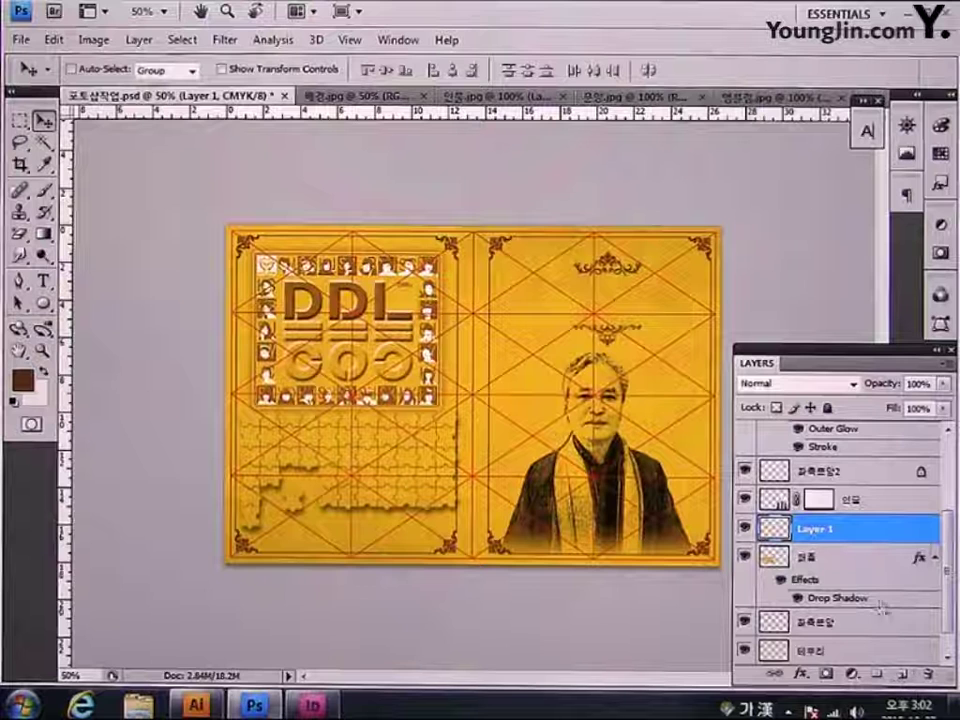
left_click_drag(860, 537, 860, 606)
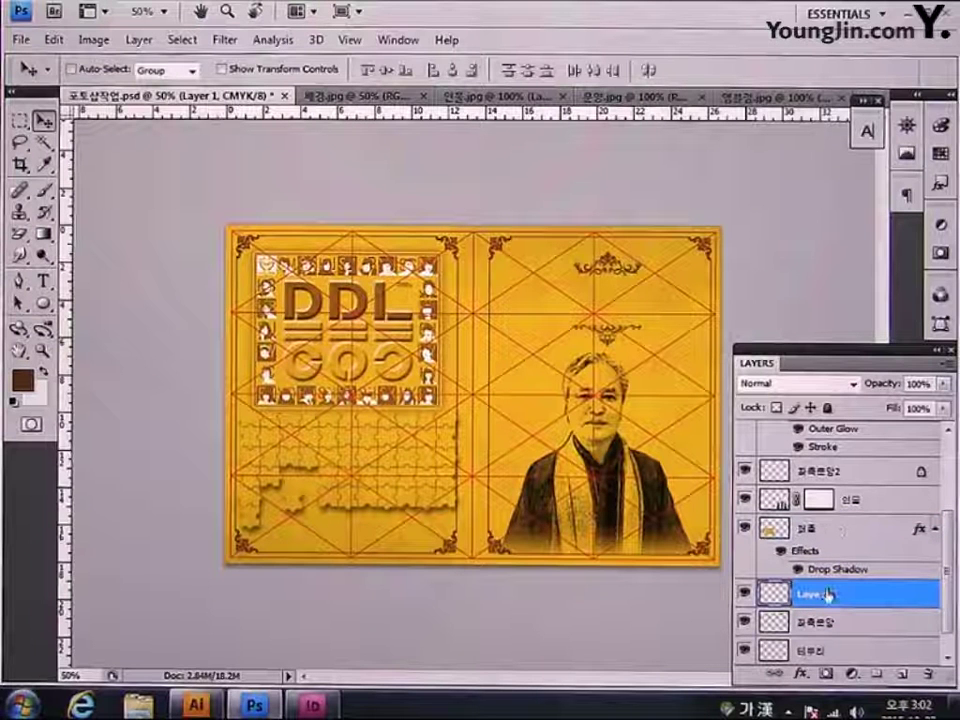
left_click(860, 537, "shift")
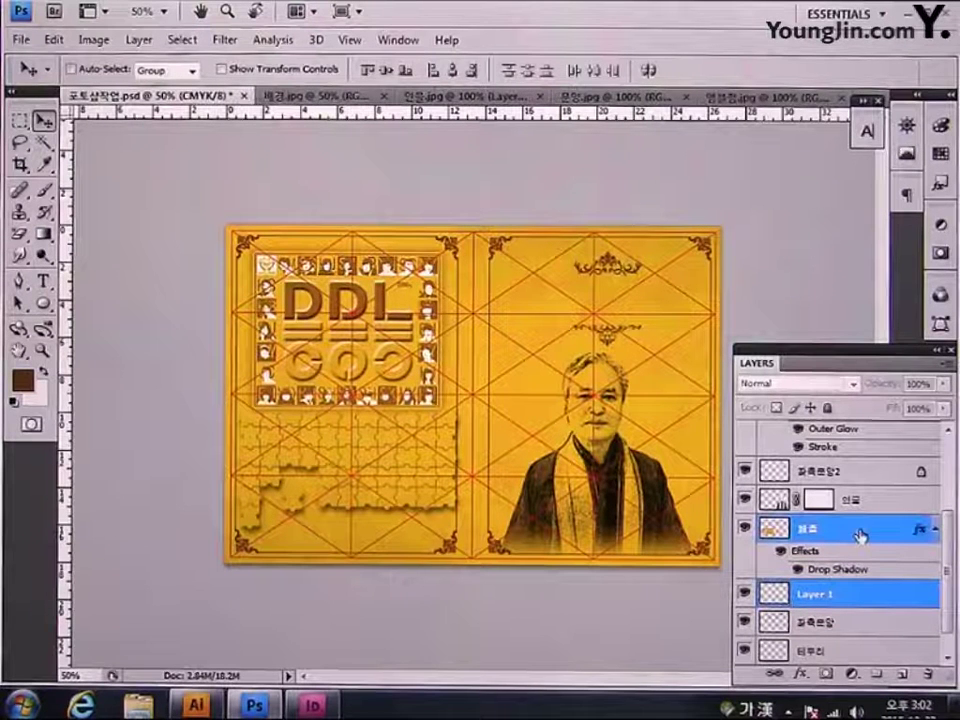
right_click(866, 537)
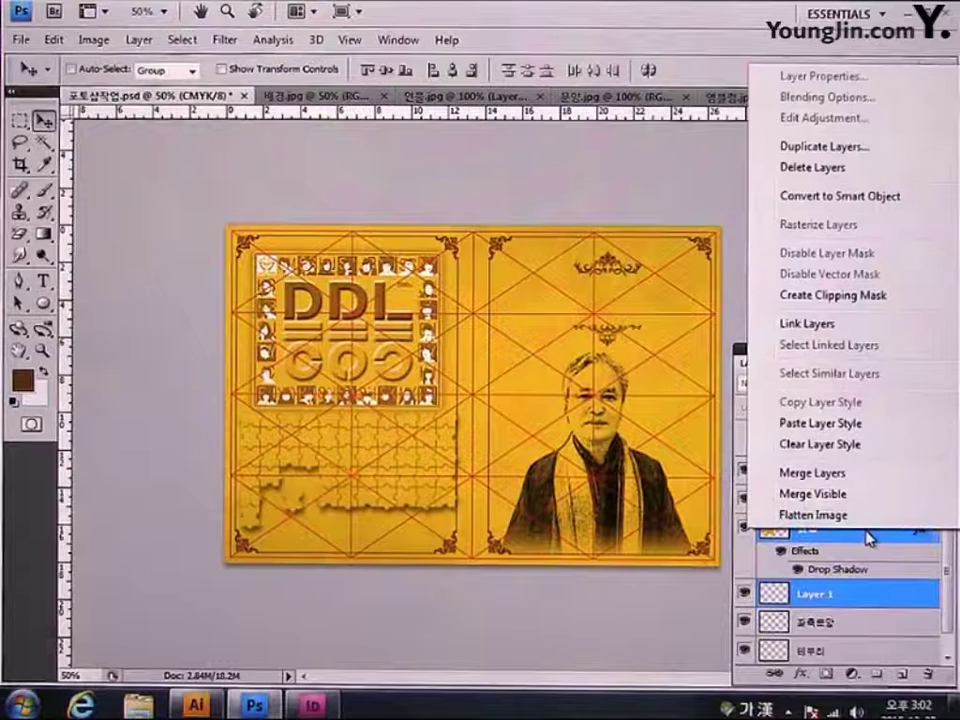
left_click(845, 476)
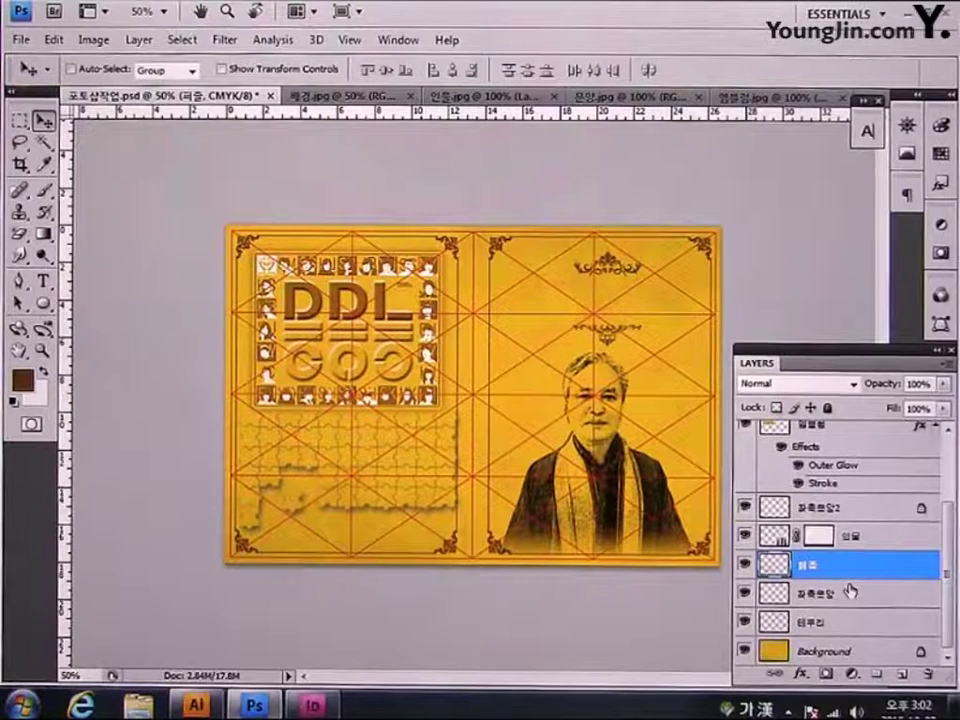
- Add a layer mask to the merged 퍼즐 layer and set the Brush tool to 250 px with 0% hardness
left_click_drag(948, 606, 950, 635)
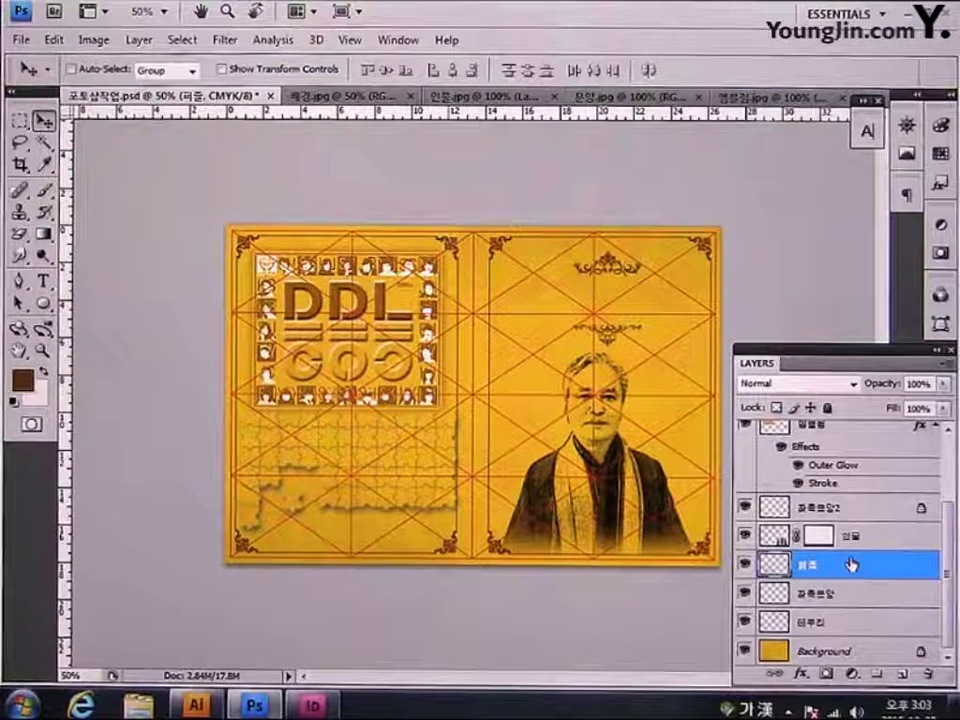
left_click(826, 675)
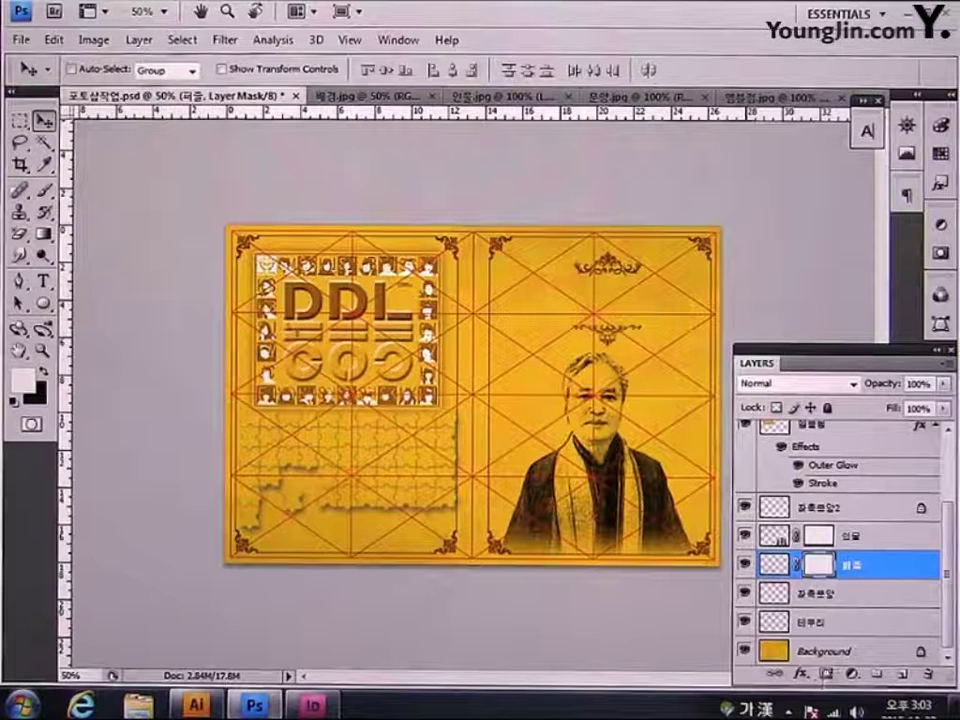
left_click(45, 190)
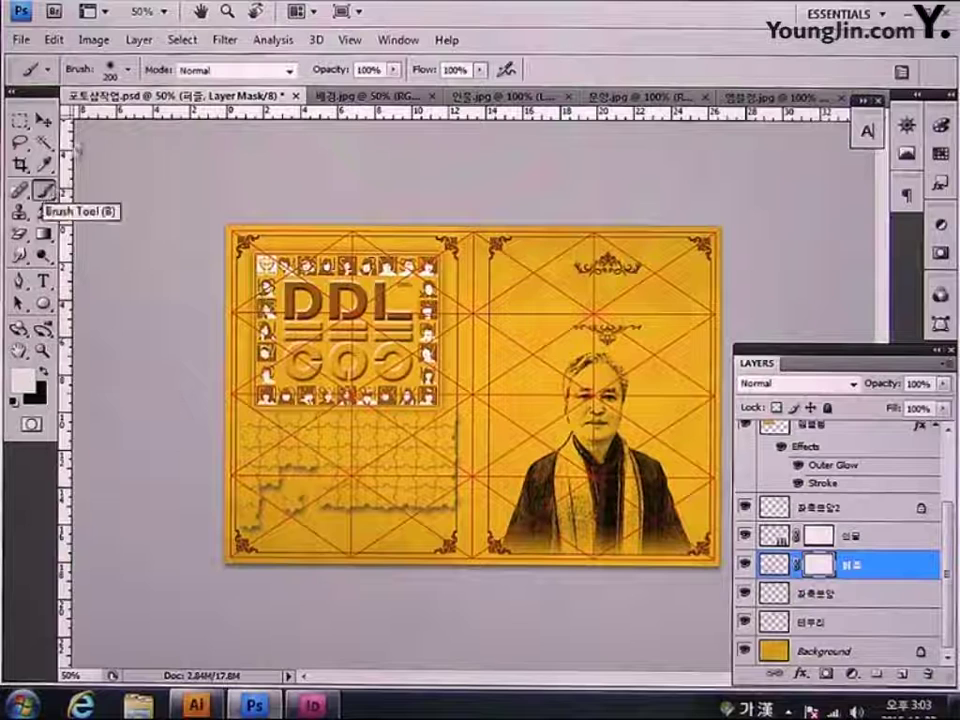
left_click(128, 69)
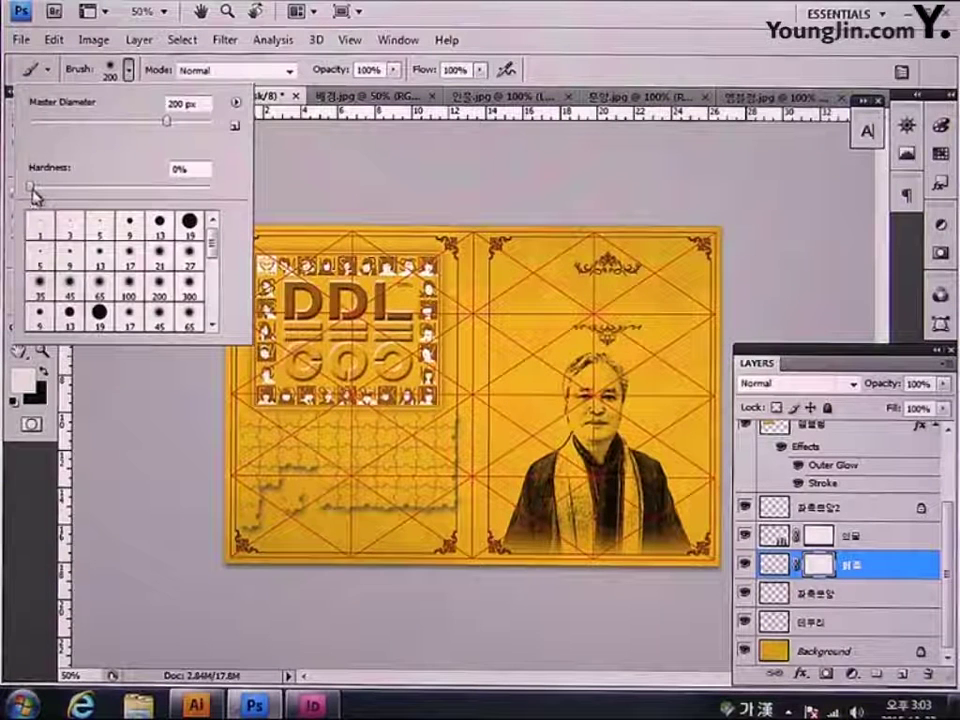
left_click_drag(31, 189, 118, 189)
left_click_drag(50, 192, 16, 196)
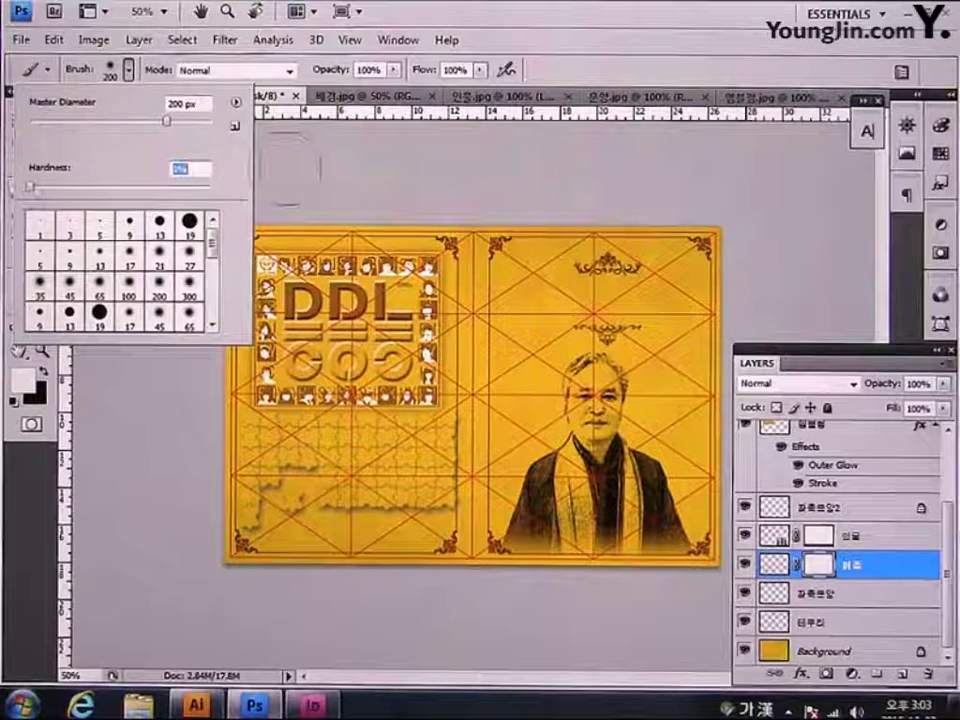
key("Return")
key("bracketright")
key("bracketright")
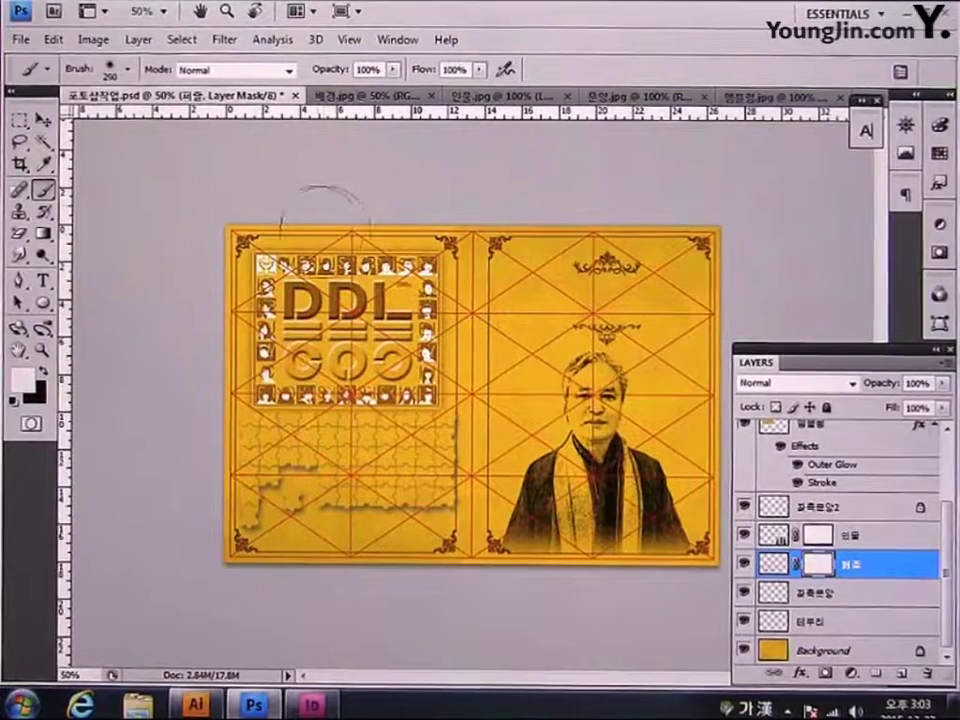
key("bracketright")
key("bracketright")
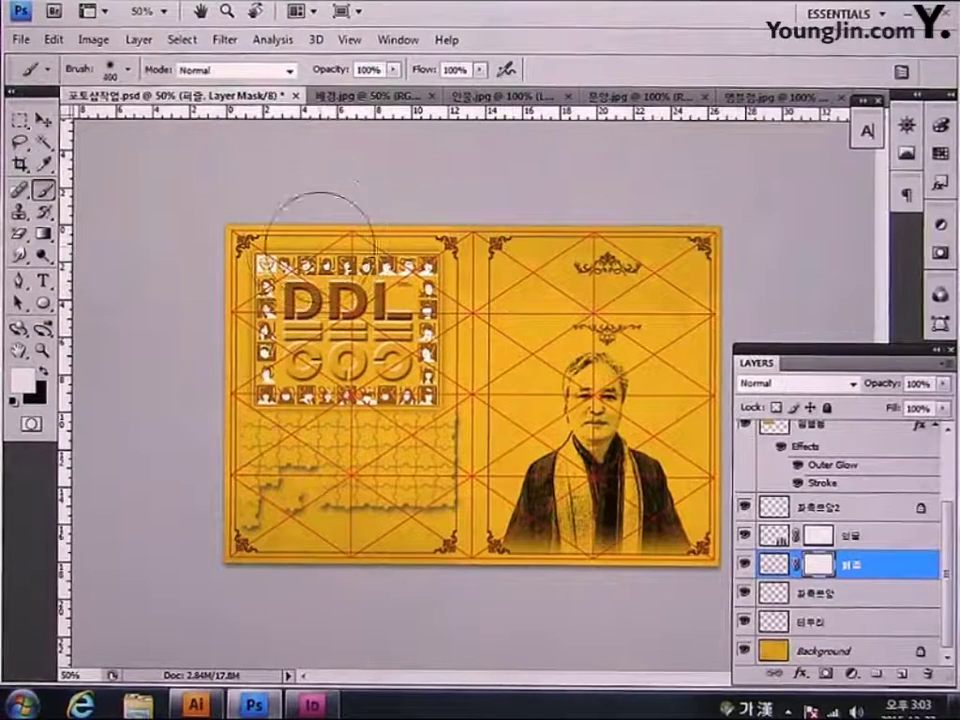
key("bracketleft")
key("bracketleft")
key("bracketleft")
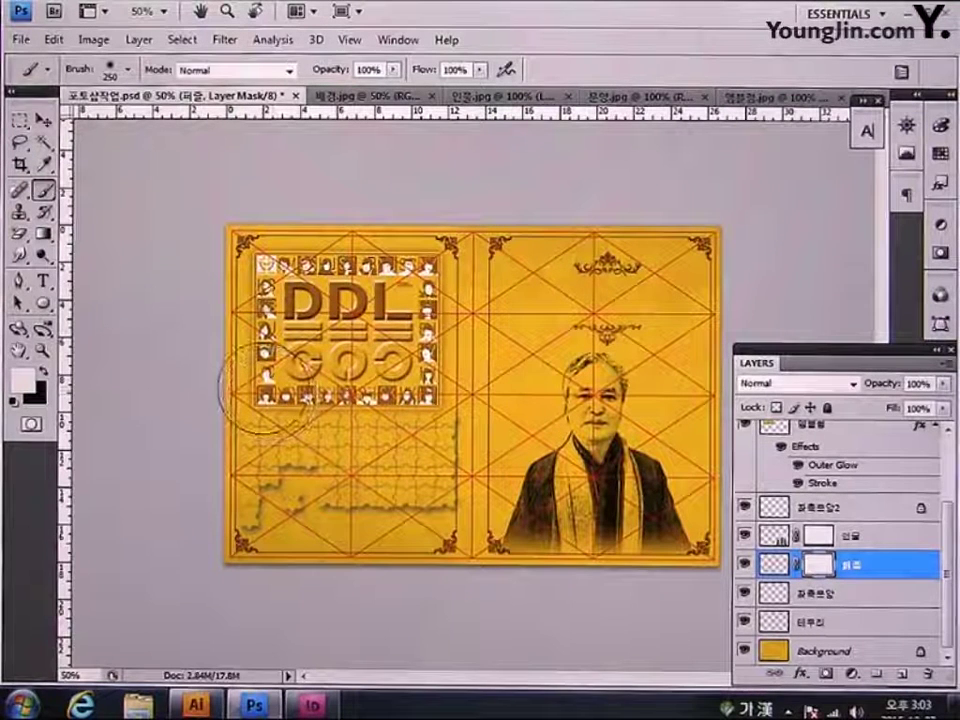
- Set the foreground to black and background to white, and paint on the 퍼즐 mask to fade the puzzle's top and right edges
left_click(26, 383)
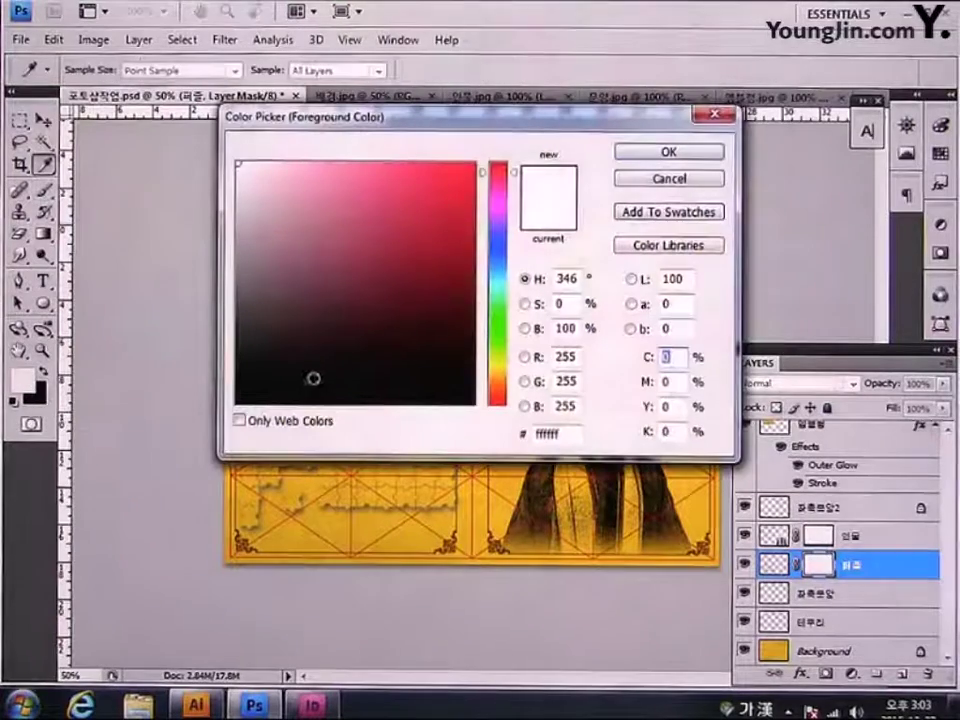
left_click(257, 398)
left_click_drag(257, 398, 195, 424)
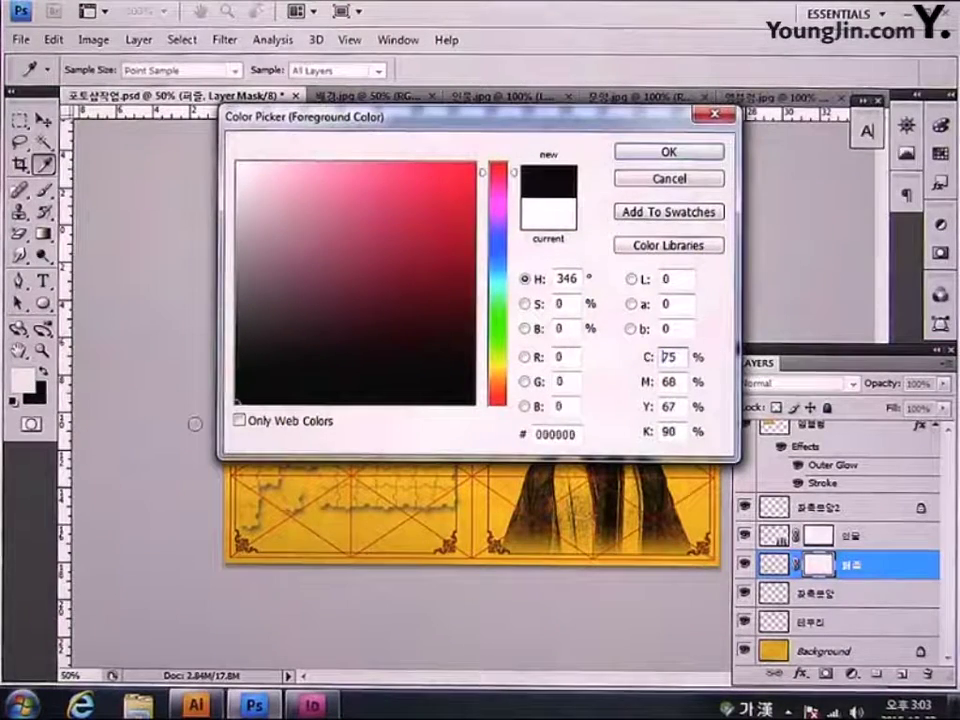
left_click(667, 155)
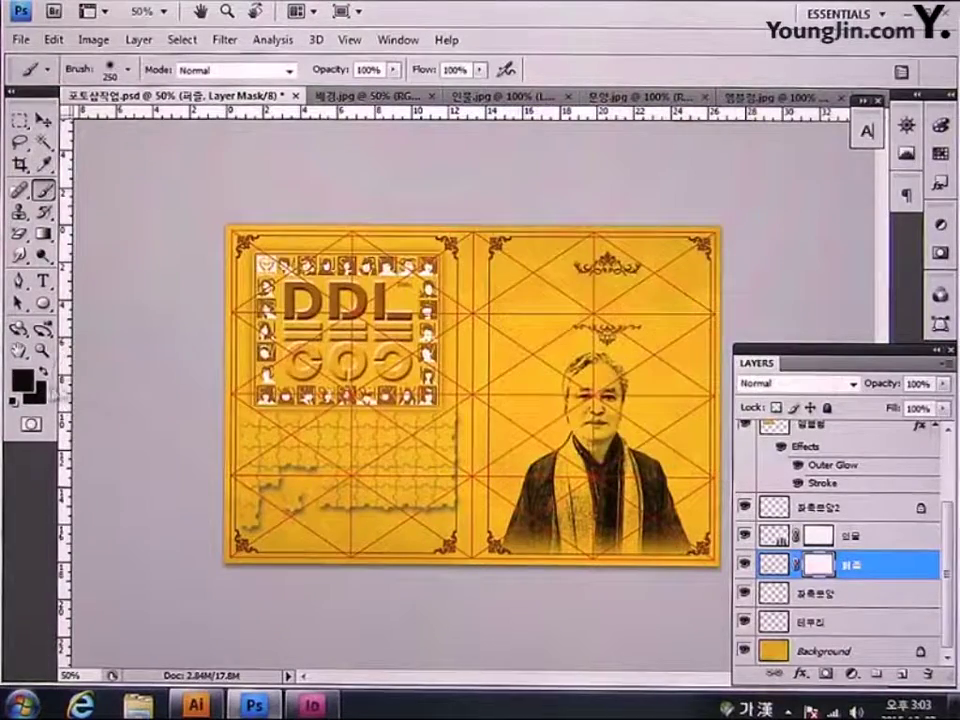
left_click(36, 392)
mouse_move(336, 366)
left_mouse_down()
mouse_move(248, 158)
mouse_move(238, 163)
left_mouse_up()
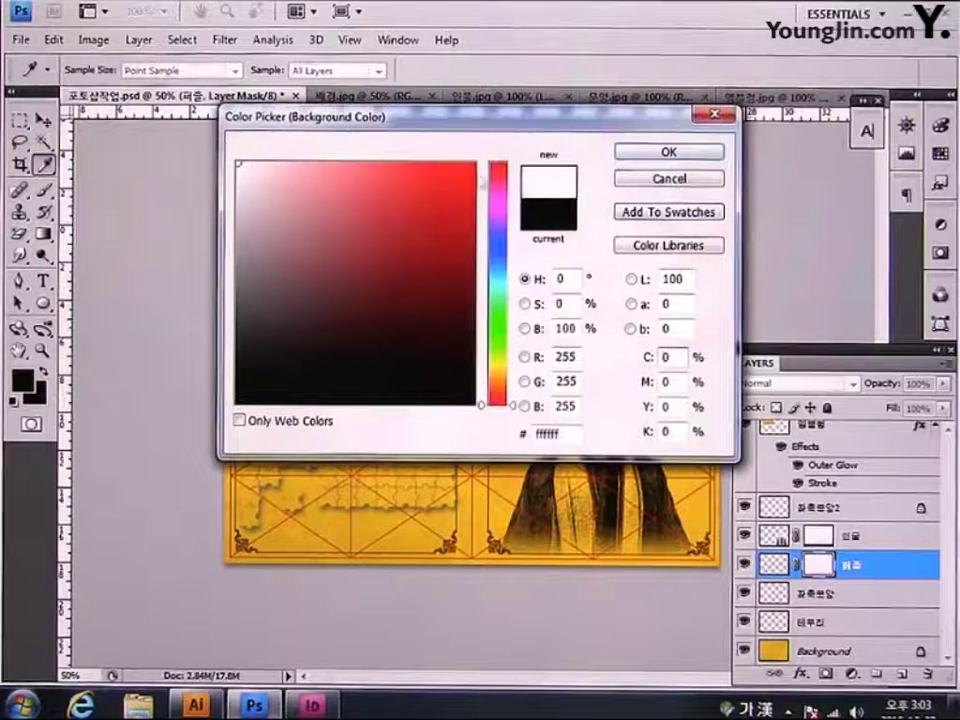
left_click(659, 155)
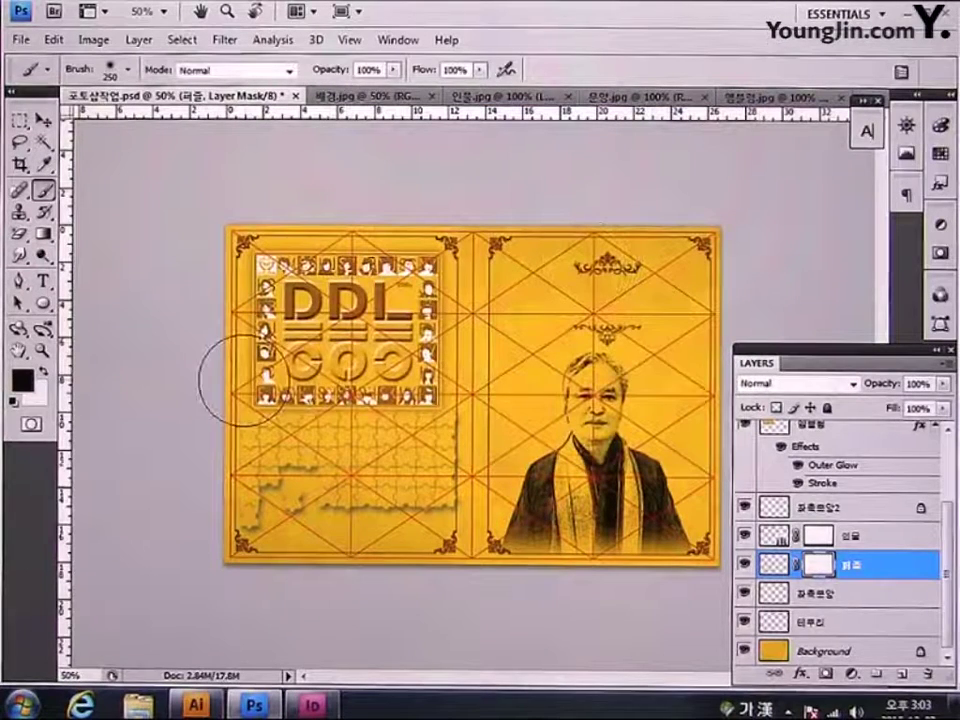
left_click_drag(605, 420, 236, 386)
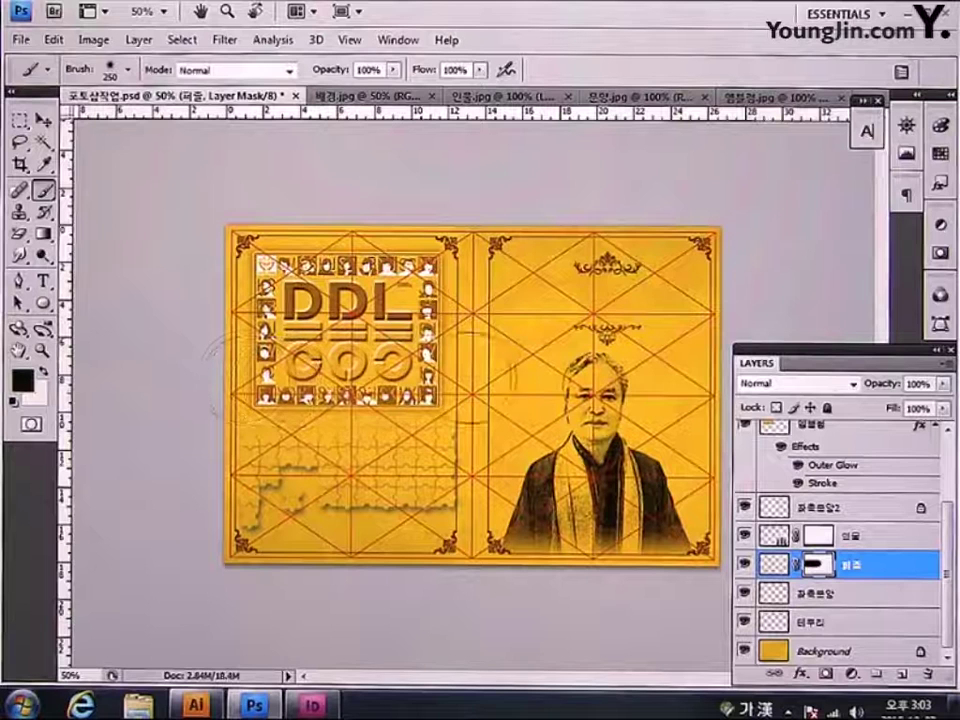
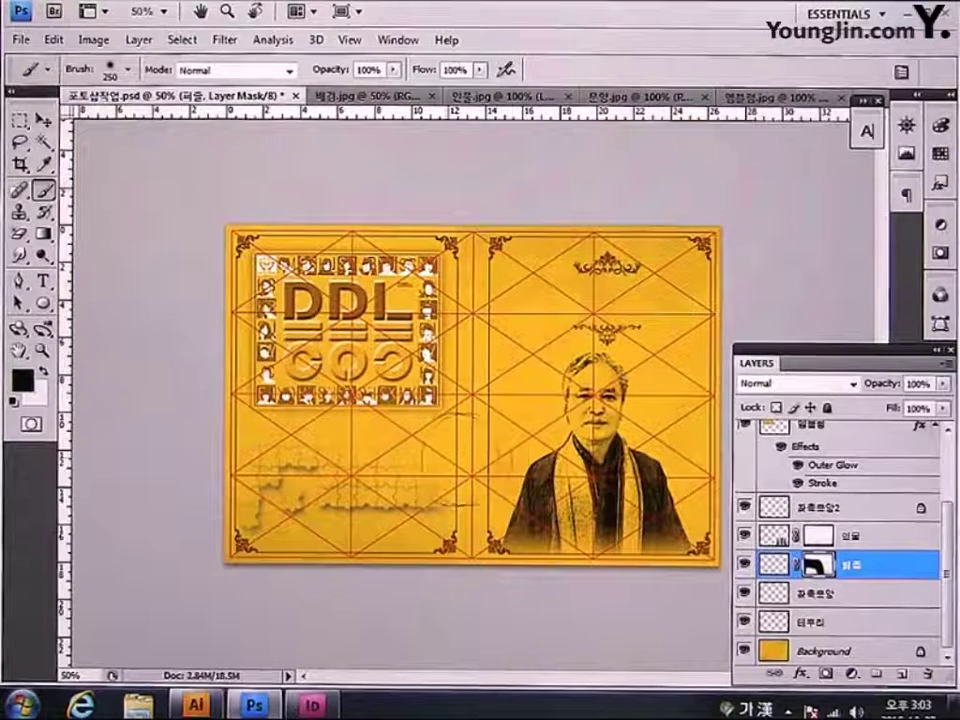
- Duplicate the 글자 layer, set the copy's fill to 100% and hide its layer effects
scroll(945, 574, "up", 3)
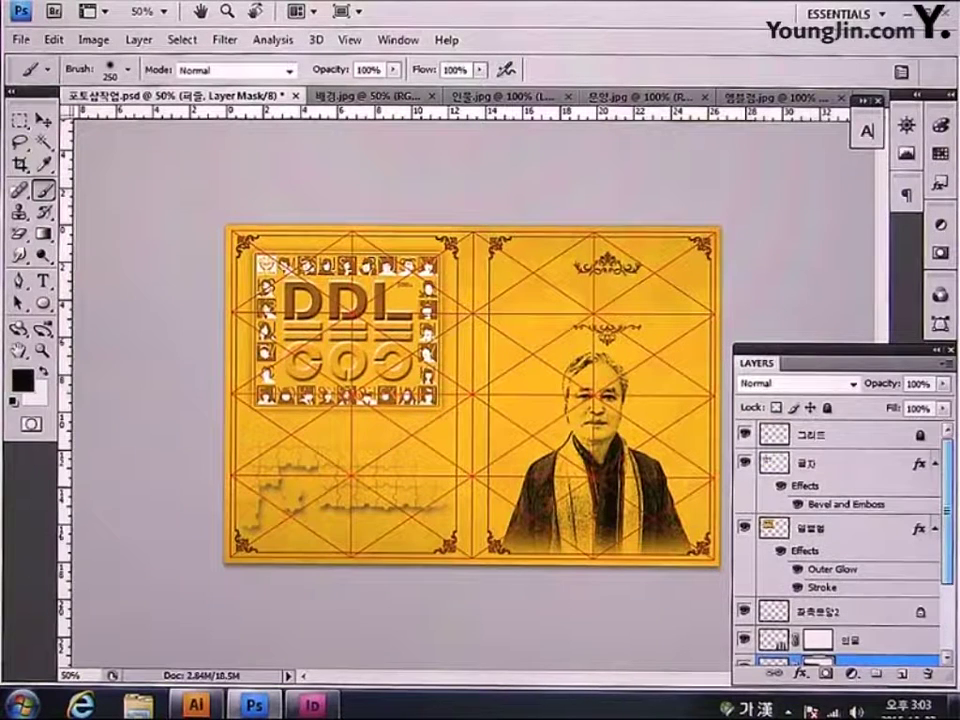
left_click(842, 465)
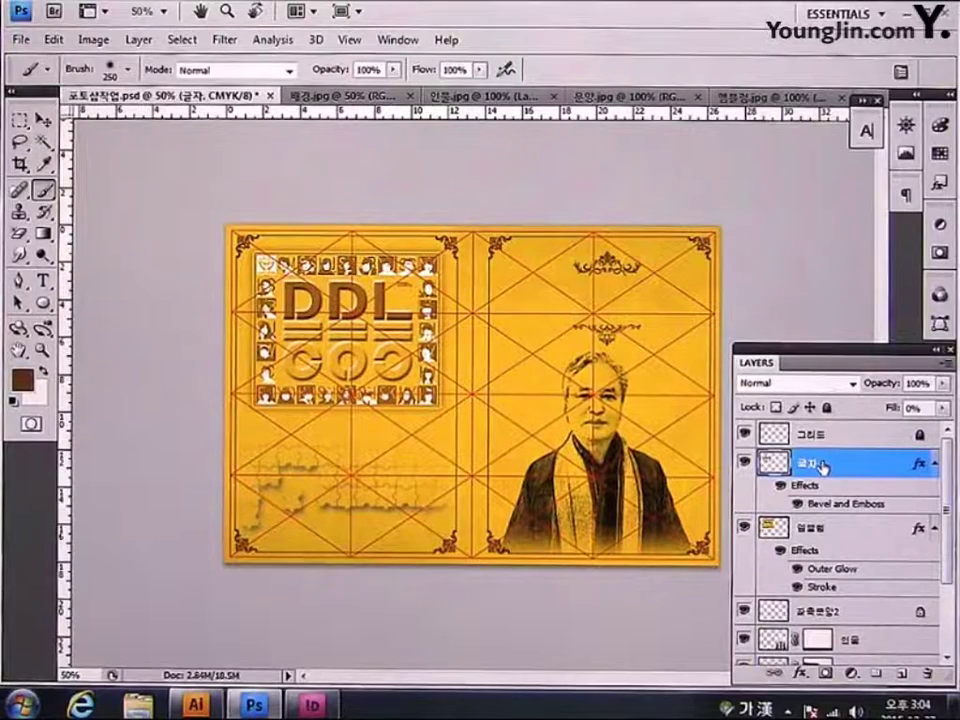
key("ctrl+j")
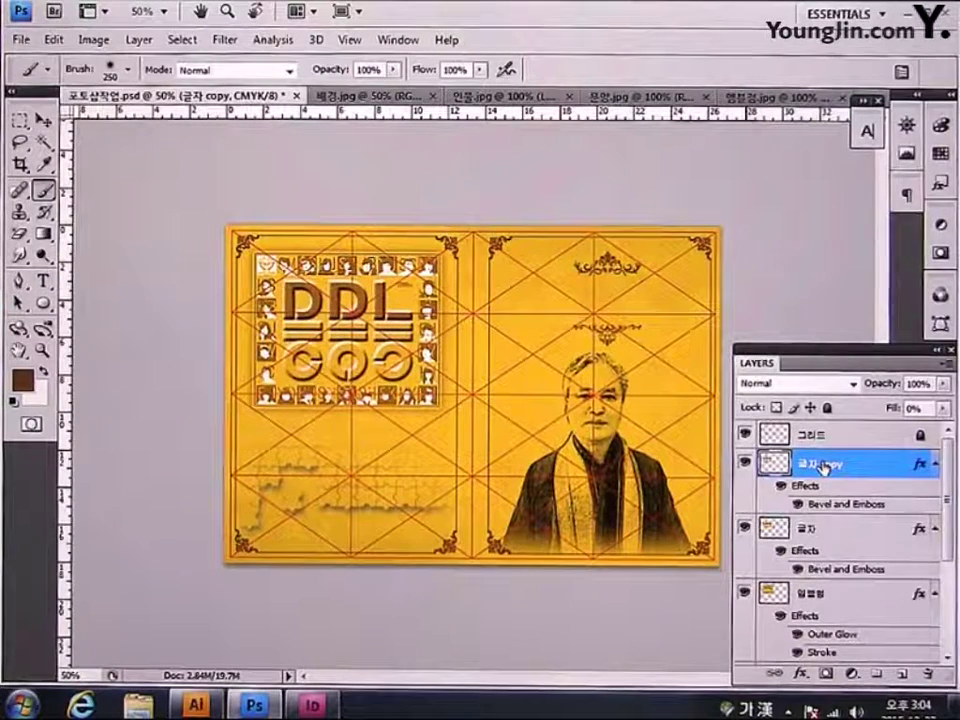
left_click(943, 409)
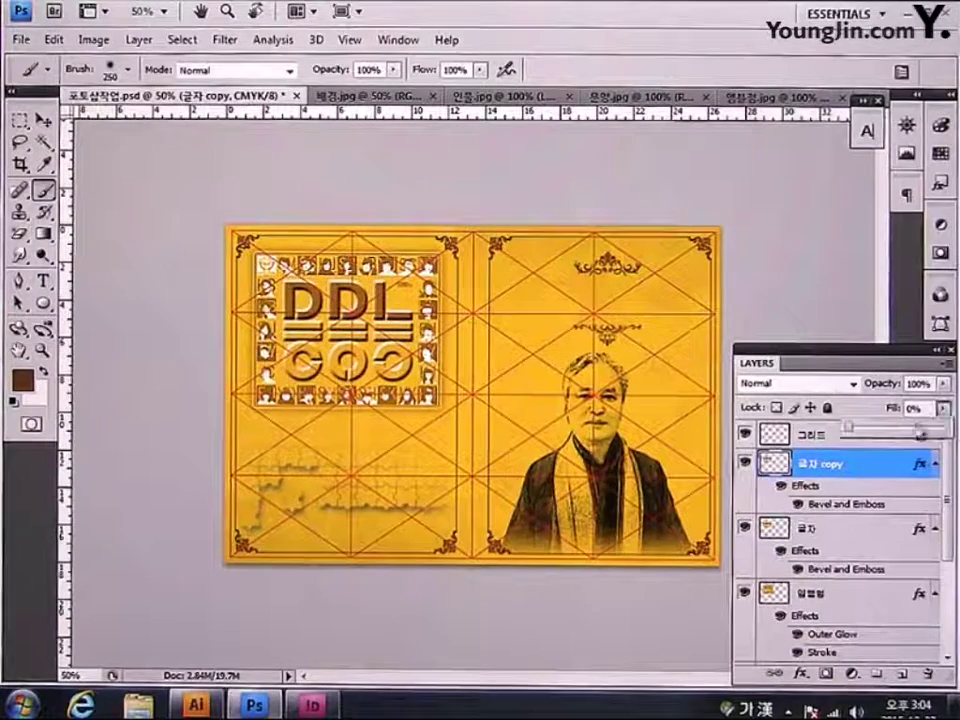
left_click_drag(850, 428, 954, 430)
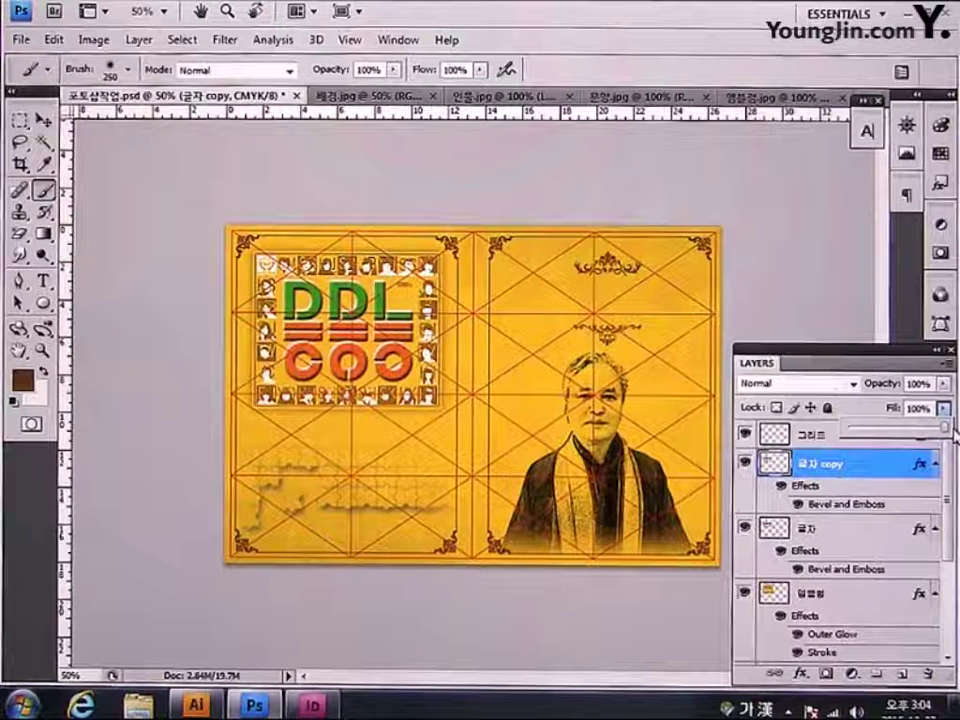
left_click(781, 487)
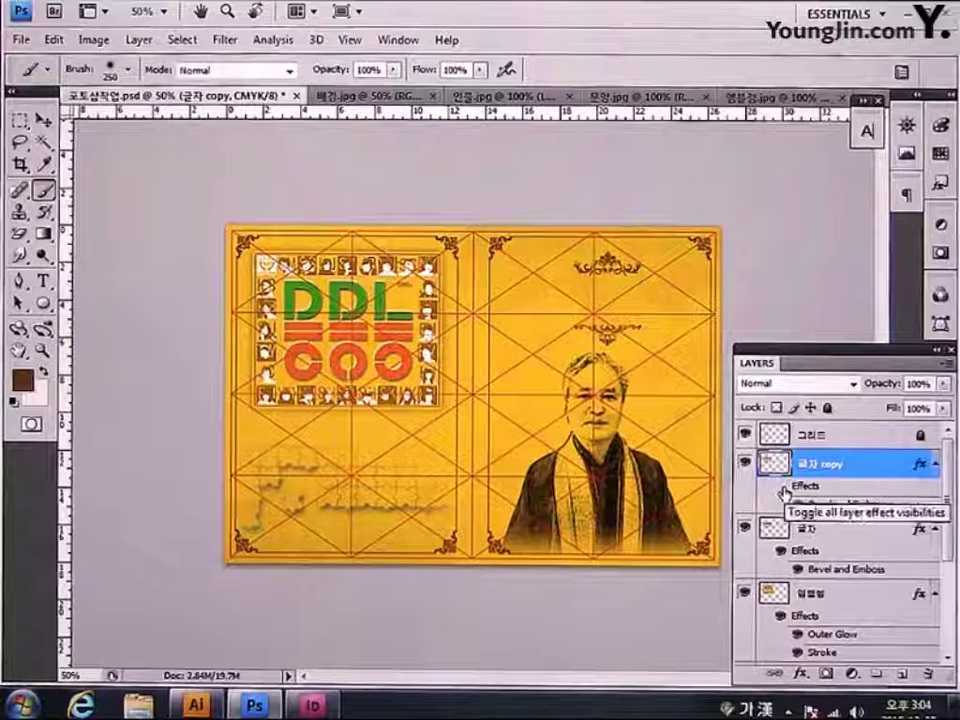
- Lock the 글자 copy layer's transparent pixels and fill its lettering with brown C40 M60 Y100 K30
left_click(777, 409)
left_click(22, 380)
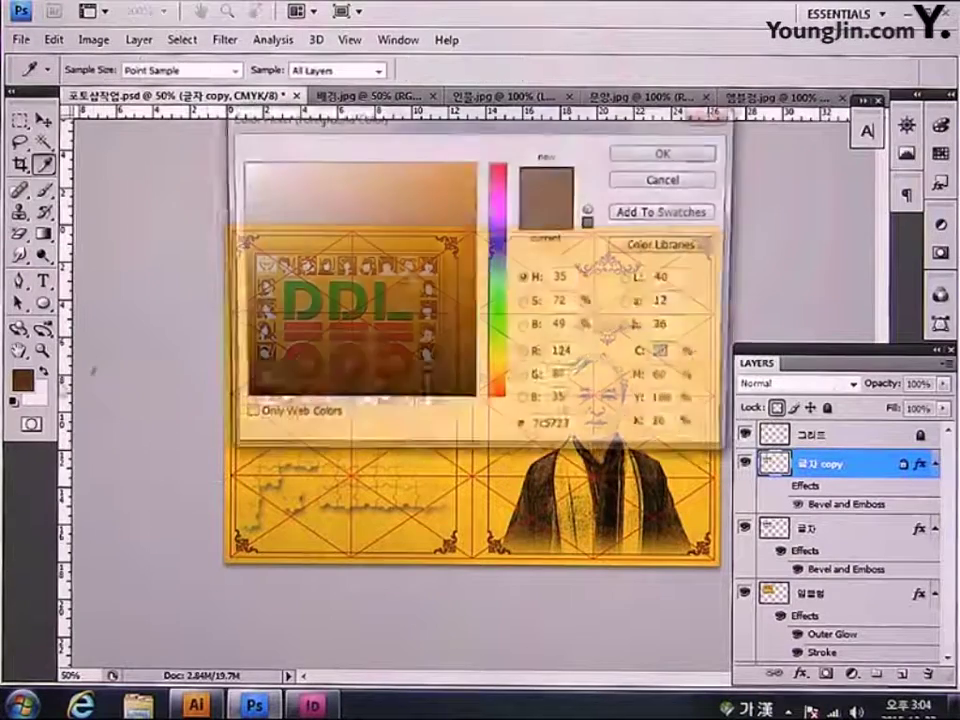
type("40")
key("Tab")
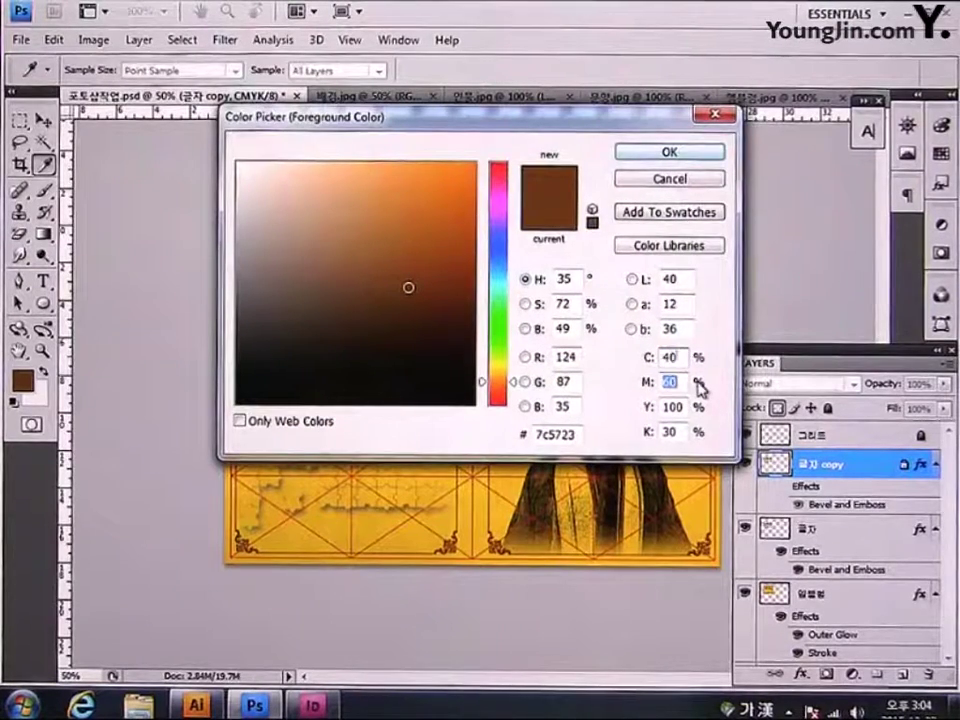
type("60")
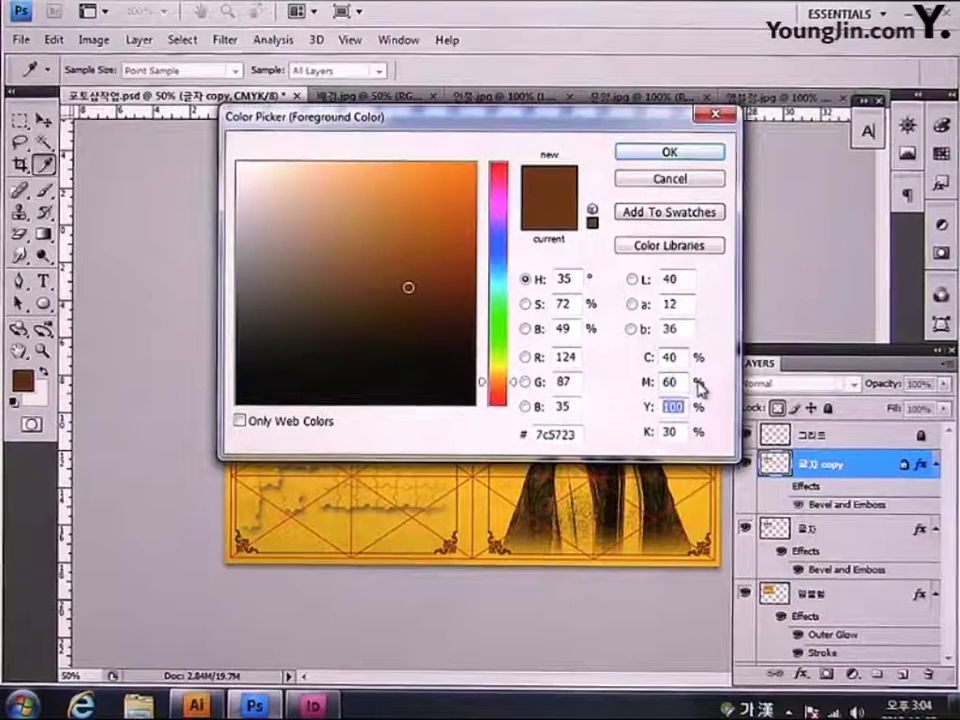
type("100")
key("Tab")
type("30")
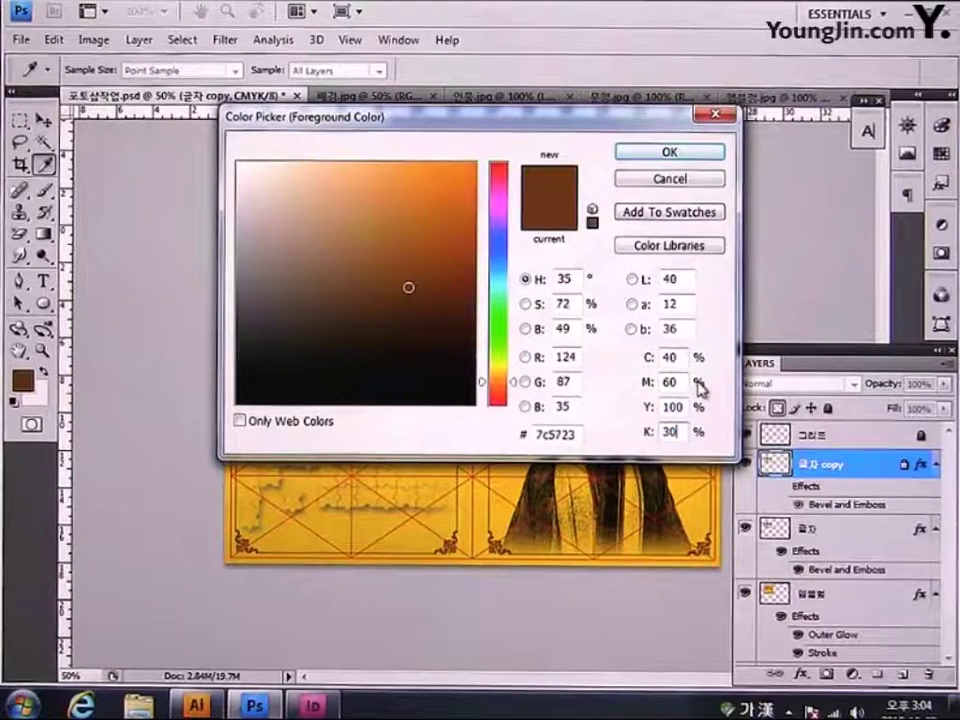
key("Return")
key("b")
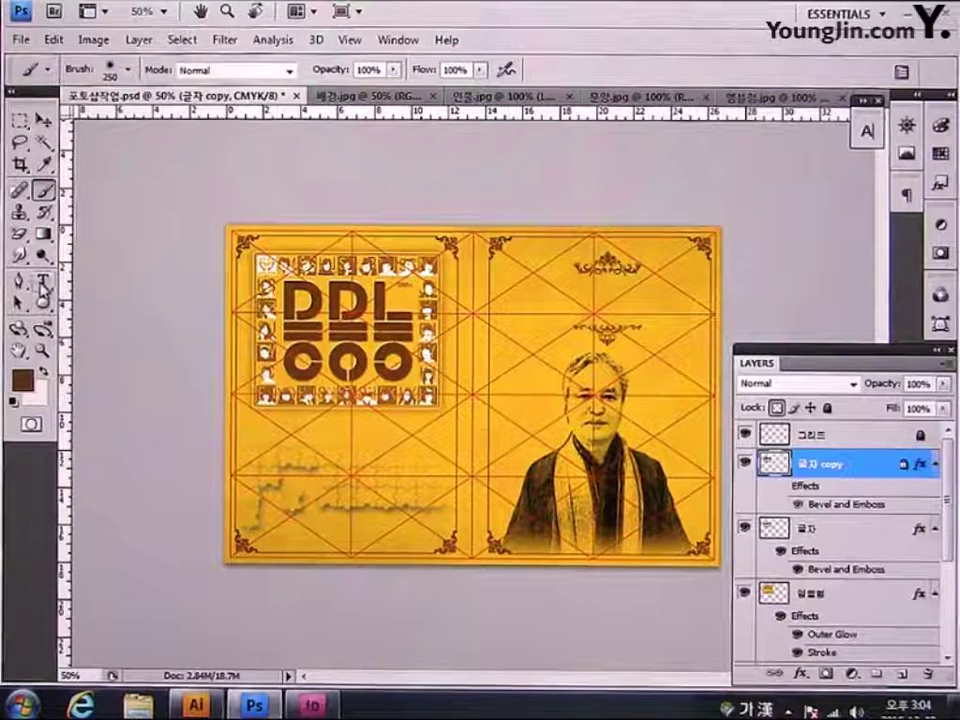
- Add the 12 pt horizontal quote “너로 하여금 네가 있는 곳을 / 달라지게 하라” in two centred lines on the front cover
left_click(43, 284)
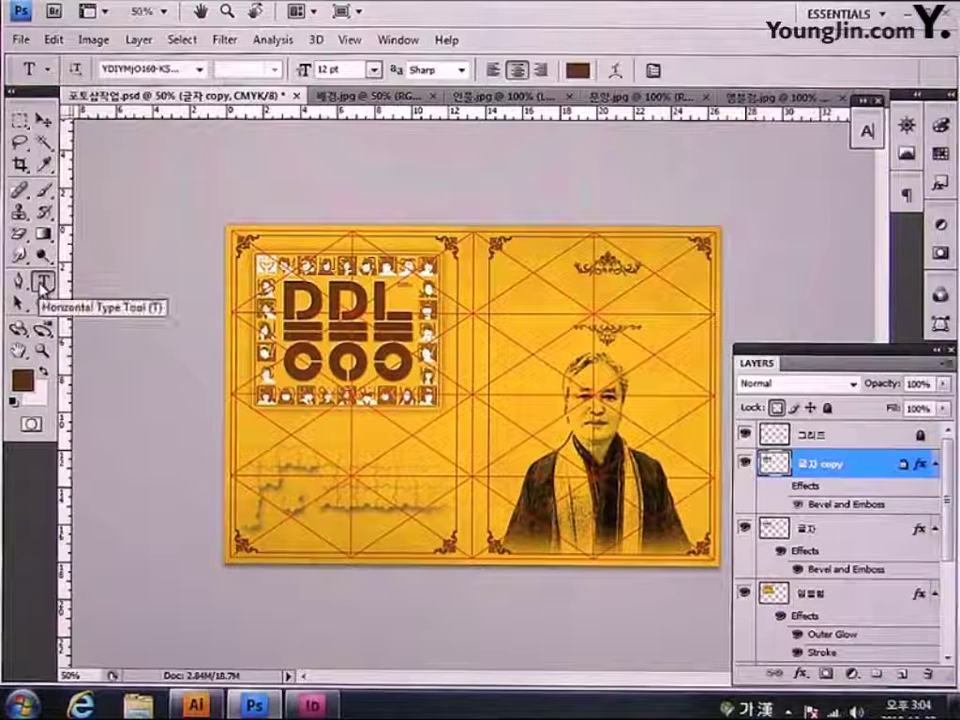
double_click(41, 353)
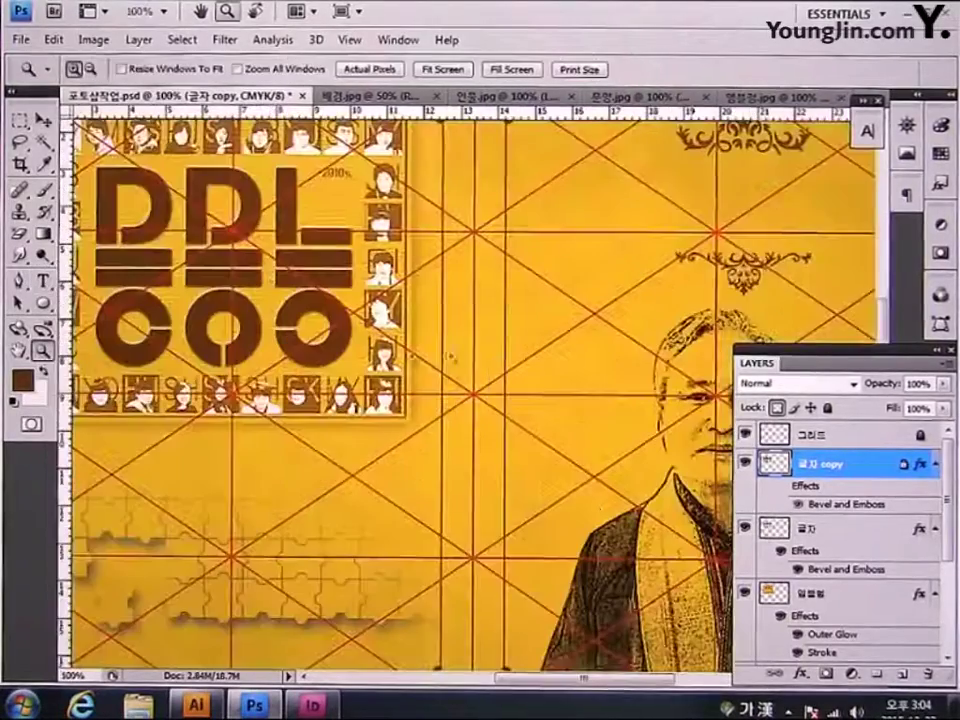
left_click_drag(259, 407, 228, 445)
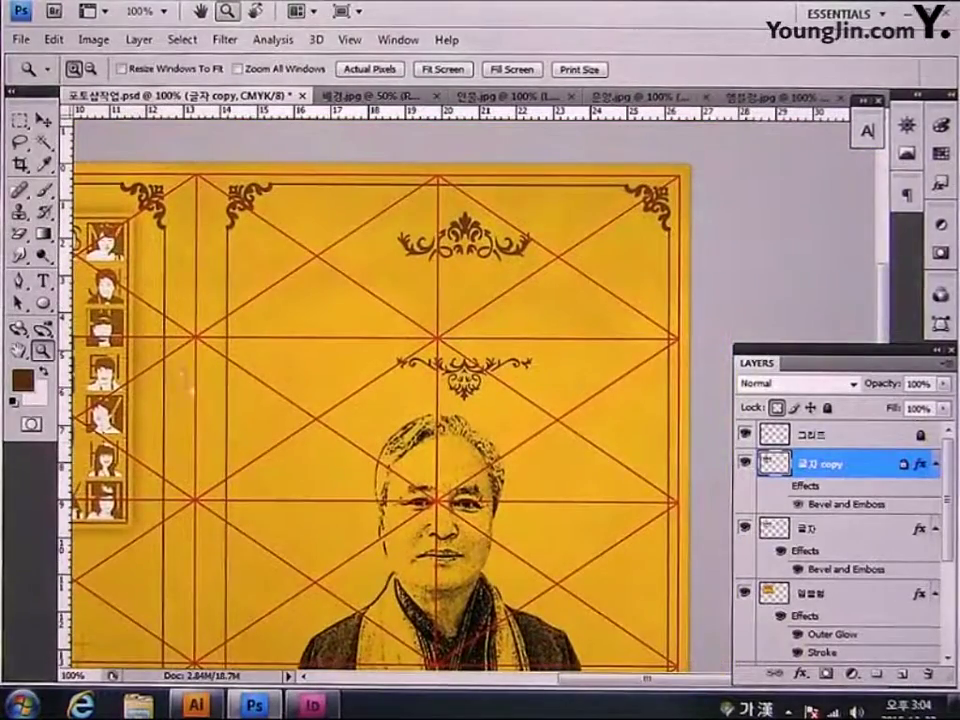
left_click(43, 281)
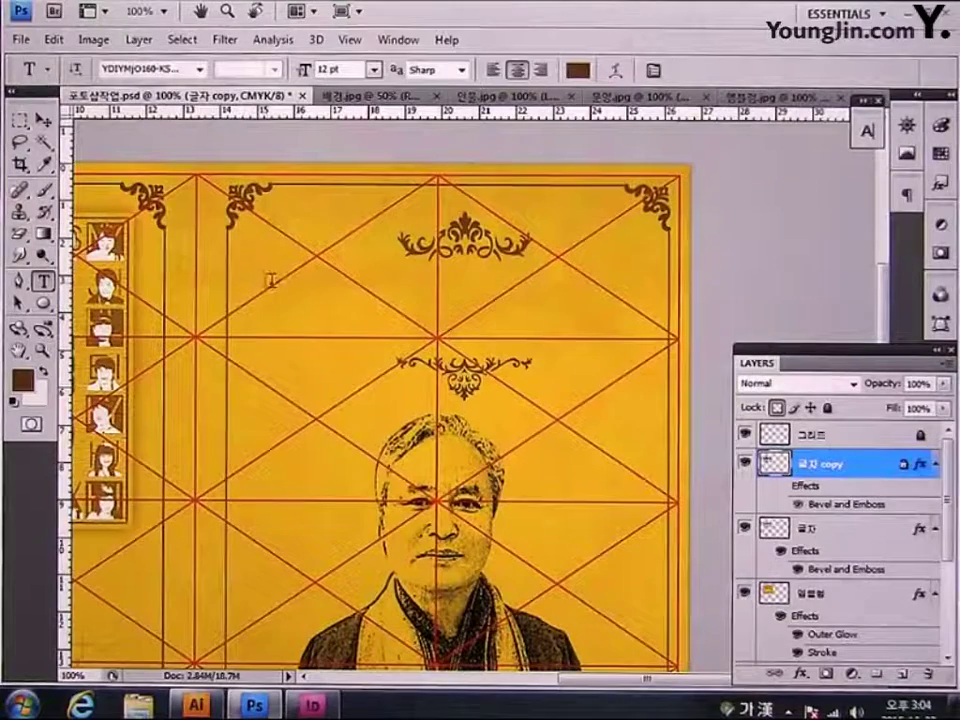
left_click(270, 281)
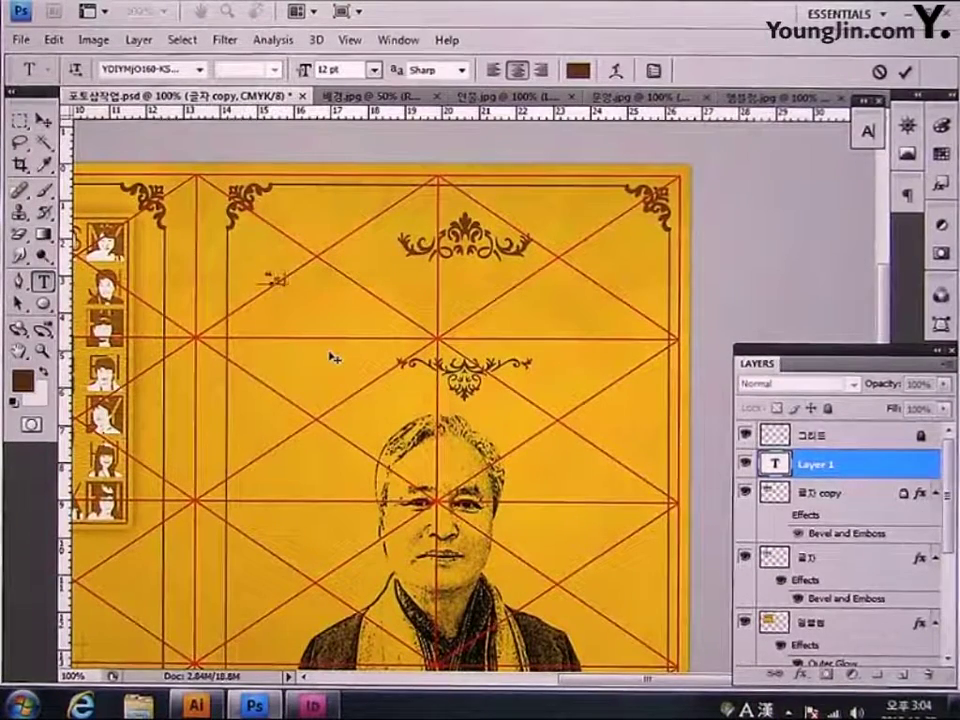
key("Hangul")
type("\"너로 ")
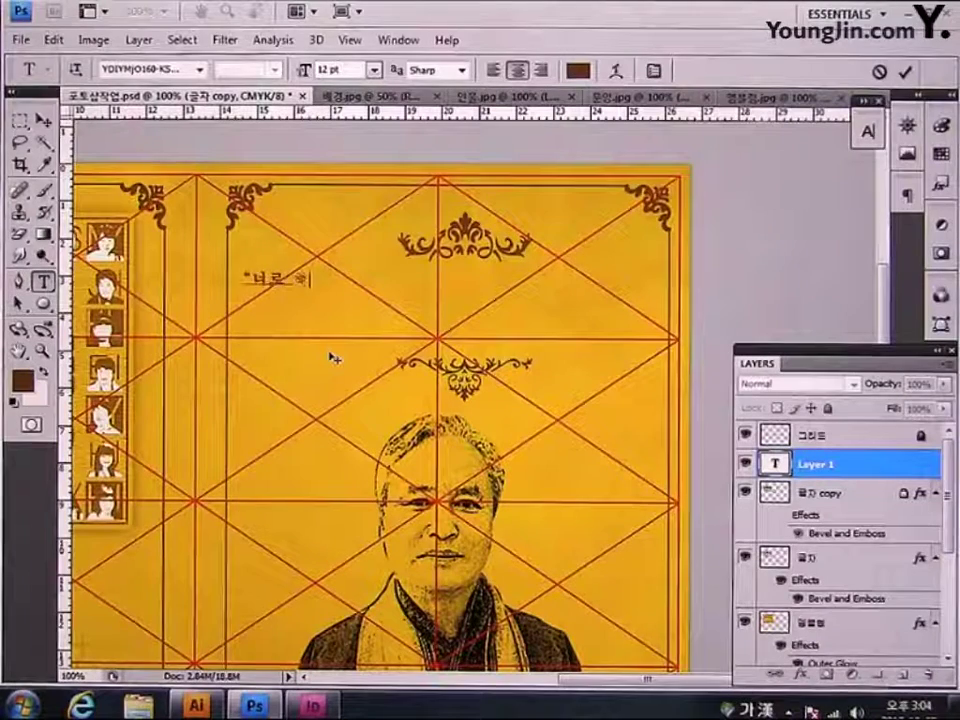
type("하여금")
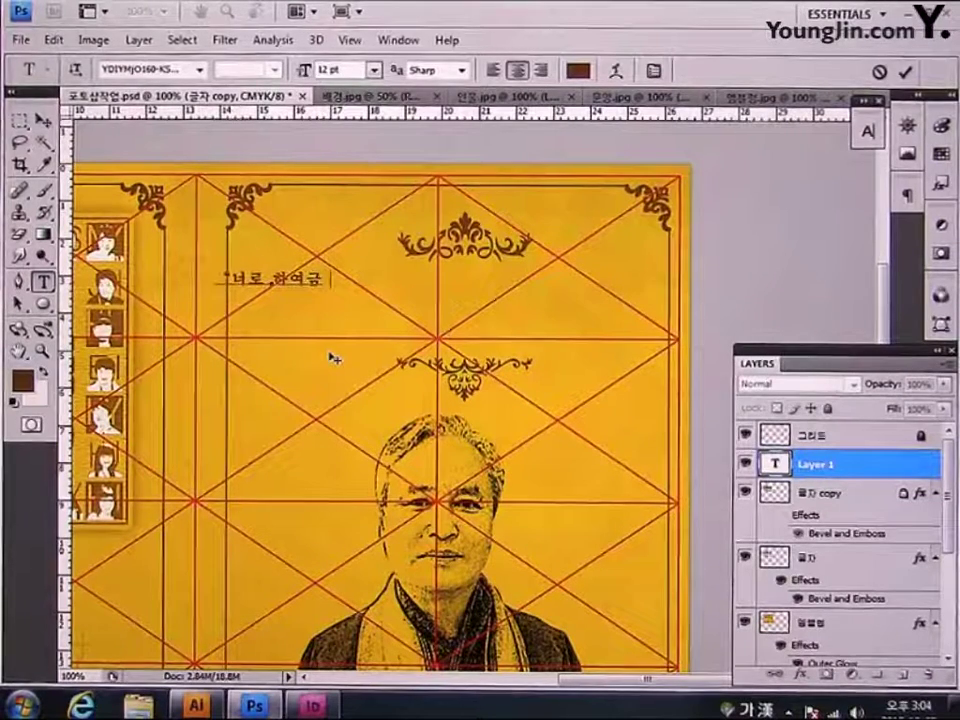
type(" 네가 있는 ")
type("곳을 ")
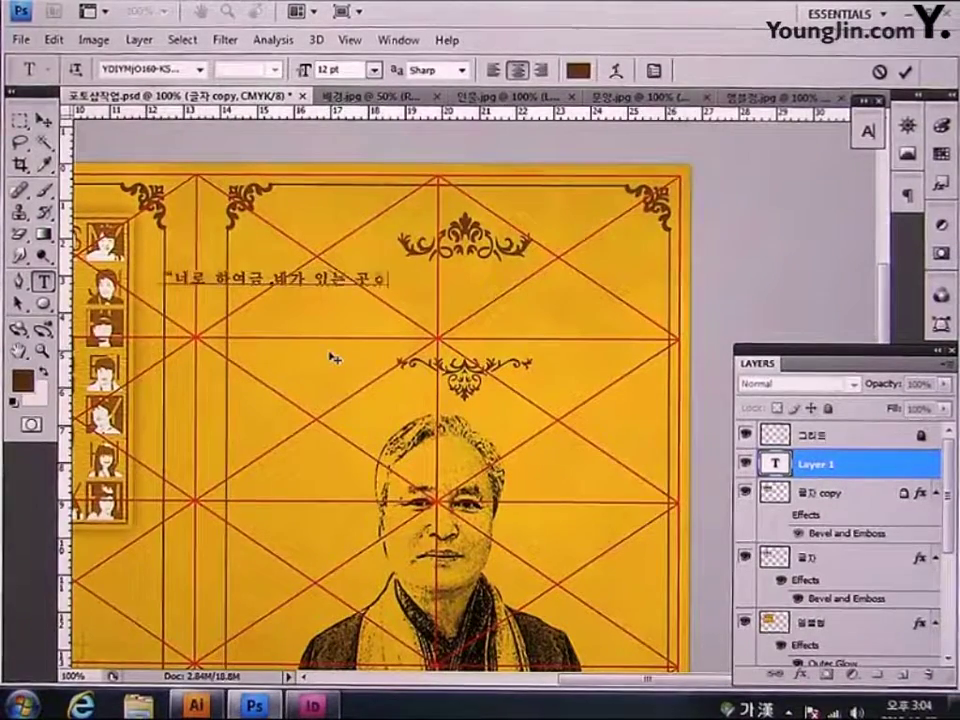
type("달")
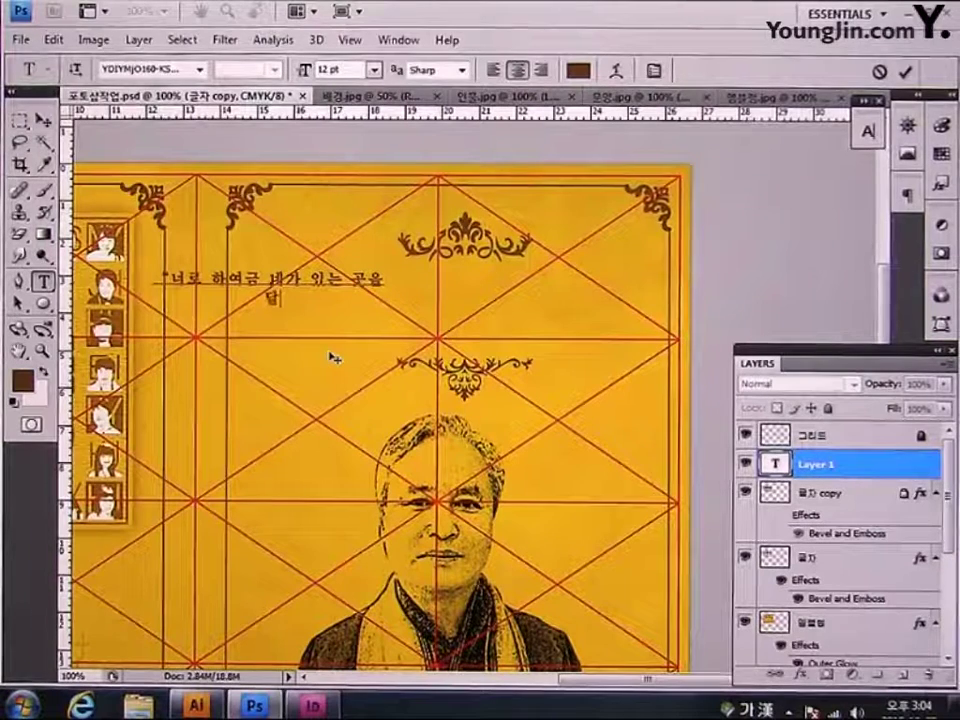
type("라지게 하라")
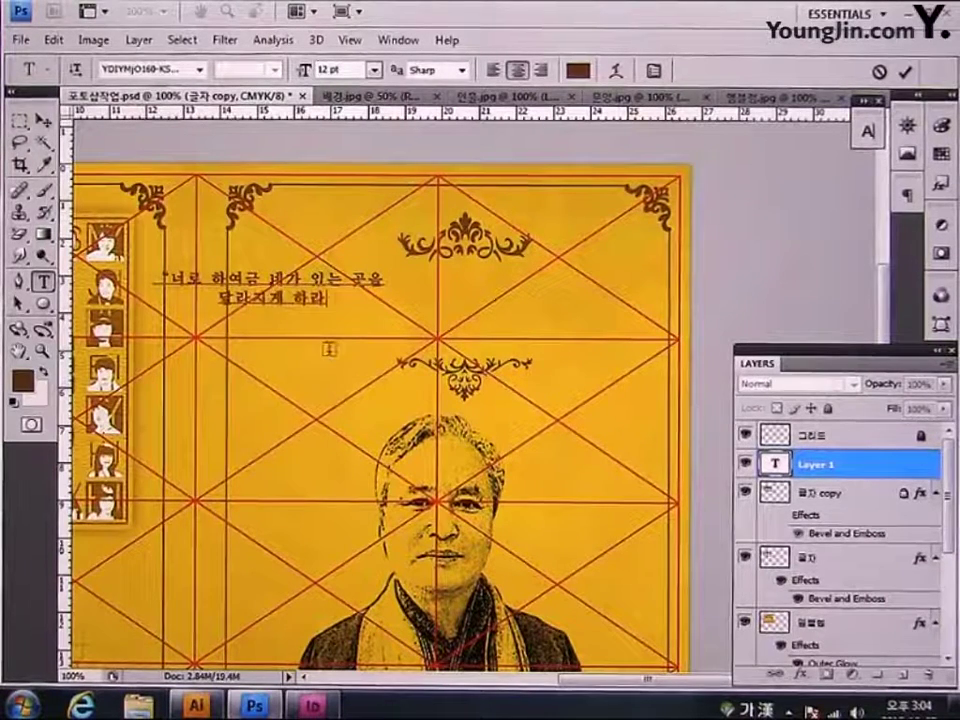
type("\"")
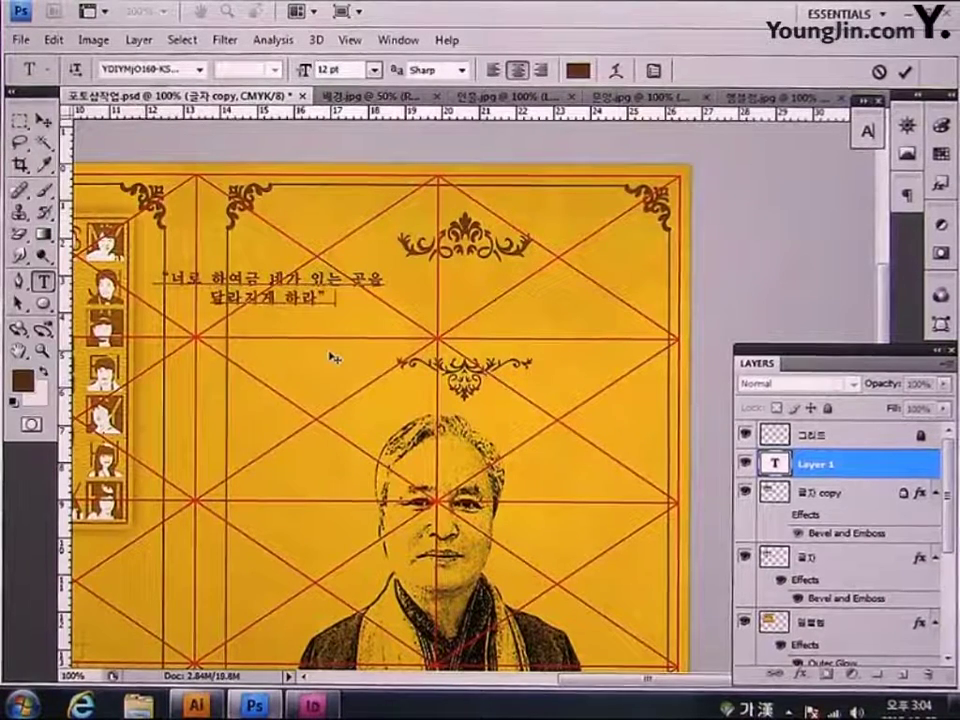
- Move the quote between the two ornaments above the portrait and insert a leading space before its second line, 달라지게 하라
left_click(45, 120)
left_click_drag(314, 315, 476, 298)
left_click(43, 282)
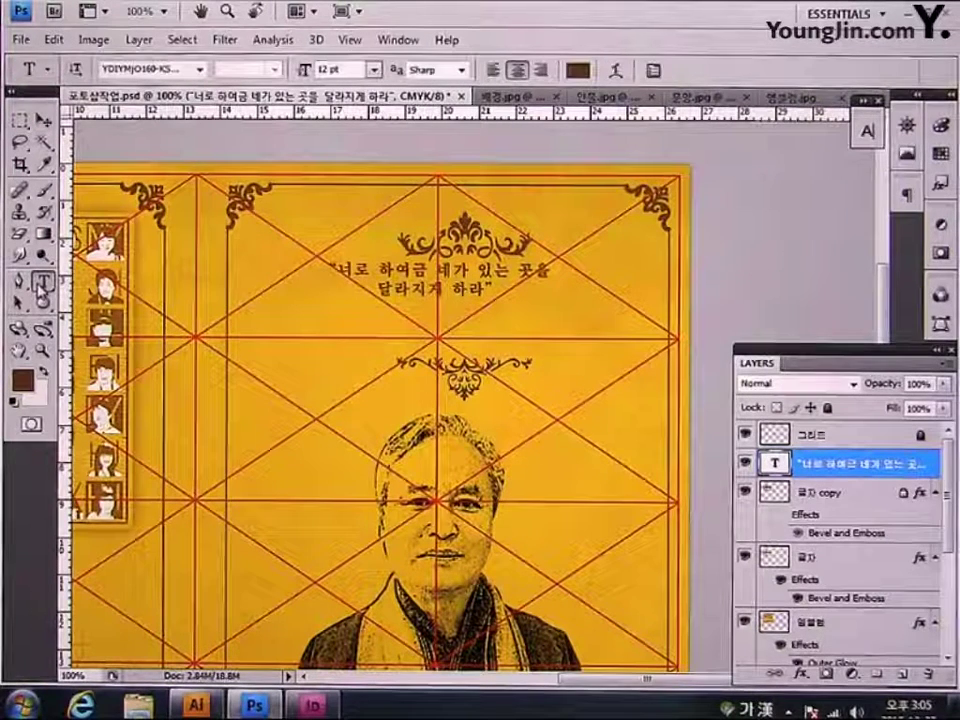
key("v")
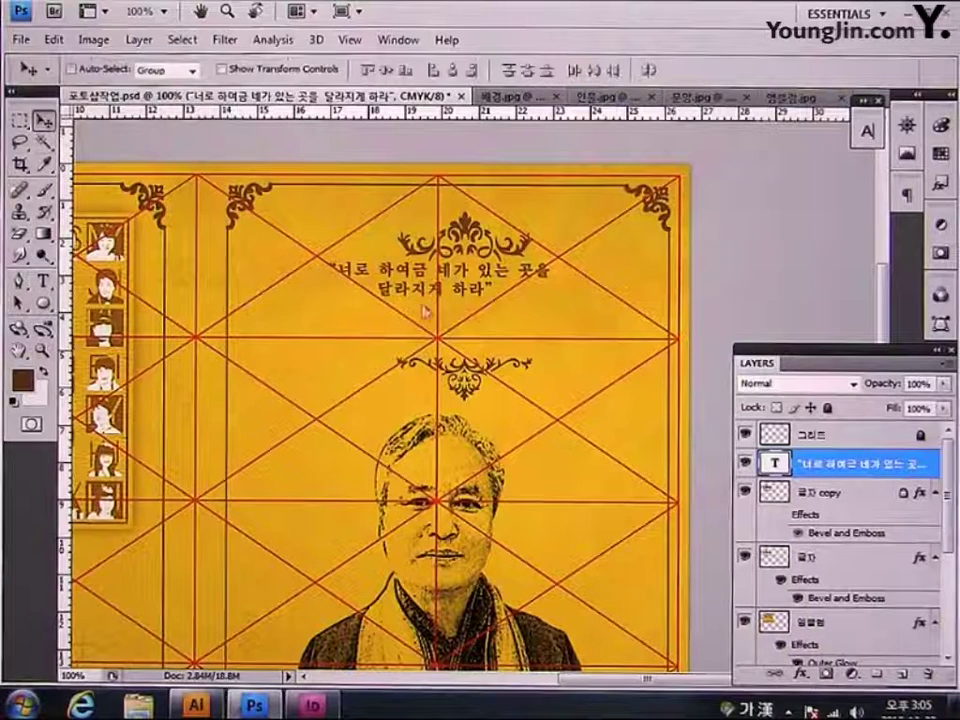
left_click_drag(470, 293, 488, 305)
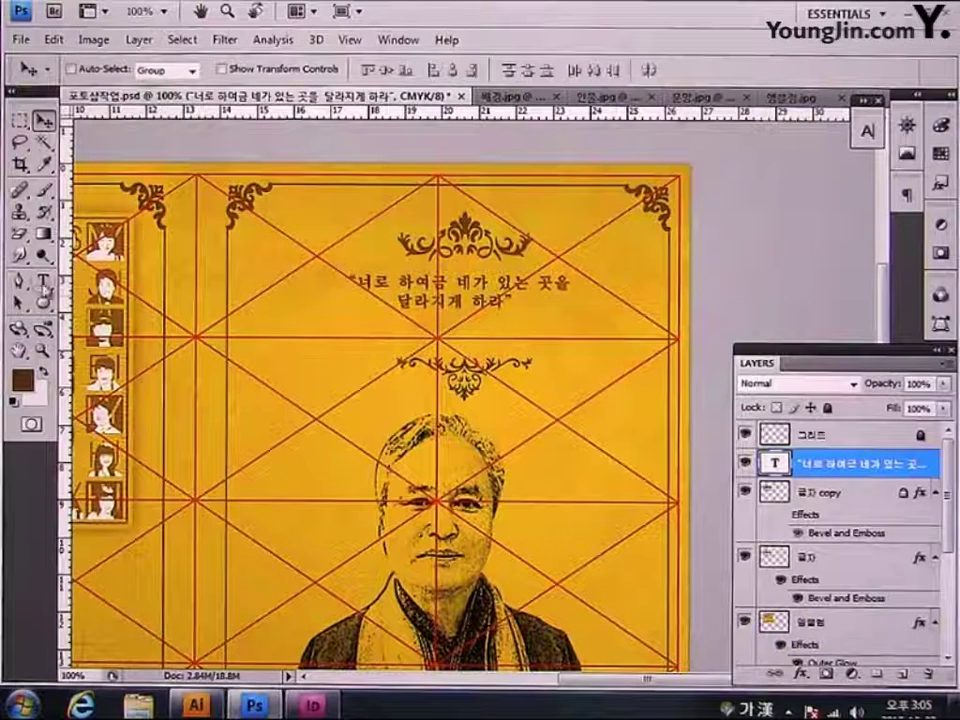
key("t")
left_click(413, 306)
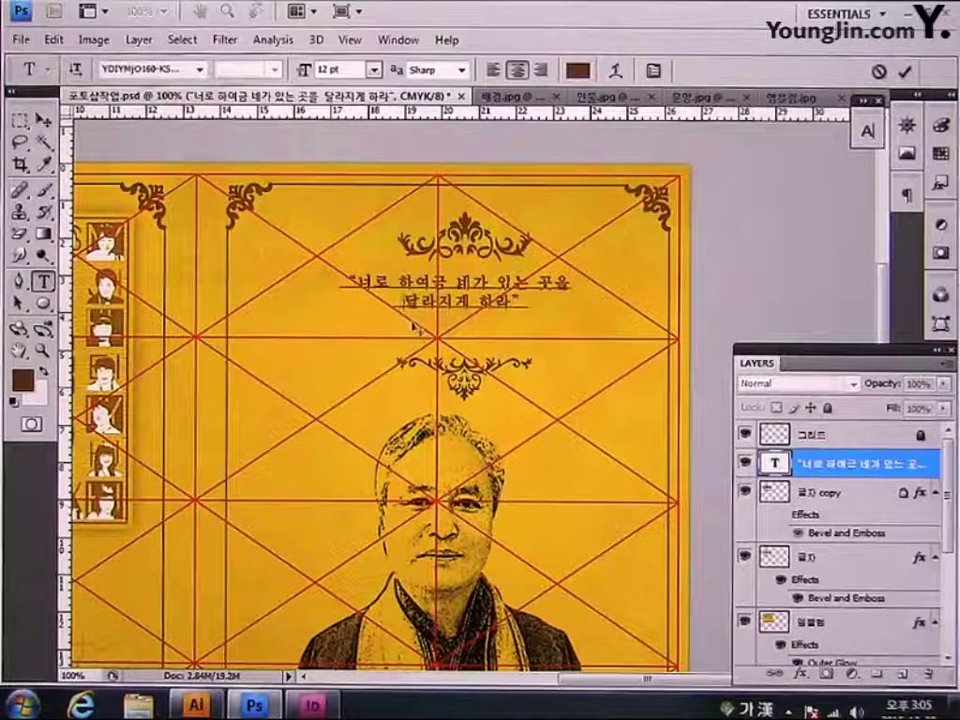
left_click(43, 119)
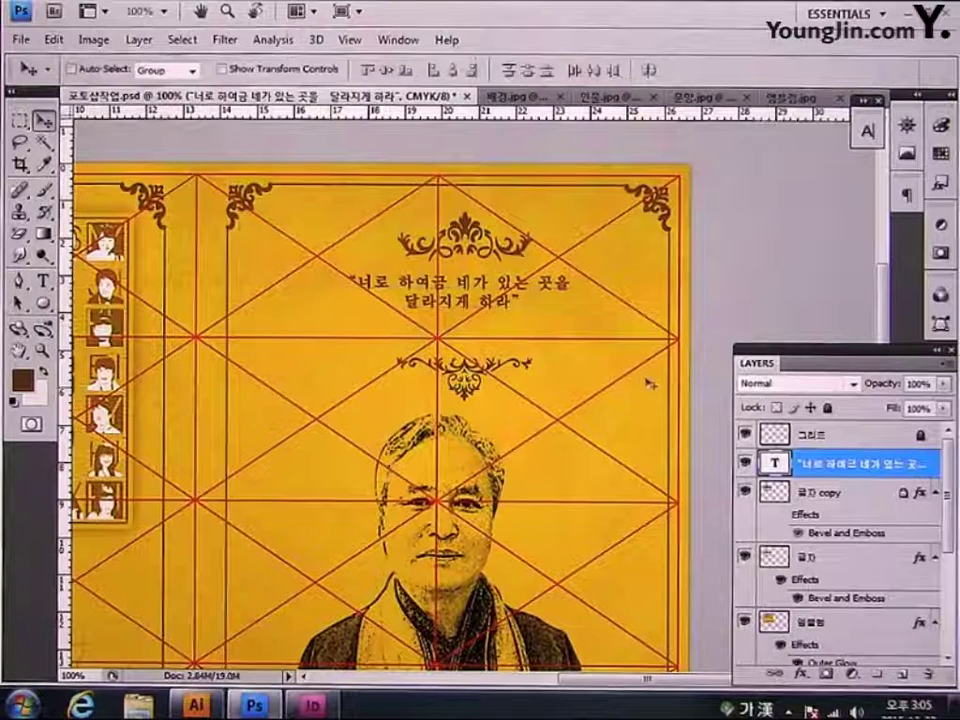
- Scale the quote proportionally to about 149% and shift it slightly down towards the lower ornament
key("ctrl+t")
left_click_drag(579, 273, 637, 264)
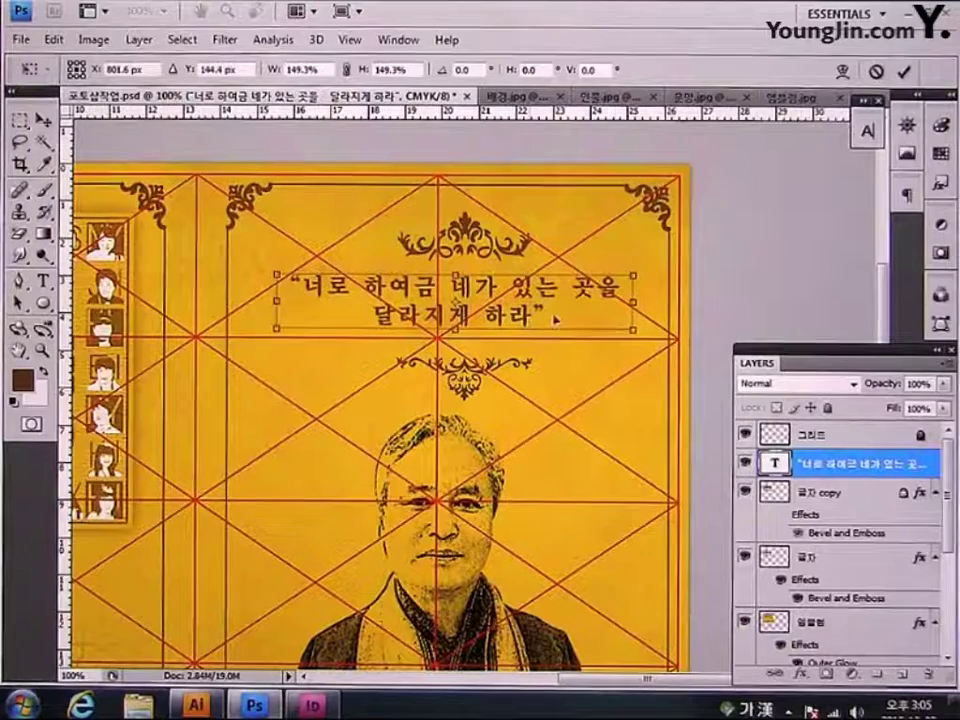
key("Return")
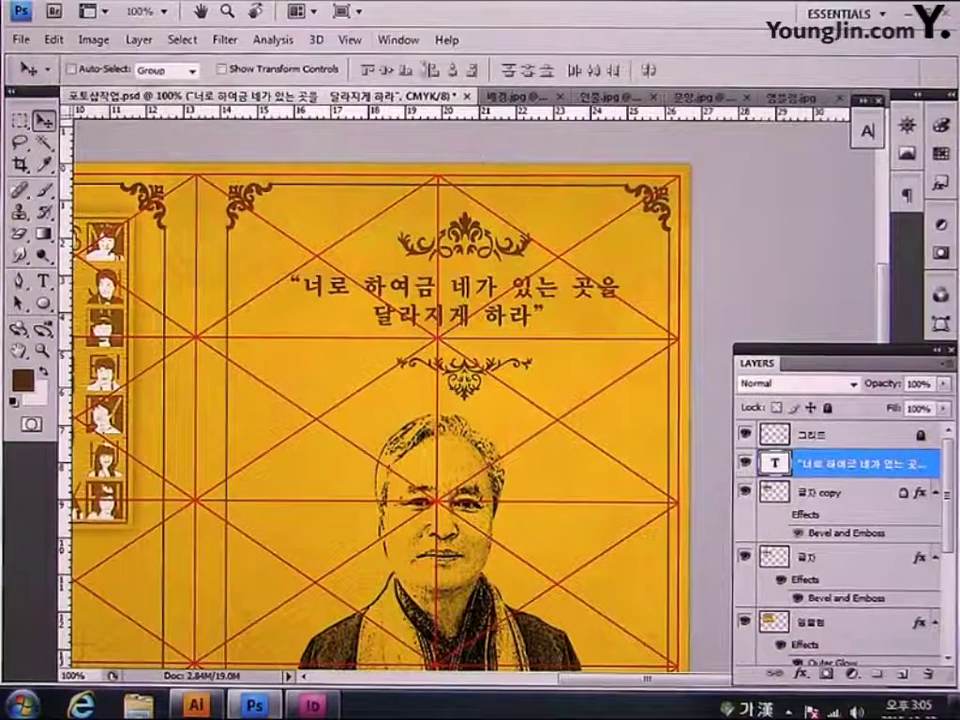
left_click(398, 40)
left_click(407, 240)
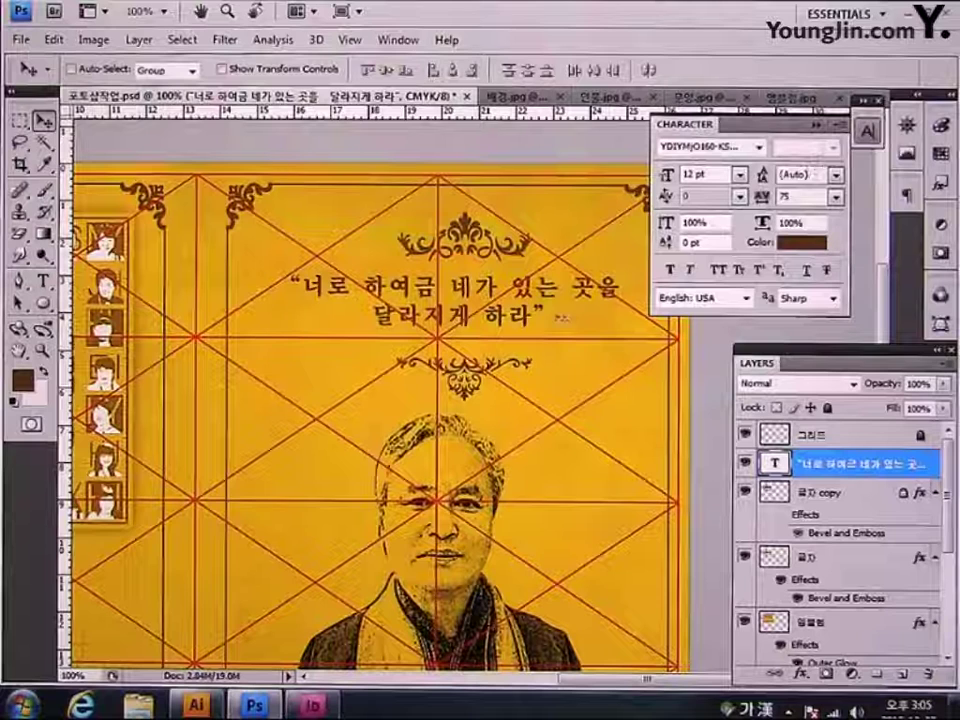
left_click_drag(506, 319, 504, 331)
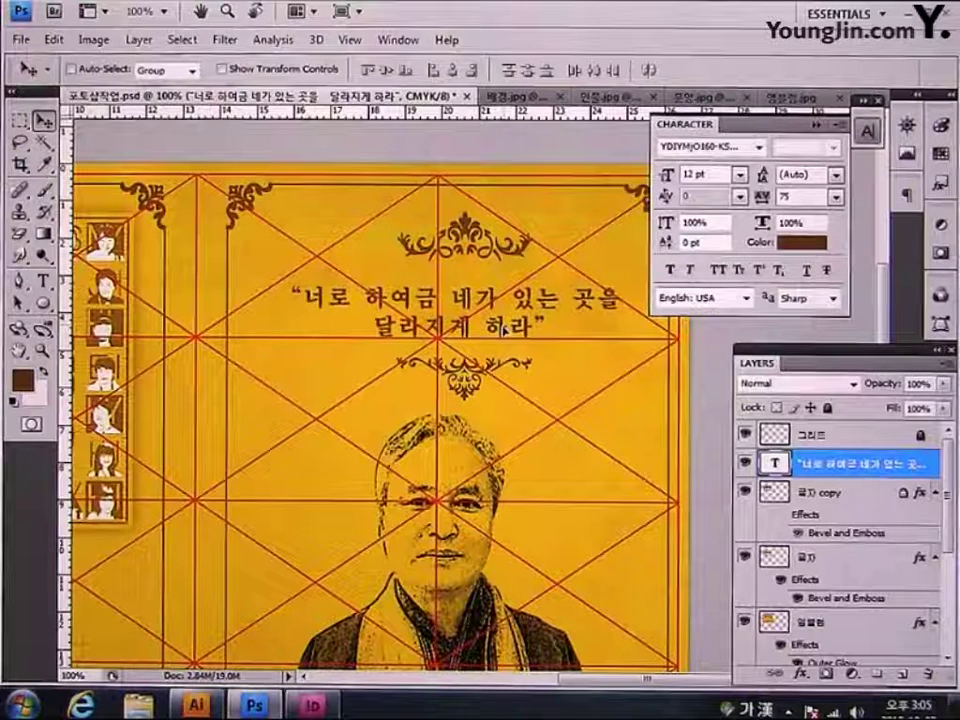
- Enlarge the quote by another 114% and nudge it left and up to about X 796.6 px, Y 149.4 px
key("ctrl+t")
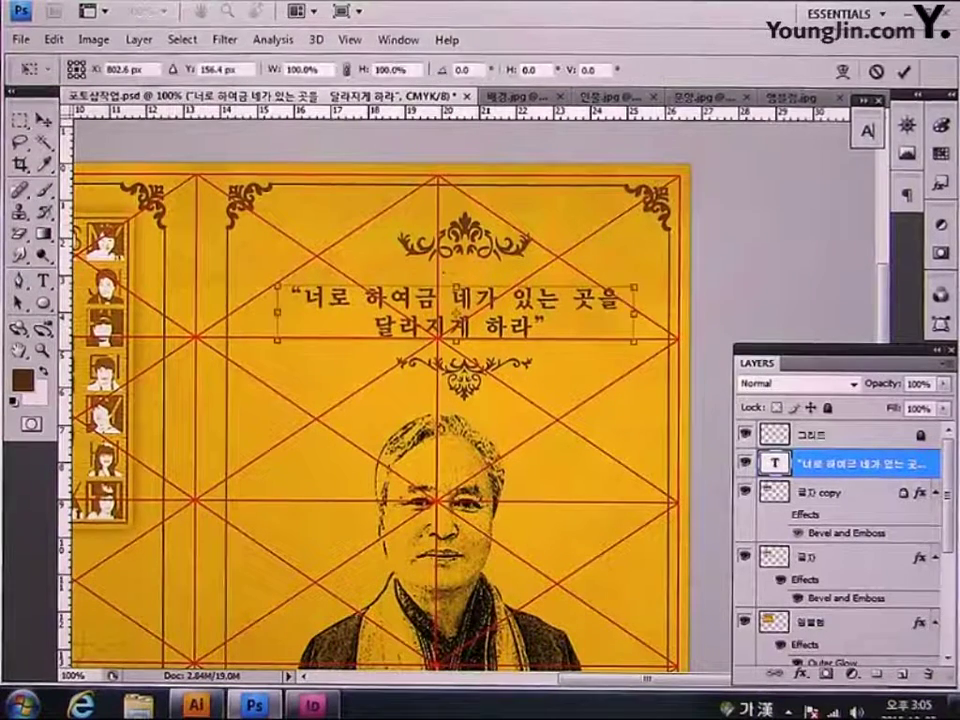
left_click_drag(273, 284, 256, 262)
key("Left")
key("Left")
key("Left")
key("Left")
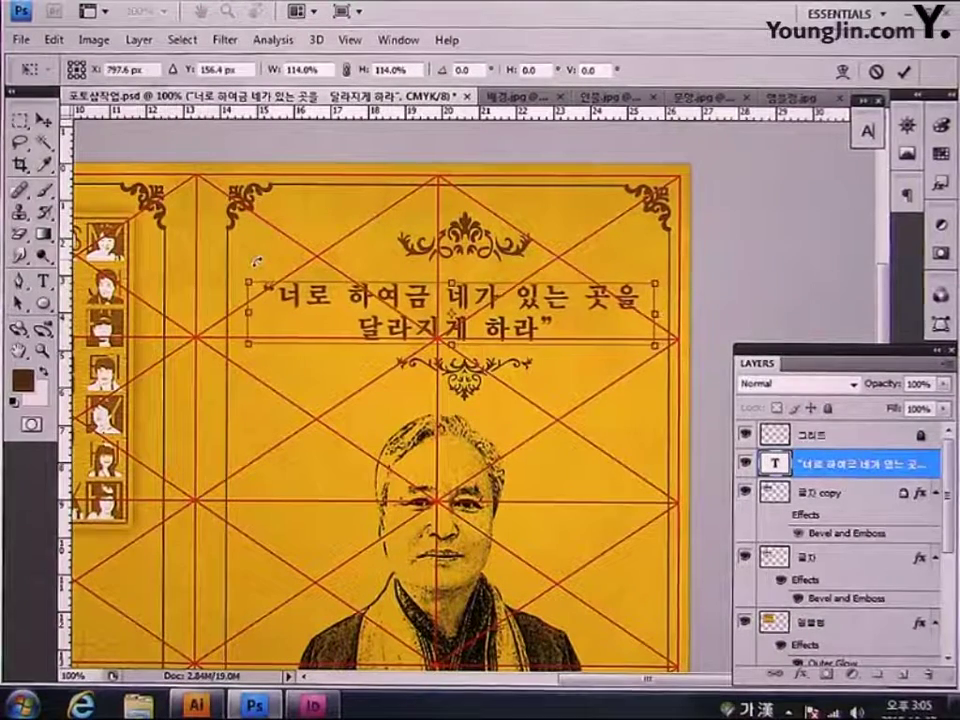
key("Up")
key("Up")
key("Up")
key("Up")
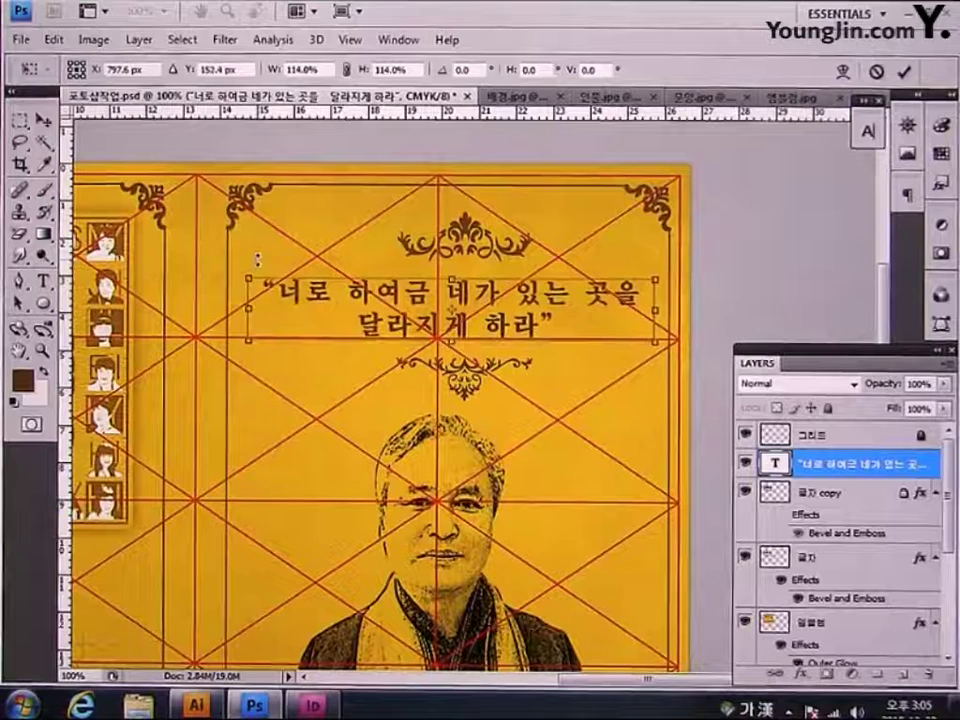
key("Up")
key("Up")
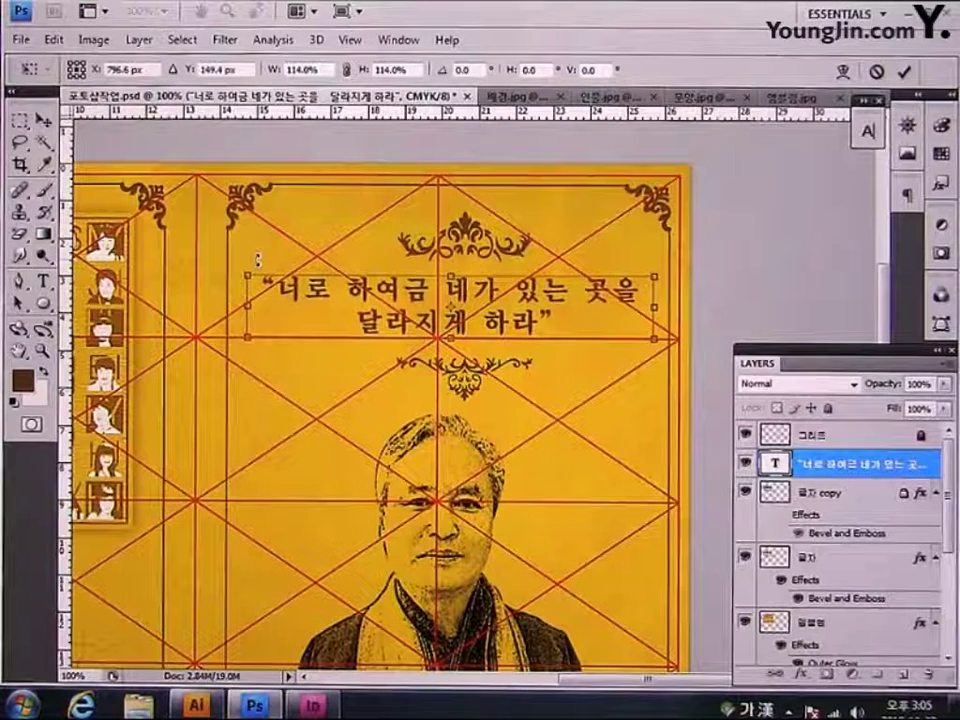
key("Return")
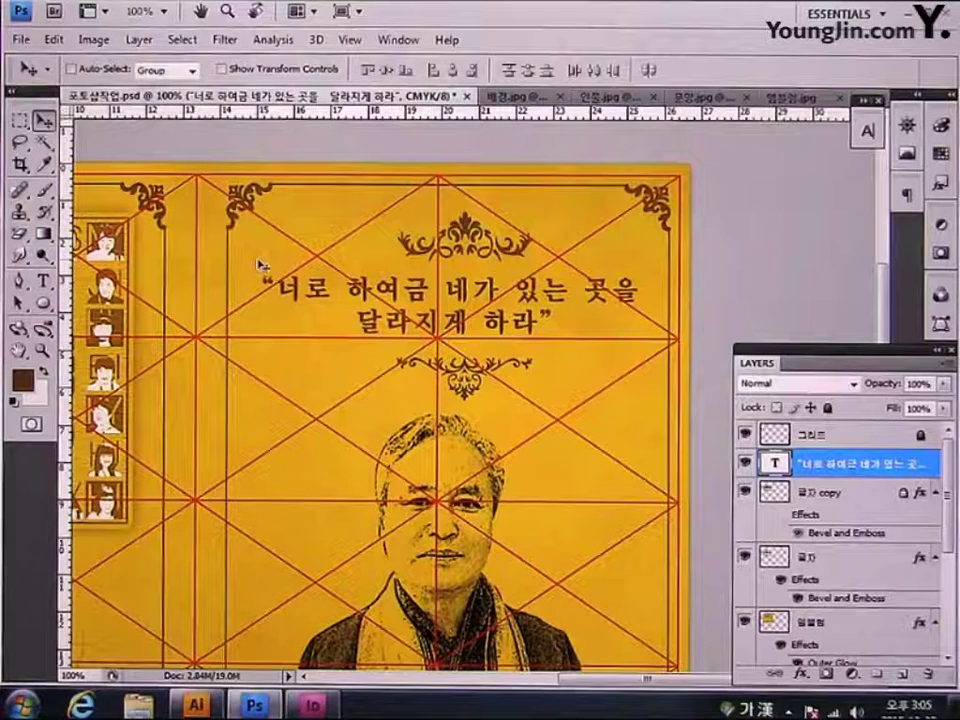
- Open the completed 포토샵작업.psd from the 작업 folder, fit it on screen and show the start of its layer list
double_click(19, 350)
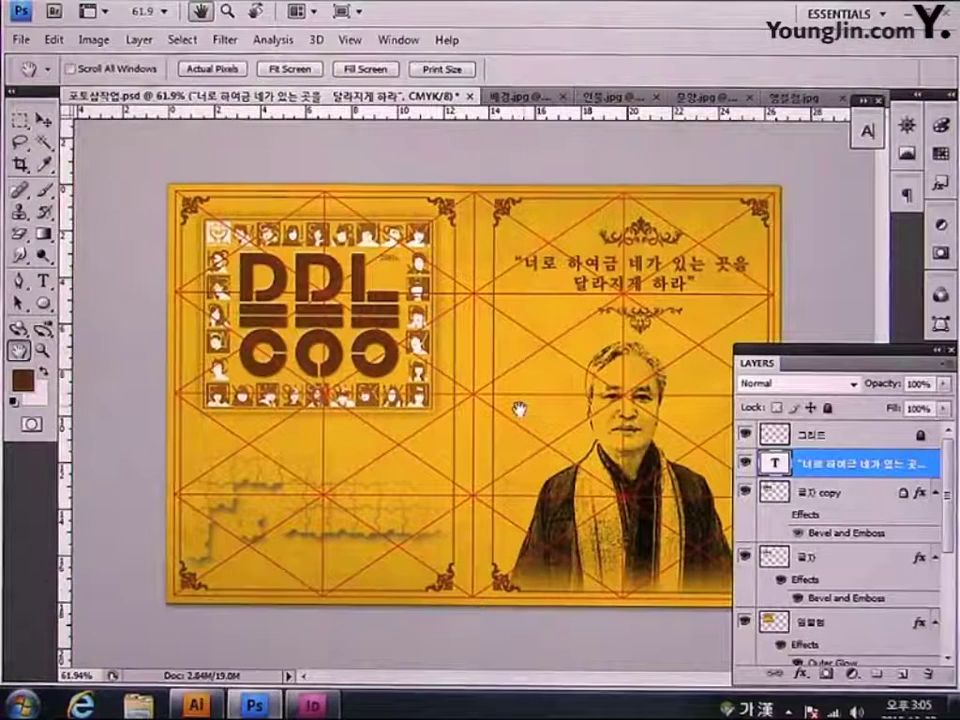
left_click(20, 39)
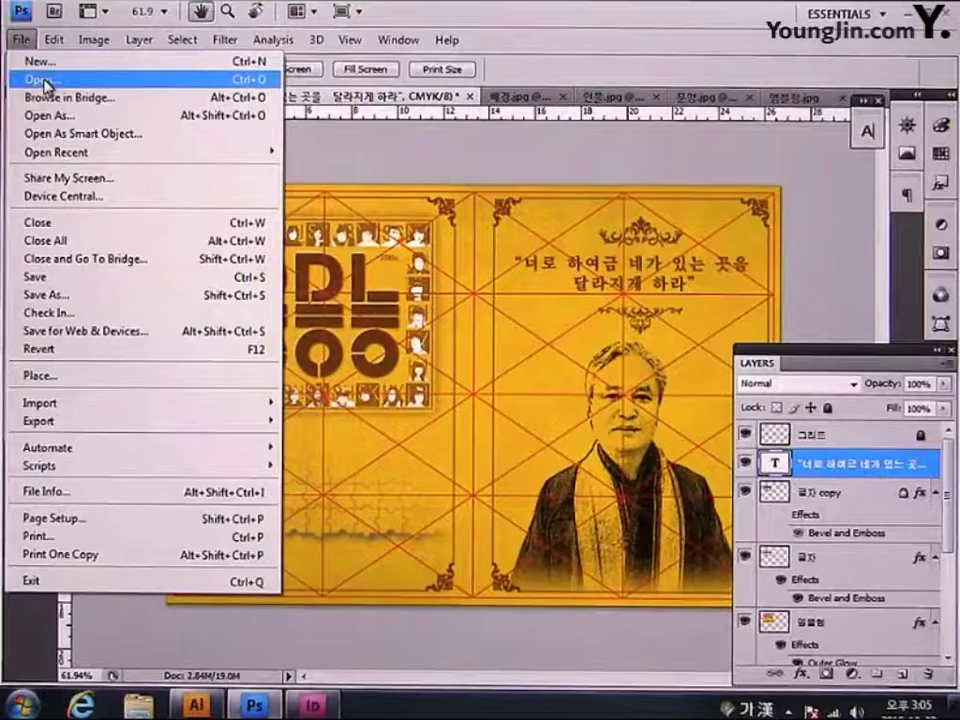
left_click(45, 80)
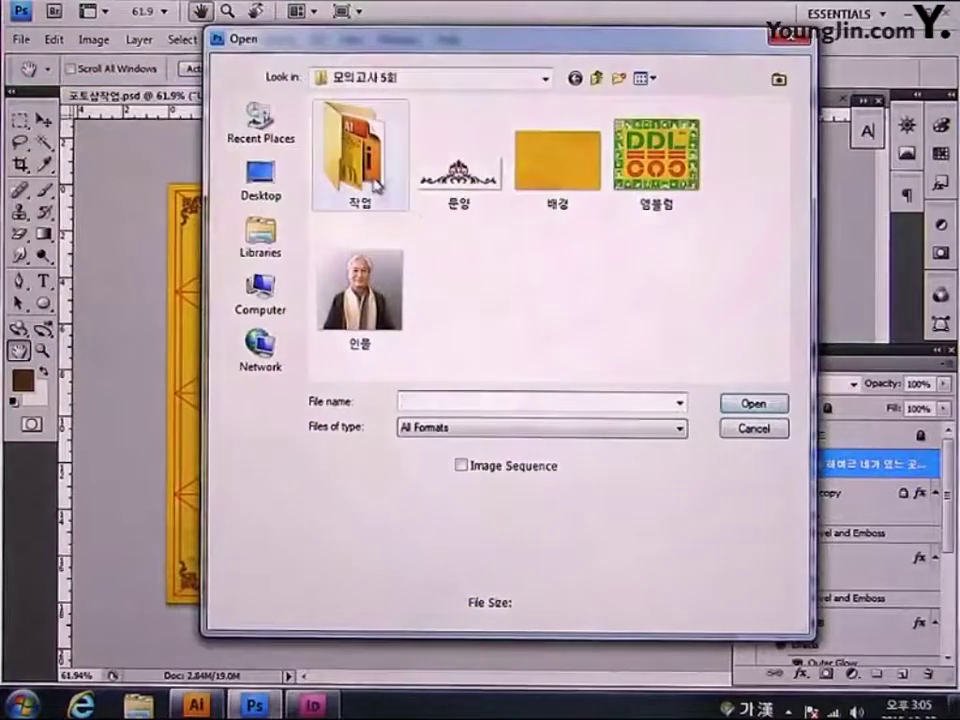
double_click(376, 185)
double_click(375, 216)
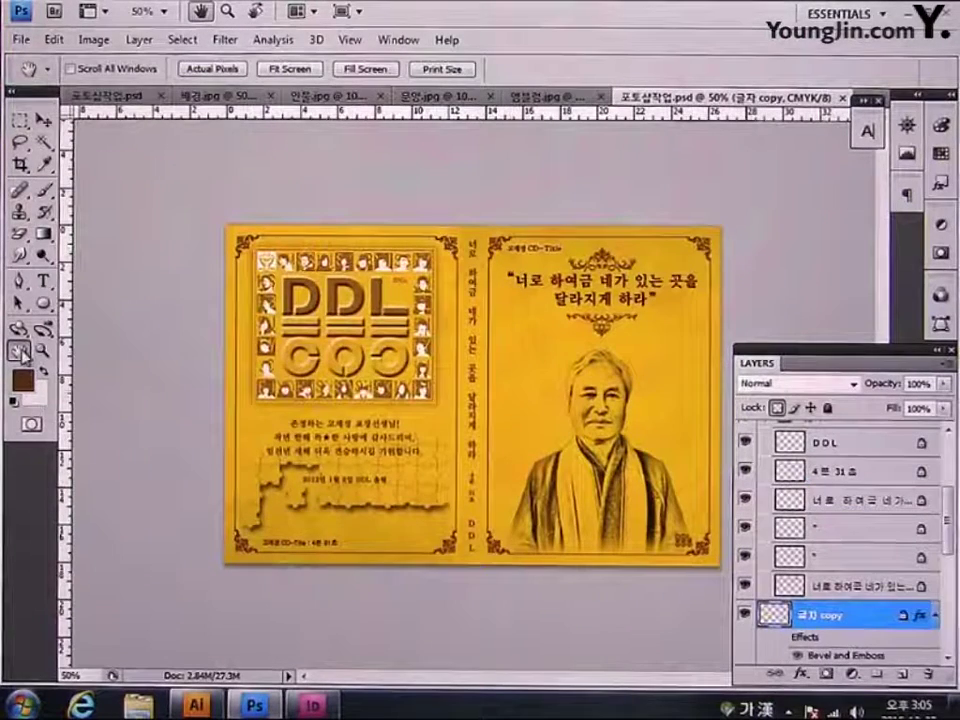
scroll(473, 395, "up", 2)
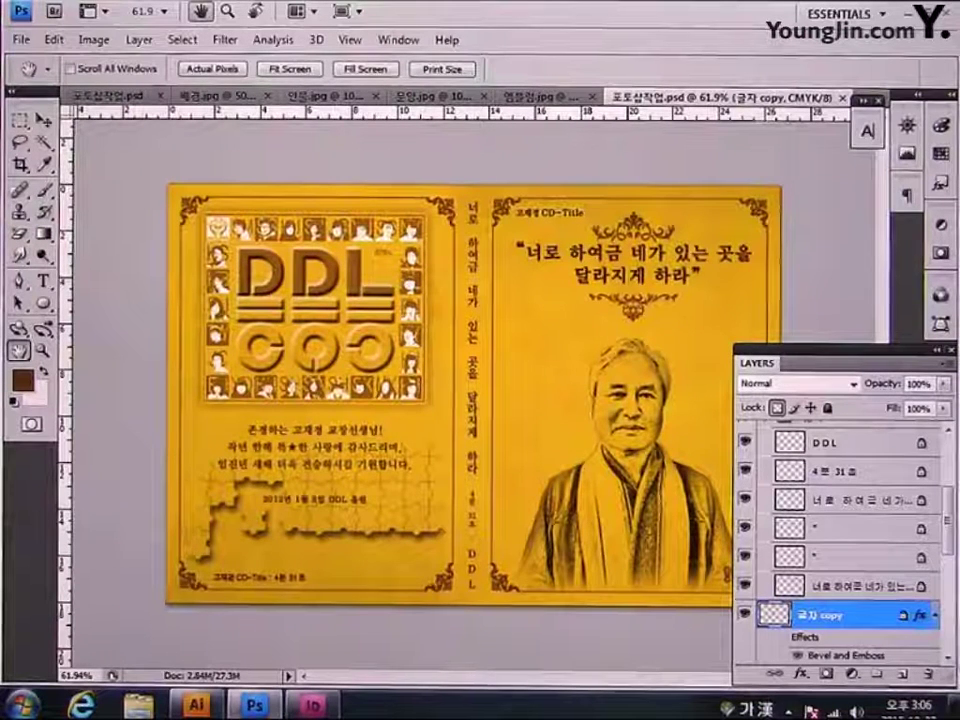
scroll(840, 520, "up", 5)
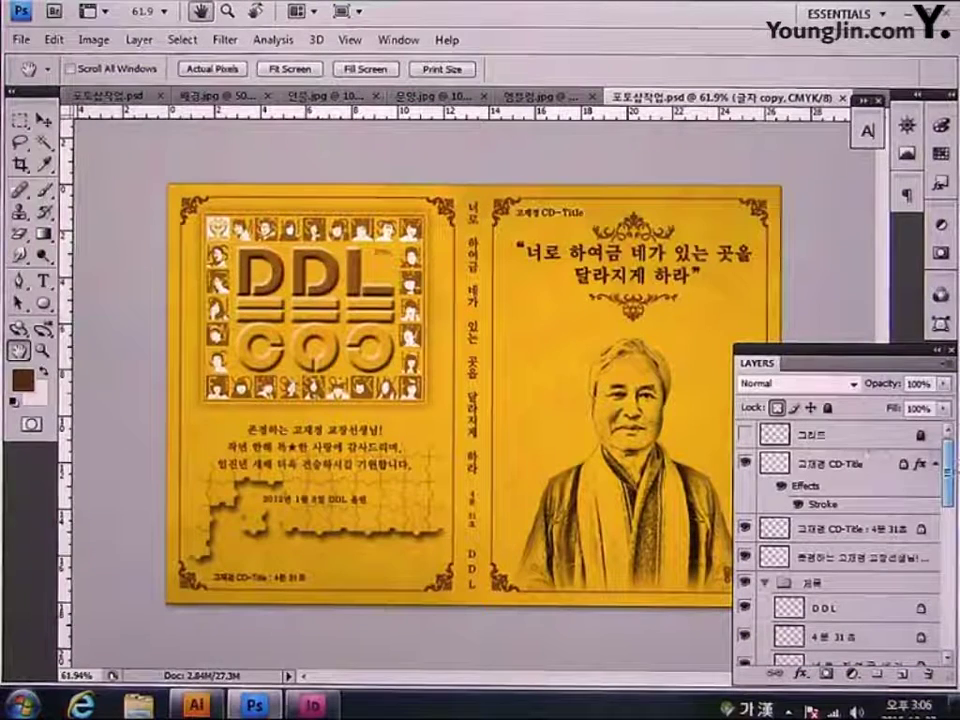
- Check the layout against the 그리드 layer by showing and hiding it, and save the document
left_click(745, 435)
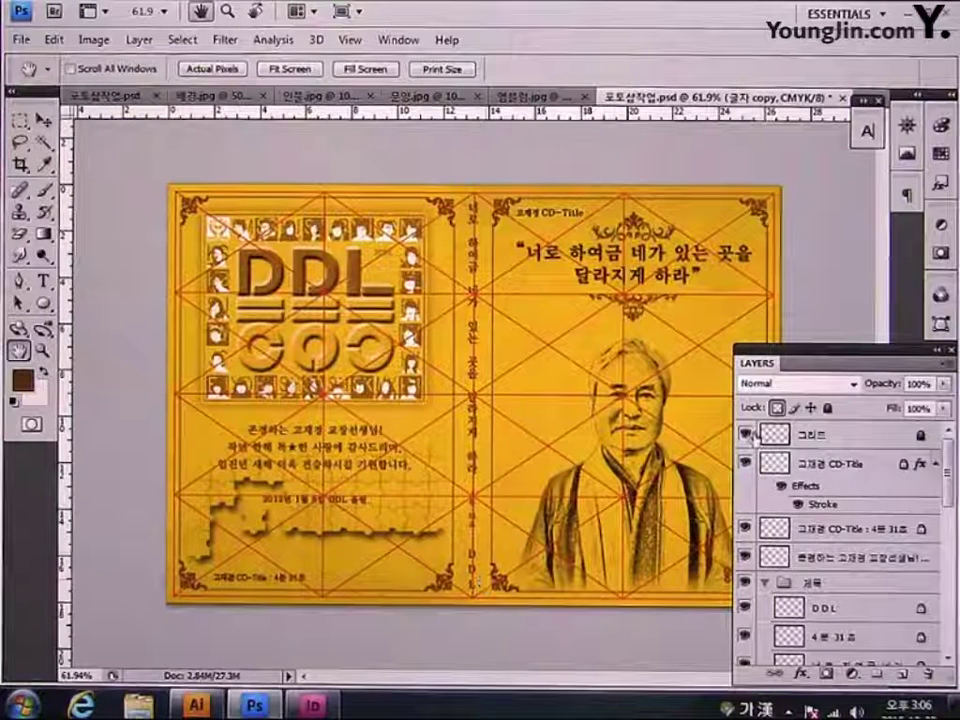
left_click(745, 435)
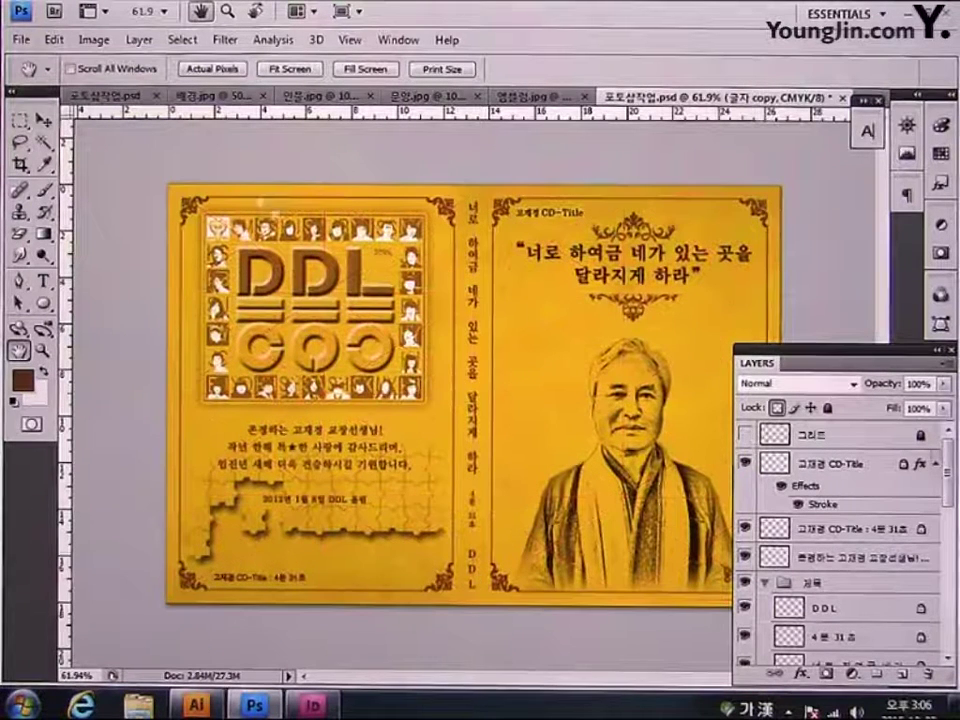
left_click(27, 42)
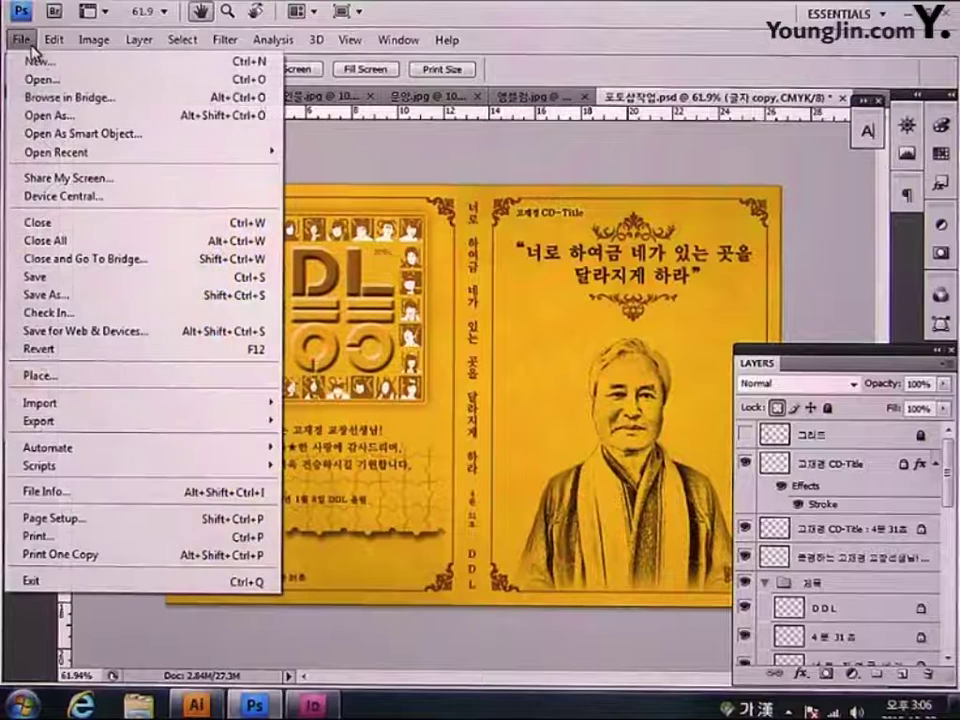
left_click(52, 280)
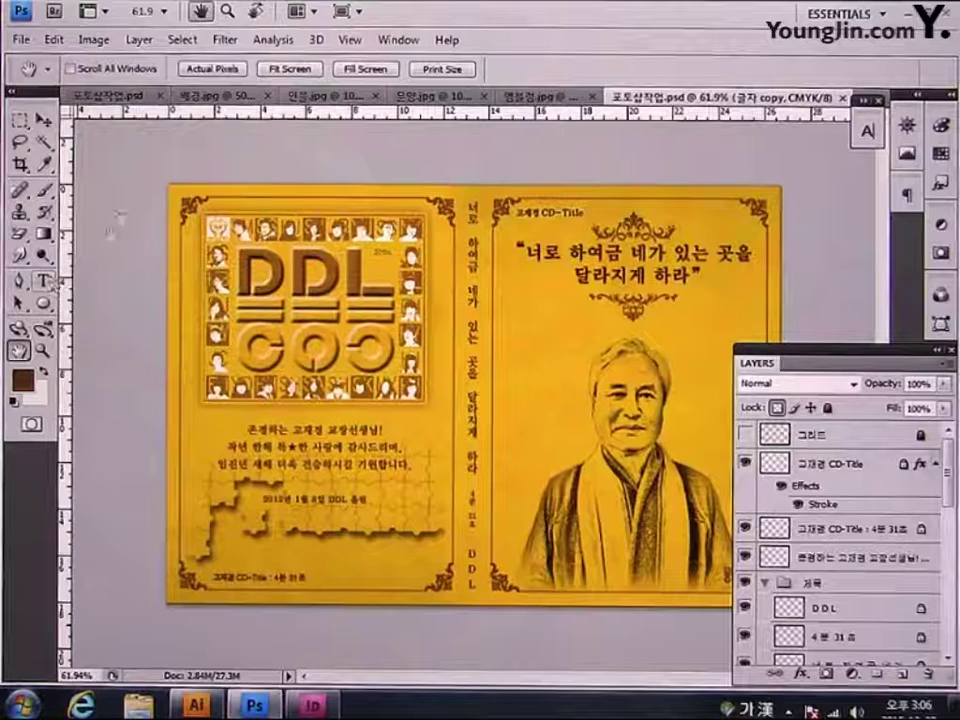
- Convert the document's color mode from CMYK to RGB Color without flattening the layers
left_click(93, 39)
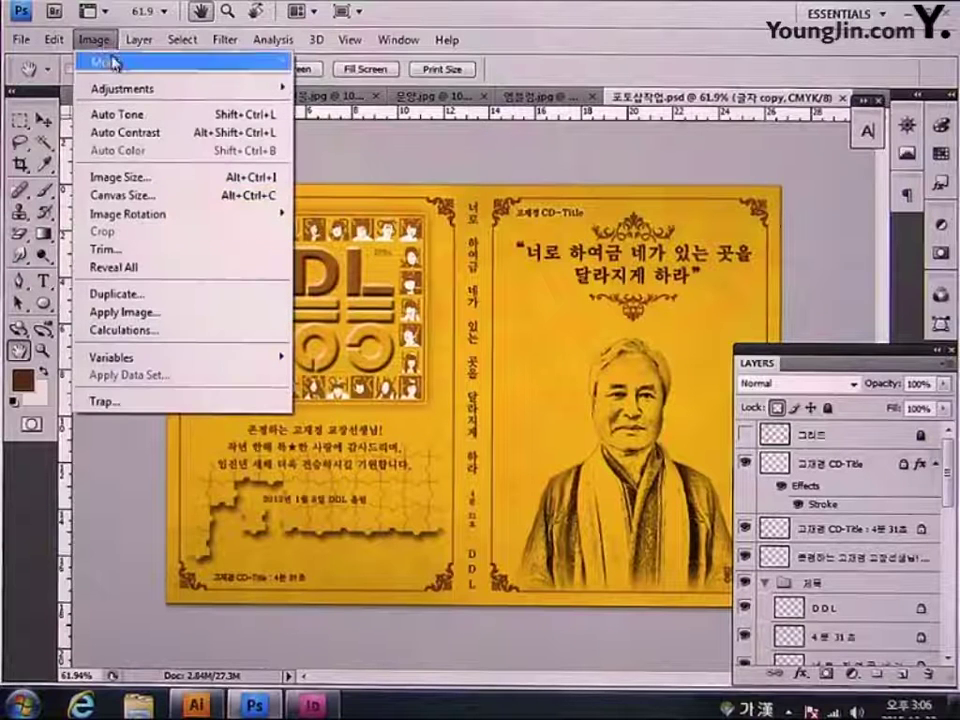
mouse_move(114, 64)
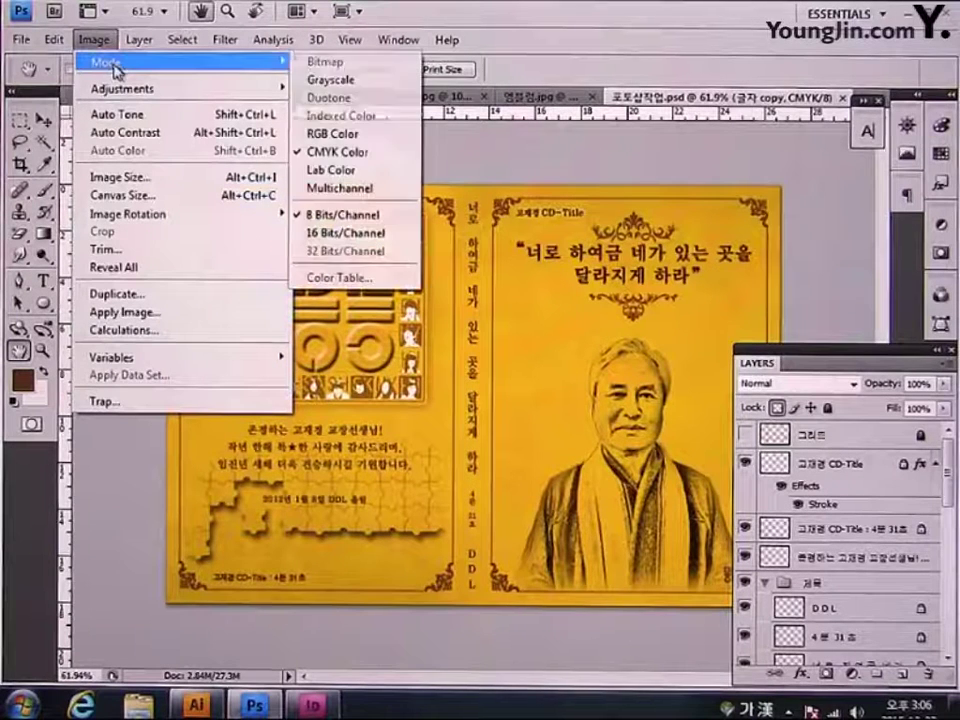
left_click(333, 138)
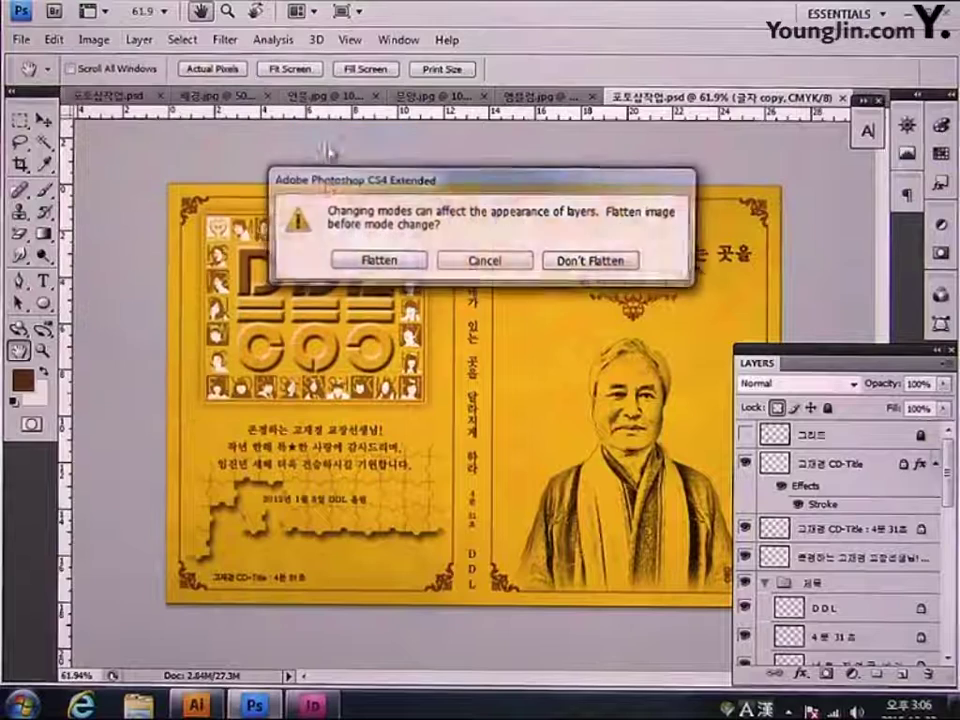
left_click(585, 264)
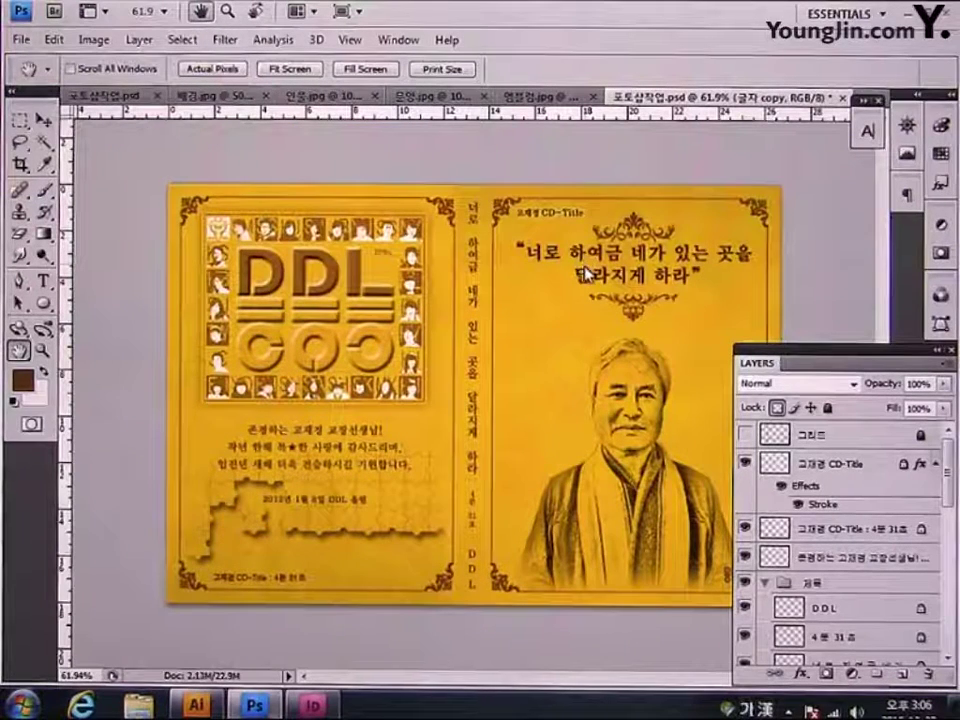
- Save a JPEG copy of the layout as 01 in the 작업 folder, replacing the existing file and accepting the JPEG options
left_click(20, 40)
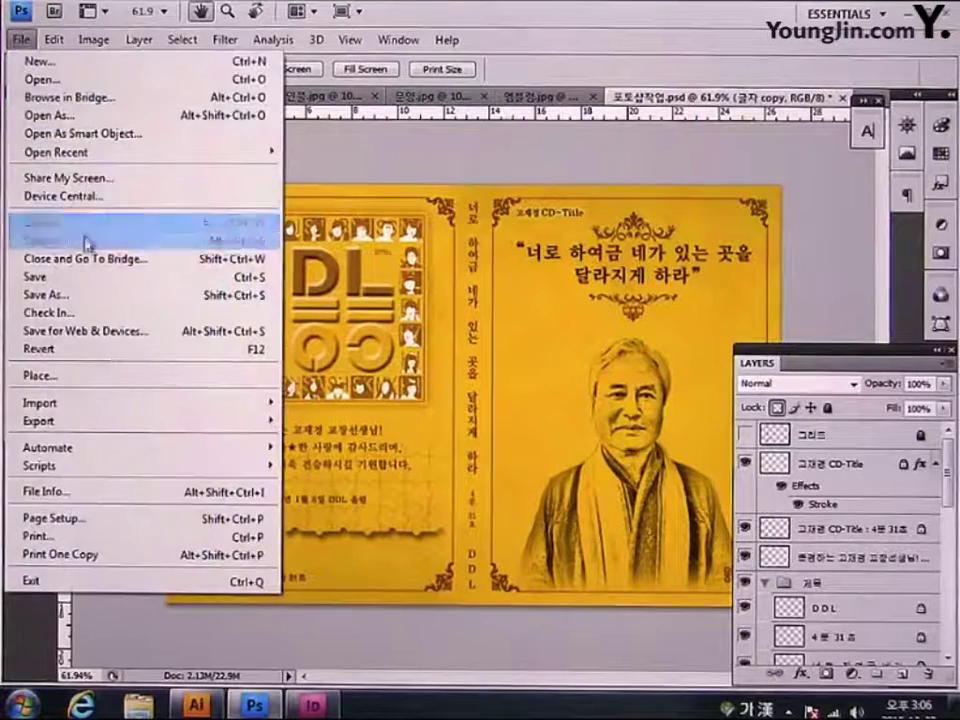
left_click(81, 296)
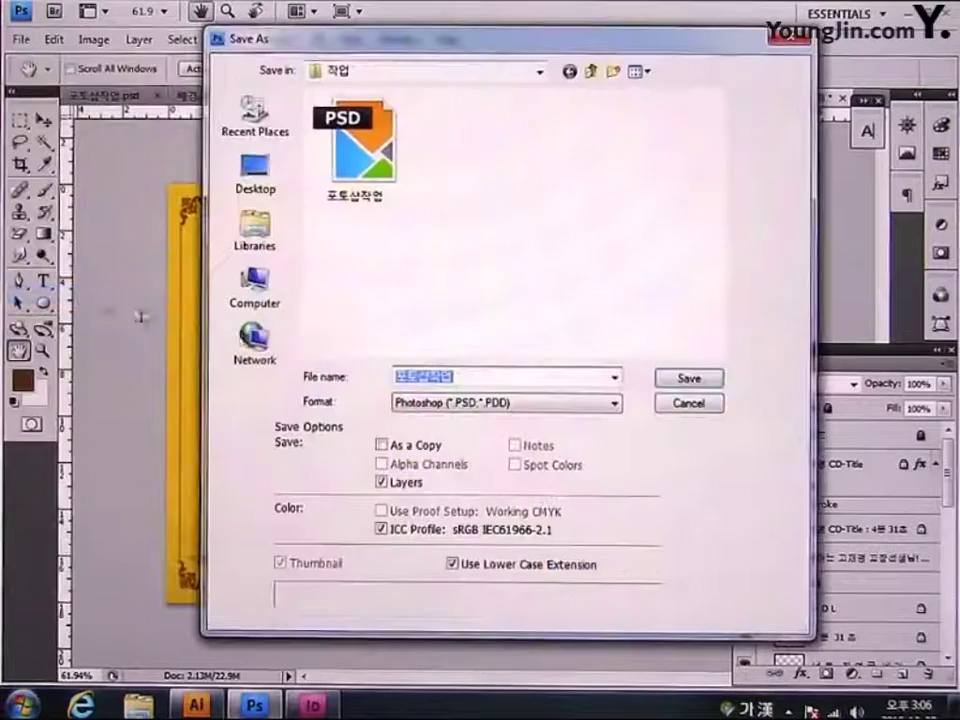
left_click(516, 403)
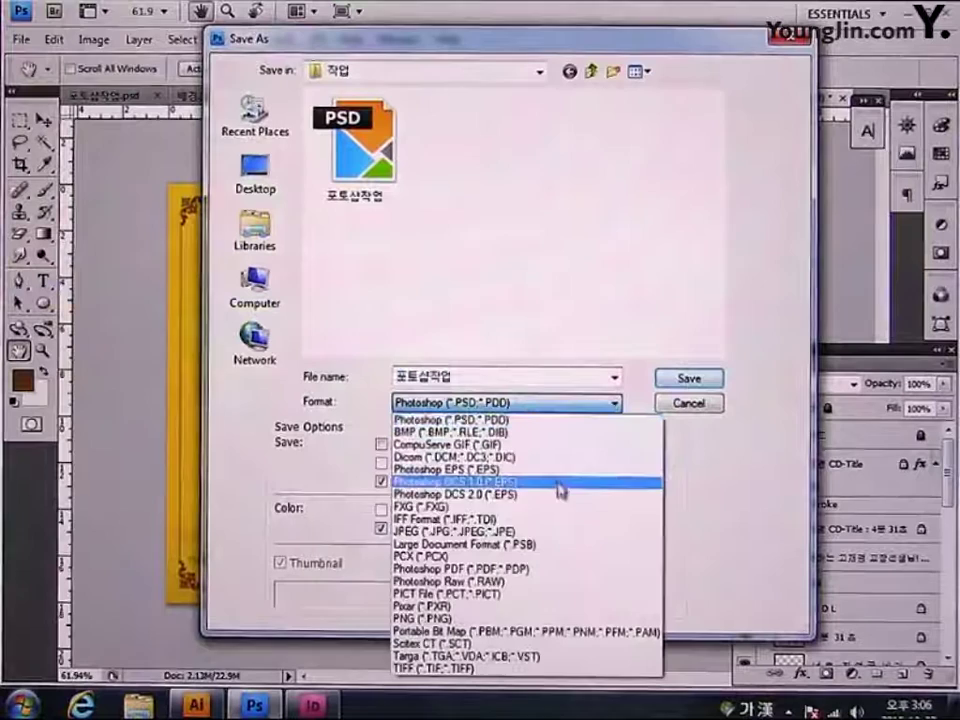
left_click(541, 533)
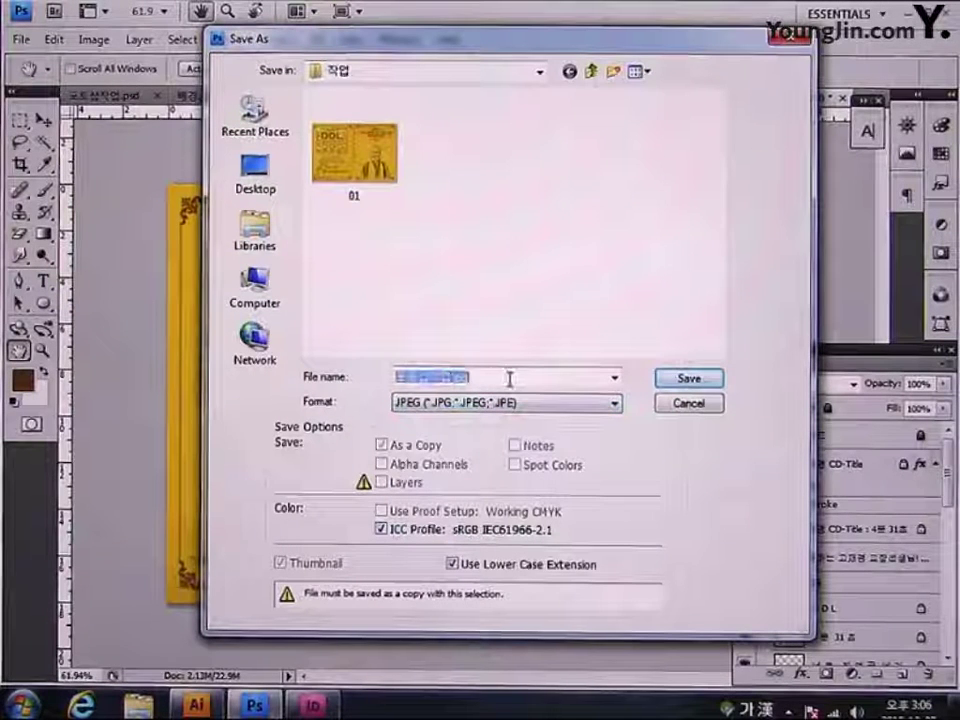
type("0")
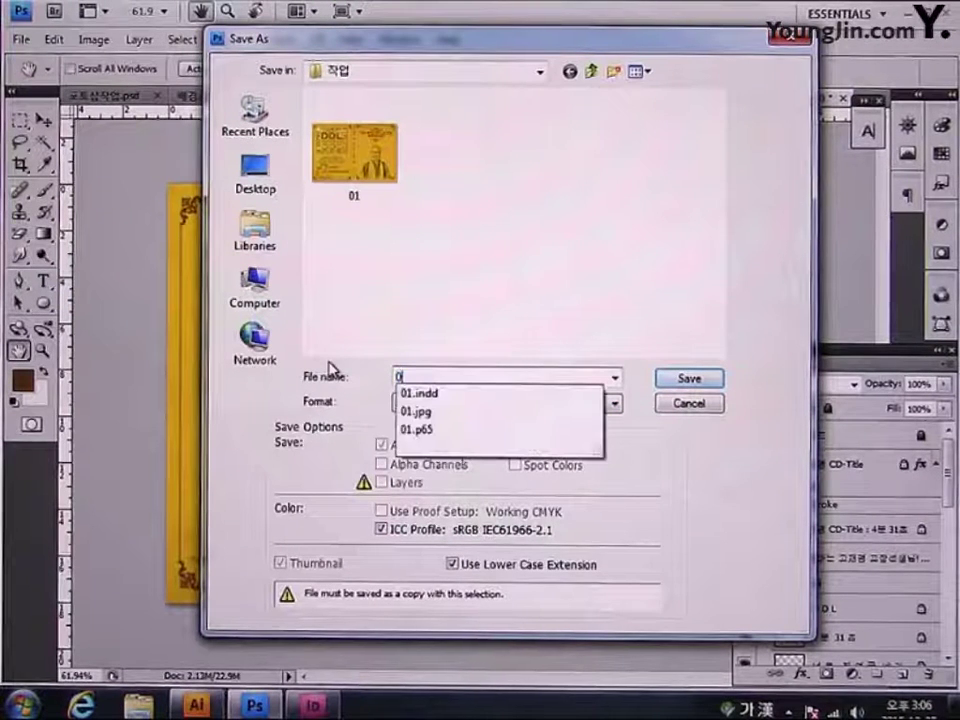
type("1")
key("Return")
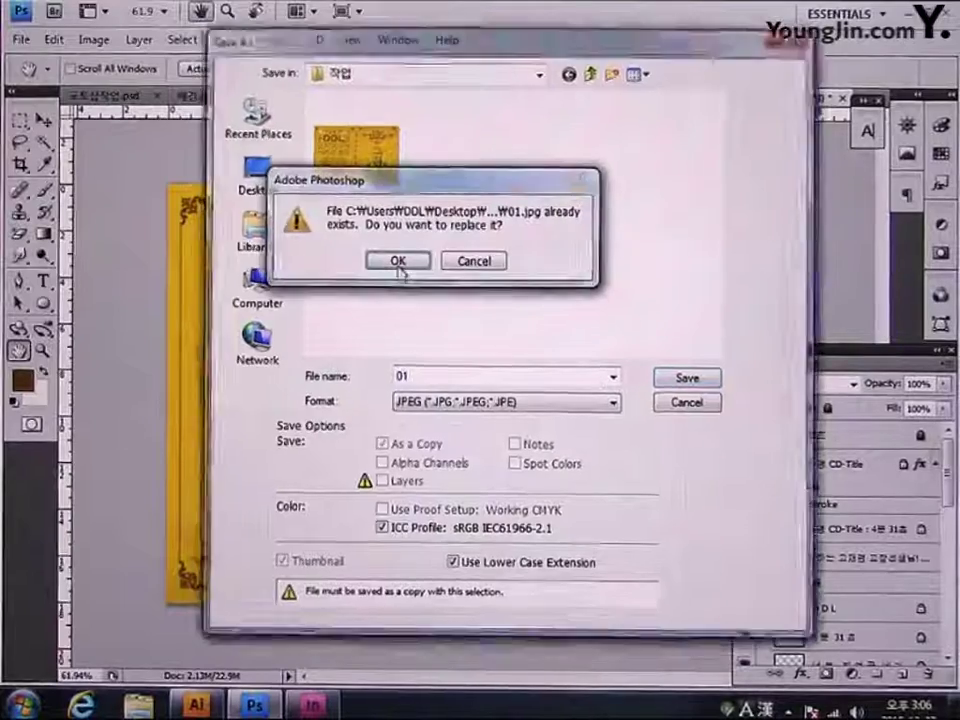
left_click(398, 260)
left_click(589, 178)
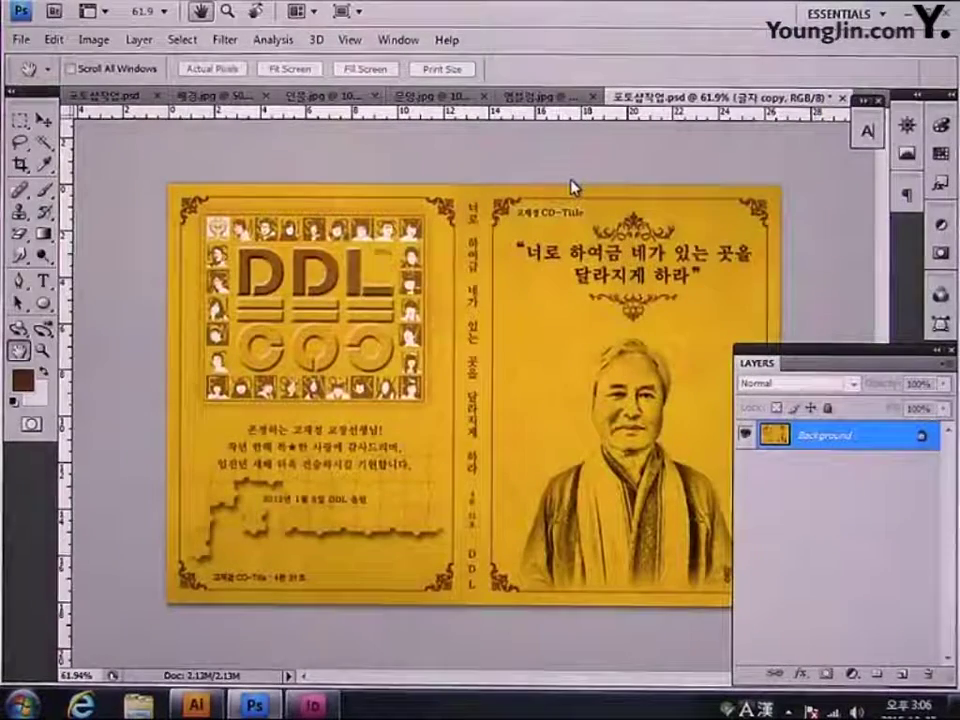